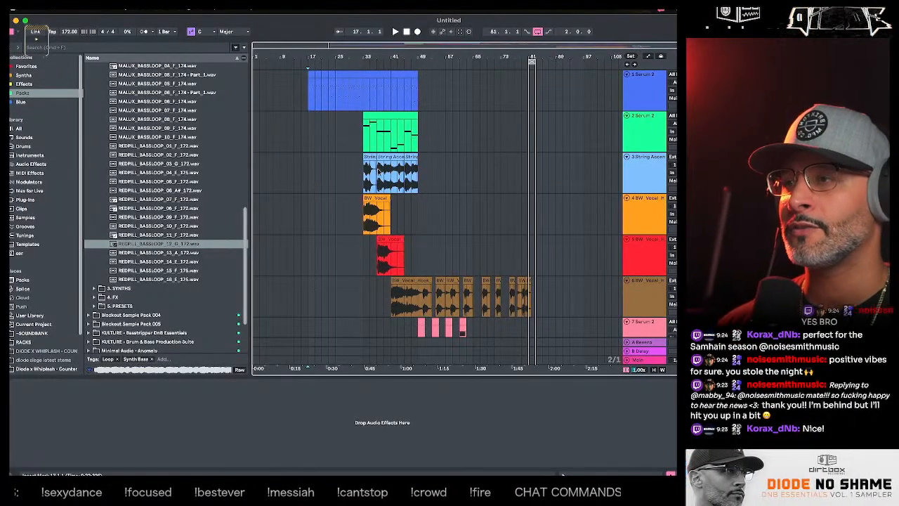
- Play the arrangement from bar 17 and return the insert marker to bar 17 on the second Serum 2 track
{"action": "left_click", "coordinate": [307, 125]}
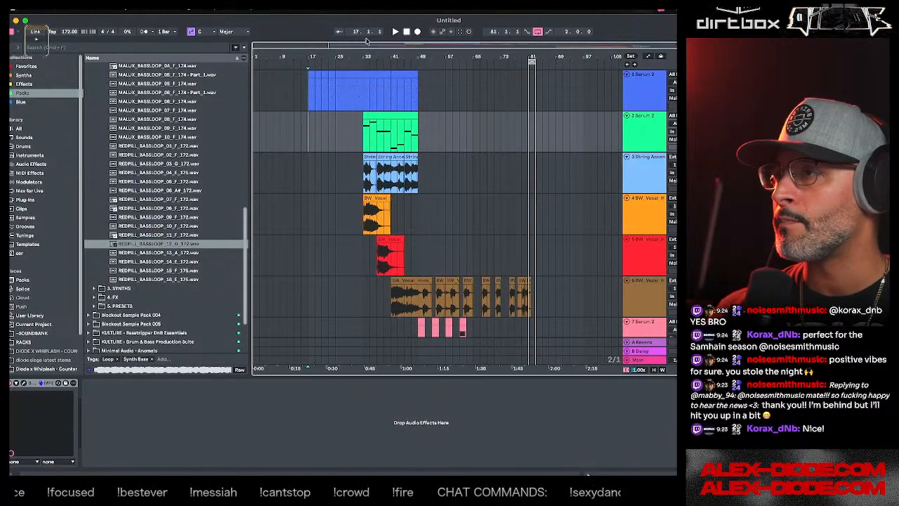
{"action": "left_click", "coordinate": [397, 33]}
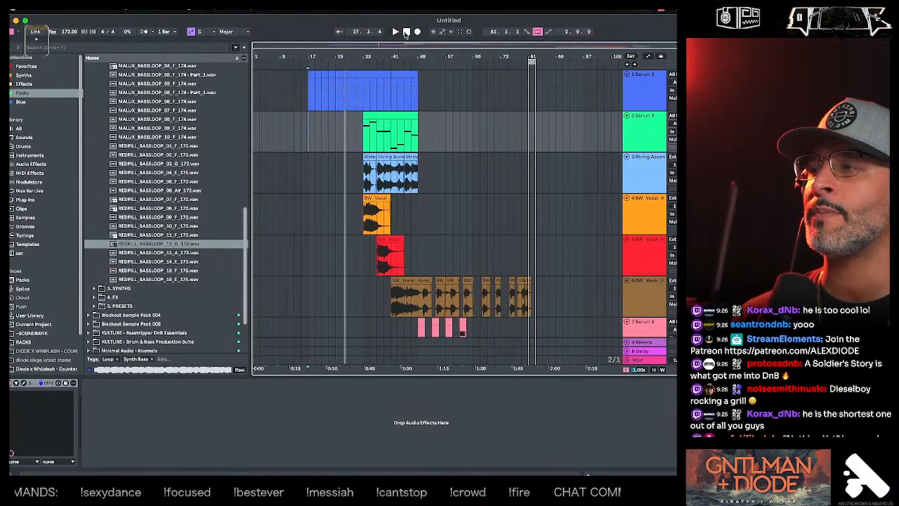
{"action": "left_click", "coordinate": [312, 142]}
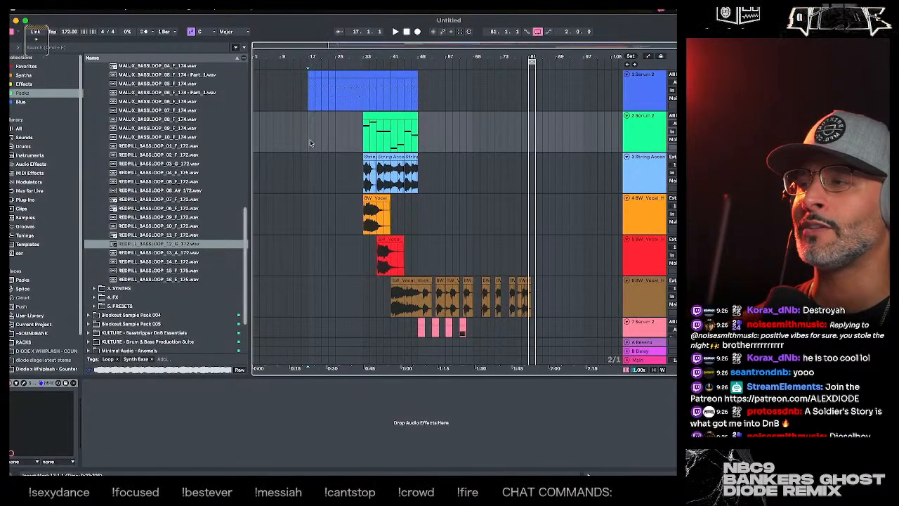
{"action": "left_click", "coordinate": [308, 162]}
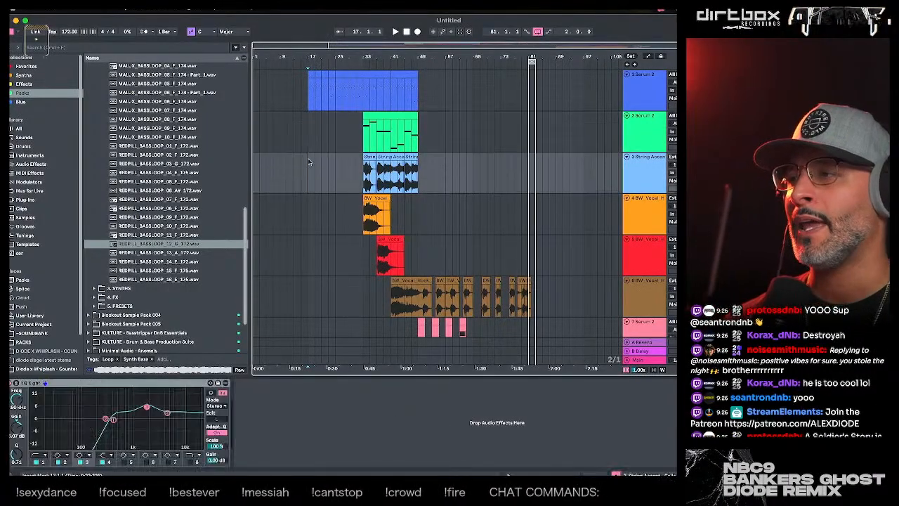
{"action": "left_click", "coordinate": [311, 142]}
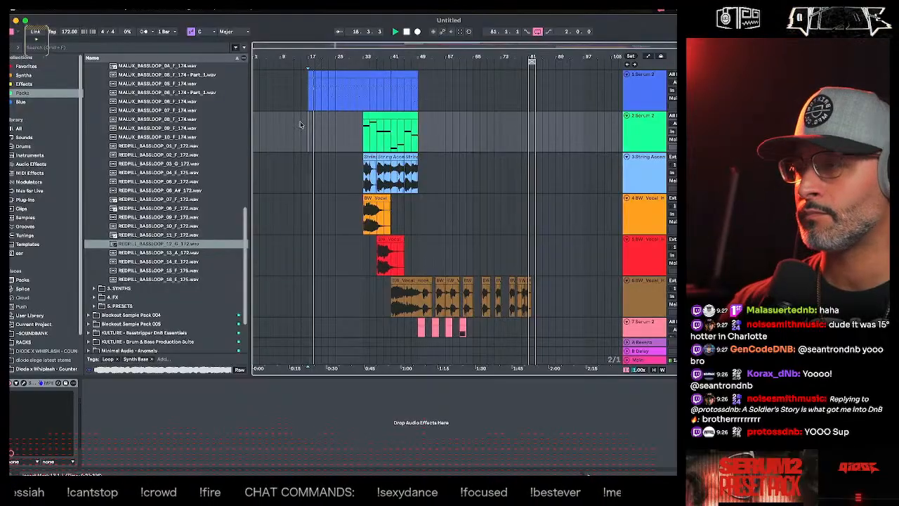
- Listen through the arrangement from bar 17 while examining the string, BW_Vocal, Serum 2 and impact tracks
{"action": "left_click", "coordinate": [652, 148]}
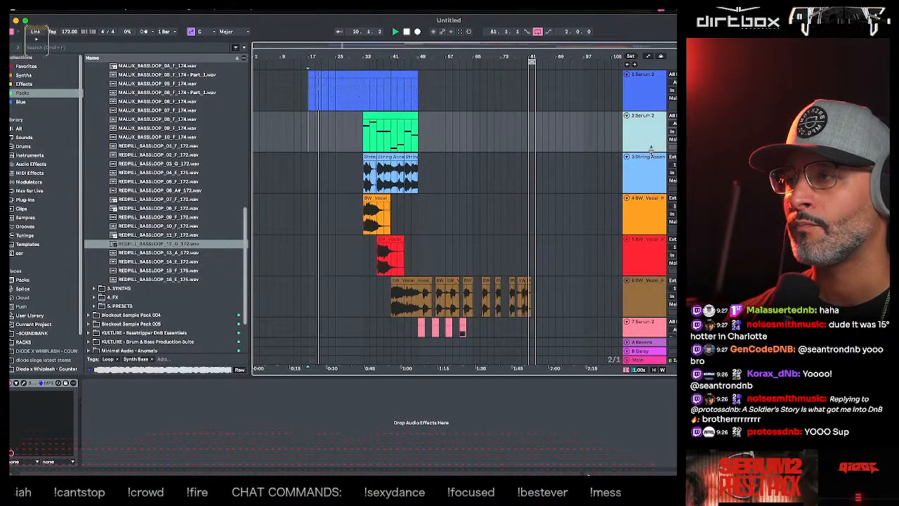
{"action": "left_click", "coordinate": [649, 160]}
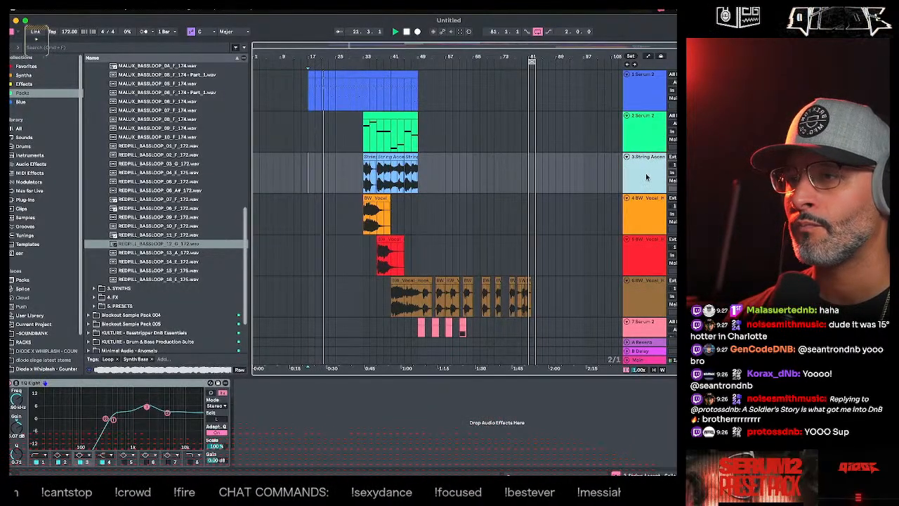
{"action": "scroll", "coordinate": [647, 181], "scroll_direction": "down", "scroll_amount": 2}
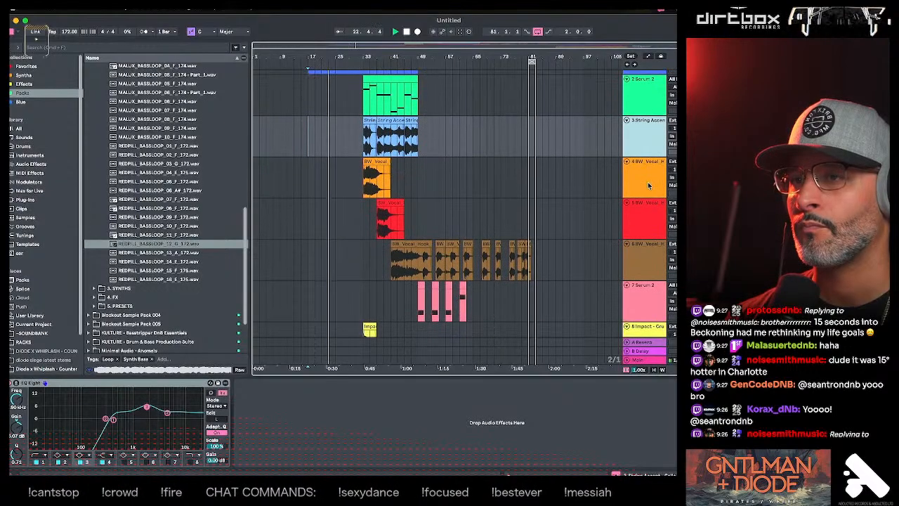
{"action": "scroll", "coordinate": [648, 185], "scroll_direction": "up", "scroll_amount": 2}
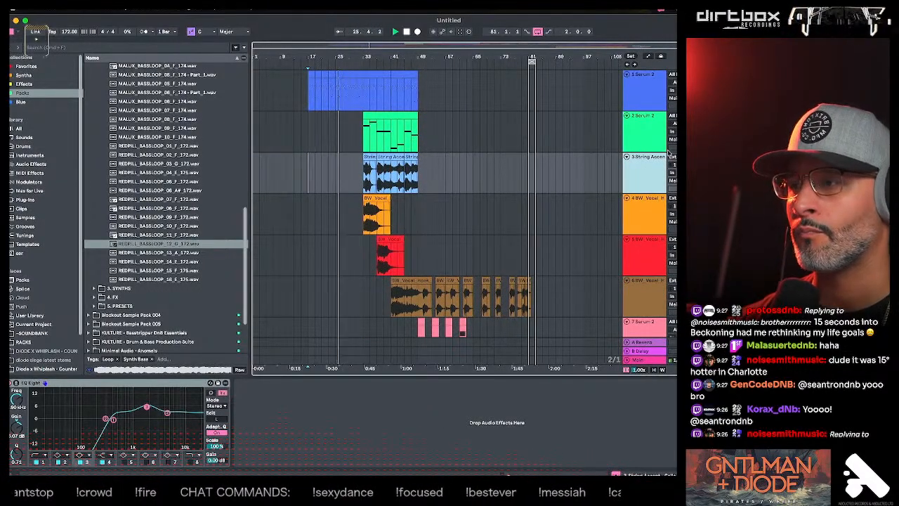
{"action": "left_click", "coordinate": [644, 225]}
{"action": "left_click", "coordinate": [645, 253], "text": "shift"}
{"action": "left_click", "coordinate": [638, 279], "text": "shift"}
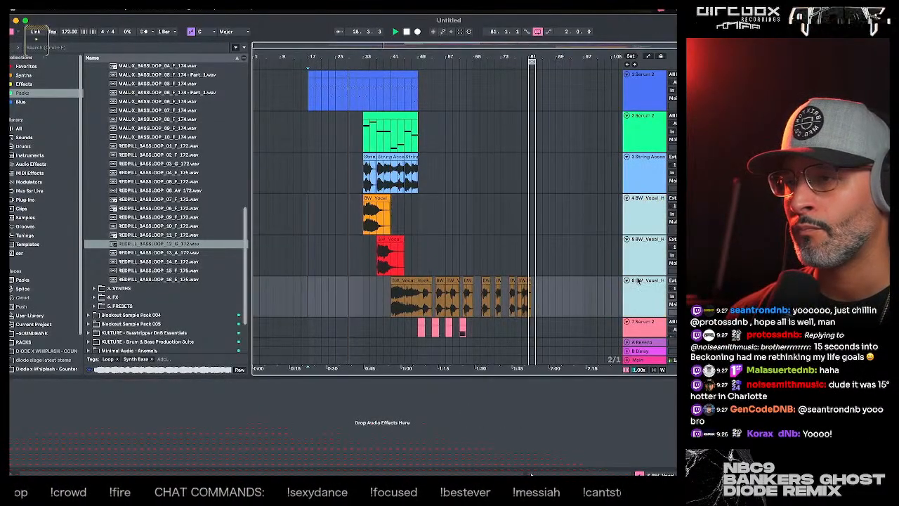
{"action": "scroll", "coordinate": [641, 267], "scroll_direction": "down", "scroll_amount": 3}
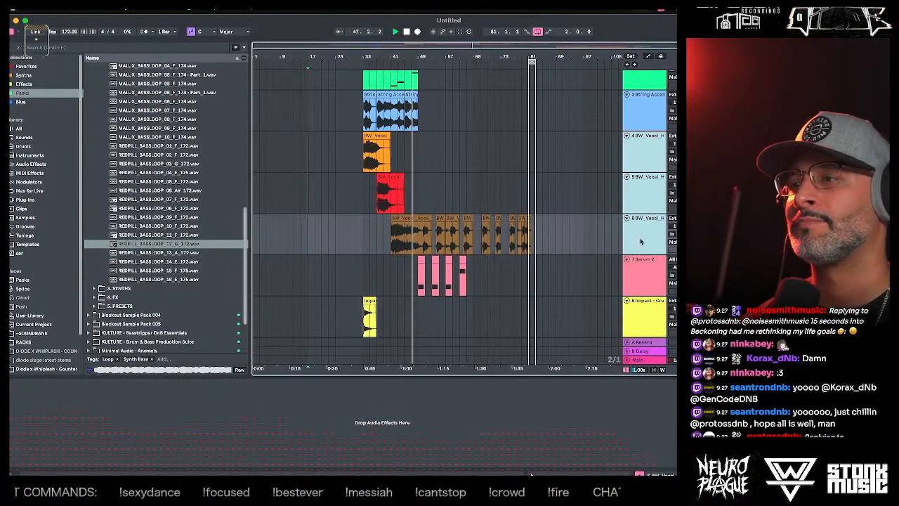
{"action": "scroll", "coordinate": [458, 129], "scroll_direction": "up", "scroll_amount": 3}
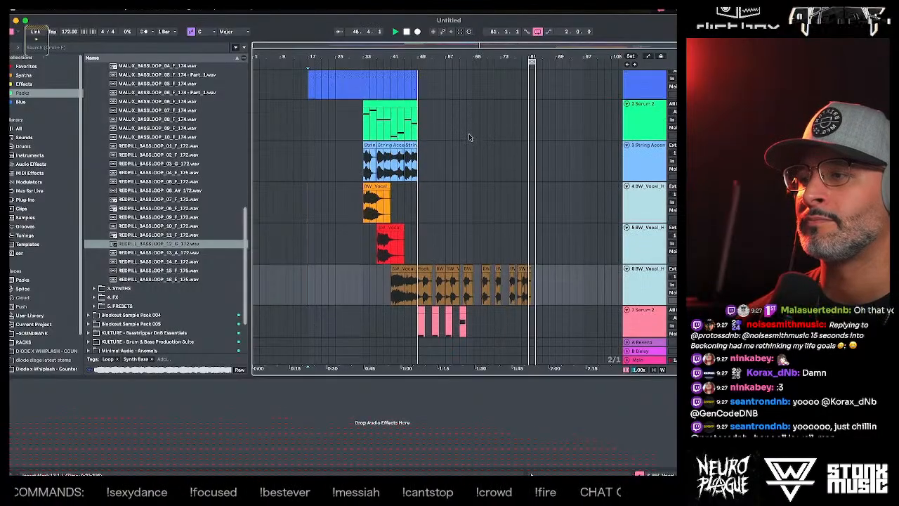
{"action": "scroll", "coordinate": [470, 137], "scroll_direction": "down", "scroll_amount": 1}
{"action": "scroll", "coordinate": [470, 137], "scroll_direction": "down", "scroll_amount": 2}
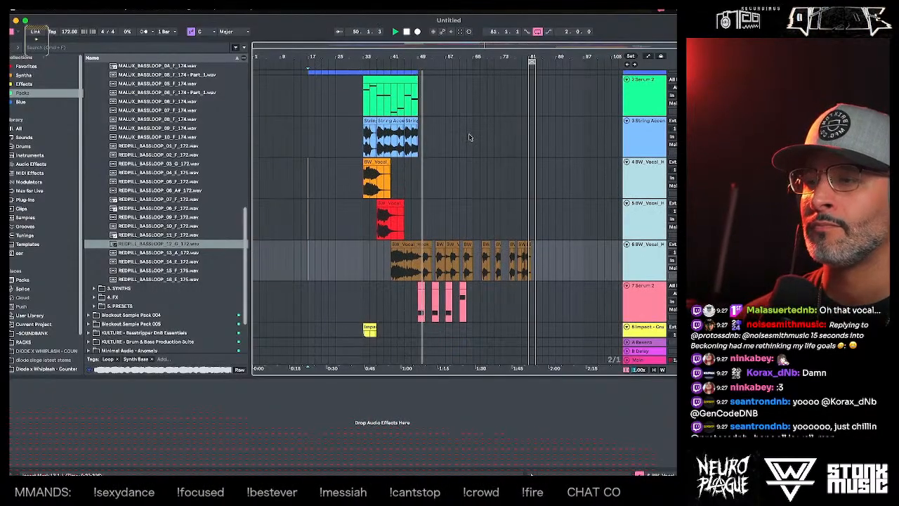
{"action": "scroll", "coordinate": [470, 137], "scroll_direction": "down", "scroll_amount": 1}
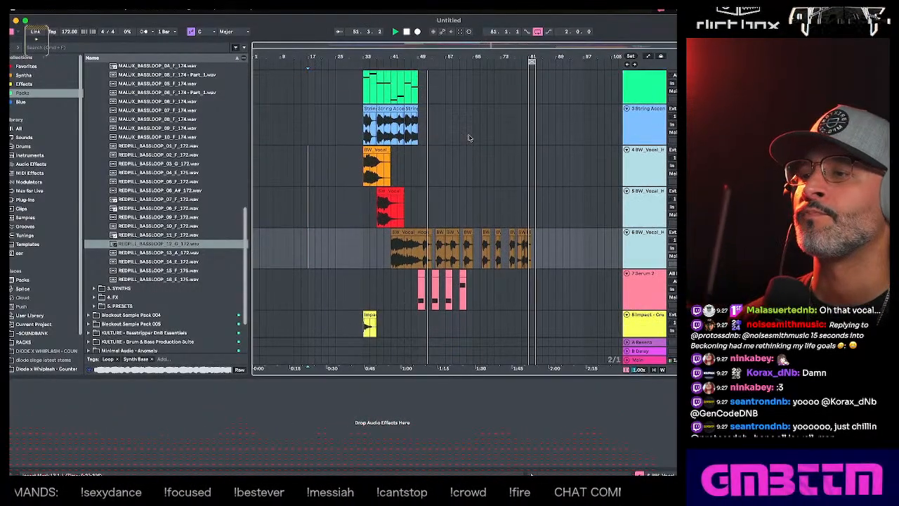
{"action": "scroll", "coordinate": [469, 138], "scroll_direction": "down", "scroll_amount": 2}
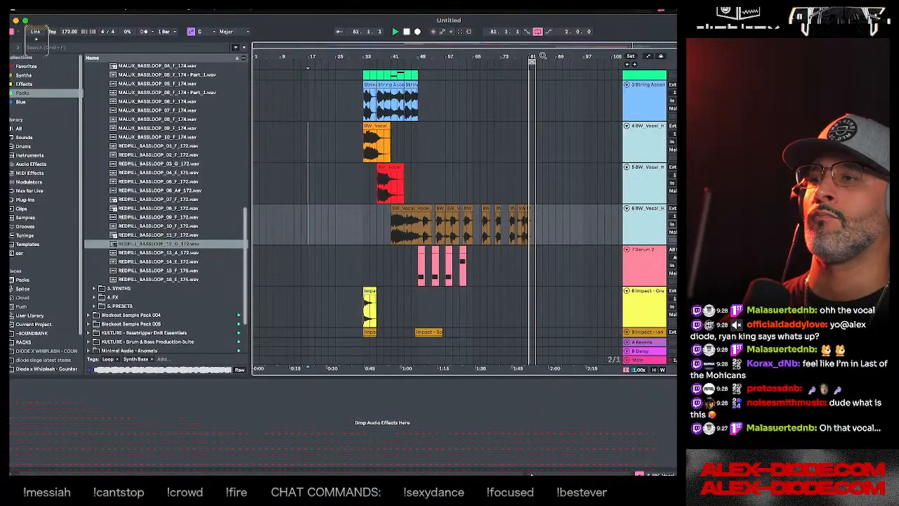
- Group the three BW_Vocal tracks, 4 to 6, into one group track
{"action": "left_click_drag", "start_coordinate": [545, 54], "coordinate": [532, 105]}
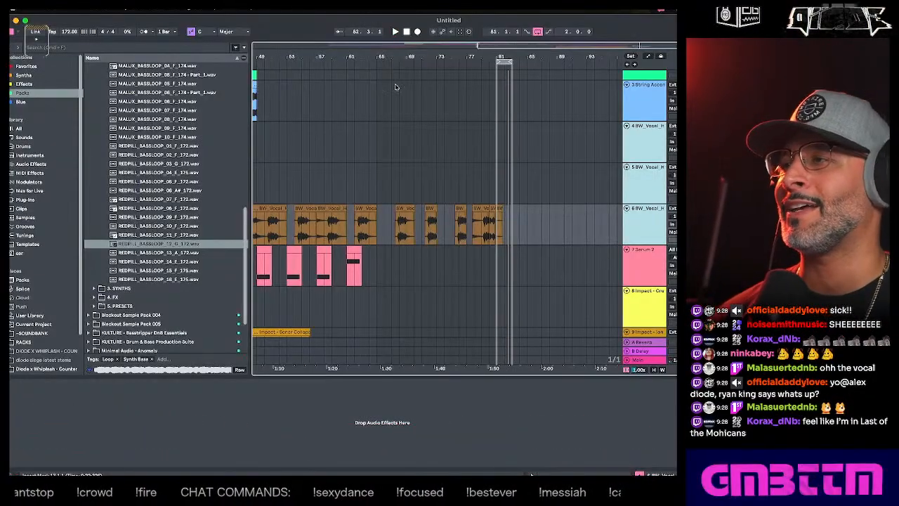
{"action": "left_click_drag", "start_coordinate": [394, 58], "coordinate": [581, 57]}
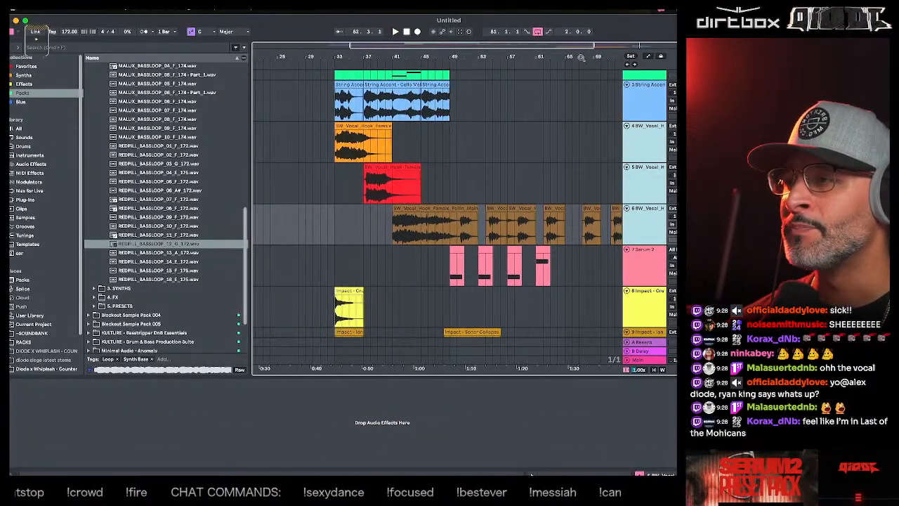
{"action": "left_click", "coordinate": [334, 193]}
{"action": "scroll", "coordinate": [336, 191], "scroll_direction": "down", "scroll_amount": 1}
{"action": "left_click", "coordinate": [357, 203]}
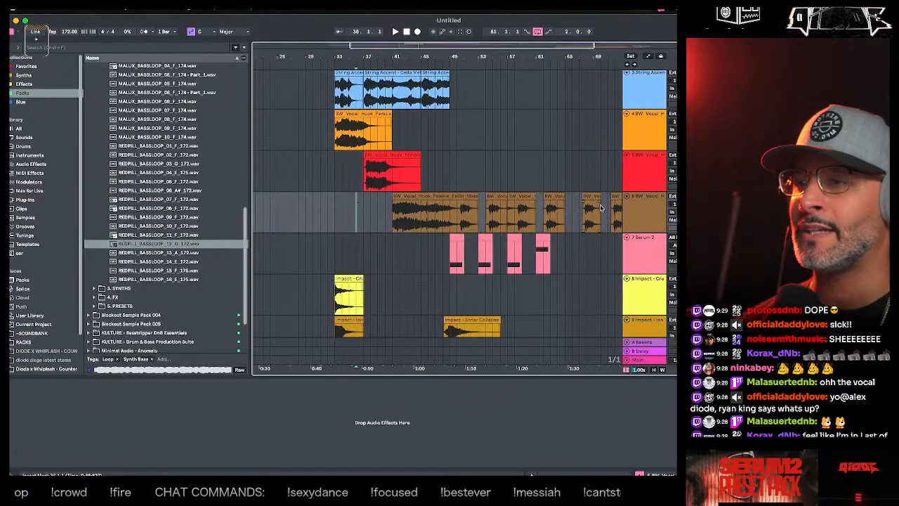
{"action": "left_click", "coordinate": [642, 207]}
{"action": "left_click", "coordinate": [645, 143], "text": "shift"}
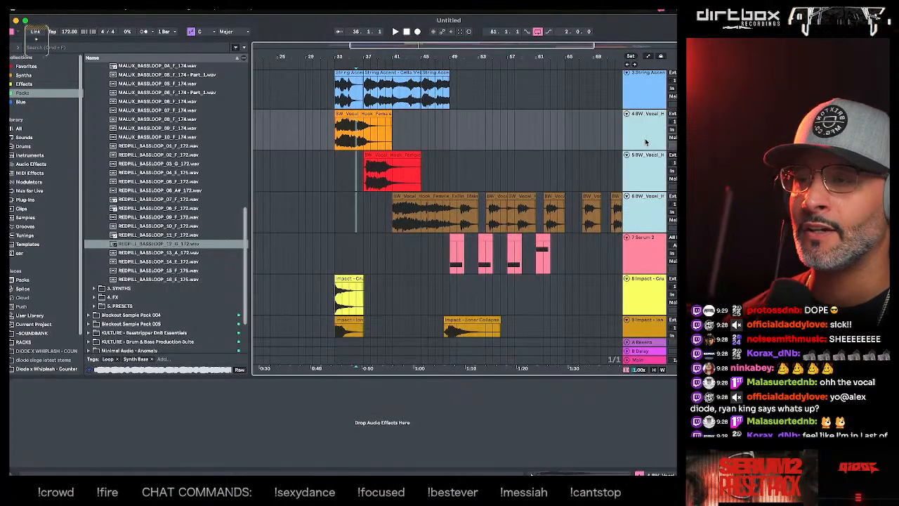
{"action": "key", "text": "ctrl+g"}
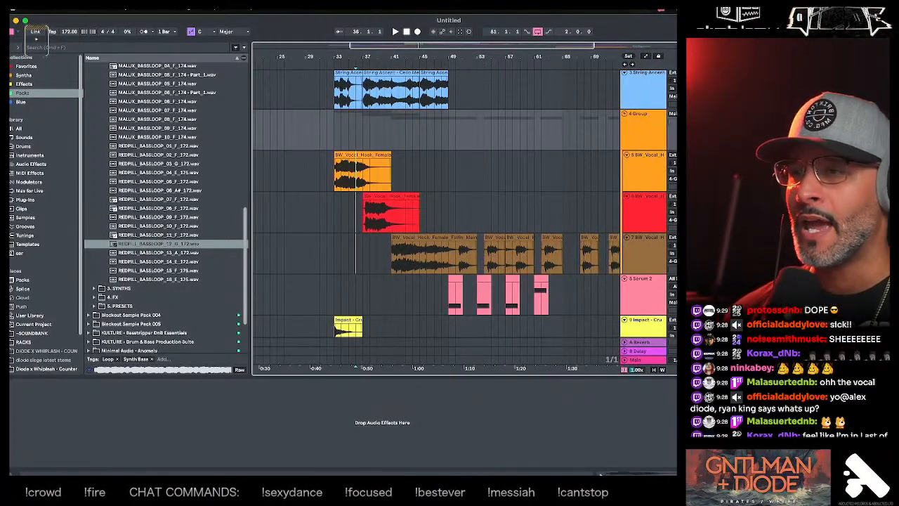
- Insert a new audio track below the last BW_Vocal track inside the vocal group
{"action": "left_click", "coordinate": [643, 148]}
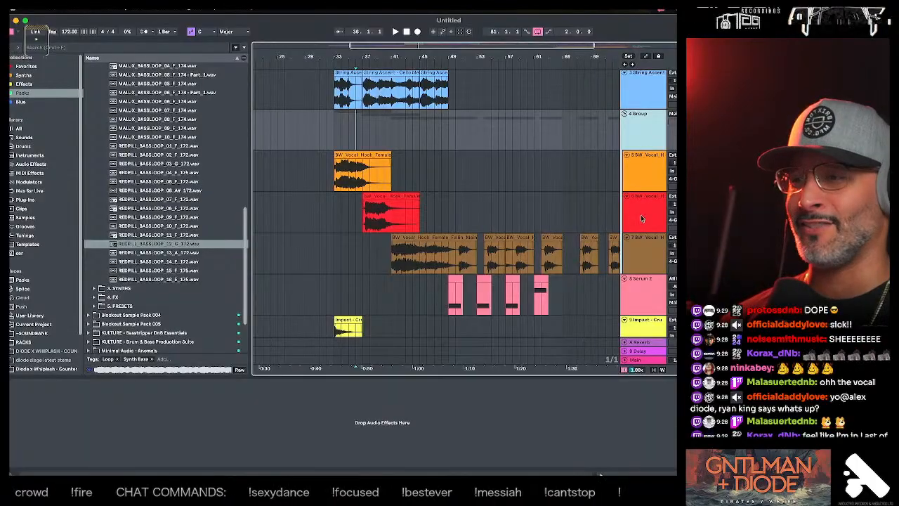
{"action": "left_click", "coordinate": [643, 252]}
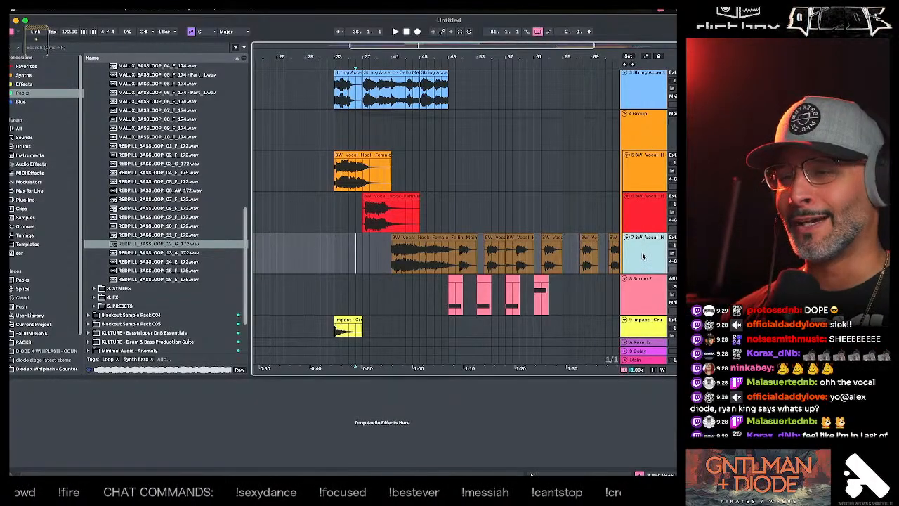
{"action": "key", "text": "ctrl+t"}
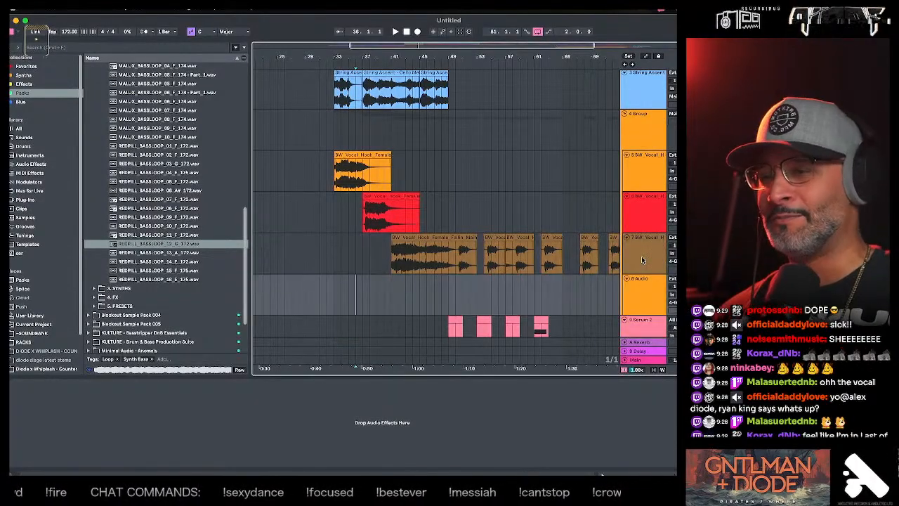
- Audition the main female vocal hook from bar 41 and copy its first beat onto the new audio track at bar 41
{"action": "left_click", "coordinate": [377, 301]}
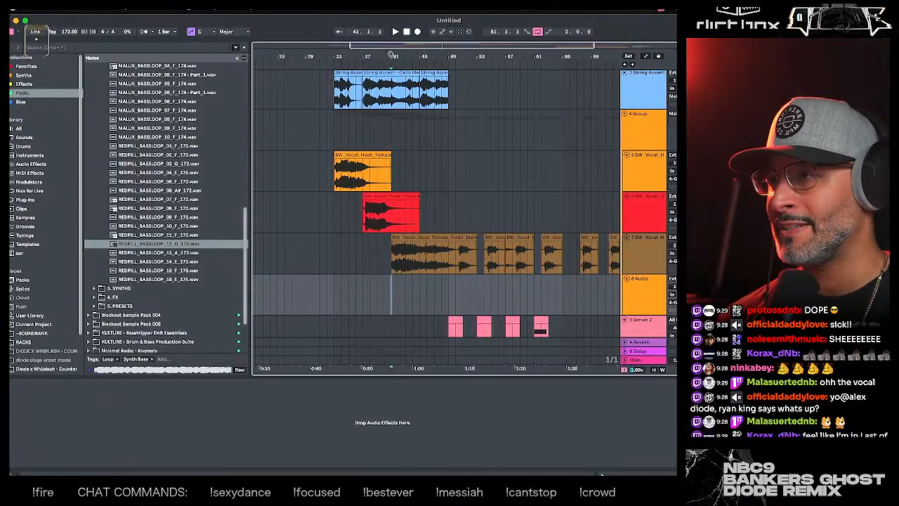
{"action": "left_click_drag", "start_coordinate": [391, 55], "coordinate": [394, 91]}
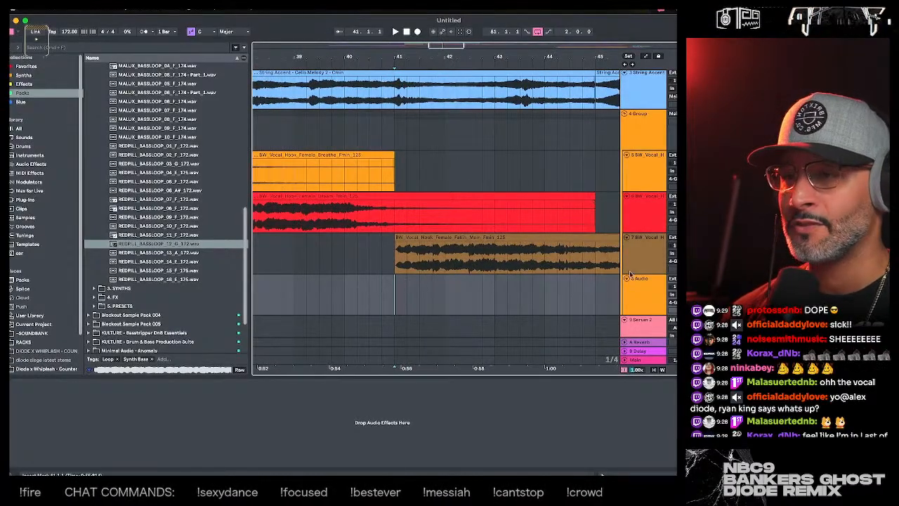
{"action": "left_click", "coordinate": [394, 265]}
{"action": "key", "text": "space"}
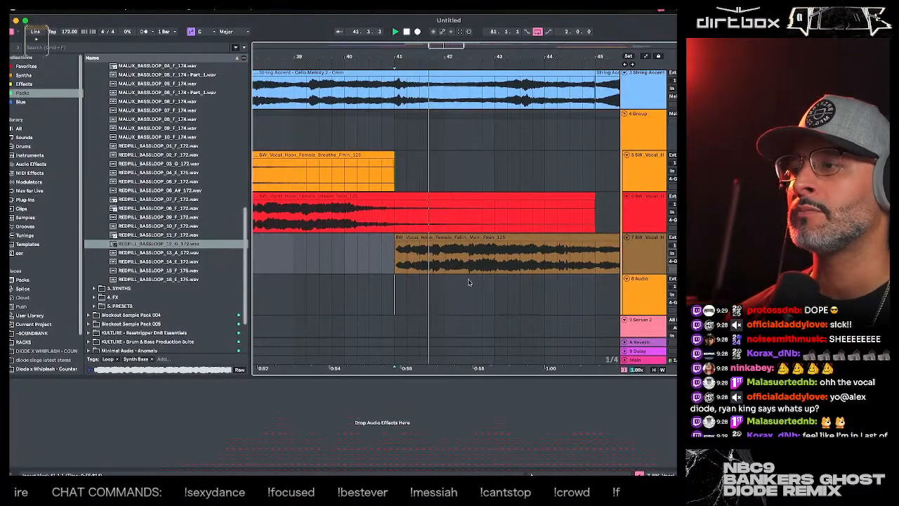
{"action": "key", "text": "space"}
{"action": "left_click", "coordinate": [395, 300]}
{"action": "left_click_drag", "start_coordinate": [395, 300], "coordinate": [407, 293]}
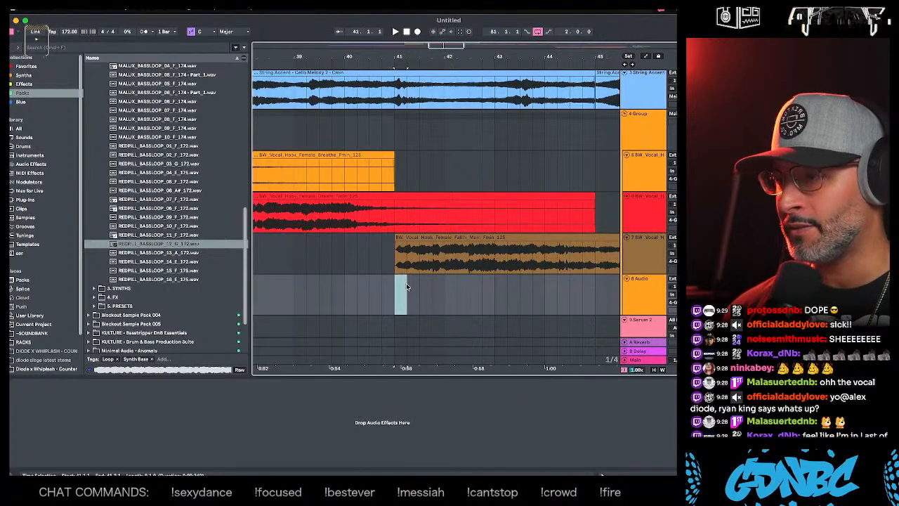
{"action": "left_click_drag", "start_coordinate": [397, 261], "coordinate": [401, 295]}
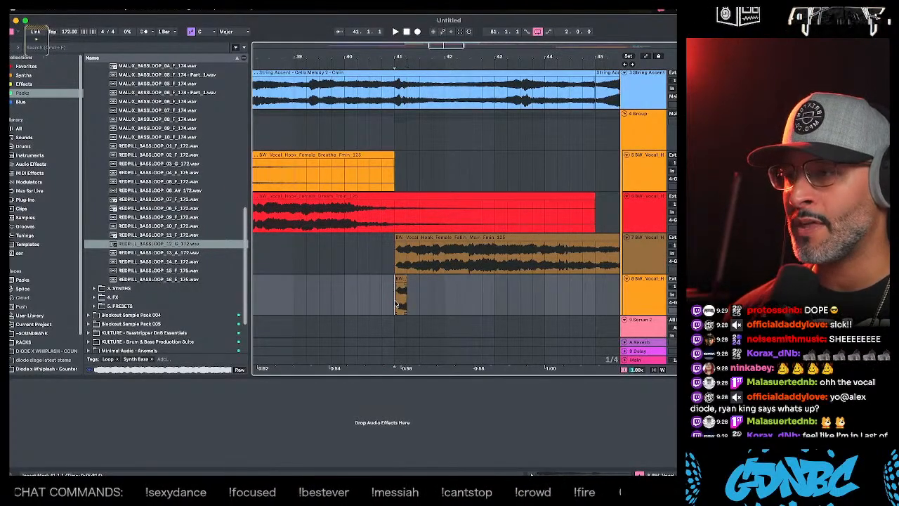
- Search the whole library for "val" and add ValhallaShimmer to the track holding the copied vocal slice
{"action": "left_click", "coordinate": [57, 48]}
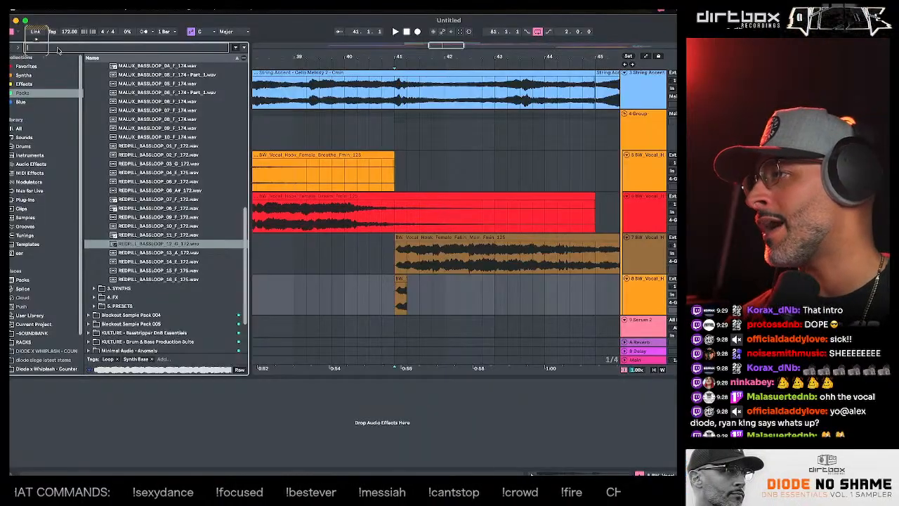
{"action": "type", "text": "vo"}
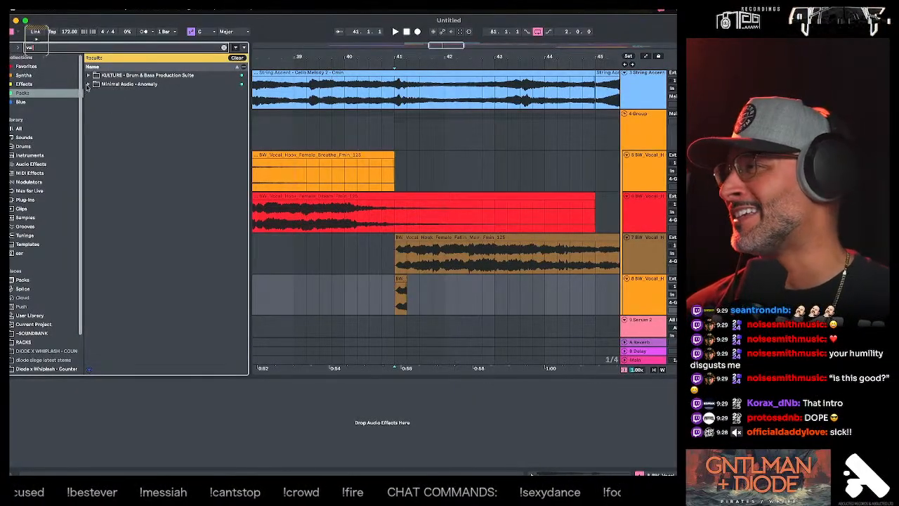
{"action": "left_click", "coordinate": [50, 84]}
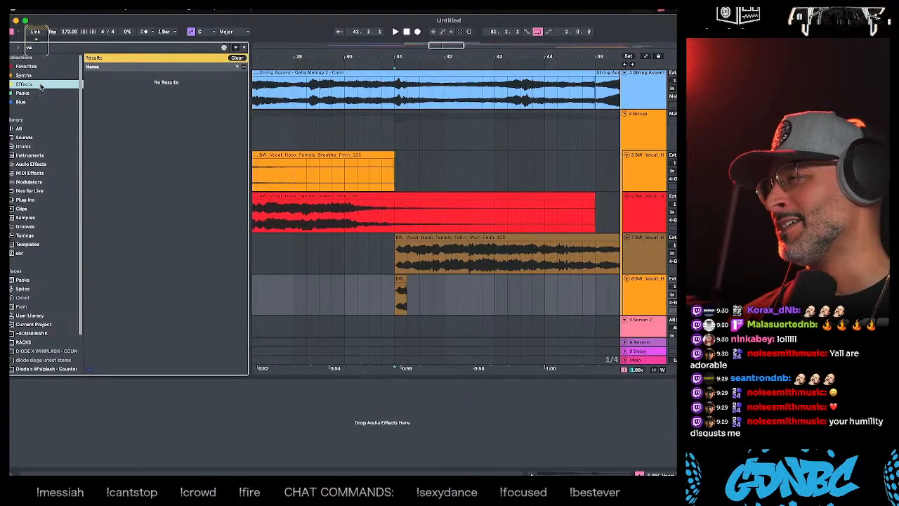
{"action": "left_click", "coordinate": [44, 49]}
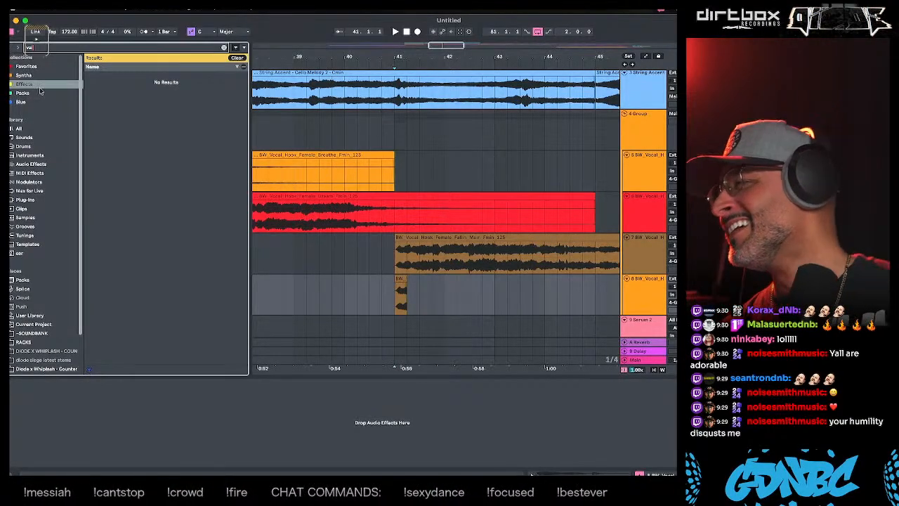
{"action": "left_click", "coordinate": [42, 128]}
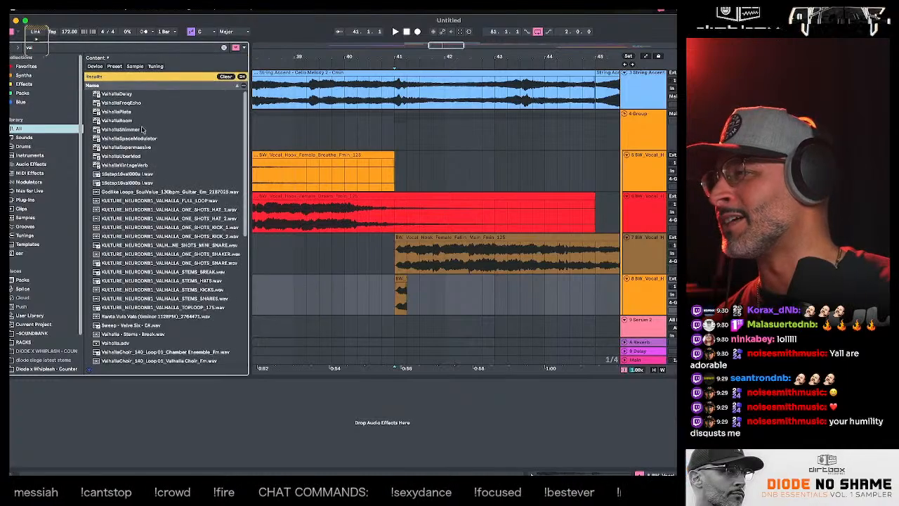
{"action": "left_click_drag", "start_coordinate": [132, 130], "coordinate": [552, 260]}
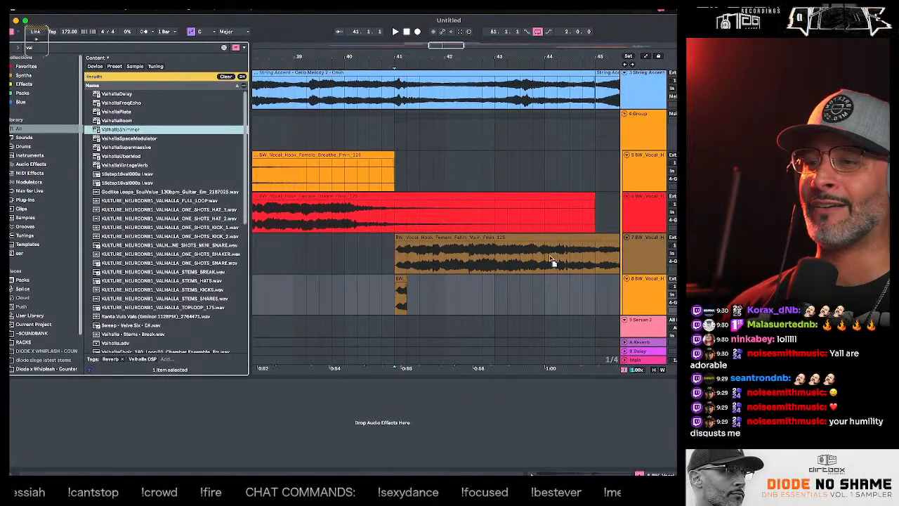
{"action": "left_click_drag", "start_coordinate": [639, 298], "coordinate": [634, 294]}
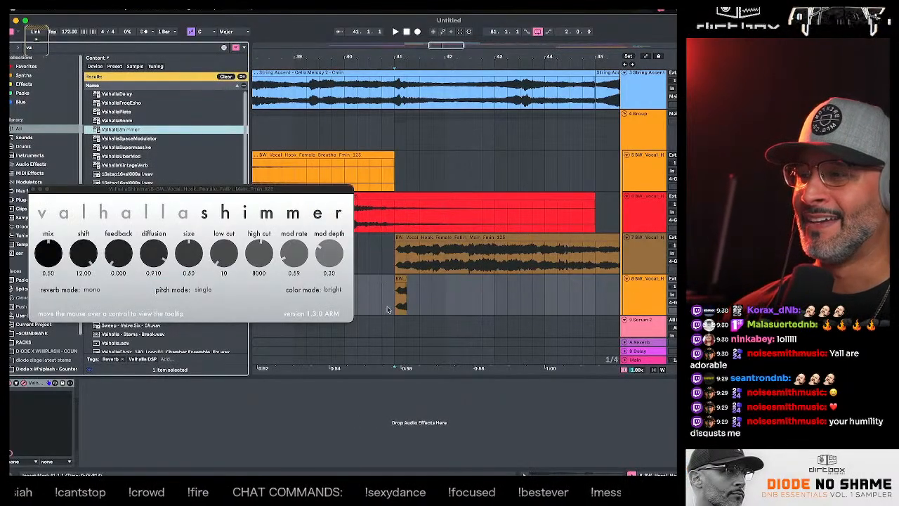
- Audition the vocal slice through ValhallaShimmer and move it one beat so it starts at 41.2
{"action": "key", "text": "space"}
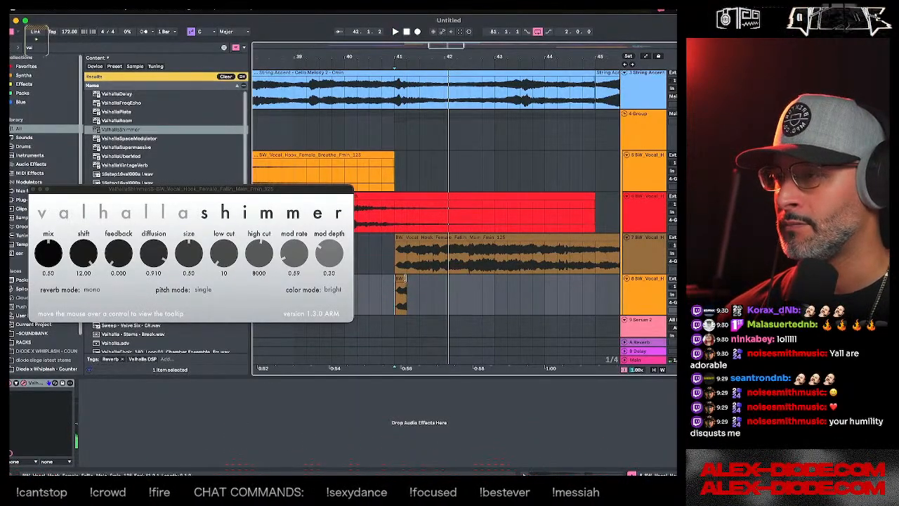
{"action": "left_click_drag", "start_coordinate": [397, 279], "coordinate": [408, 279]}
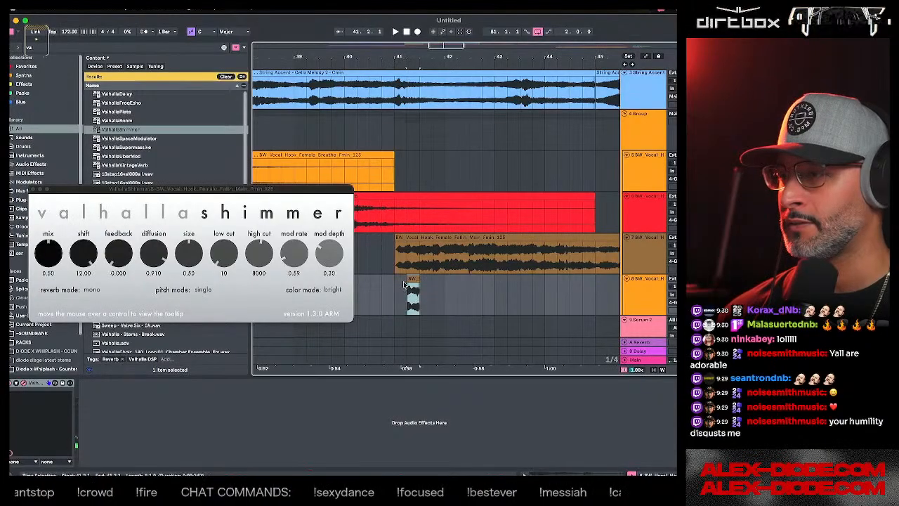
{"action": "left_click", "coordinate": [410, 291]}
{"action": "key", "text": "space"}
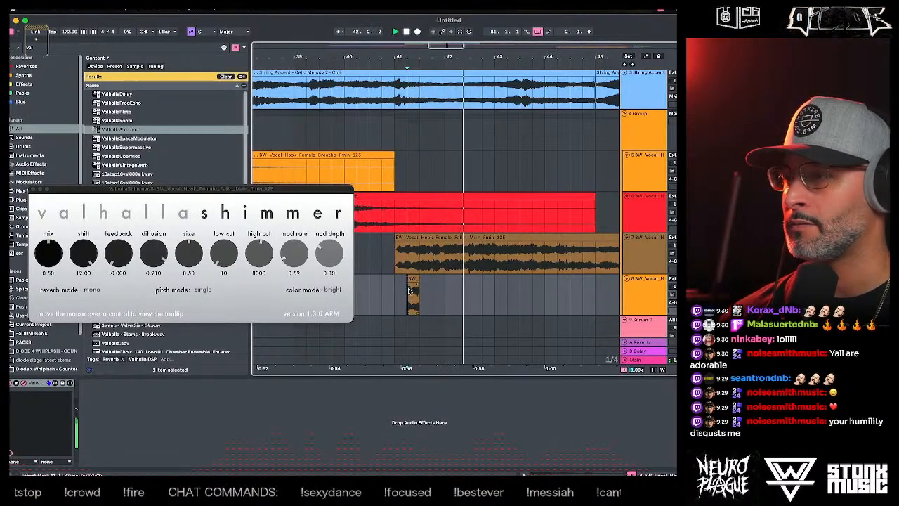
{"action": "left_click", "coordinate": [644, 299]}
{"action": "left_click", "coordinate": [410, 285]}
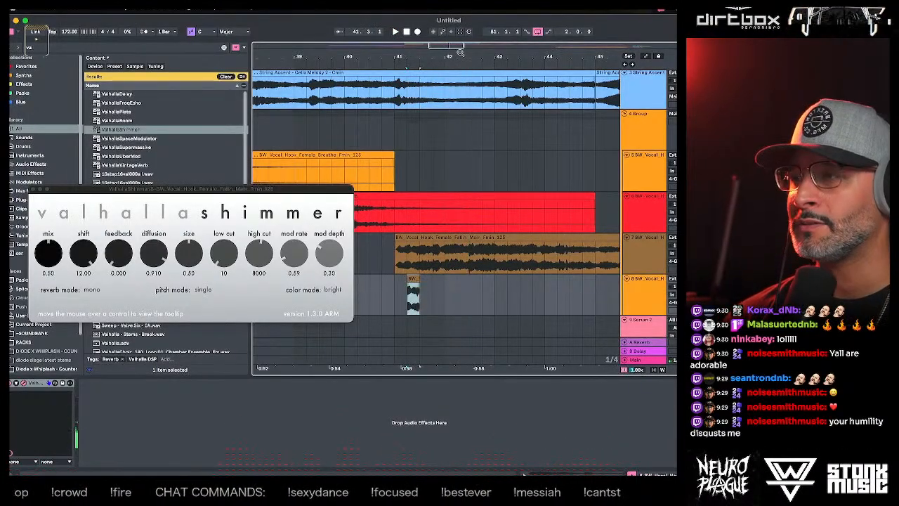
{"action": "scroll", "coordinate": [439, 295], "scroll_direction": "down", "scroll_amount": 6}
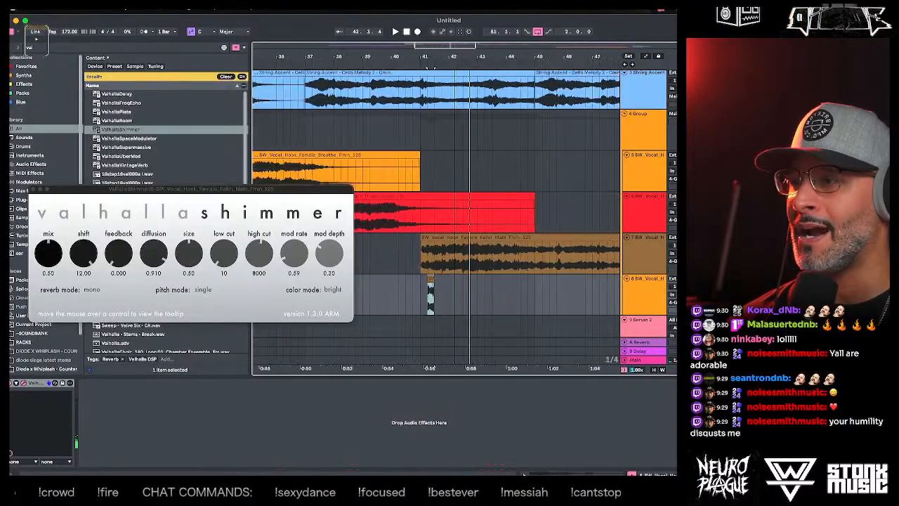
{"action": "left_click_drag", "start_coordinate": [424, 300], "coordinate": [561, 295]}
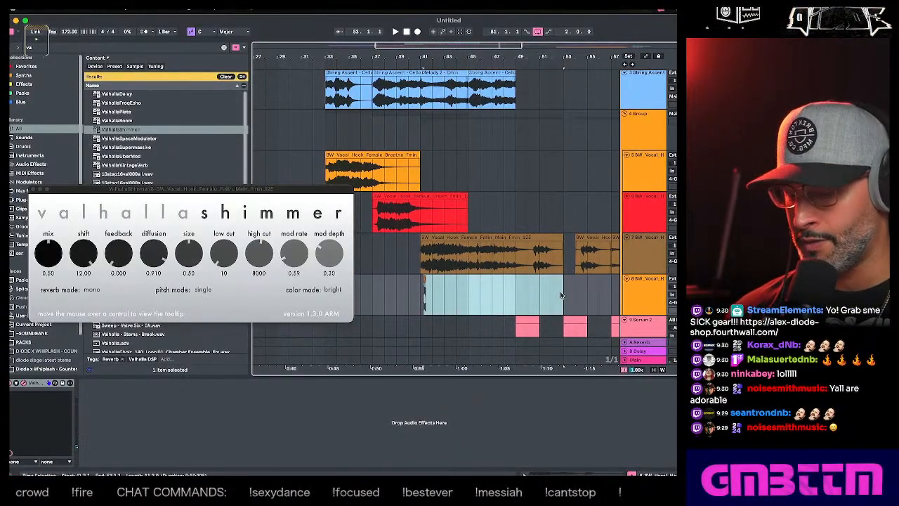
{"action": "left_click", "coordinate": [457, 289]}
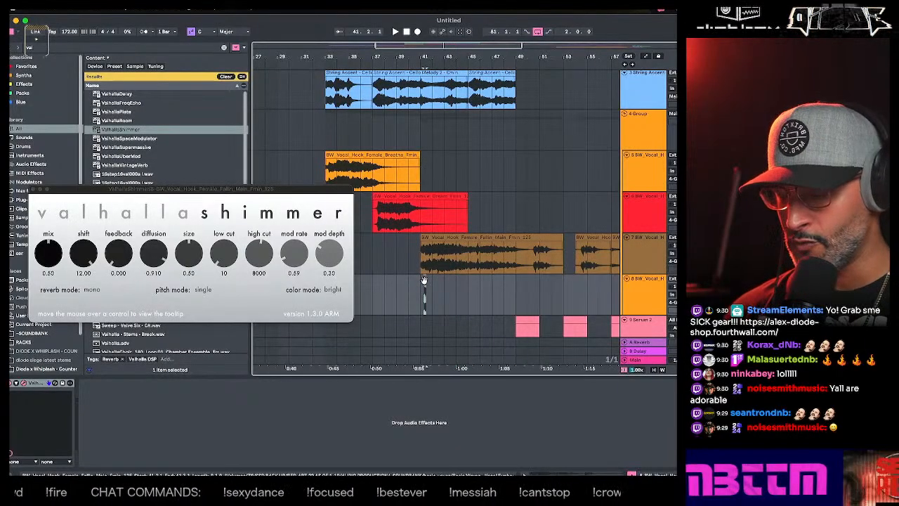
{"action": "key", "text": "super+b"}
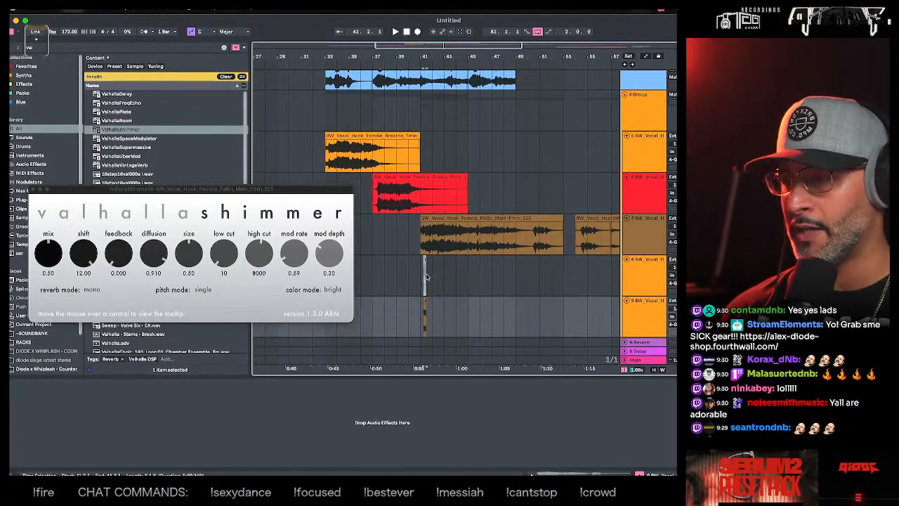
{"action": "key", "text": "super+z"}
- Consolidate the vocal slice with empty space from bar 41 to 49 and bounce it to a new track
{"action": "left_click_drag", "start_coordinate": [423, 278], "coordinate": [514, 282]}
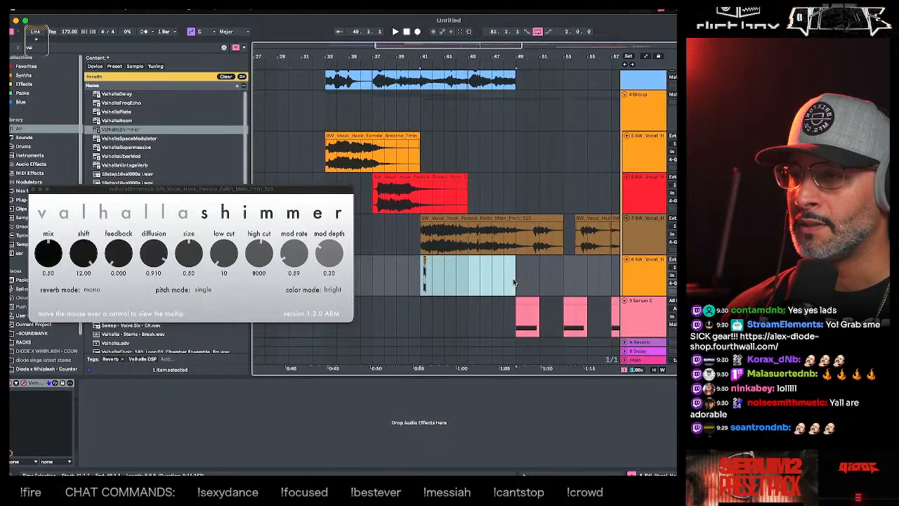
{"action": "key", "text": "super+j"}
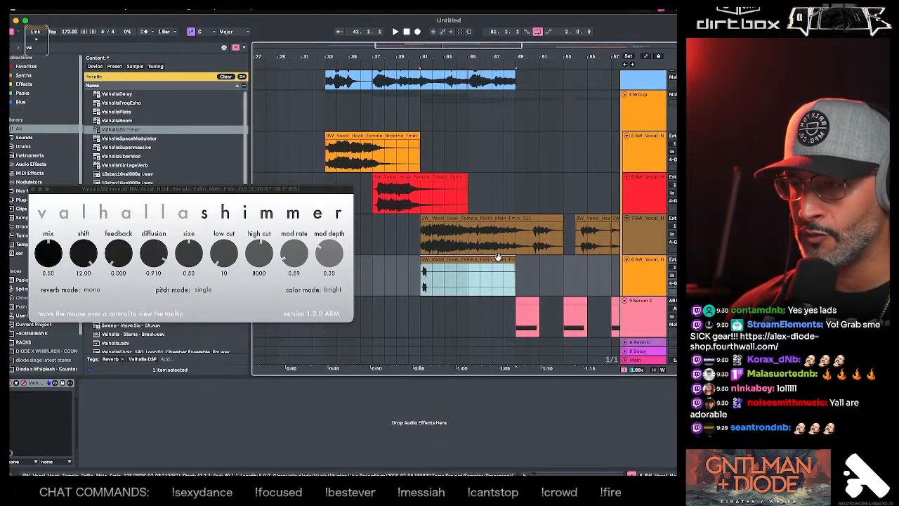
{"action": "key", "text": "super+b"}
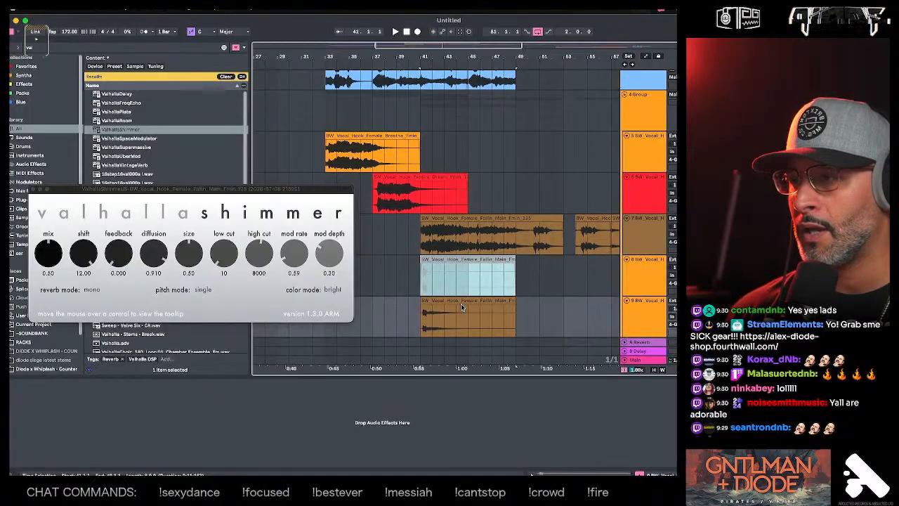
- Audition the bounced reverb clip from bar 41 and close the ValhallaShimmer window
{"action": "left_click", "coordinate": [460, 306]}
{"action": "left_click", "coordinate": [418, 306]}
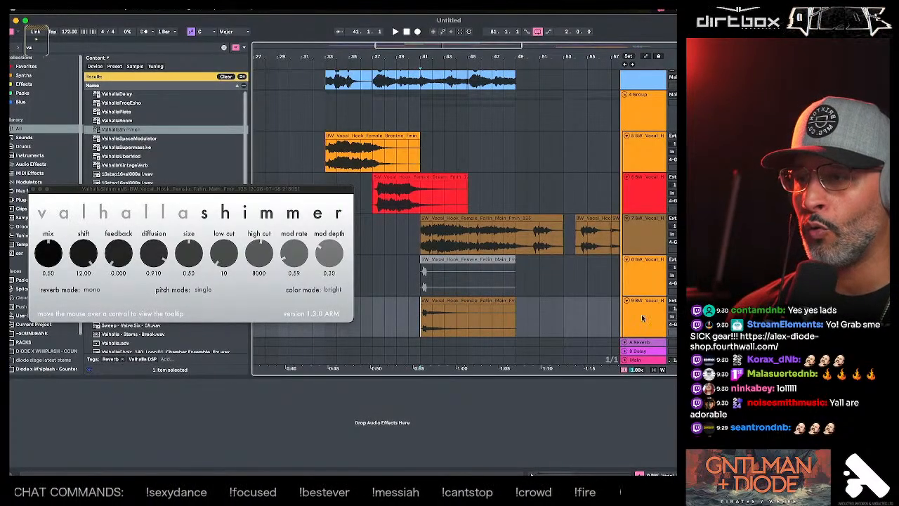
{"action": "key", "text": "space"}
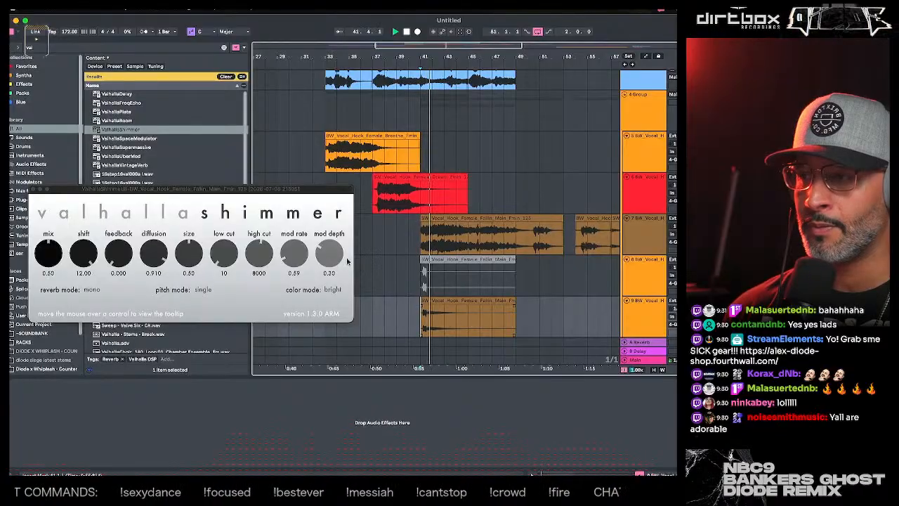
{"action": "left_click", "coordinate": [32, 190]}
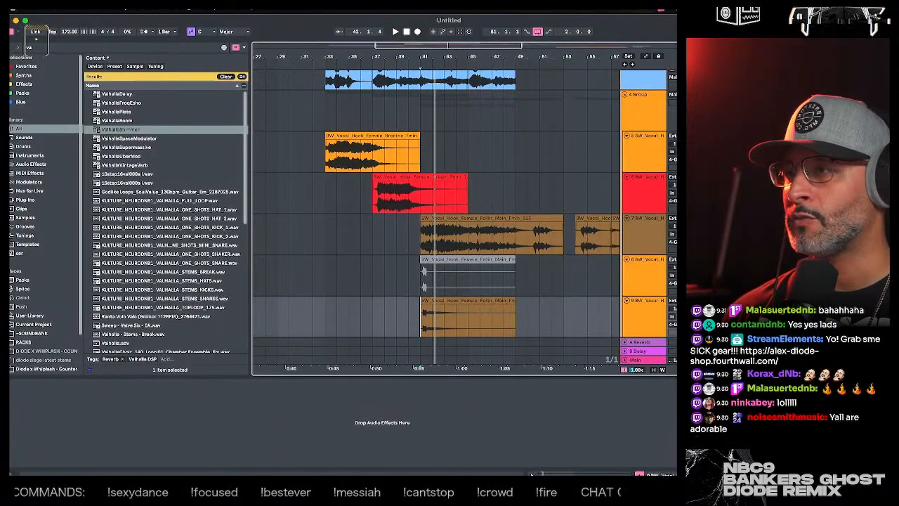
- Trim the first beat off the bounced reverb clip, reverse it and place it so it ends at 41.2
{"action": "left_click_drag", "start_coordinate": [413, 57], "coordinate": [413, 87]}
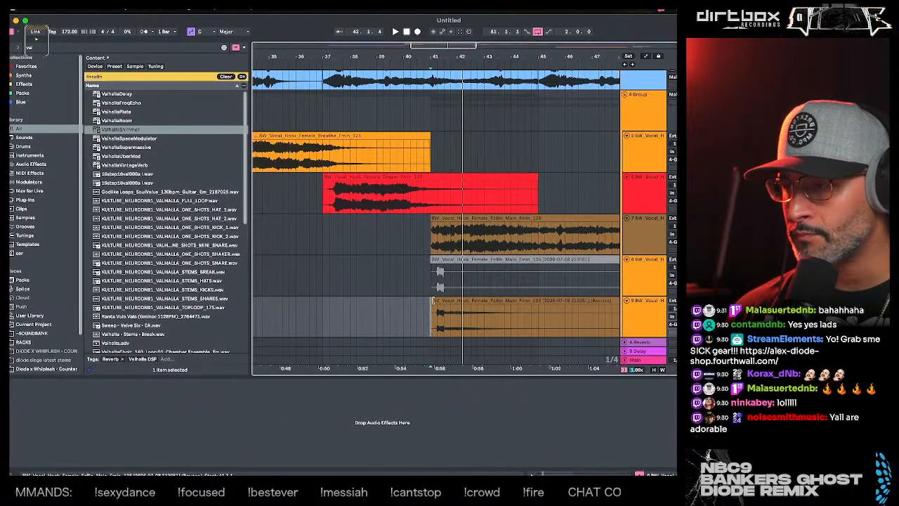
{"action": "left_click_drag", "start_coordinate": [432, 301], "coordinate": [440, 300]}
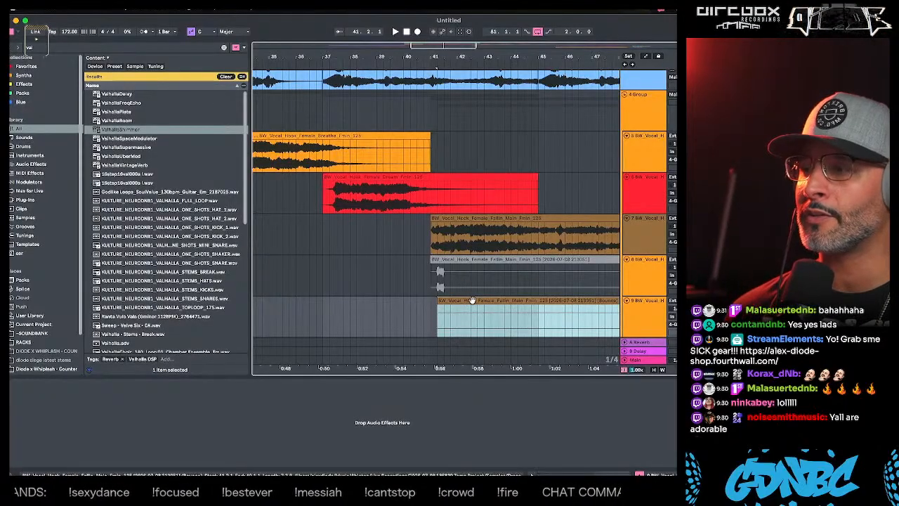
{"action": "left_click_drag", "start_coordinate": [510, 301], "coordinate": [301, 304]}
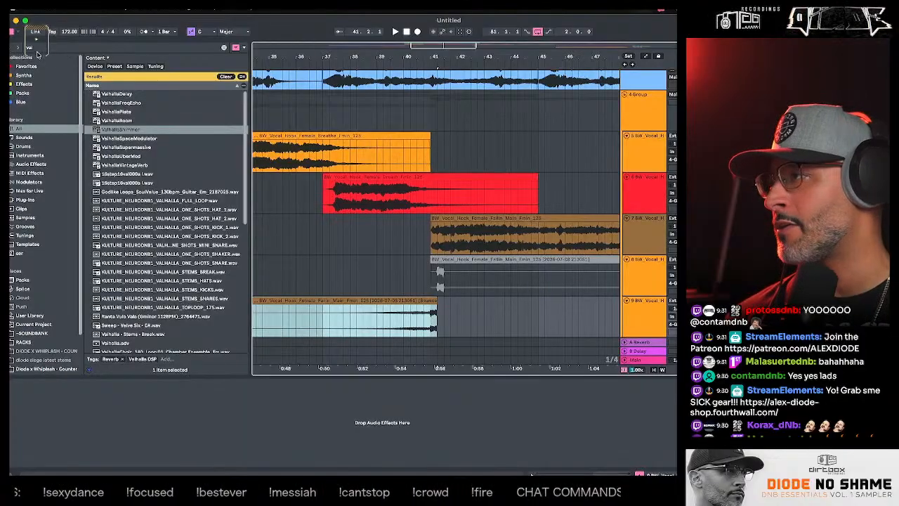
- Search the library for "rever" and add the Reverb device to the track with the reversed vocal clip
{"action": "left_click_drag", "start_coordinate": [38, 49], "coordinate": [16, 50]}
{"action": "type", "text": "reverb"}
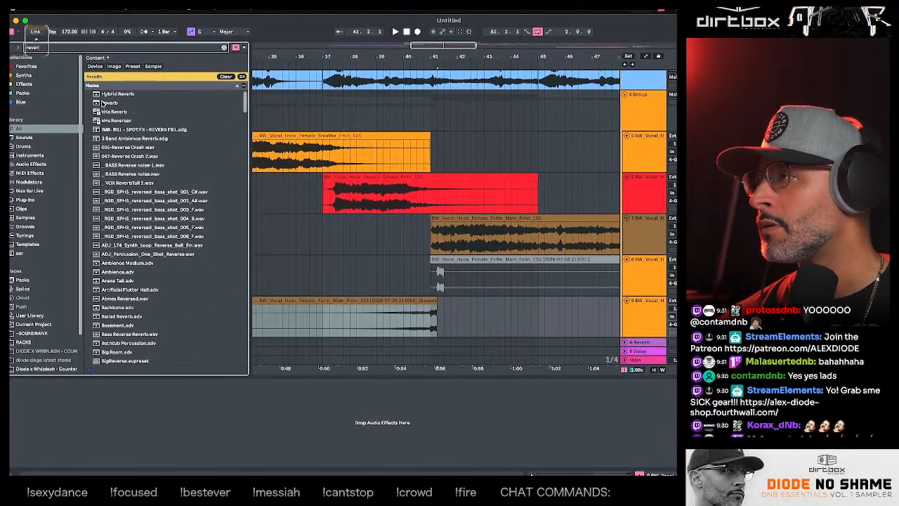
{"action": "left_click_drag", "start_coordinate": [102, 104], "coordinate": [606, 297]}
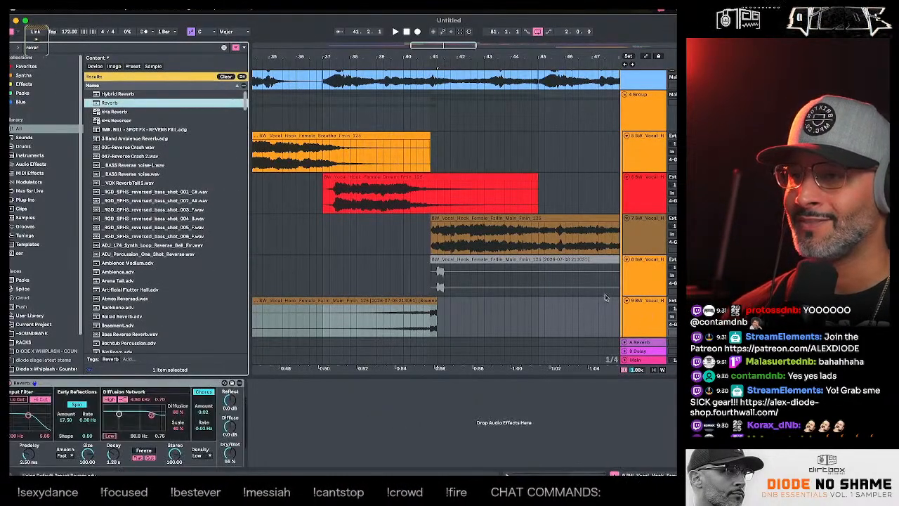
{"action": "left_click", "coordinate": [397, 316]}
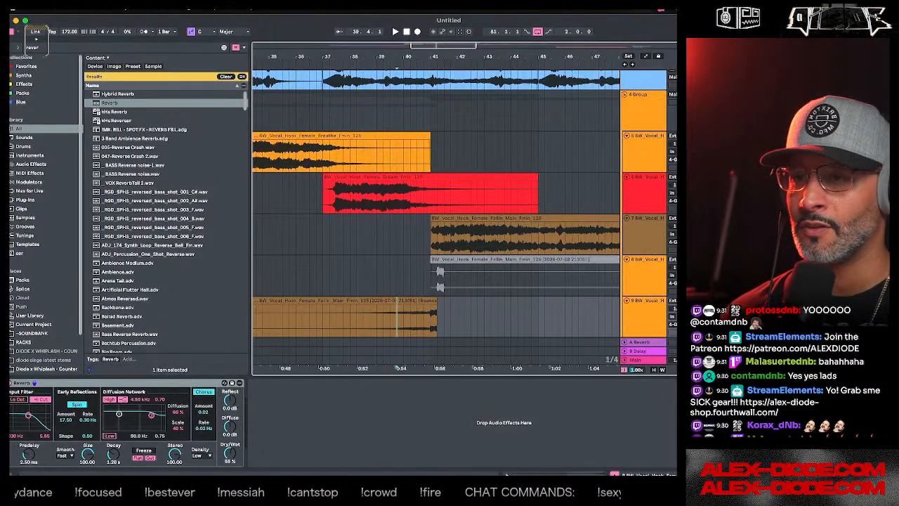
- Audition the reversed vocal swell into bar 42 and set the bounced track's monitoring to In
{"action": "left_click", "coordinate": [645, 219]}
{"action": "left_click", "coordinate": [635, 277]}
{"action": "left_click", "coordinate": [632, 322]}
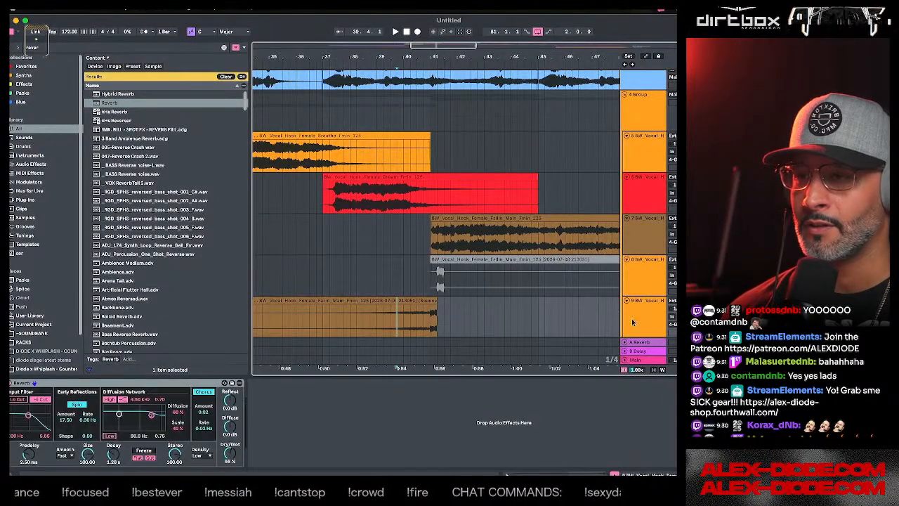
{"action": "left_click", "coordinate": [288, 293]}
{"action": "key", "text": "space"}
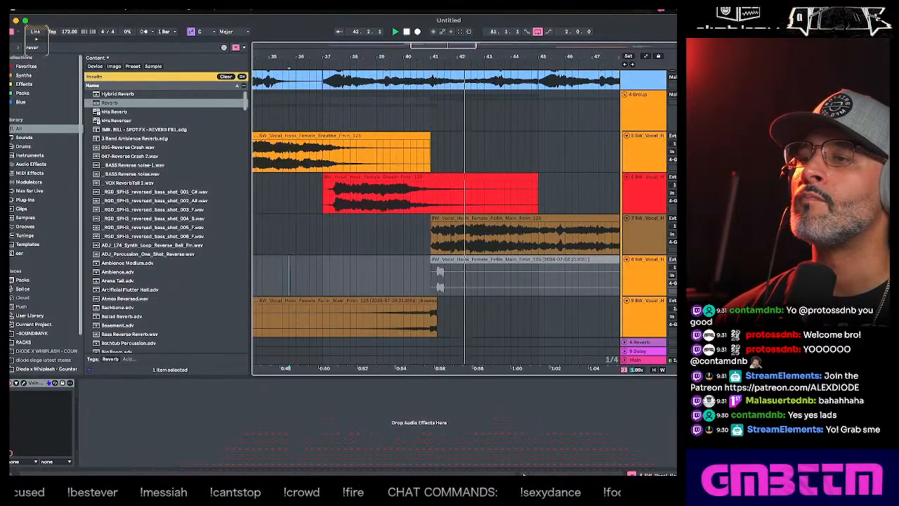
{"action": "left_click", "coordinate": [404, 298]}
{"action": "left_click", "coordinate": [673, 317]}
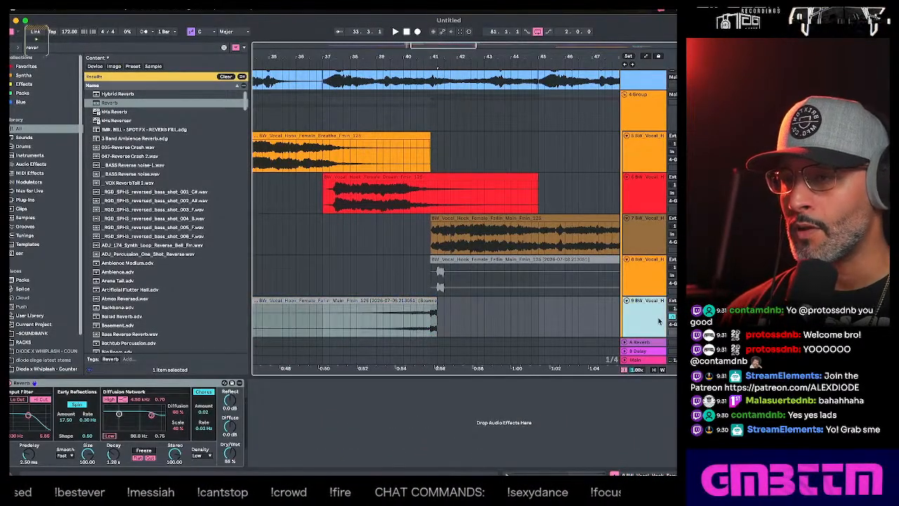
- Search the library for "compre" and insert a Compressor before the Reverb on the reversed vocal track
{"action": "left_click", "coordinate": [40, 47]}
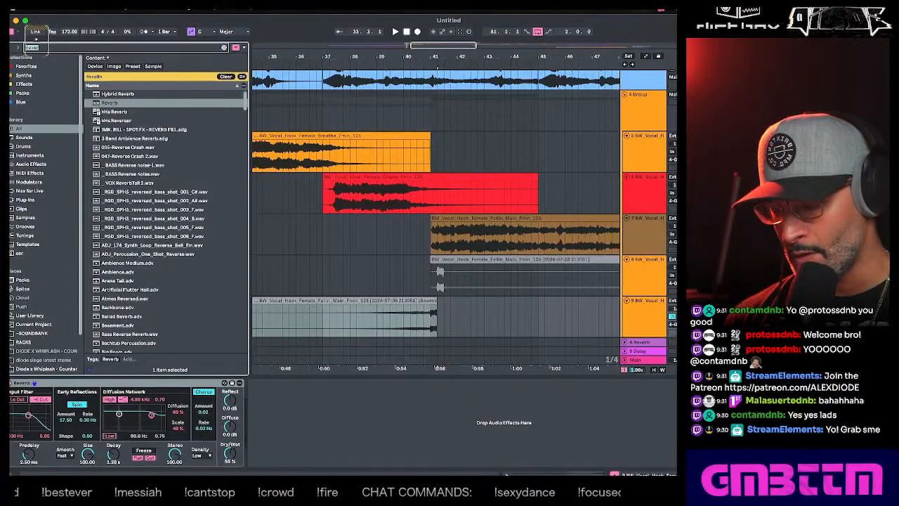
{"action": "type", "text": "compre"}
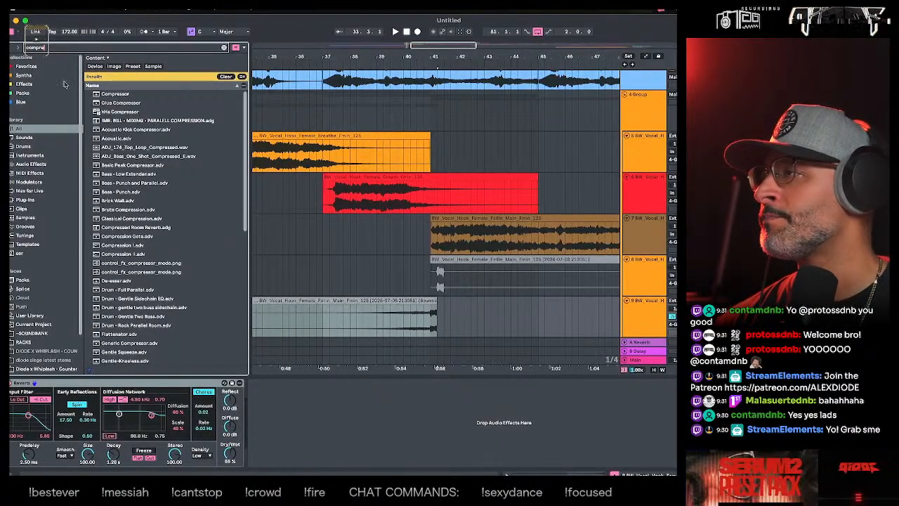
{"action": "left_click", "coordinate": [115, 94]}
{"action": "left_click_drag", "start_coordinate": [115, 94], "coordinate": [32, 408]}
{"action": "left_click", "coordinate": [77, 462]}
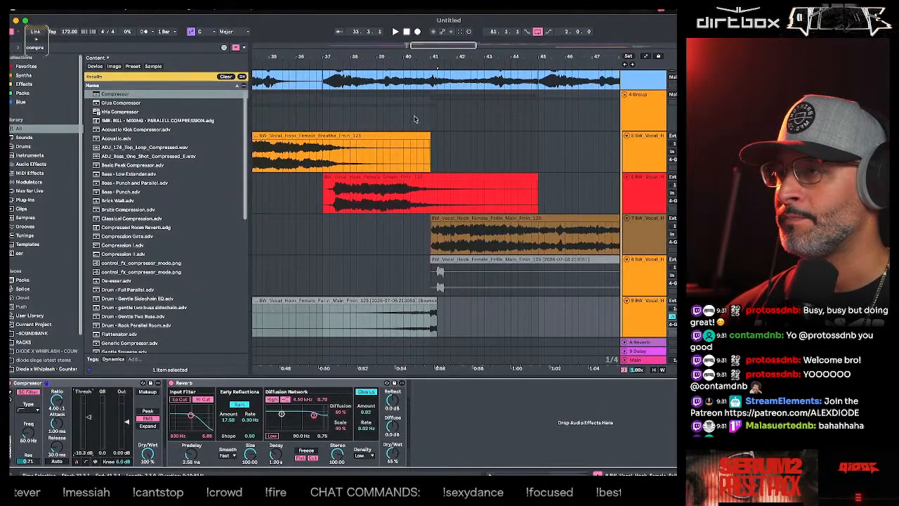
- Play the reversed vocal from 39.4 and set the Compressor's threshold to -12.8 dB
{"action": "left_click", "coordinate": [398, 268]}
{"action": "left_click", "coordinate": [640, 317]}
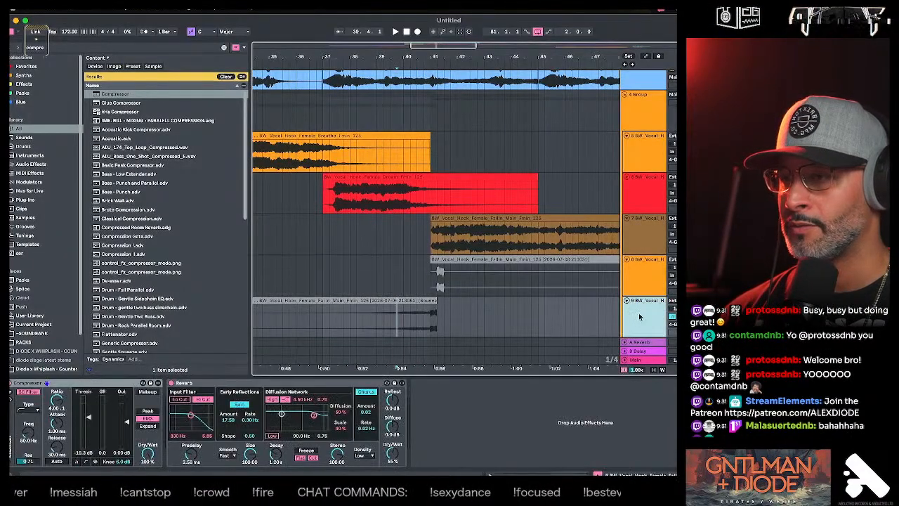
{"action": "key", "text": "space"}
{"action": "left_click_drag", "start_coordinate": [88, 419], "coordinate": [88, 422]}
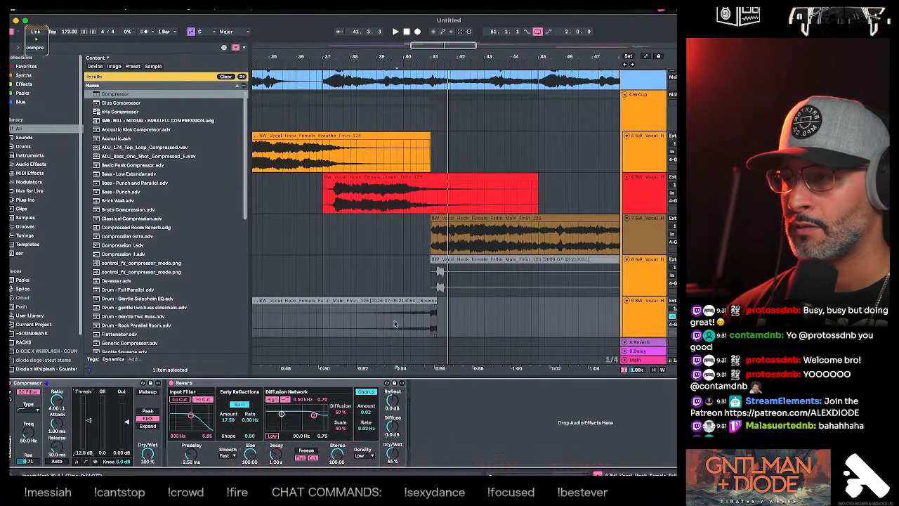
{"action": "key", "text": "space"}
{"action": "key", "text": "space"}
- Audition the reversed vocal swell leading into bar 41 from several start points with the Compressor and Reverb on
{"action": "left_click", "coordinate": [644, 314]}
{"action": "left_click", "coordinate": [397, 324]}
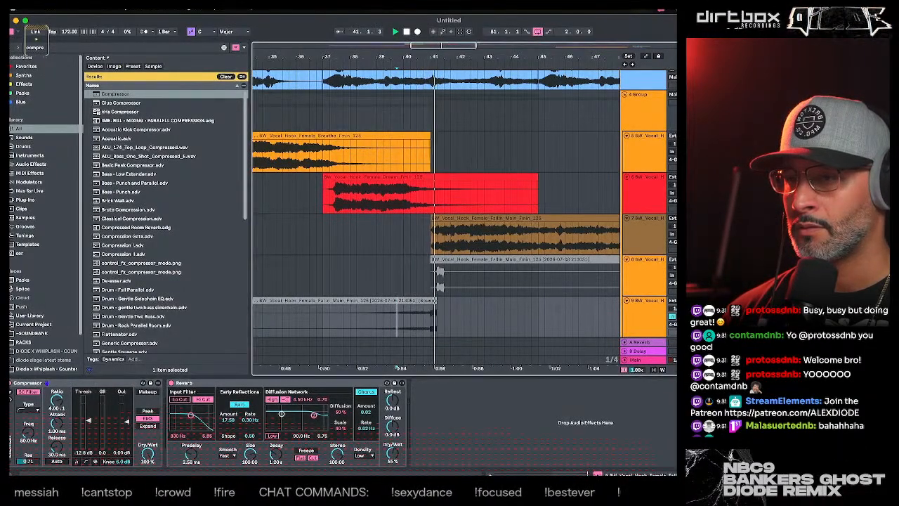
{"action": "left_click", "coordinate": [356, 324]}
{"action": "key", "text": "space"}
{"action": "key", "text": "space"}
{"action": "left_click", "coordinate": [397, 301]}
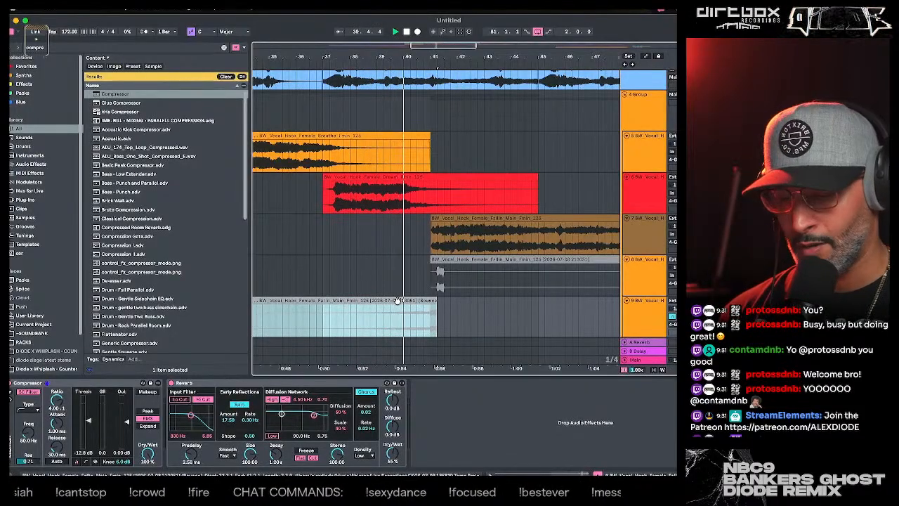
{"action": "key", "text": "minus"}
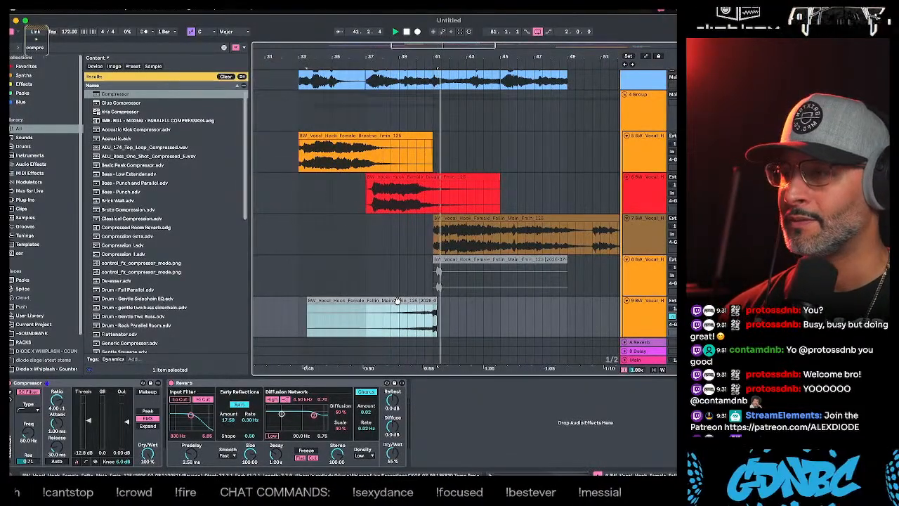
{"action": "left_click", "coordinate": [408, 288]}
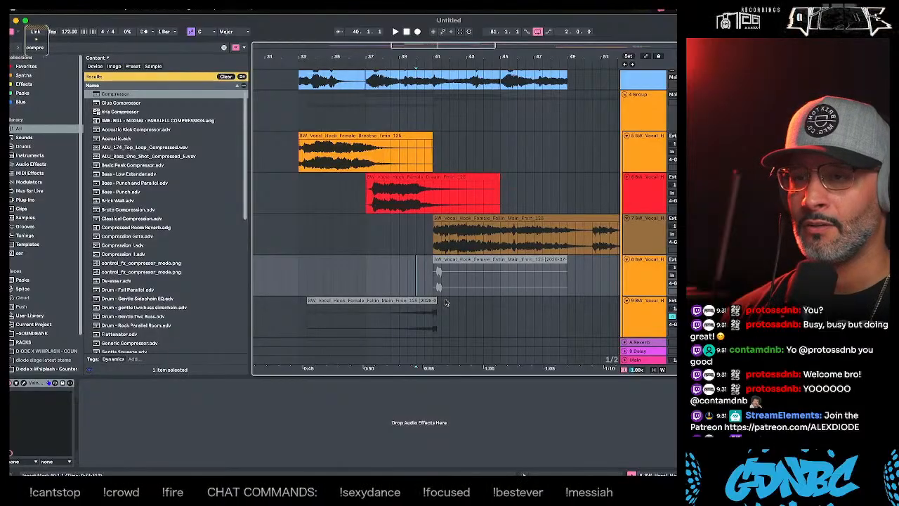
{"action": "left_click", "coordinate": [434, 316]}
{"action": "key", "text": "space"}
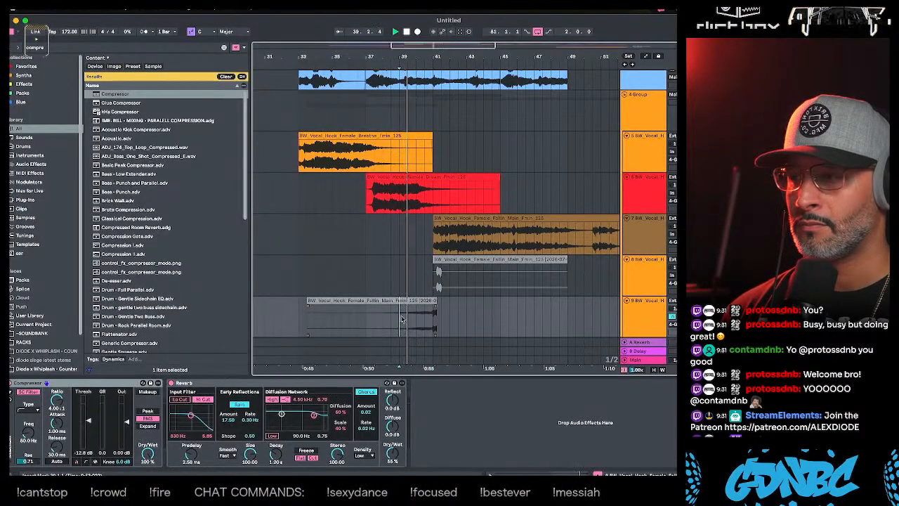
- Undo the addition of the Compressor and Reverb on the reversed vocal track
{"action": "left_click", "coordinate": [402, 319]}
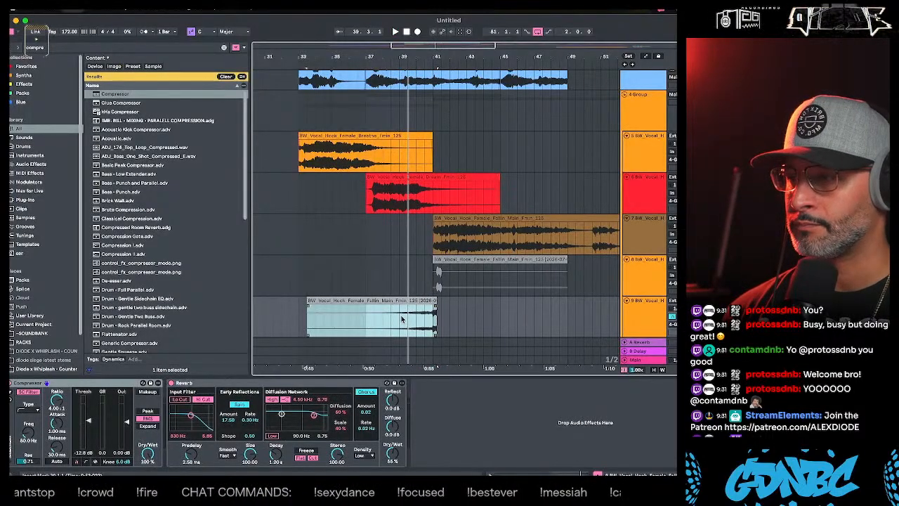
{"action": "key", "text": "super+z"}
{"action": "key", "text": "super+z"}
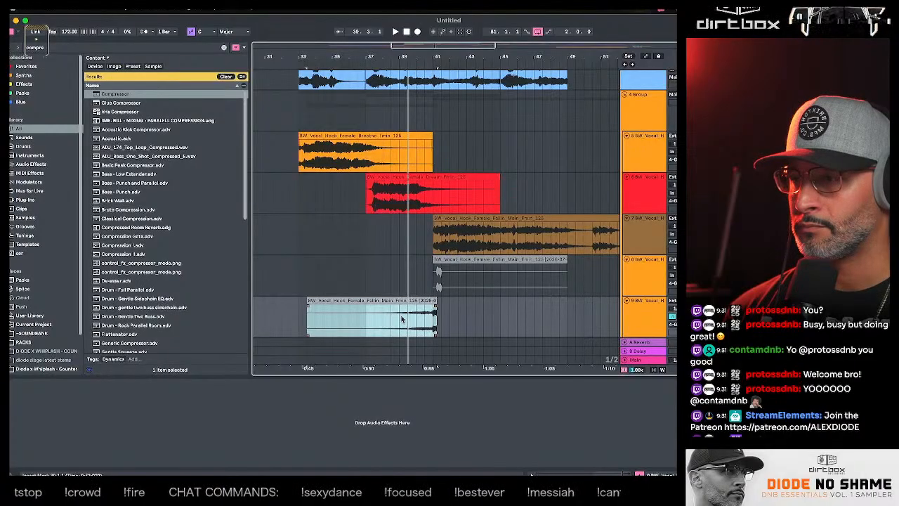
- Try the reversed vocal clip just after bar 41 and return it to its place leading into bar 41 during playback
{"action": "key", "text": "space"}
{"action": "left_click_drag", "start_coordinate": [402, 319], "coordinate": [532, 317]}
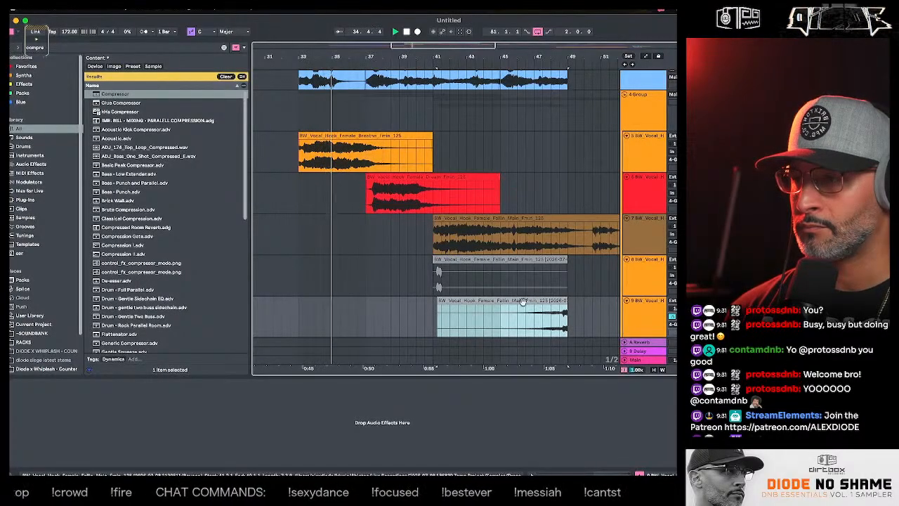
{"action": "double_click", "coordinate": [445, 302]}
{"action": "left_click_drag", "start_coordinate": [478, 262], "coordinate": [348, 259]}
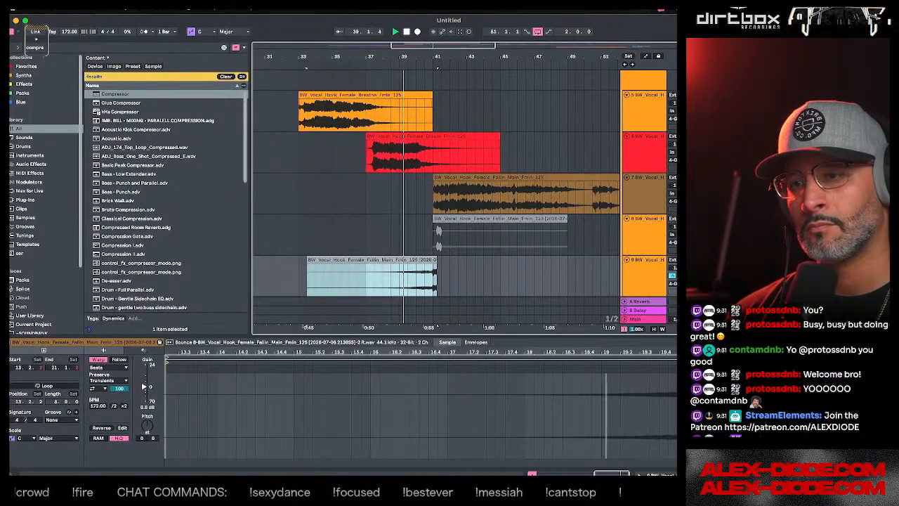
- Audition the reversed vocal swell without effects, replaying from 39.3 into the main vocal hook
{"action": "key", "text": "space"}
{"action": "left_click", "coordinate": [673, 267]}
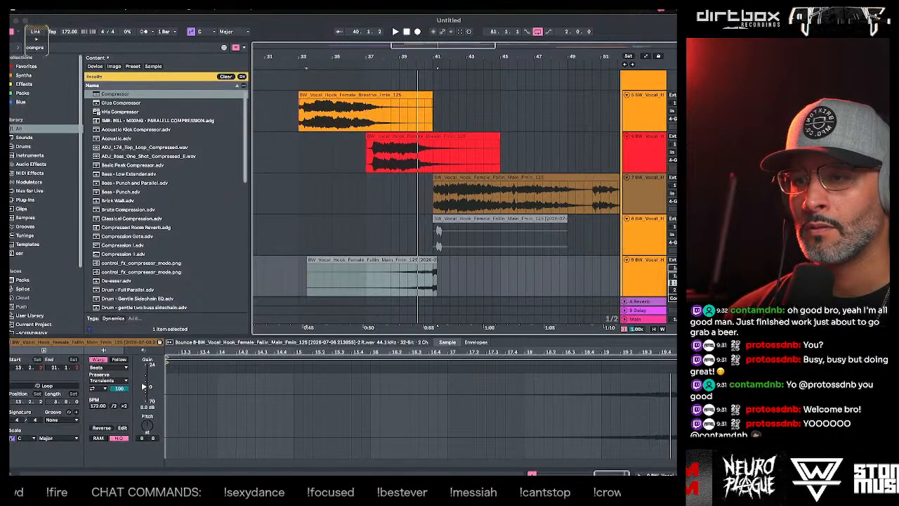
{"action": "left_click", "coordinate": [602, 286]}
{"action": "key", "text": "space"}
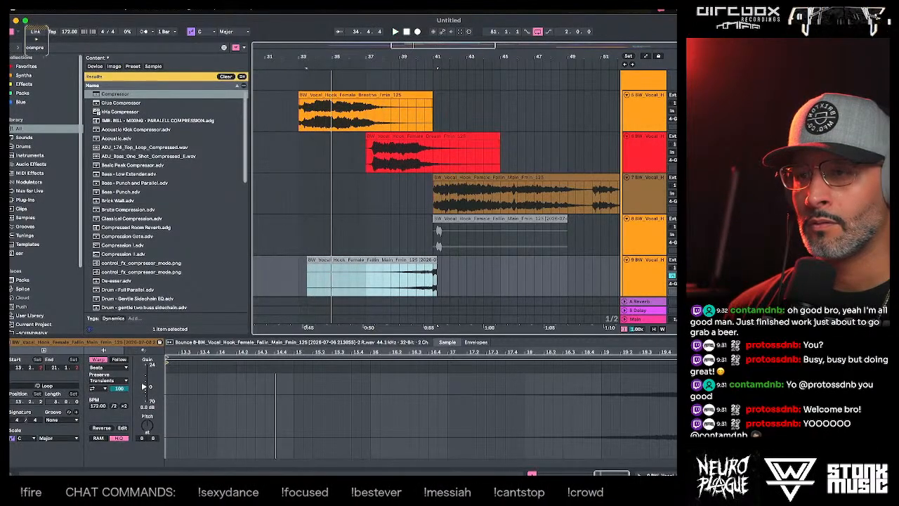
{"action": "left_click", "coordinate": [409, 281]}
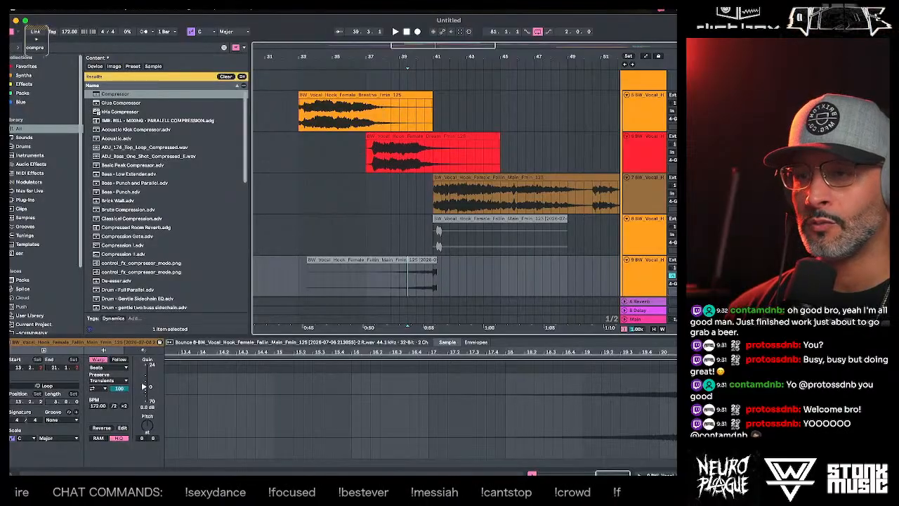
{"action": "left_click", "coordinate": [637, 275]}
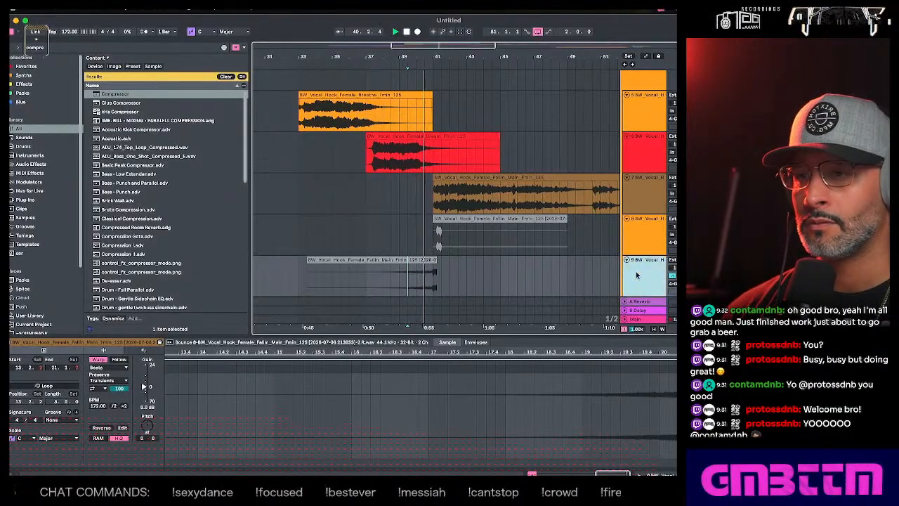
{"action": "left_click", "coordinate": [409, 285]}
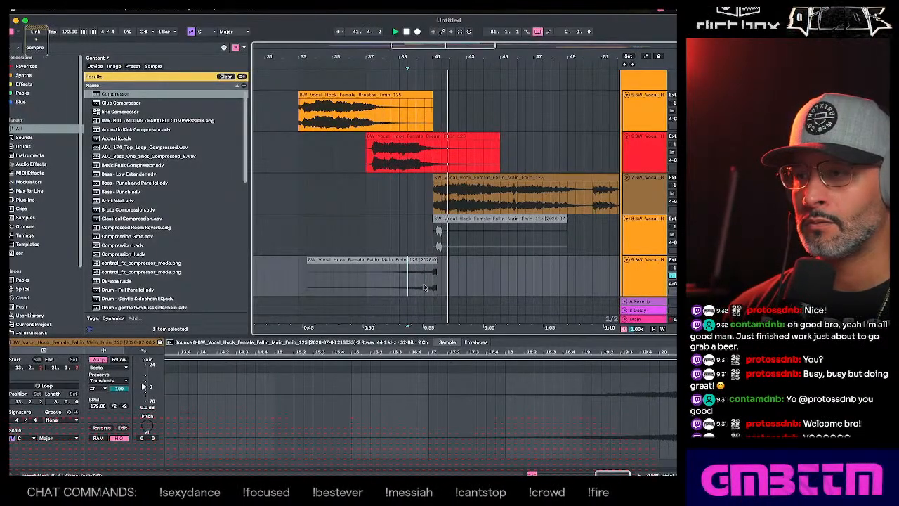
{"action": "key", "text": "space"}
{"action": "key", "text": "space"}
{"action": "left_click", "coordinate": [643, 275]}
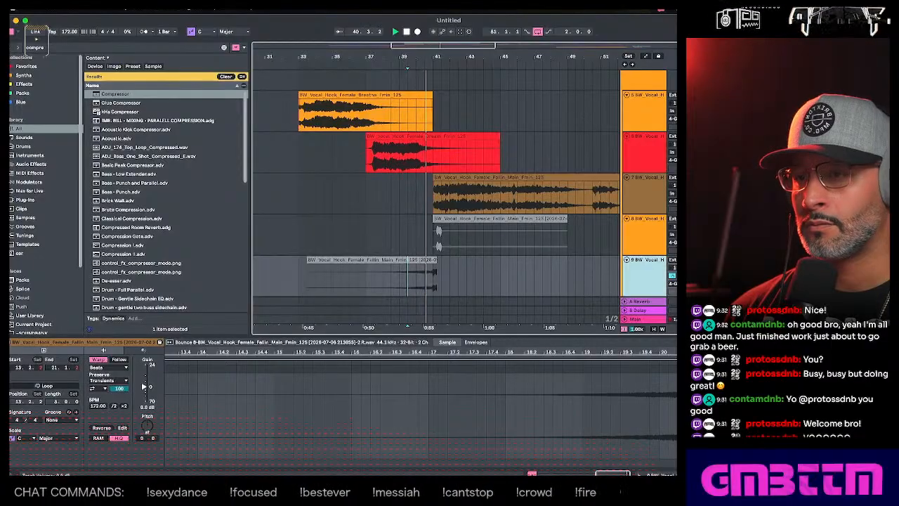
{"action": "left_click", "coordinate": [409, 282]}
{"action": "key", "text": "space"}
{"action": "key", "text": "space"}
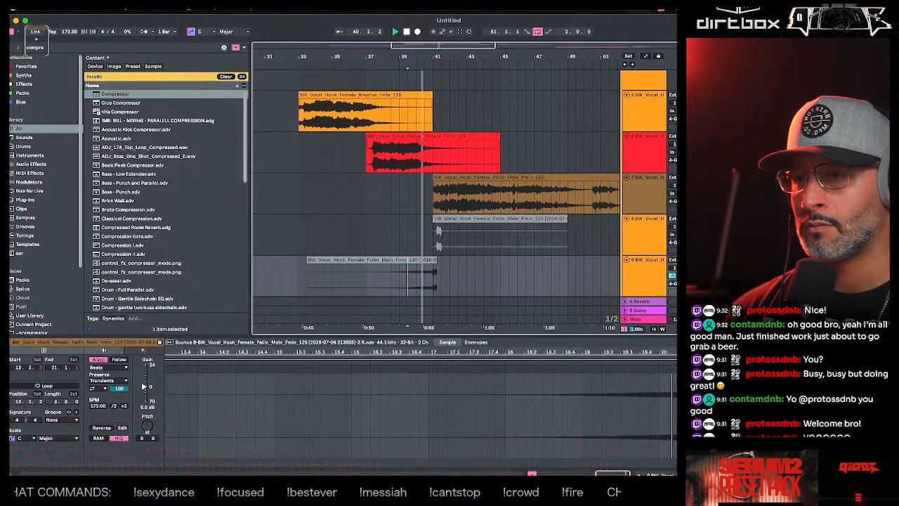
{"action": "left_click", "coordinate": [411, 260]}
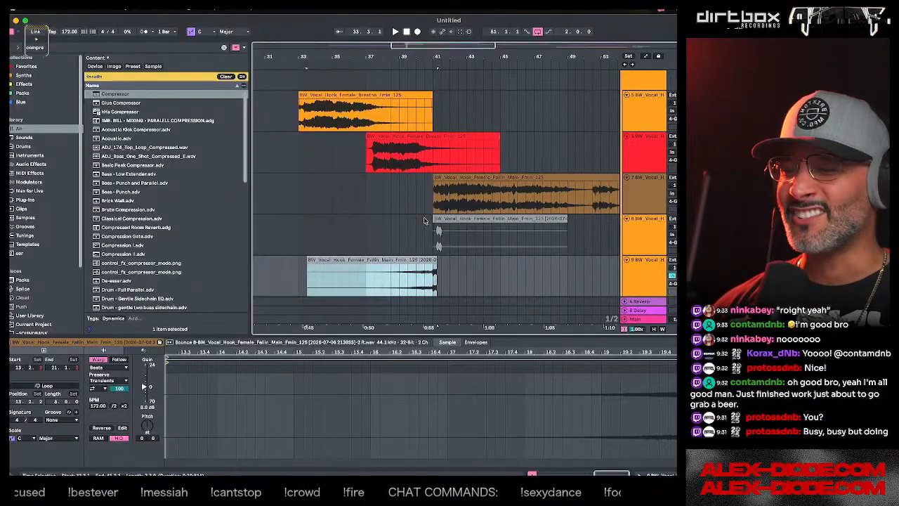
- Examine the end of the reversed vocal around bar 41 up close and play the transition from 40.3
{"action": "left_click", "coordinate": [425, 239]}
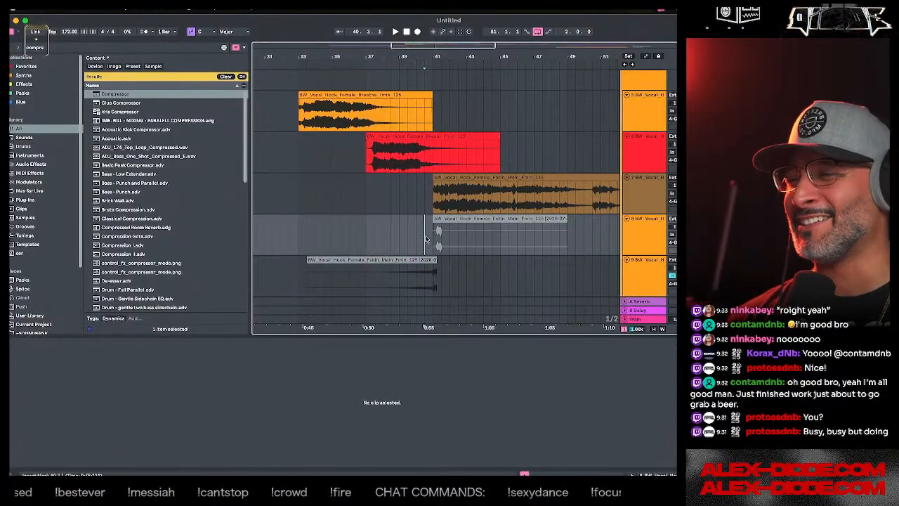
{"action": "left_click_drag", "start_coordinate": [428, 56], "coordinate": [429, 147]}
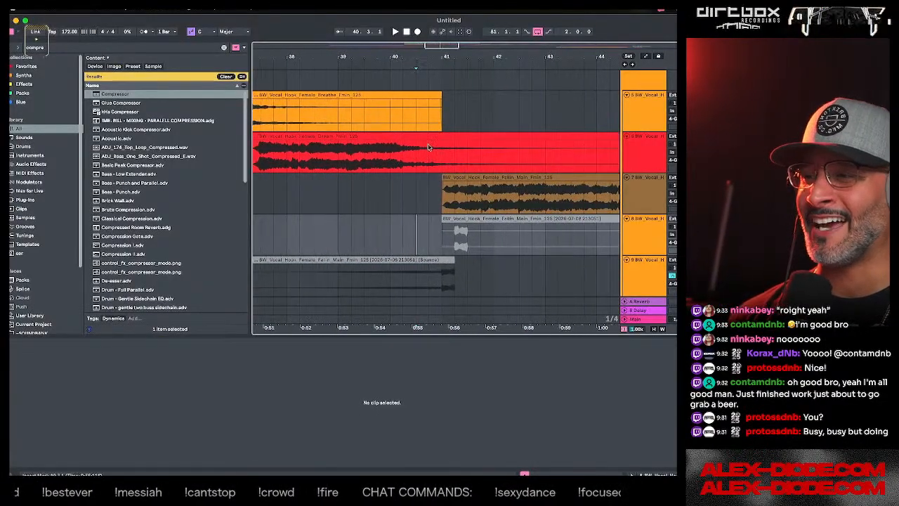
{"action": "left_click", "coordinate": [449, 261]}
{"action": "left_click", "coordinate": [418, 245]}
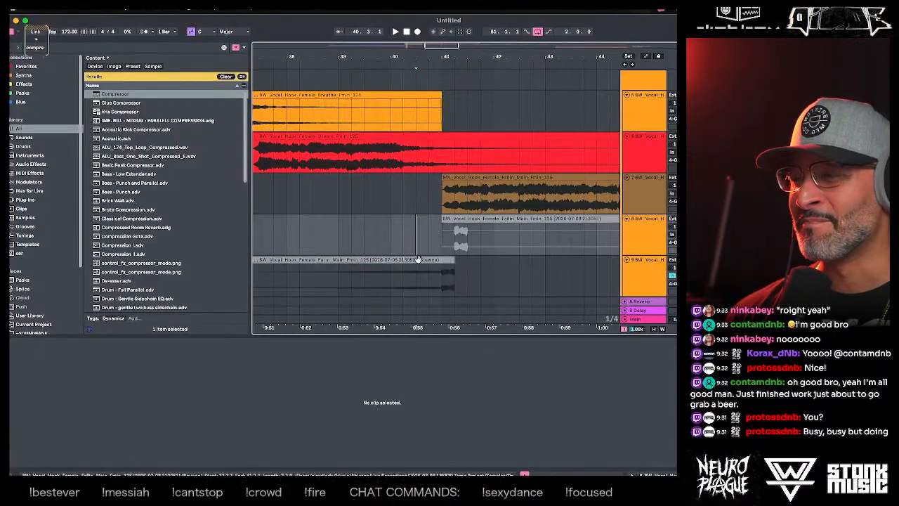
{"action": "left_click", "coordinate": [415, 261]}
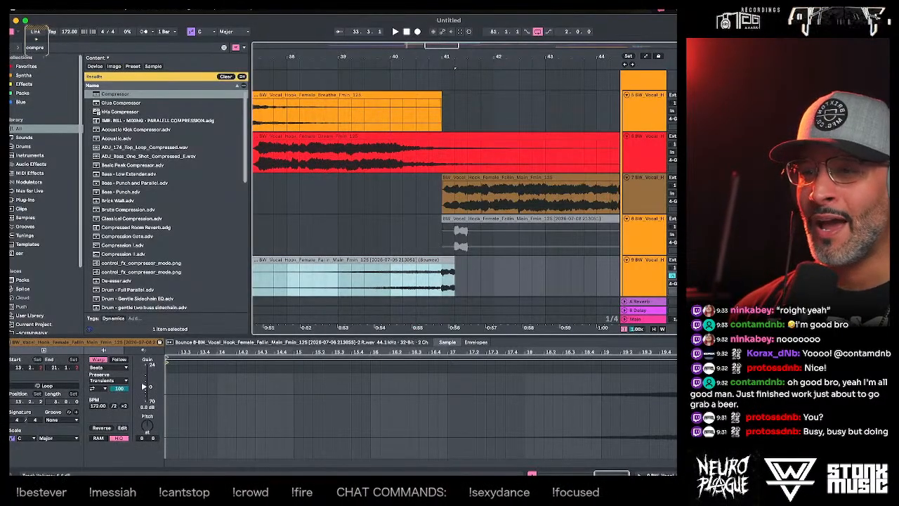
{"action": "left_click", "coordinate": [370, 262]}
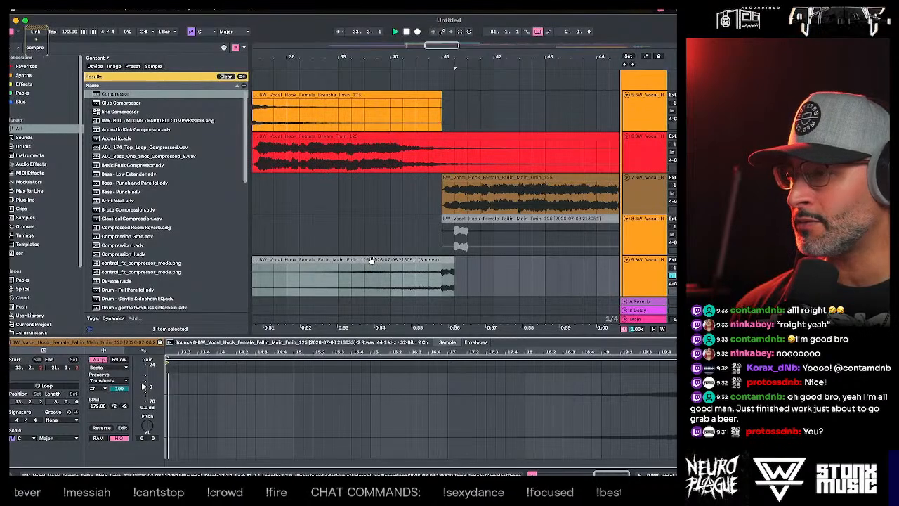
{"action": "left_click", "coordinate": [391, 238]}
{"action": "key", "text": "space"}
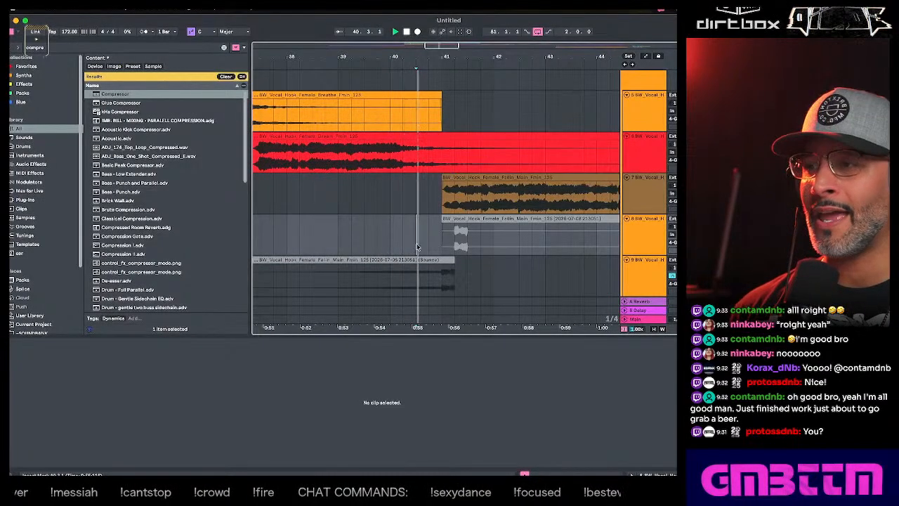
{"action": "left_click", "coordinate": [419, 259]}
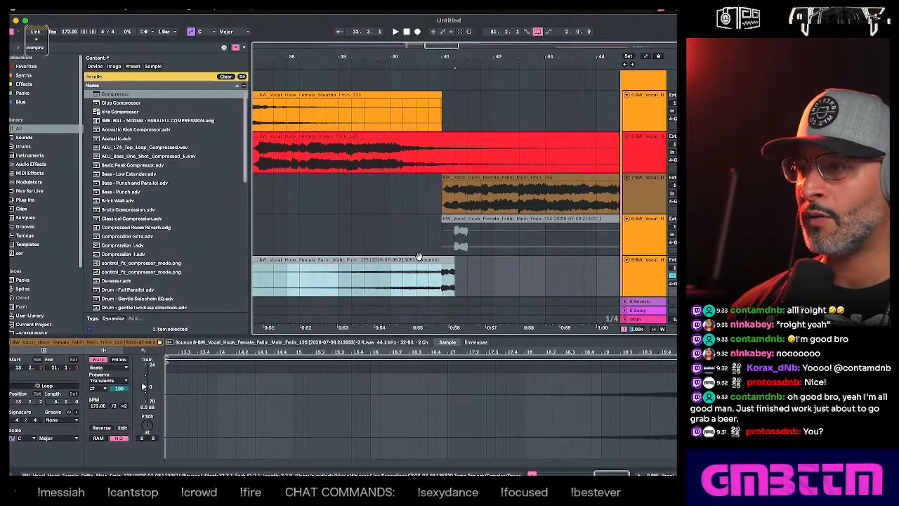
- Undo the placement, reversal and bounce of the vocal to get back to the original slice at bar 41
{"action": "key", "text": "super+z"}
{"action": "key", "text": "super+z"}
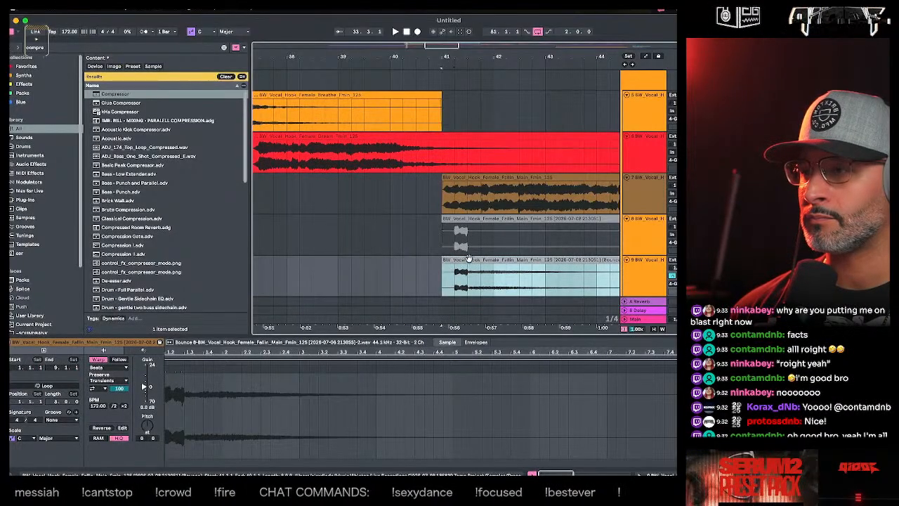
{"action": "key", "text": "super+z"}
- Bounce the vocal slice to a new track and trim the bounced clip's start to 41.2
{"action": "left_click", "coordinate": [462, 236]}
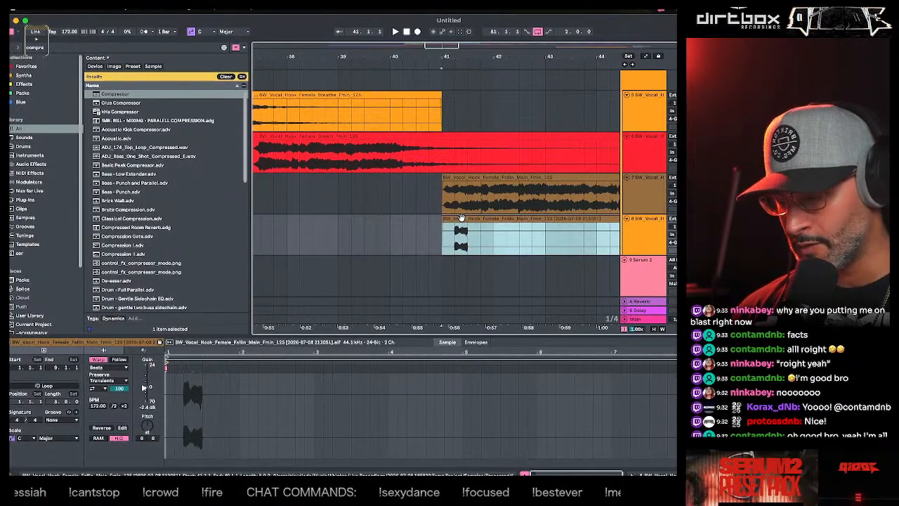
{"action": "key", "text": "super+b"}
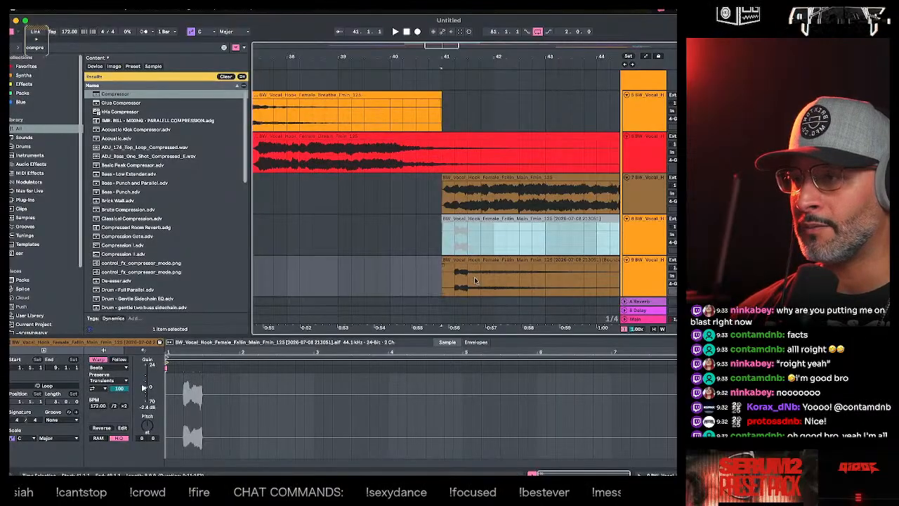
{"action": "left_click", "coordinate": [479, 261]}
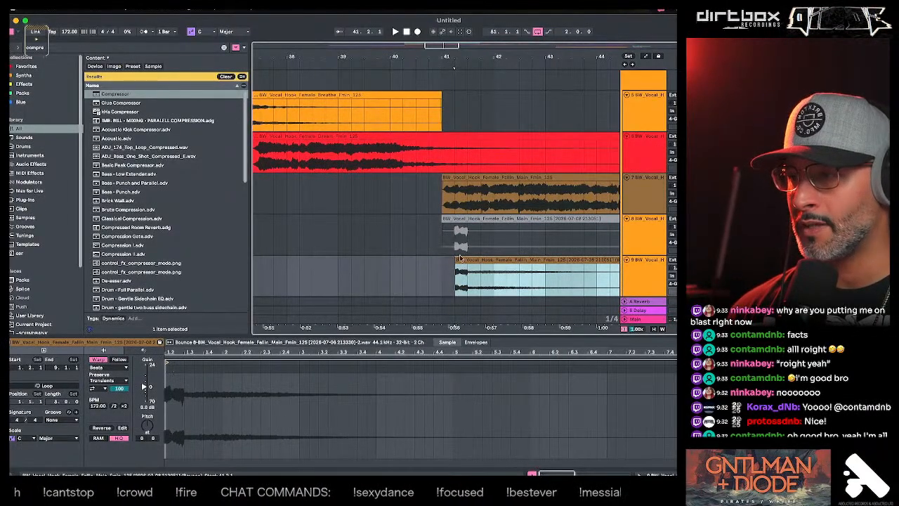
{"action": "left_click_drag", "start_coordinate": [522, 49], "coordinate": [430, 13]}
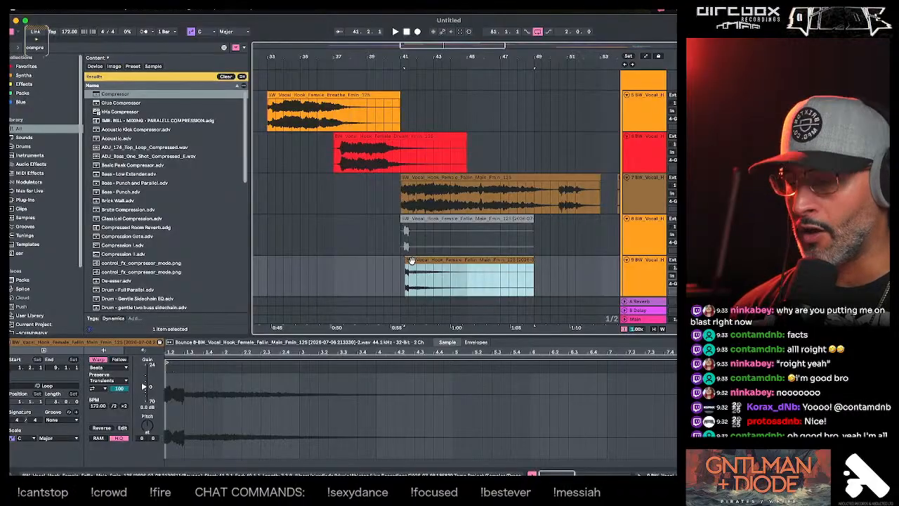
- Reverse the bounced vocal clip, move it so that it ends at 41.2, and play it back
{"action": "key", "text": "r"}
{"action": "left_click_drag", "start_coordinate": [427, 262], "coordinate": [310, 261]}
{"action": "left_click_drag", "start_coordinate": [400, 56], "coordinate": [400, 68]}
{"action": "left_click_drag", "start_coordinate": [442, 260], "coordinate": [374, 258]}
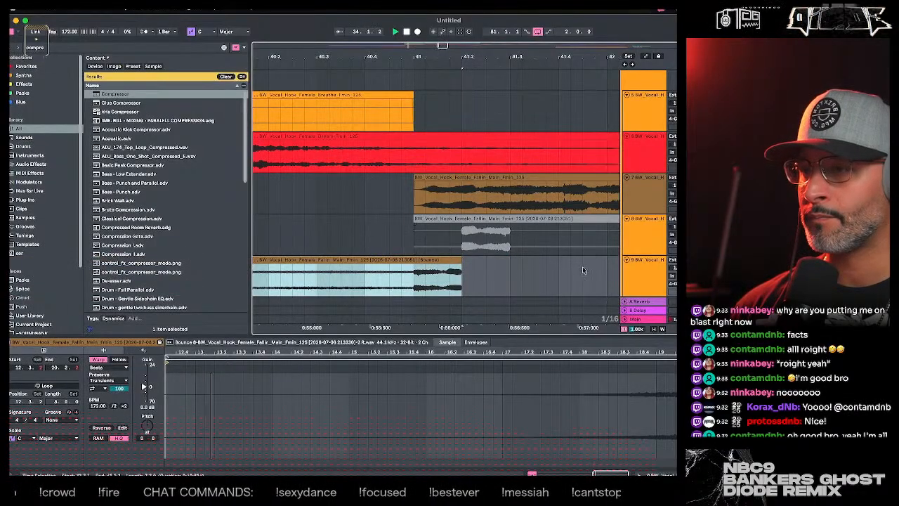
{"action": "mouse_move", "coordinate": [441, 56]}
{"action": "left_mouse_down"}
{"action": "mouse_move", "coordinate": [442, 64]}
{"action": "mouse_move", "coordinate": [442, 40]}
{"action": "left_mouse_up"}
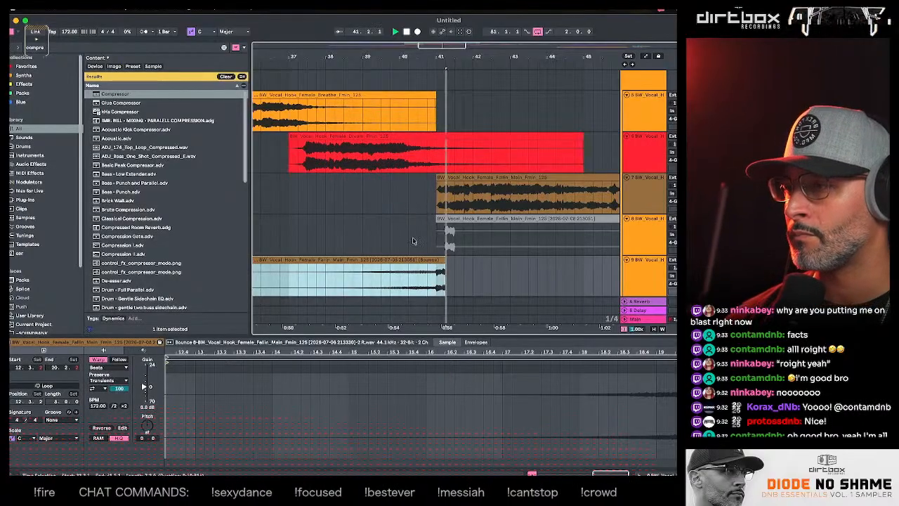
- Audition the new reversed vocal from just before bar 40
{"action": "left_click", "coordinate": [641, 283]}
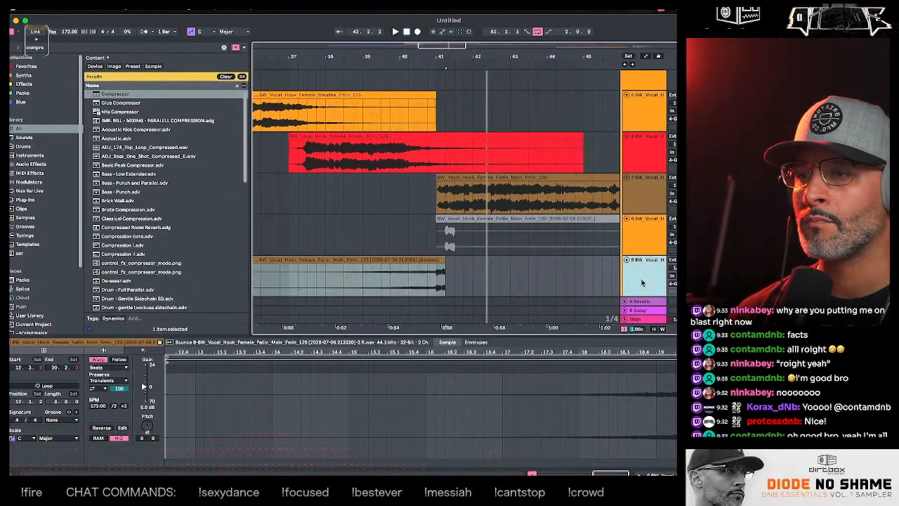
{"action": "left_click", "coordinate": [401, 252]}
{"action": "key", "text": "space"}
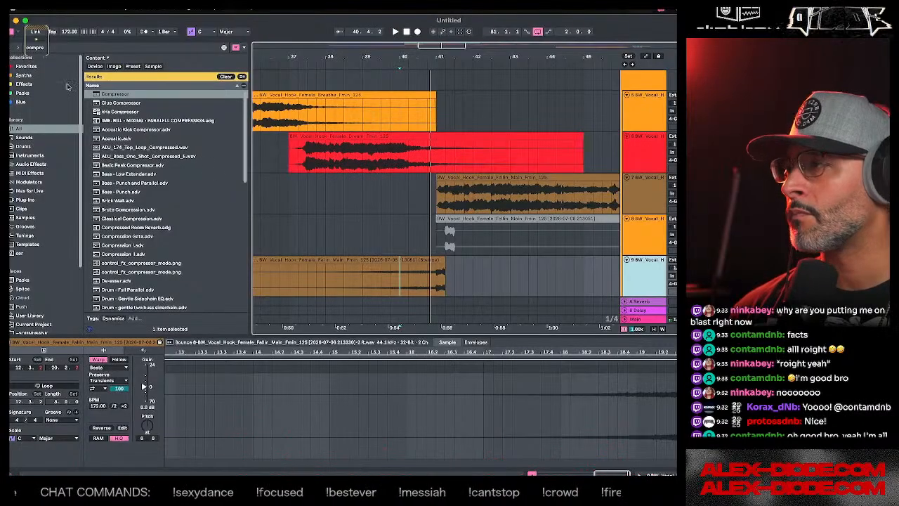
- Insert a Compressor on the reversed vocal track and switch its display to the collapsed view
{"action": "left_click", "coordinate": [103, 95]}
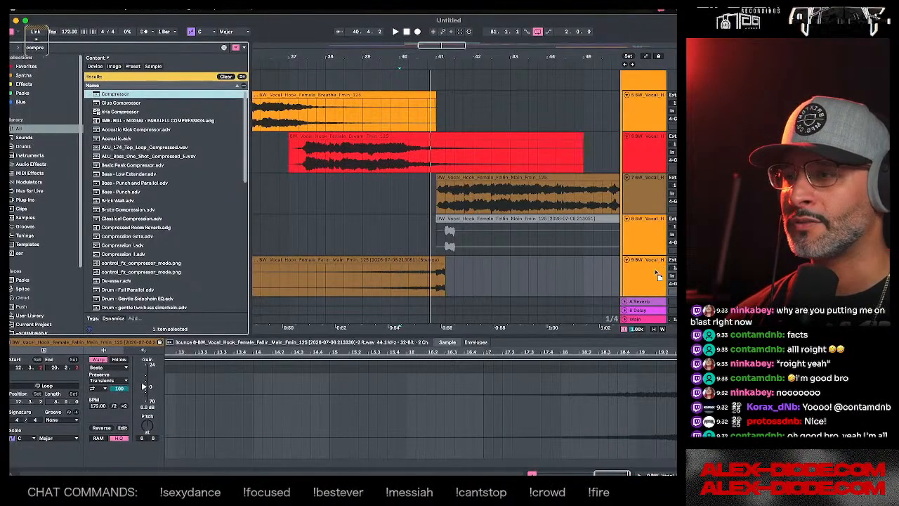
{"action": "key", "text": "Return"}
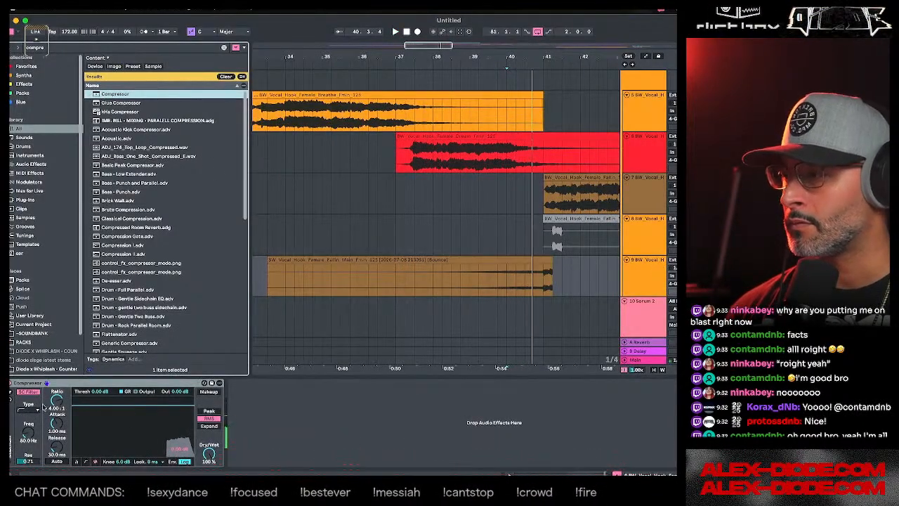
{"action": "left_click", "coordinate": [76, 461]}
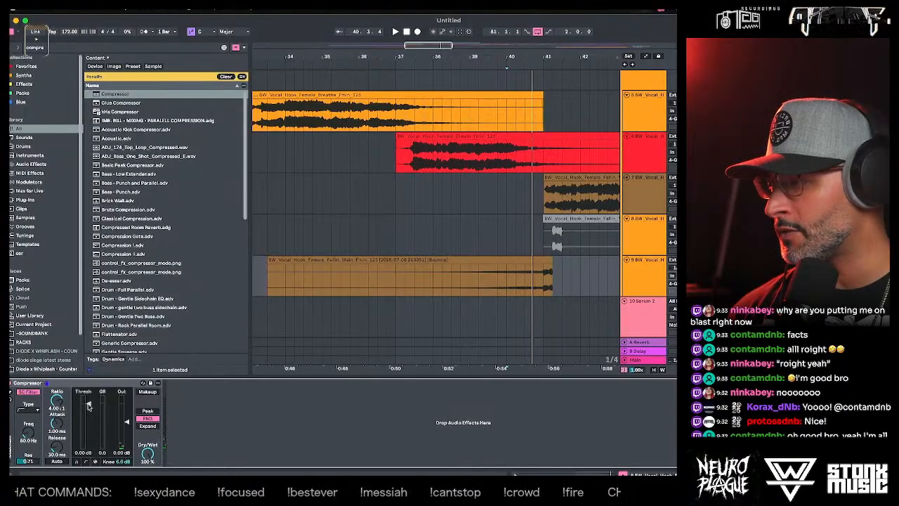
- During playback, set the Compressor's threshold to -34.0 dB, ratio to inf:1, attack to 0.01 ms, release to 676 ms and output to 18.8 dB
{"action": "key", "text": "space"}
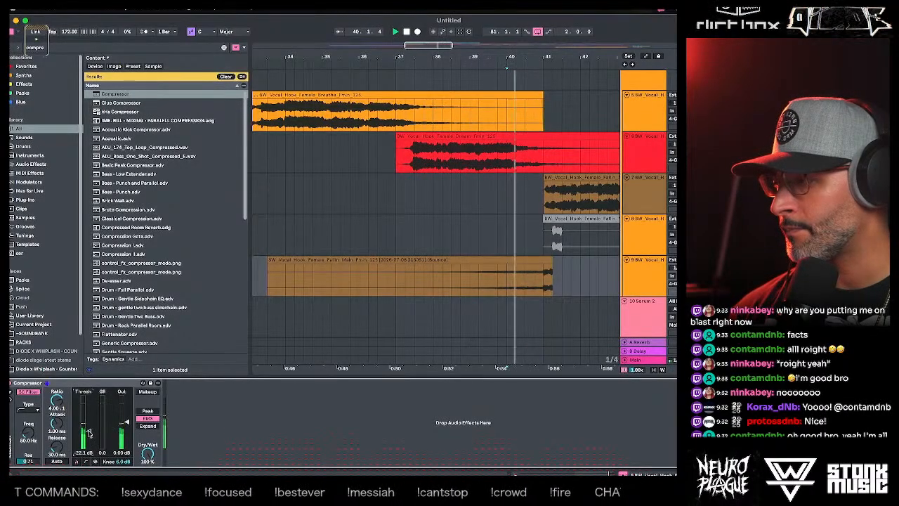
{"action": "left_click_drag", "start_coordinate": [88, 431], "coordinate": [61, 442]}
{"action": "left_click_drag", "start_coordinate": [56, 400], "coordinate": [56, 404]}
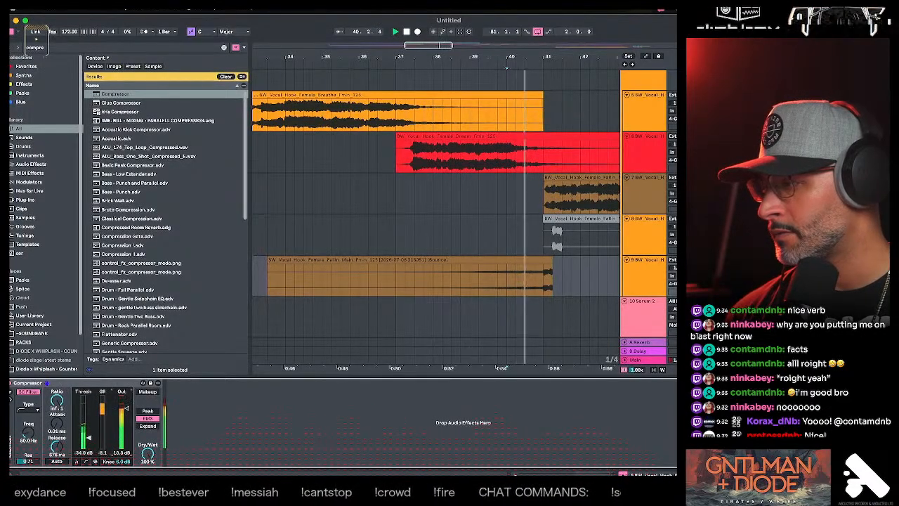
- Bounce the compressed reversed vocal clip to a new track
{"action": "left_click", "coordinate": [421, 260]}
{"action": "key", "text": "super+alt+b"}
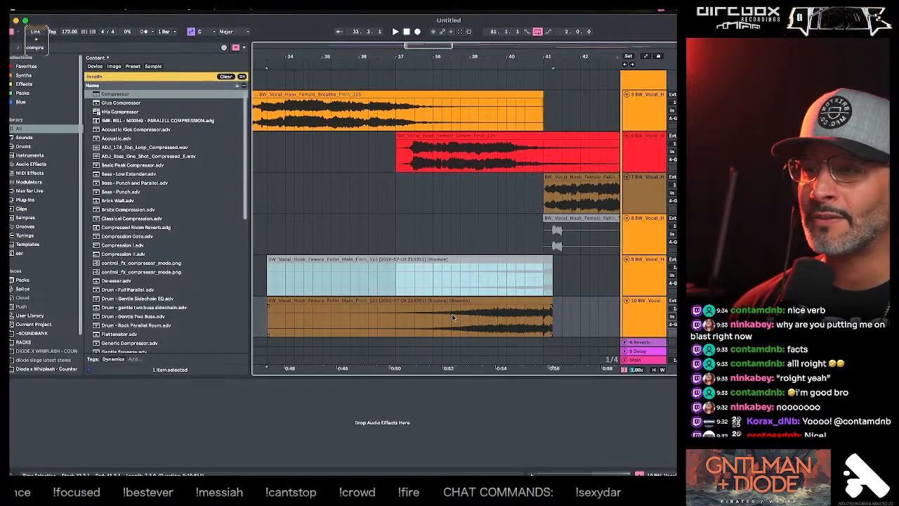
- Check the Compressor on the source track and play the newly bounced swell from bar 37
{"action": "left_click", "coordinate": [655, 283]}
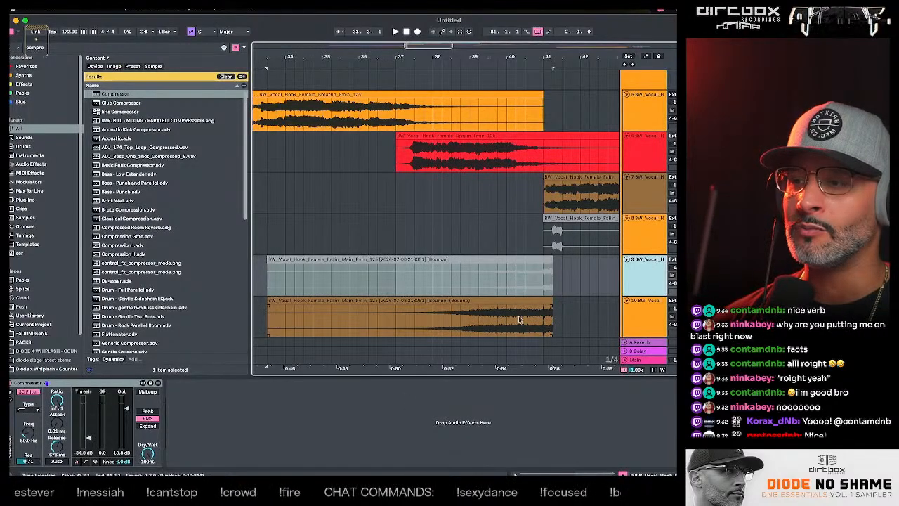
{"action": "left_click", "coordinate": [395, 314]}
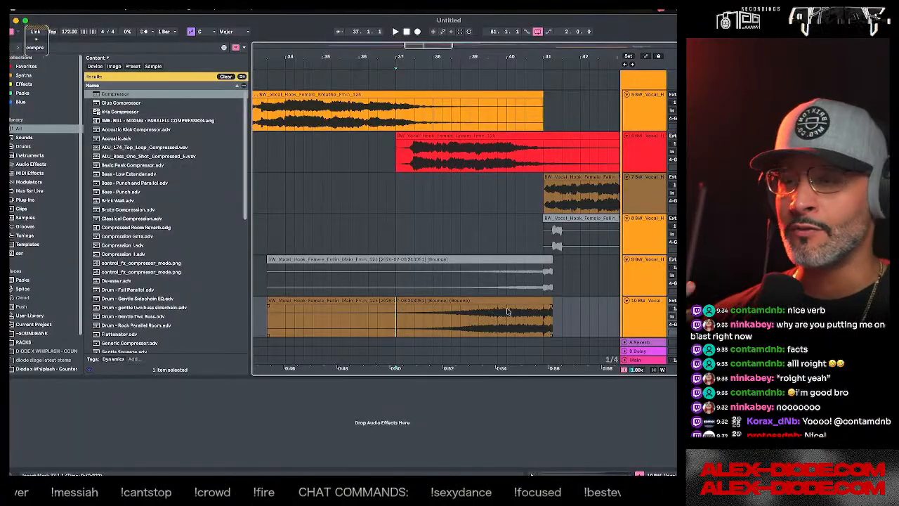
{"action": "key", "text": "space"}
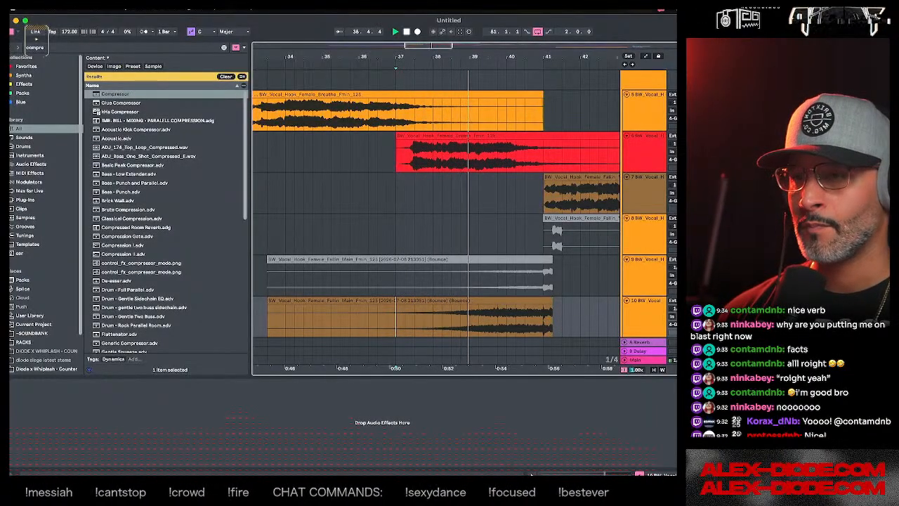
- Play the bounced reverse swell from bar 39 into the vocal hook at bar 41
{"action": "left_click", "coordinate": [525, 320]}
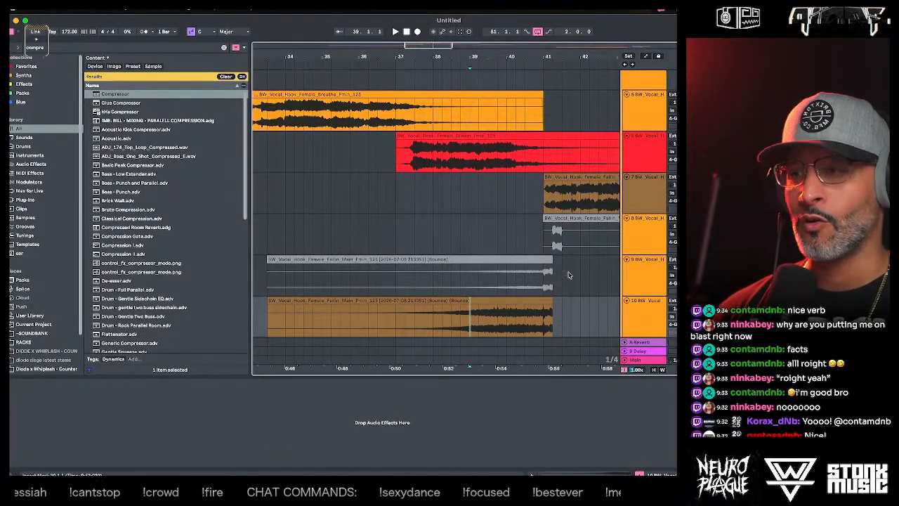
{"action": "key", "text": "space"}
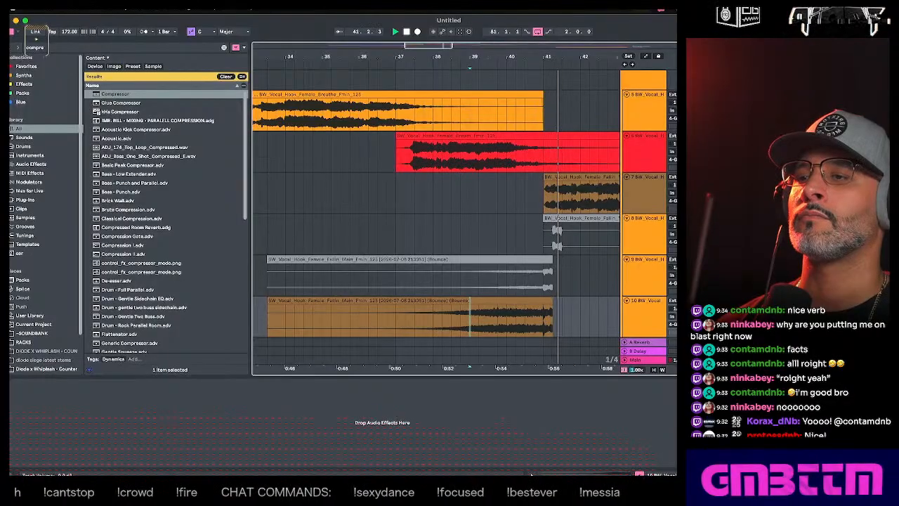
{"action": "key", "text": "space"}
{"action": "key", "text": "space"}
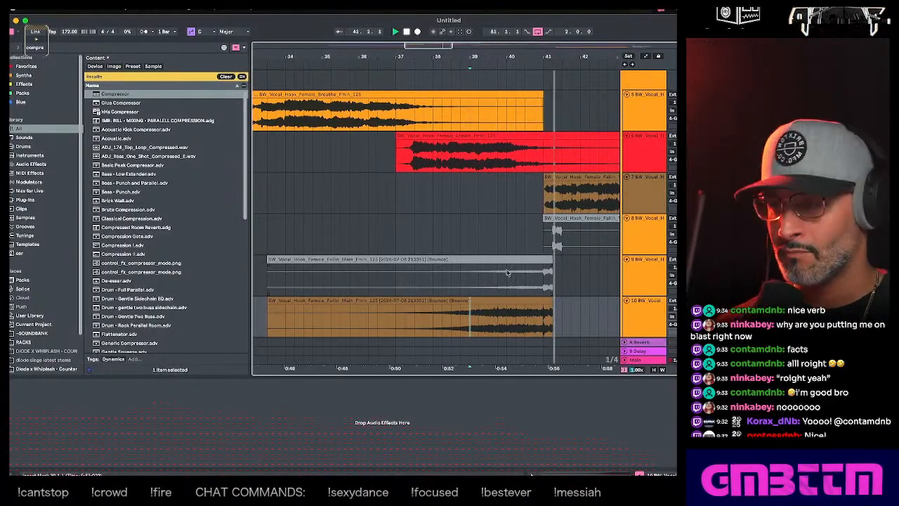
- Play the vocal build-up in context from bar 25, restarting playback at bar 33
{"action": "mouse_move", "coordinate": [530, 48]}
{"action": "left_mouse_down"}
{"action": "mouse_move", "coordinate": [532, 69]}
{"action": "mouse_move", "coordinate": [404, 33]}
{"action": "mouse_move", "coordinate": [435, 59]}
{"action": "left_mouse_up"}
{"action": "key", "text": "space"}
{"action": "left_click", "coordinate": [371, 206]}
{"action": "left_click", "coordinate": [363, 205]}
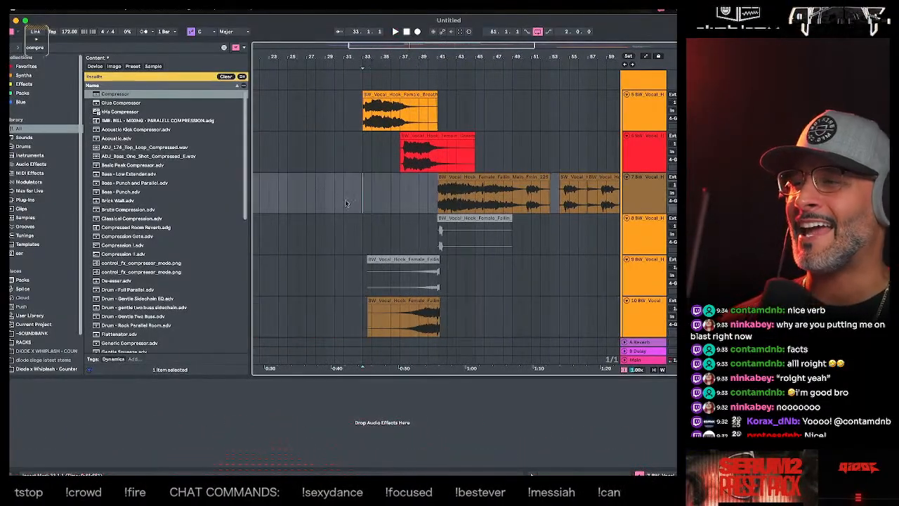
{"action": "left_click", "coordinate": [295, 122]}
{"action": "key", "text": "space"}
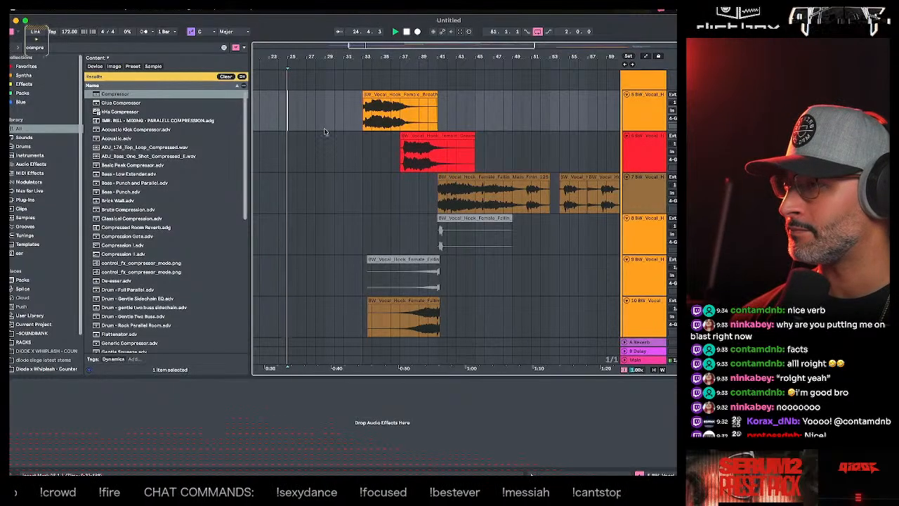
{"action": "left_click", "coordinate": [360, 145]}
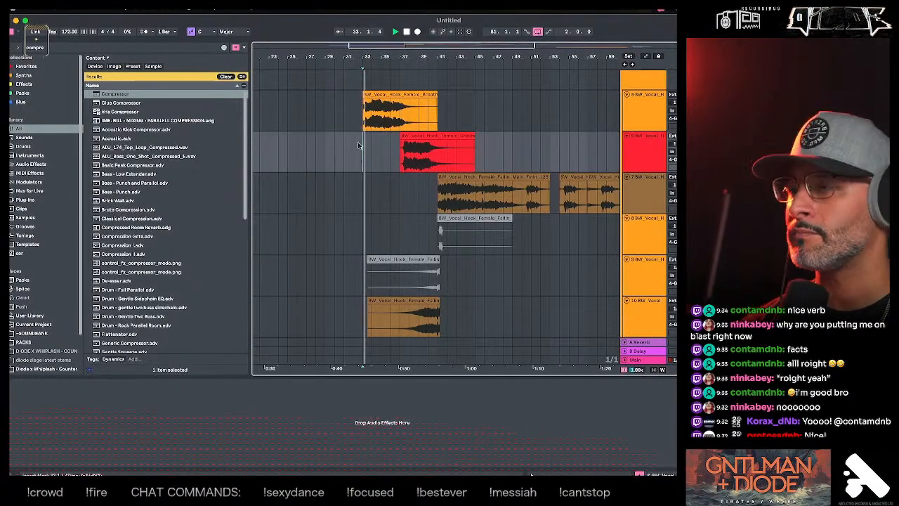
- Trim the lead-in of the Impact - Crumbling Ground clip so its transient starts exactly on bar 33, aligned with the impact below
{"action": "left_click_drag", "start_coordinate": [364, 57], "coordinate": [363, 162]}
{"action": "scroll", "coordinate": [359, 188], "scroll_direction": "up", "scroll_amount": 4}
{"action": "scroll", "coordinate": [366, 201], "scroll_direction": "down", "scroll_amount": 10}
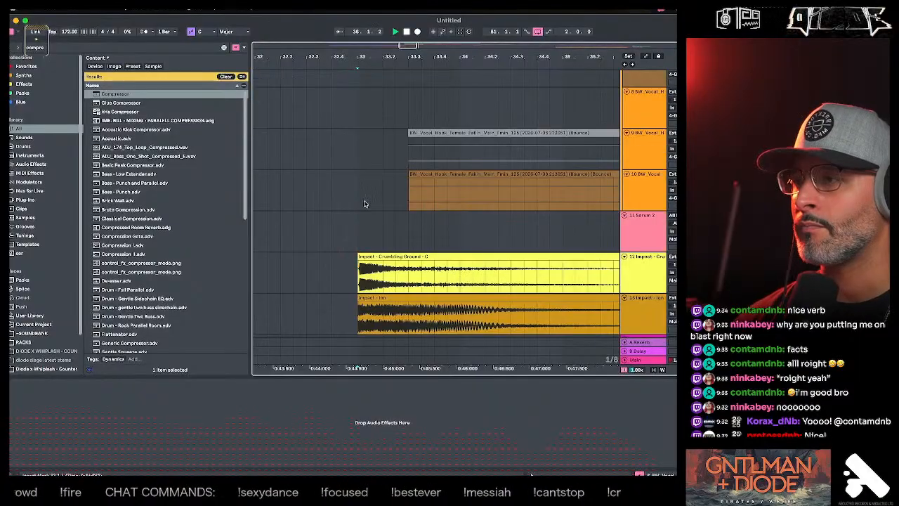
{"action": "scroll", "coordinate": [365, 202], "scroll_direction": "up", "scroll_amount": 5}
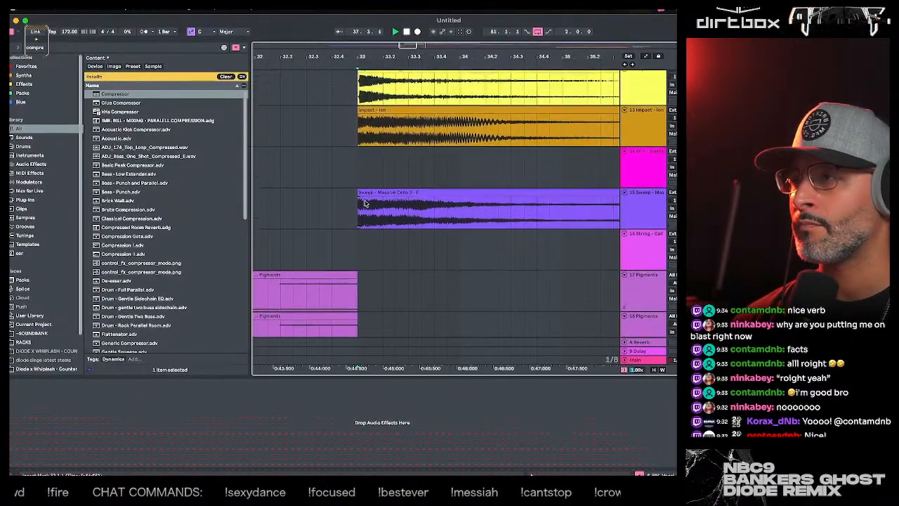
{"action": "left_click_drag", "start_coordinate": [361, 56], "coordinate": [361, 116]}
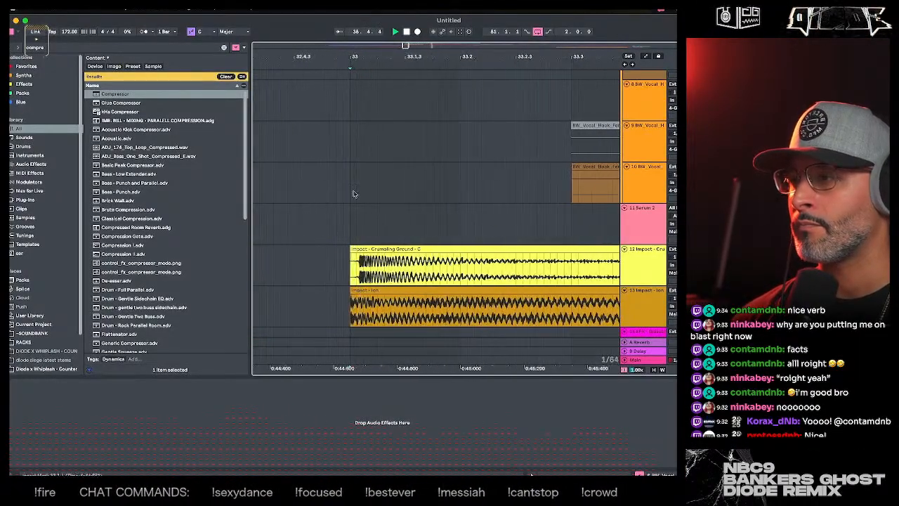
{"action": "left_click_drag", "start_coordinate": [357, 54], "coordinate": [358, 62]}
{"action": "left_click_drag", "start_coordinate": [383, 249], "coordinate": [319, 260]}
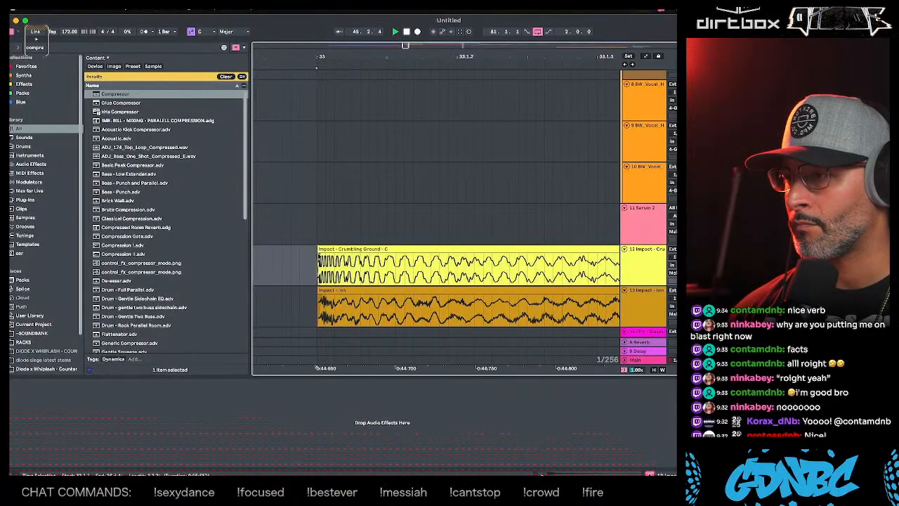
{"action": "left_click", "coordinate": [320, 302]}
- Play the drop section with the first Serum 2 bass clip from bar 49
{"action": "left_click_drag", "start_coordinate": [379, 59], "coordinate": [276, 56]}
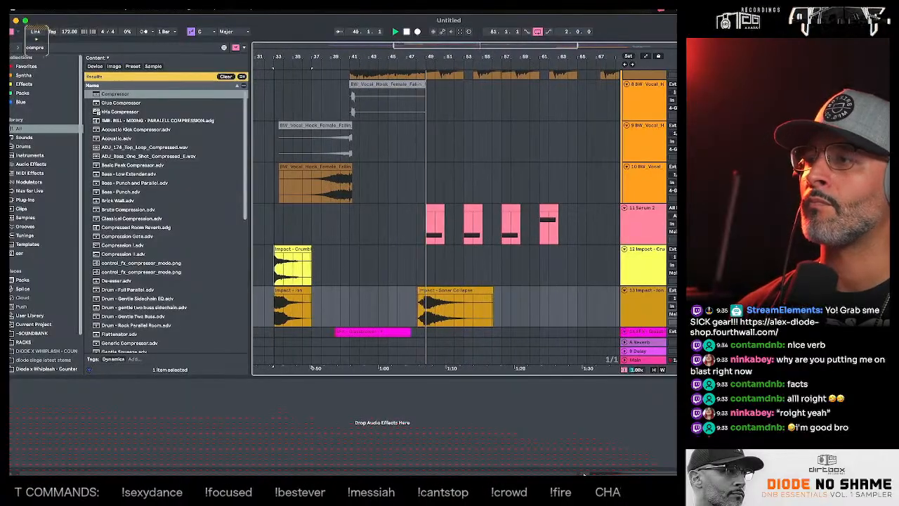
{"action": "left_click", "coordinate": [422, 205]}
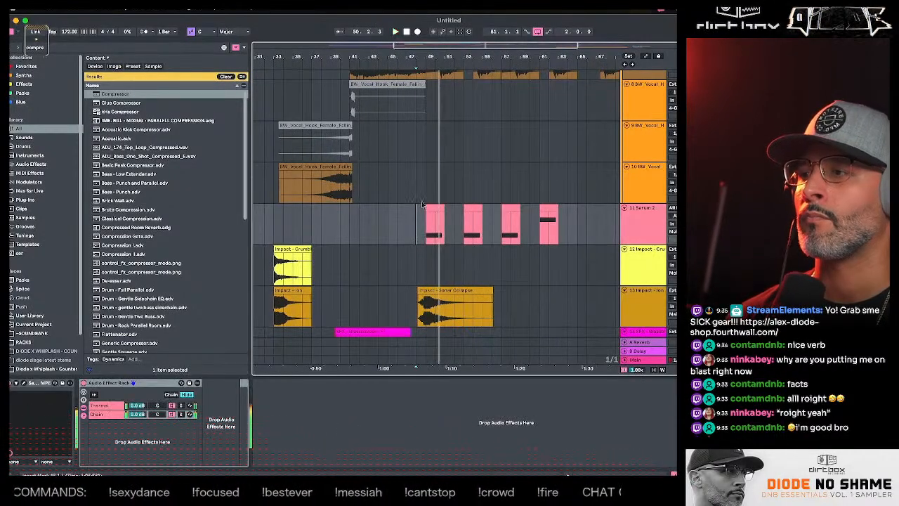
{"action": "key", "text": "space"}
{"action": "left_click", "coordinate": [425, 196]}
{"action": "left_click_drag", "start_coordinate": [433, 216], "coordinate": [446, 213]}
{"action": "left_click", "coordinate": [568, 473]}
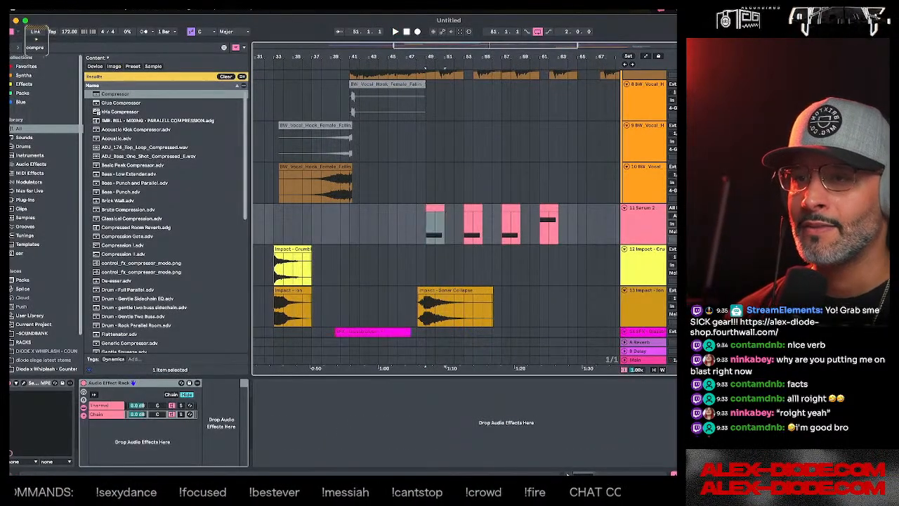
{"action": "left_click", "coordinate": [422, 186]}
{"action": "key", "text": "space"}
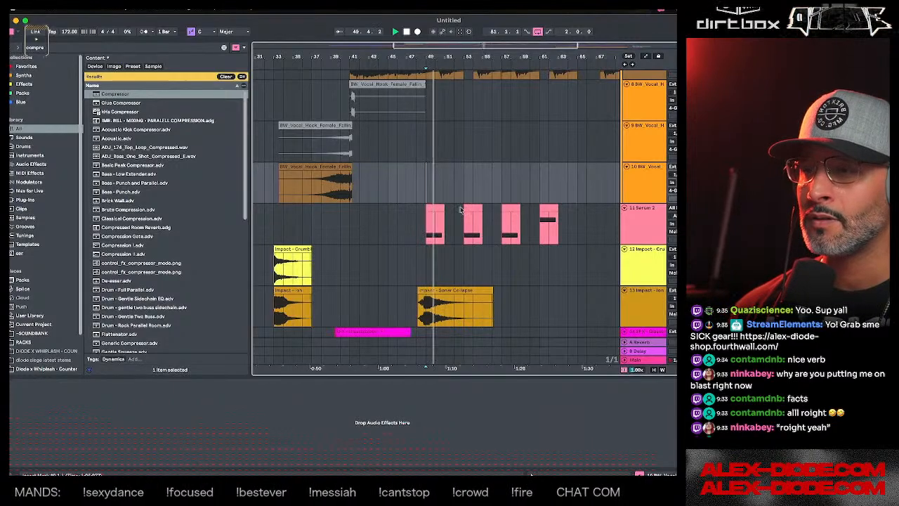
- Search for "haas" and insert kHs Haas after the existing Audio Effect Rack on the Serum 2 track
{"action": "left_click", "coordinate": [630, 225]}
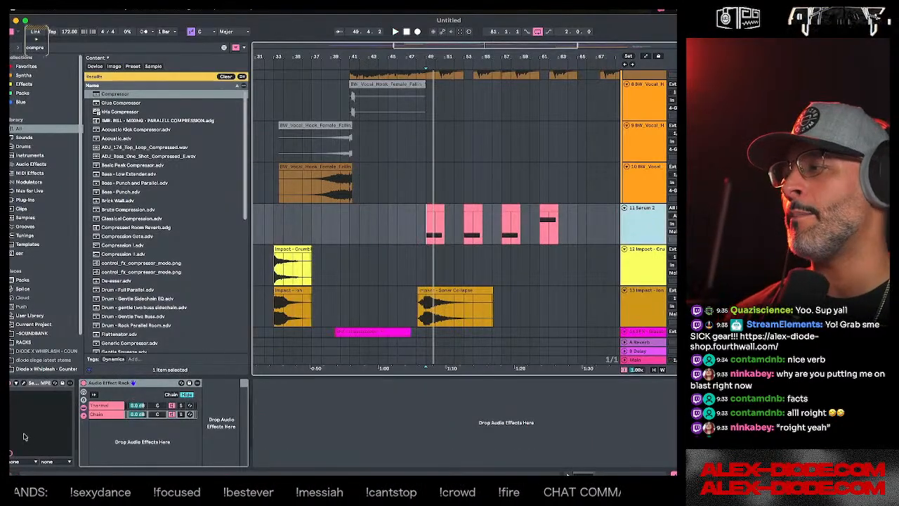
{"action": "left_click", "coordinate": [99, 413]}
{"action": "left_click", "coordinate": [103, 407]}
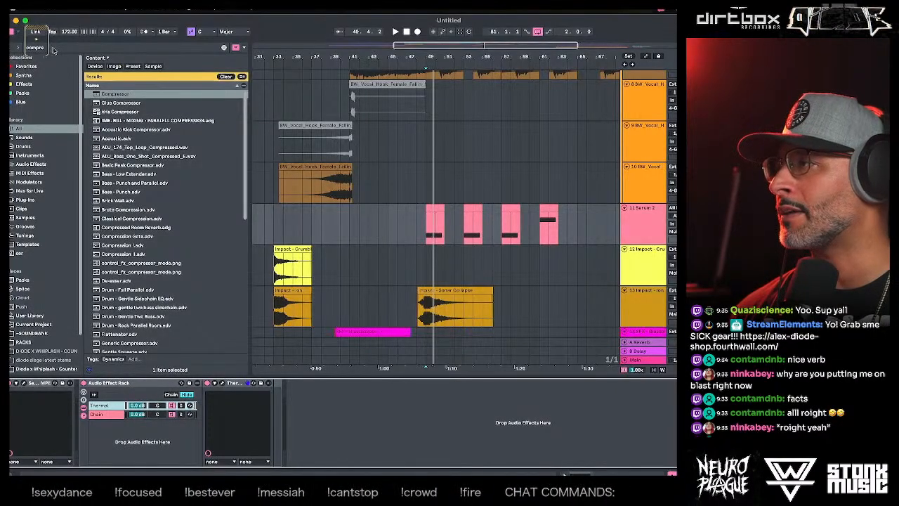
{"action": "left_click", "coordinate": [52, 48]}
{"action": "type", "text": "haas"}
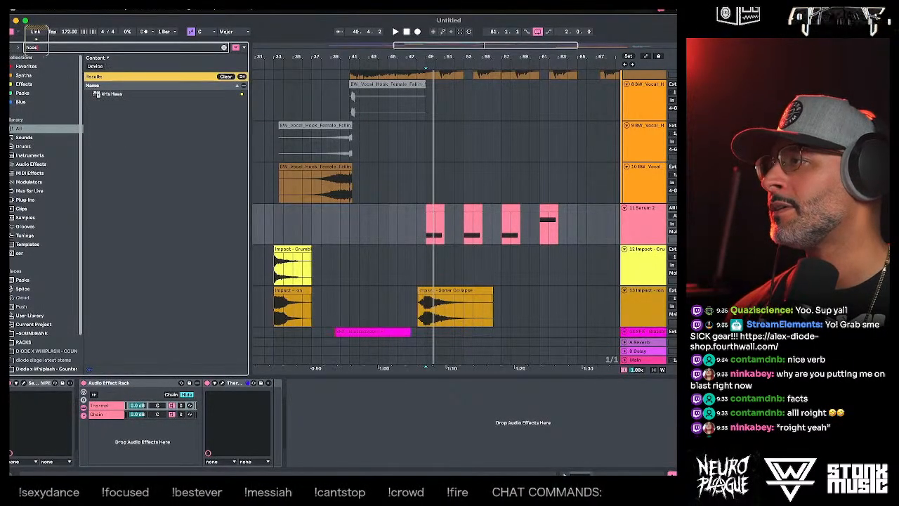
{"action": "left_click_drag", "start_coordinate": [111, 93], "coordinate": [366, 430]}
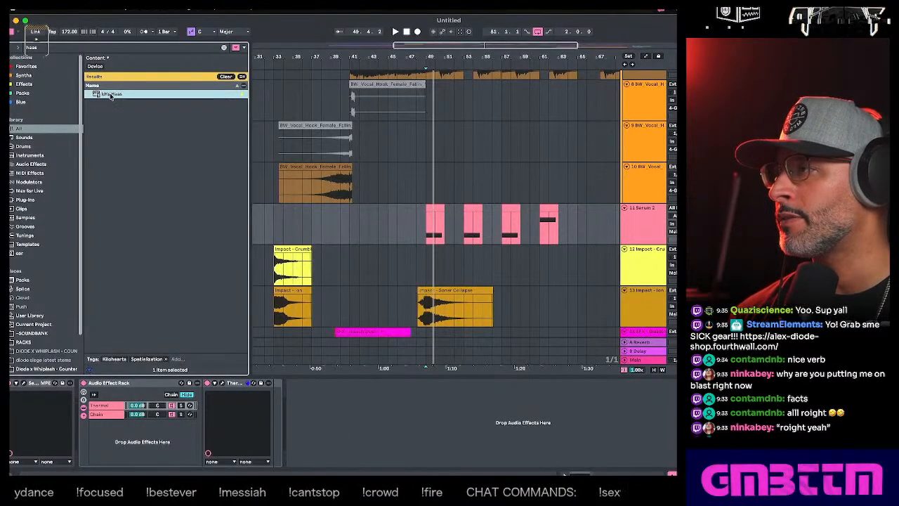
{"action": "left_click_drag", "start_coordinate": [333, 456], "coordinate": [335, 445]}
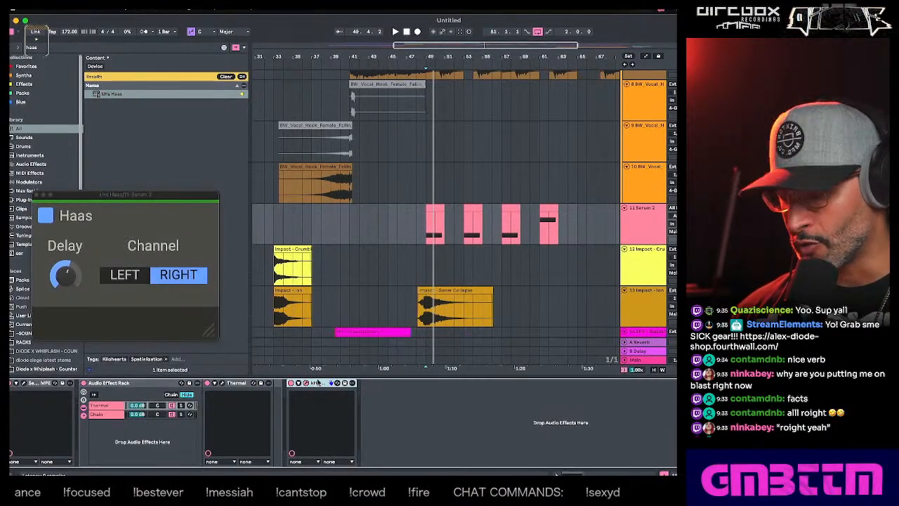
- Group kHs Haas into an Audio Effect Rack and create an empty parallel chain beneath it
{"action": "key", "text": "super+g"}
{"action": "right_click", "coordinate": [304, 422]}
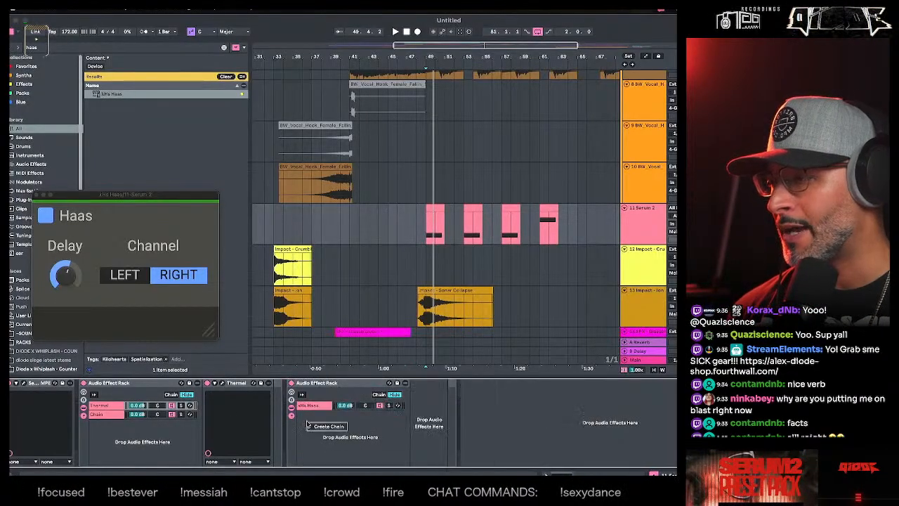
{"action": "left_click", "coordinate": [316, 428]}
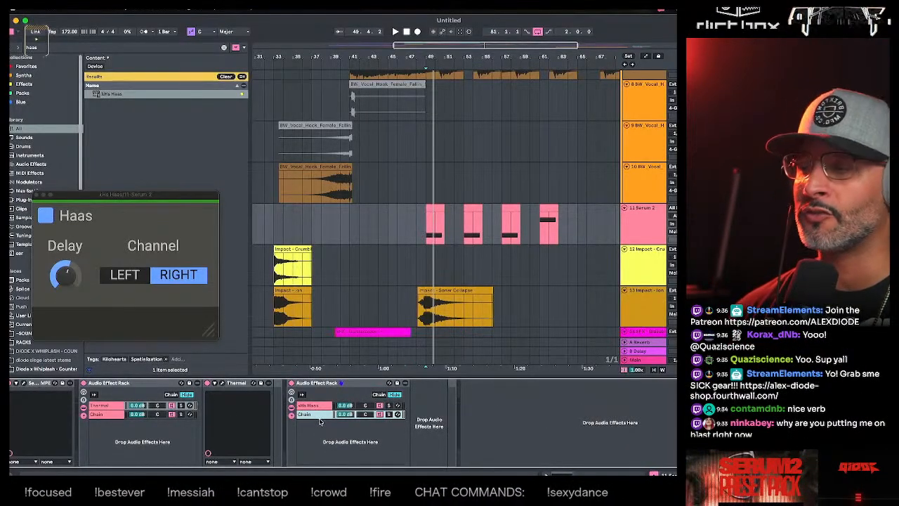
{"action": "left_click", "coordinate": [320, 408]}
{"action": "left_click", "coordinate": [316, 416]}
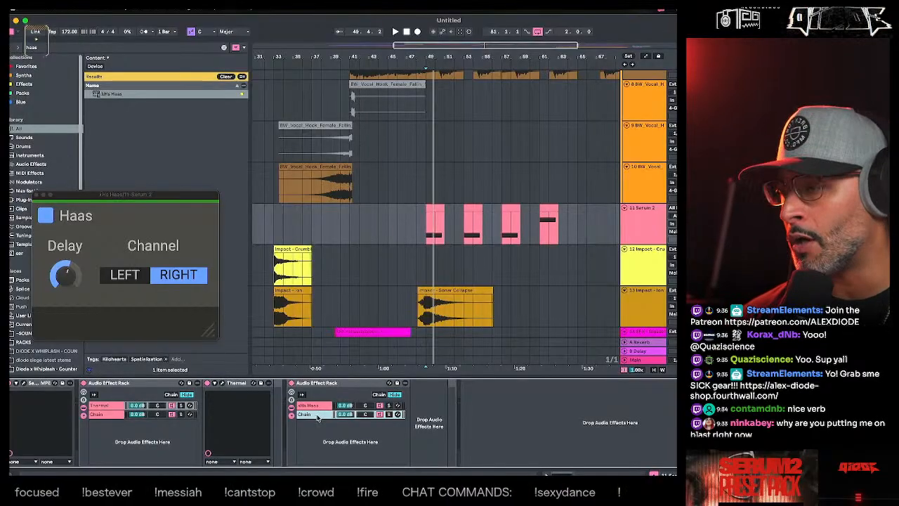
- Show the kHs Haas chain and audition the Serum 2 bass with it from bar 49
{"action": "left_click", "coordinate": [318, 407]}
{"action": "key", "text": "space"}
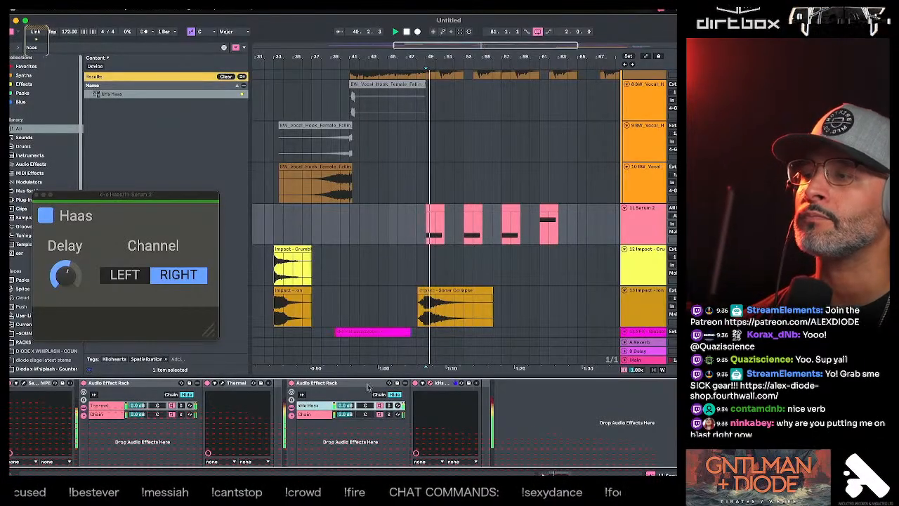
{"action": "key", "text": "space"}
{"action": "left_click", "coordinate": [428, 265]}
- Open the Serum 2 editor and route LFO 3 to Main Tuning in the modulation matrix
{"action": "left_click", "coordinate": [436, 216]}
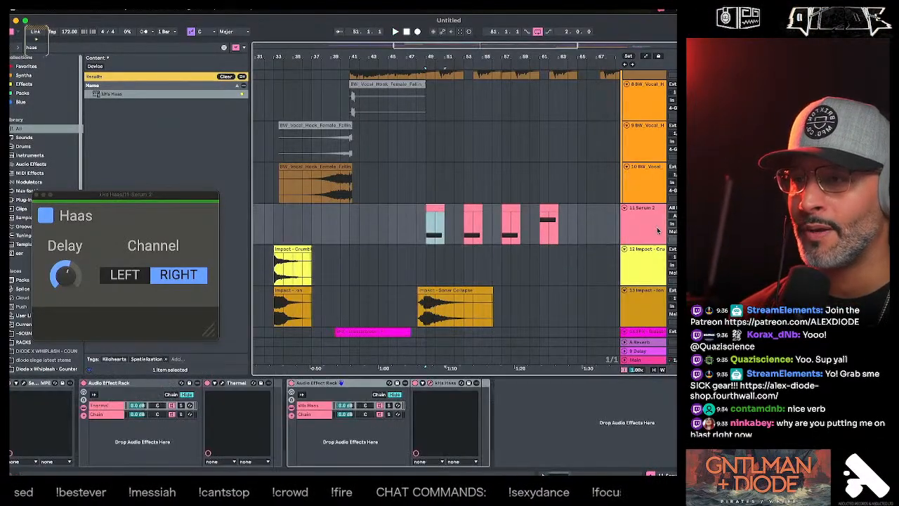
{"action": "left_click", "coordinate": [31, 382]}
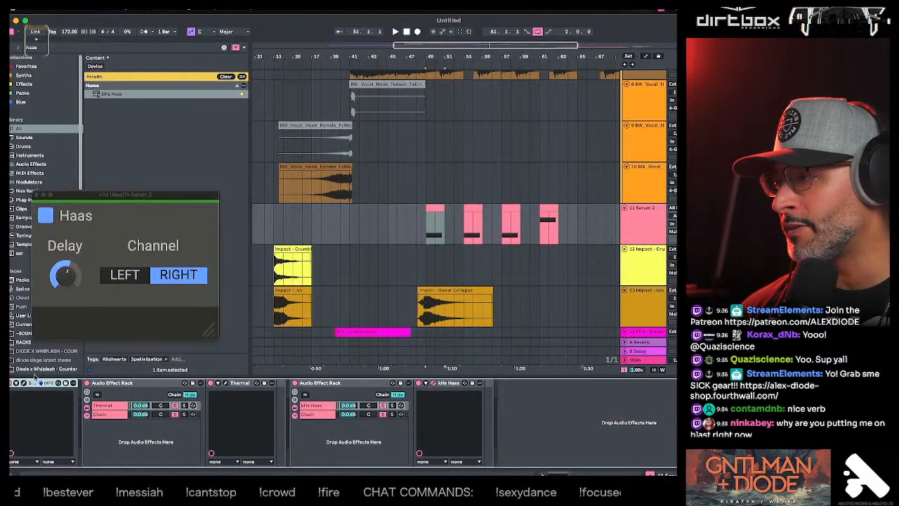
{"action": "left_click", "coordinate": [25, 384]}
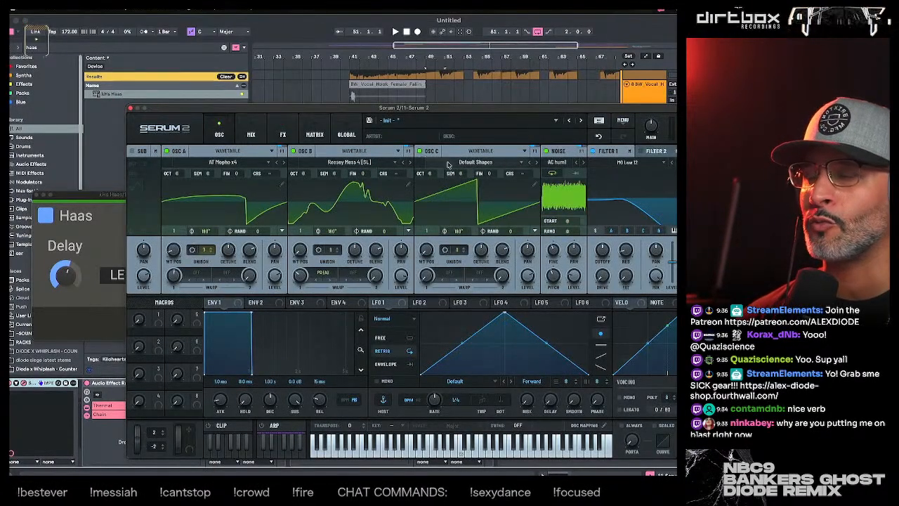
{"action": "left_click", "coordinate": [474, 306]}
{"action": "left_click", "coordinate": [483, 302]}
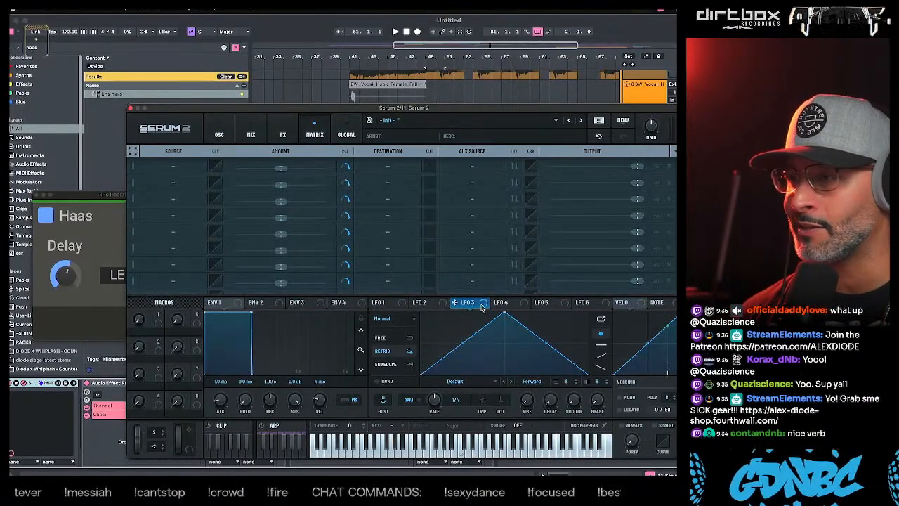
{"action": "left_click_drag", "start_coordinate": [482, 306], "coordinate": [185, 167]}
{"action": "left_click", "coordinate": [374, 169]}
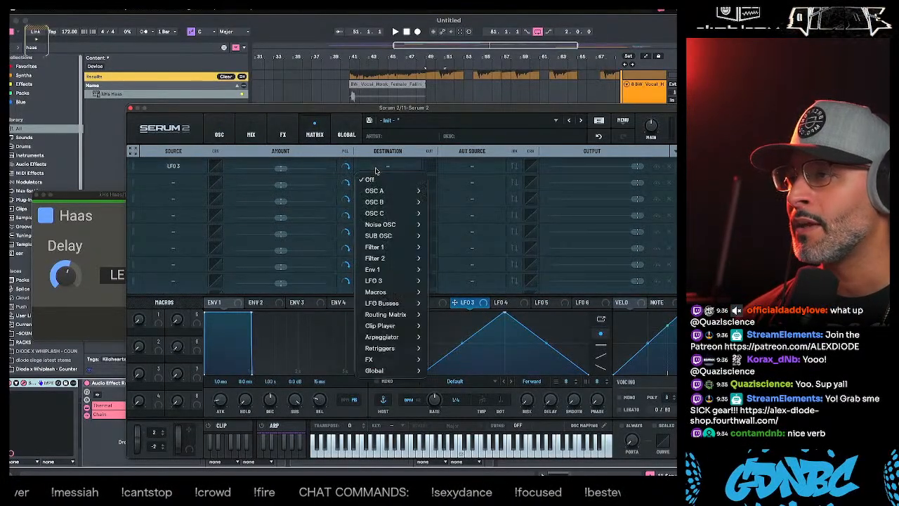
{"action": "mouse_move", "coordinate": [388, 373]}
{"action": "left_click", "coordinate": [440, 371]}
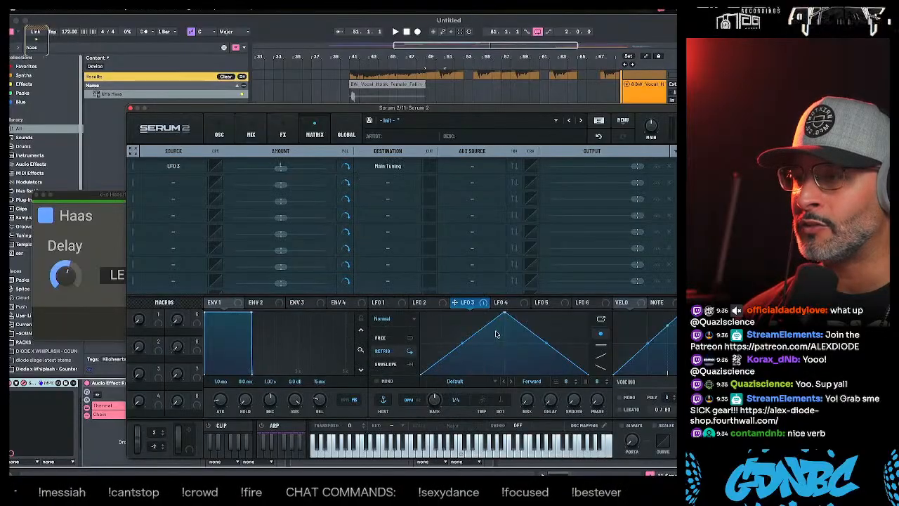
- Reshape LFO 3 into a steep downward curve that starts at its peak, and set it to Envelope mode
{"action": "left_click_drag", "start_coordinate": [501, 315], "coordinate": [409, 333]}
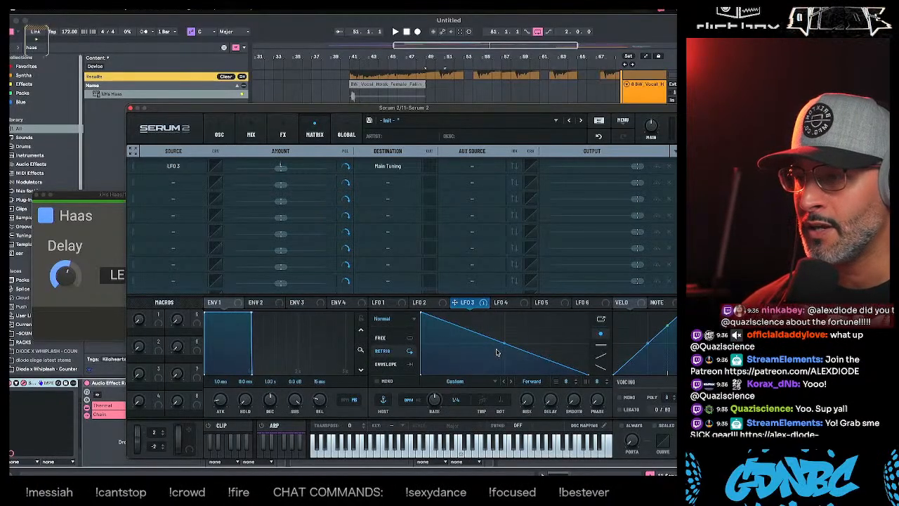
{"action": "left_click_drag", "start_coordinate": [496, 352], "coordinate": [503, 361]}
{"action": "left_click", "coordinate": [410, 365]}
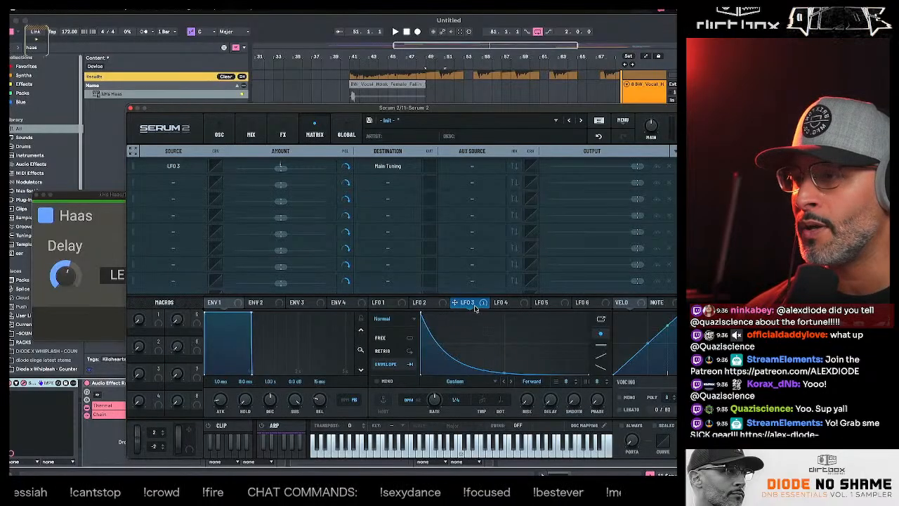
{"action": "mouse_move", "coordinate": [475, 307]}
{"action": "left_mouse_down"}
{"action": "mouse_move", "coordinate": [434, 283]}
{"action": "mouse_move", "coordinate": [465, 305]}
{"action": "left_mouse_up"}
- Raise the LFO 3 modulation amount on Main Tuning above zero and reposition the Serum 2 window lower over the arrangement
{"action": "left_click_drag", "start_coordinate": [287, 168], "coordinate": [311, 173]}
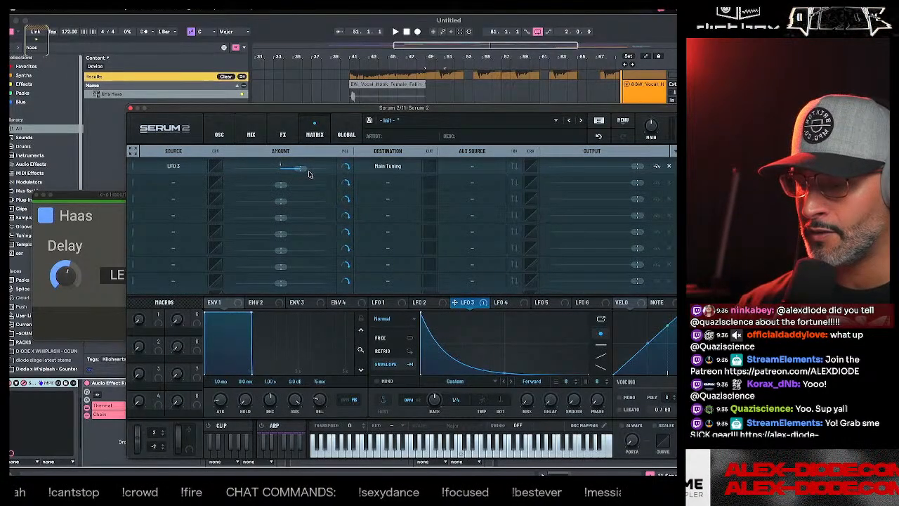
{"action": "left_click_drag", "start_coordinate": [445, 106], "coordinate": [414, 219]}
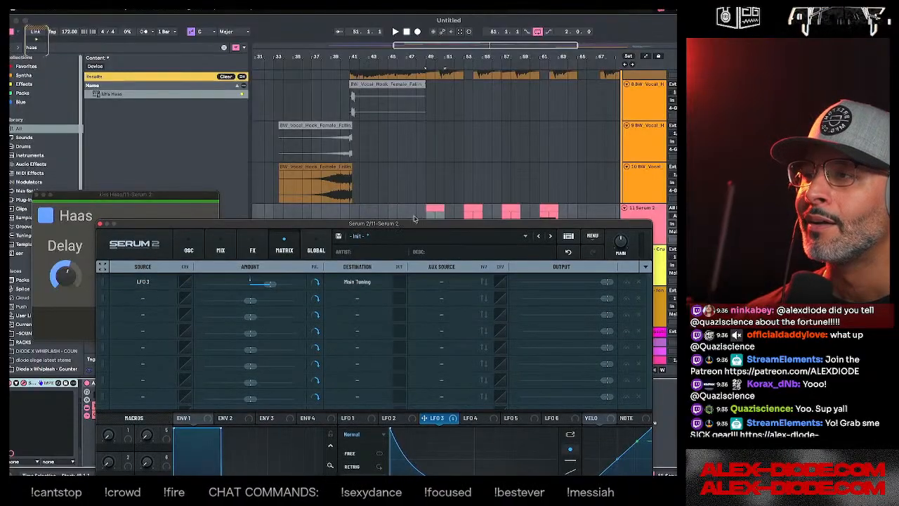
{"action": "left_click_drag", "start_coordinate": [581, 228], "coordinate": [582, 271]}
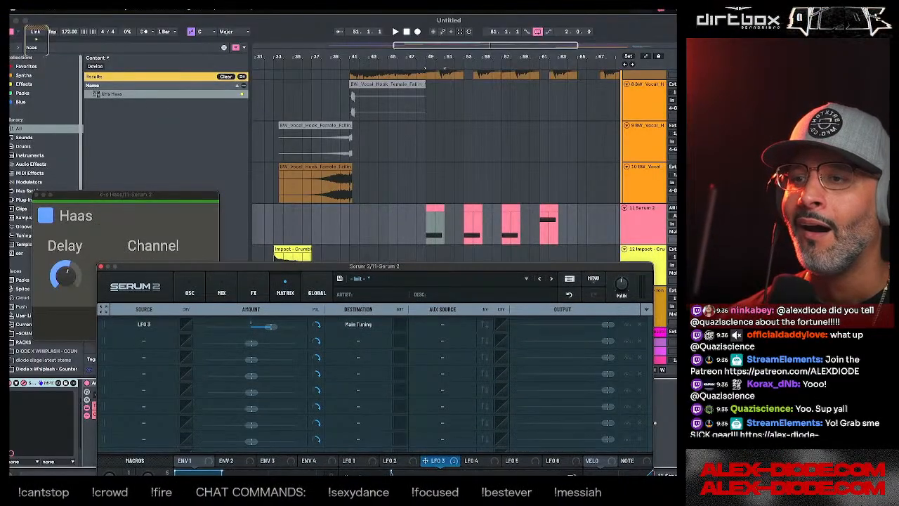
{"action": "left_click", "coordinate": [627, 240]}
{"action": "left_click_drag", "start_coordinate": [522, 275], "coordinate": [528, 225]}
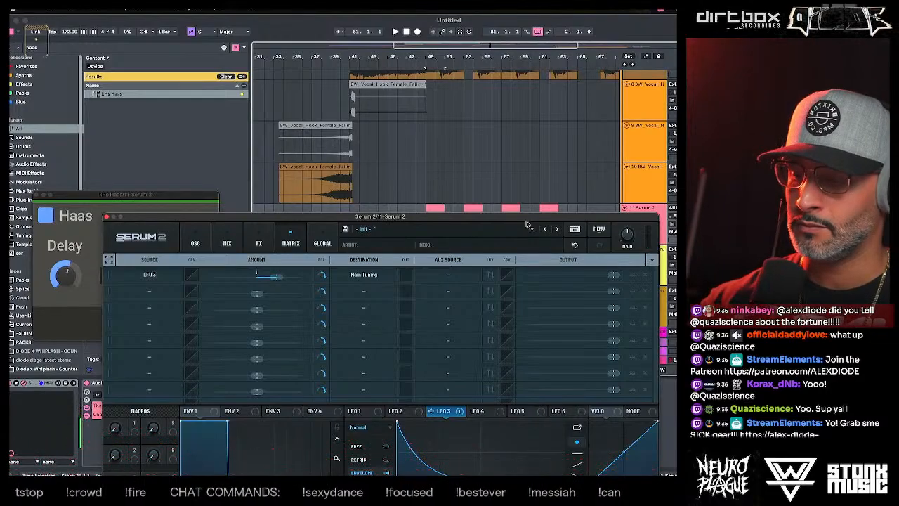
- Raise the LFO 3 modulation amount on Main Tuning further and tighten the LFO 3 curve into a shorter, steeper drop
{"action": "left_click_drag", "start_coordinate": [430, 219], "coordinate": [445, 101]}
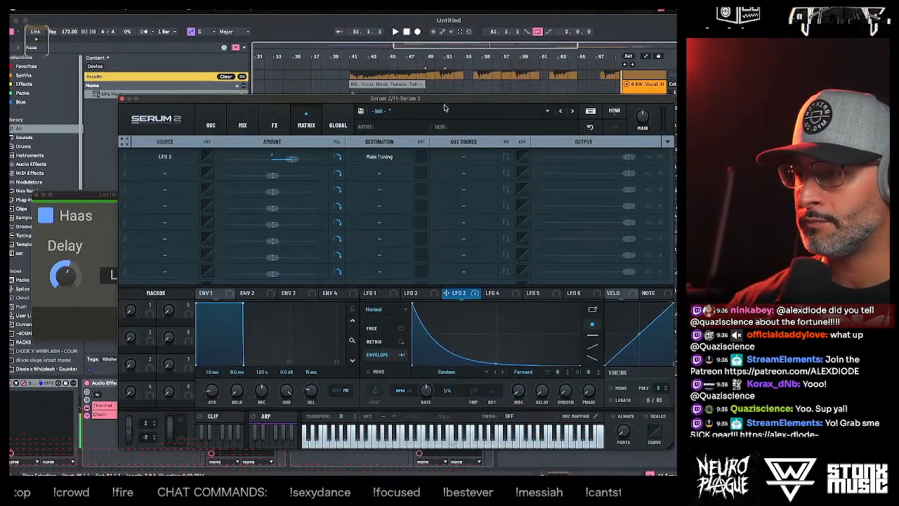
{"action": "left_click_drag", "start_coordinate": [292, 159], "coordinate": [302, 159]}
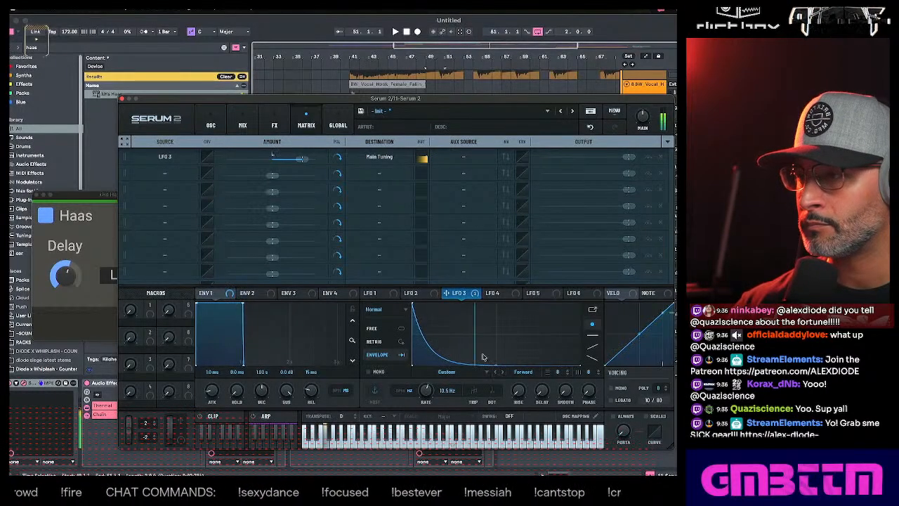
{"action": "left_click_drag", "start_coordinate": [302, 160], "coordinate": [309, 159]}
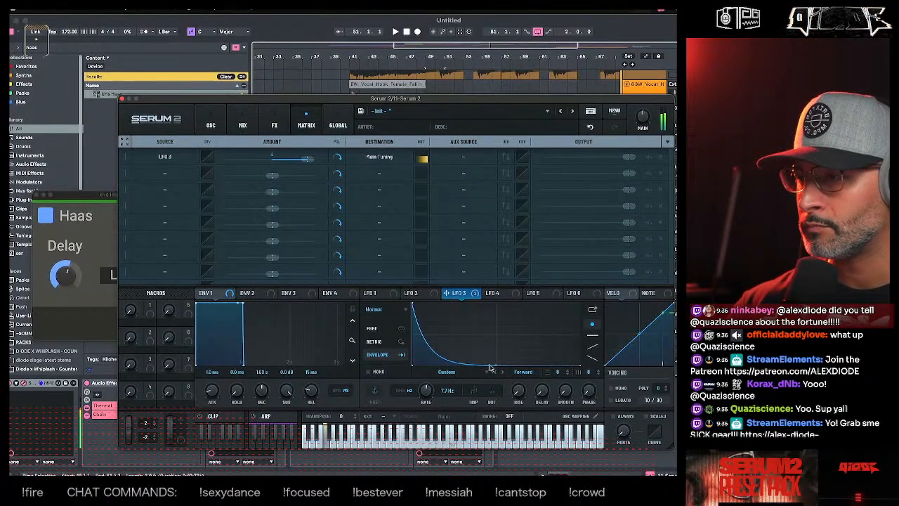
{"action": "left_click_drag", "start_coordinate": [493, 364], "coordinate": [456, 365]}
{"action": "left_click_drag", "start_coordinate": [309, 160], "coordinate": [318, 159]}
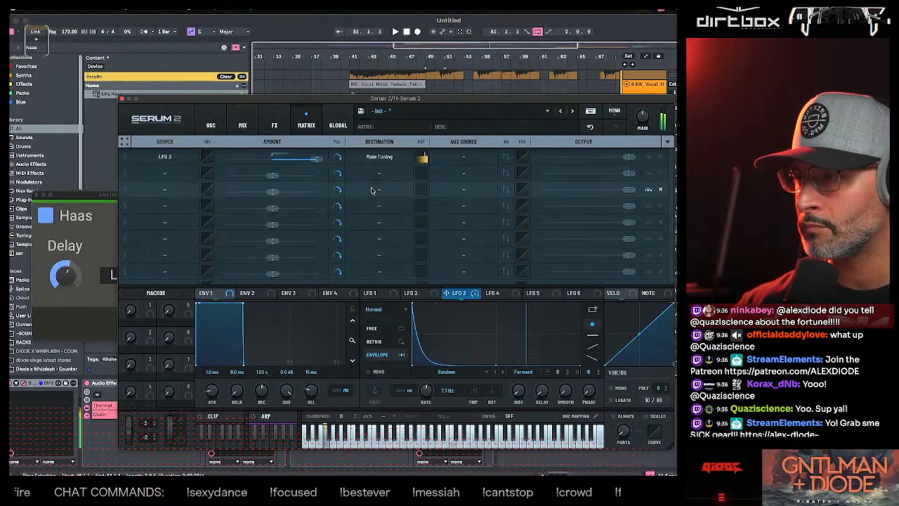
- Add a second LFO 3 routing to Main Tuning with a matching positive amount, then close the Serum 2 editor
{"action": "left_click_drag", "start_coordinate": [446, 293], "coordinate": [168, 173]}
{"action": "left_click_drag", "start_coordinate": [273, 175], "coordinate": [319, 175]}
{"action": "left_click", "coordinate": [380, 173]}
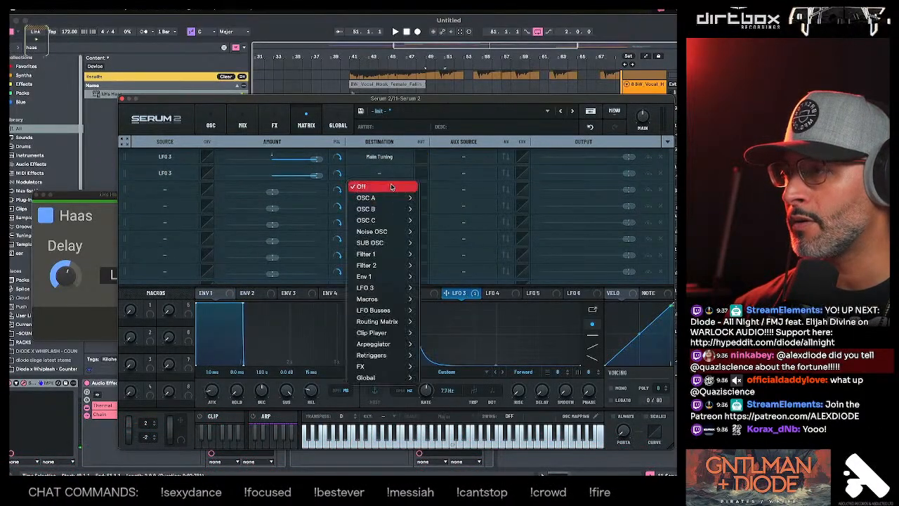
{"action": "mouse_move", "coordinate": [383, 378]}
{"action": "left_click", "coordinate": [458, 377]}
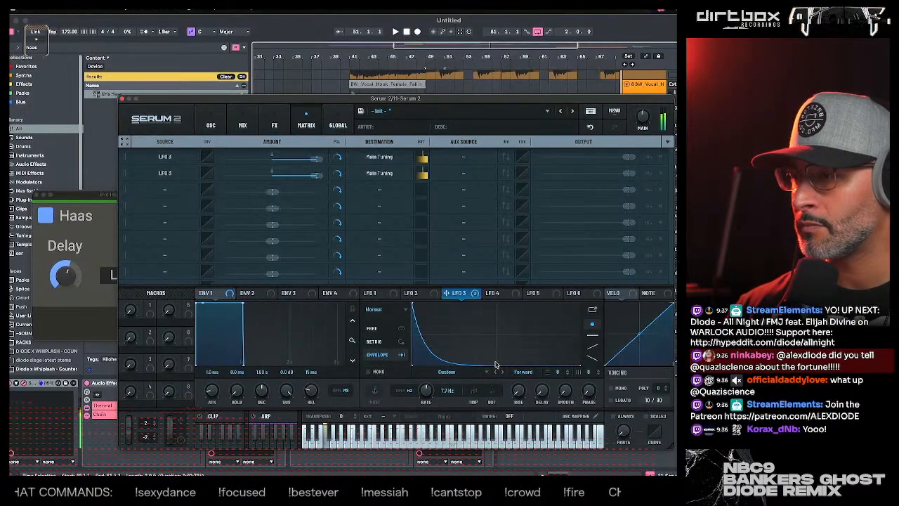
{"action": "left_click", "coordinate": [122, 100]}
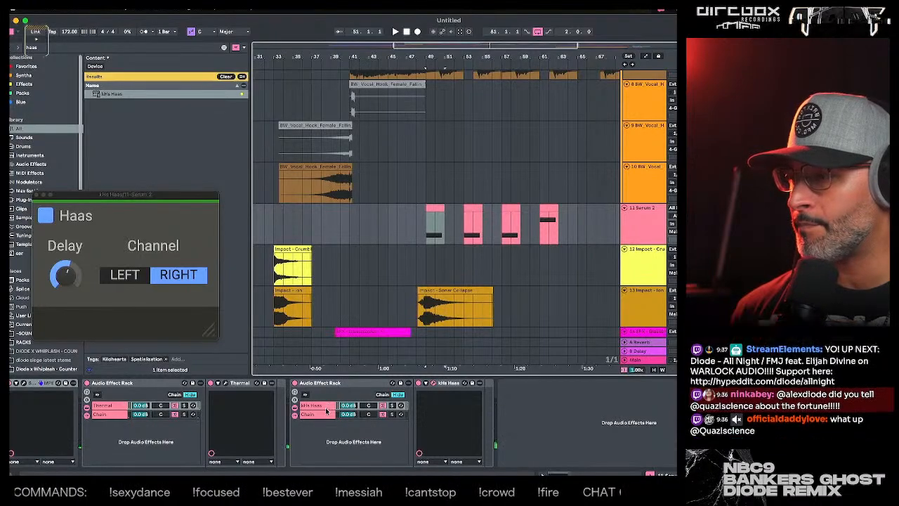
- Find ST4b and add it after the kHs Haas rack on the Serum 2 track, then close the Haas window
{"action": "left_click_drag", "start_coordinate": [49, 48], "coordinate": [19, 49]}
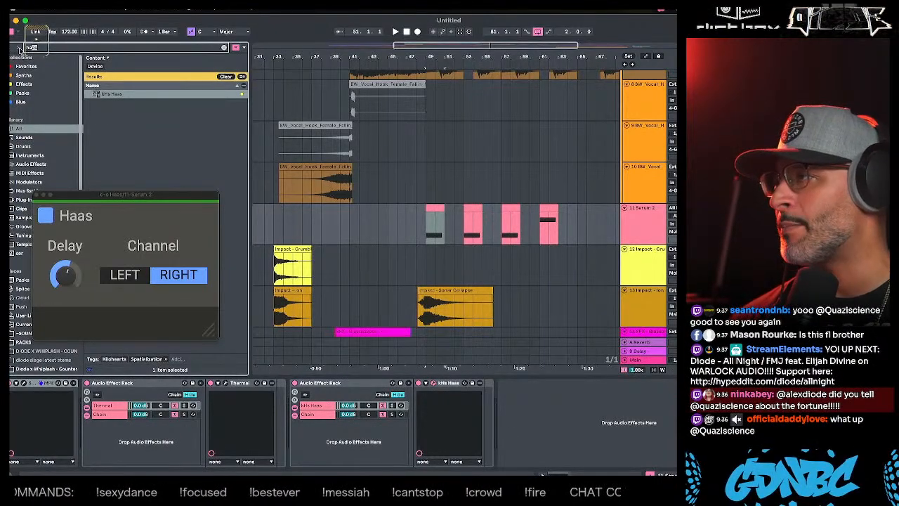
{"action": "type", "text": "st"}
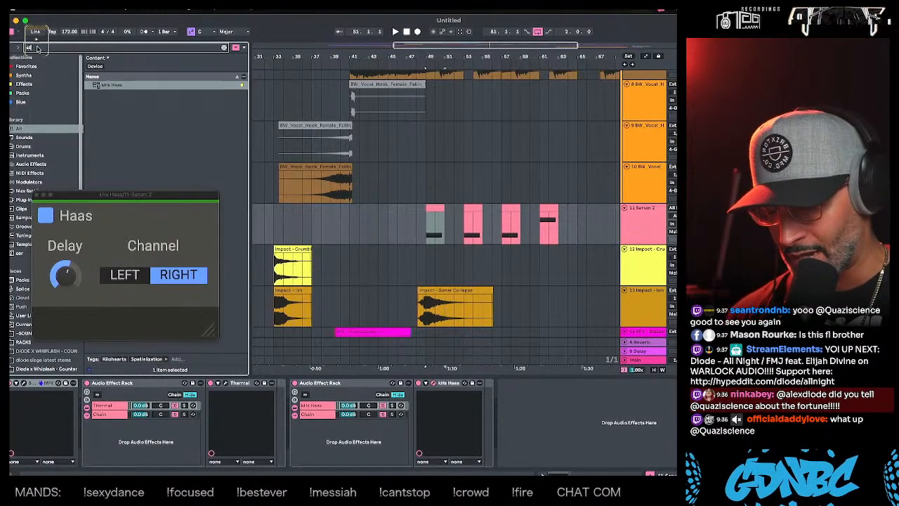
{"action": "type", "text": "4b"}
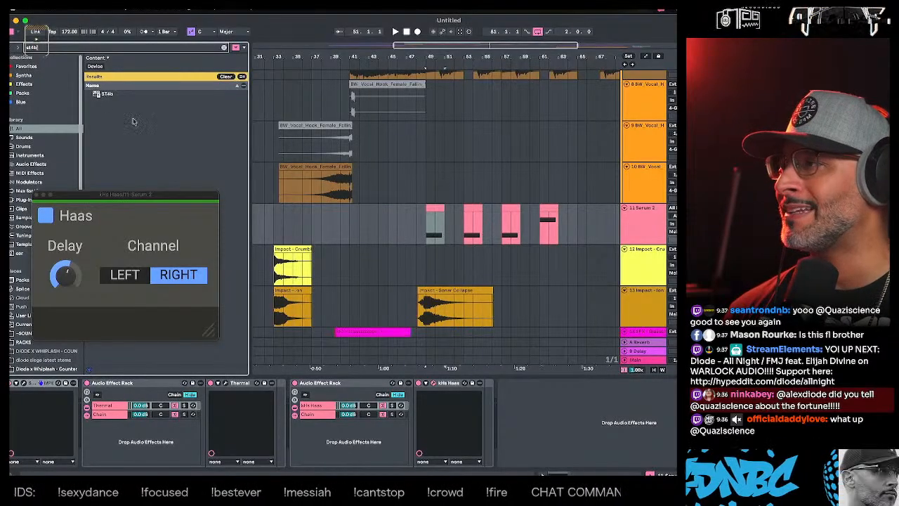
{"action": "key", "text": "Down"}
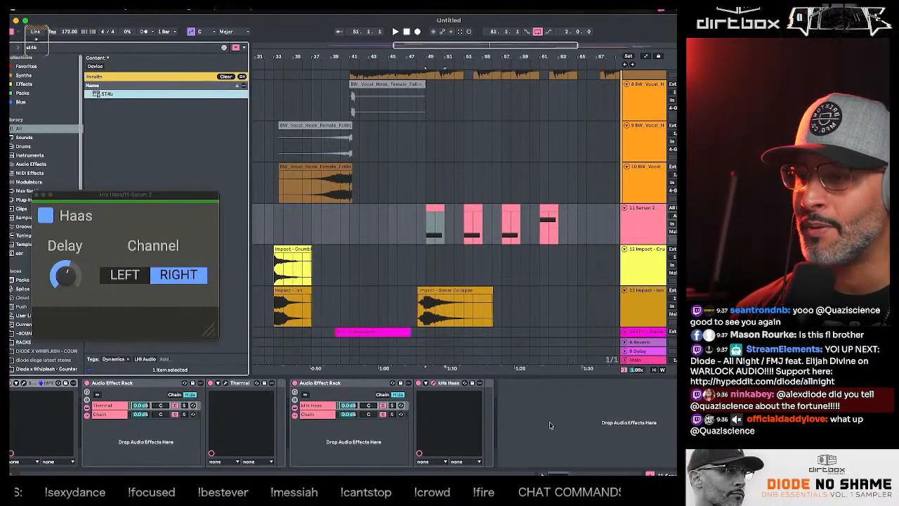
{"action": "left_click_drag", "start_coordinate": [524, 410], "coordinate": [521, 406]}
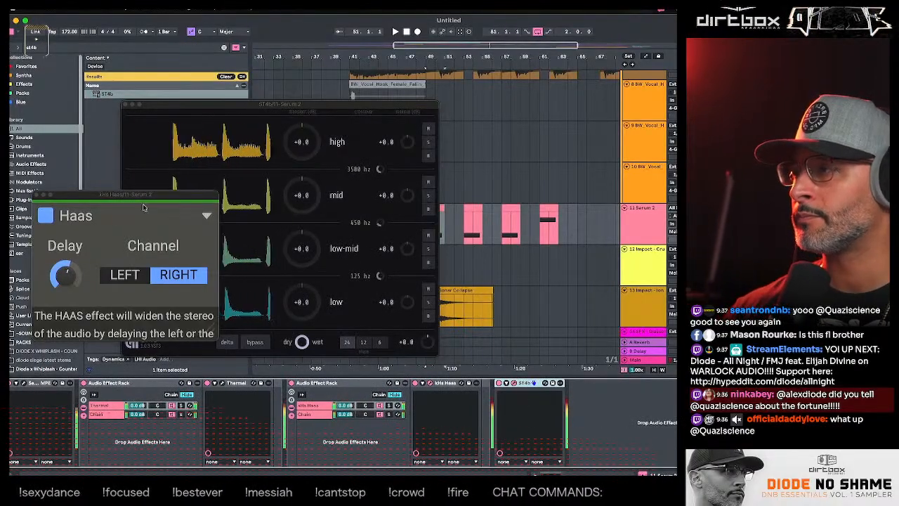
{"action": "left_click", "coordinate": [36, 195]}
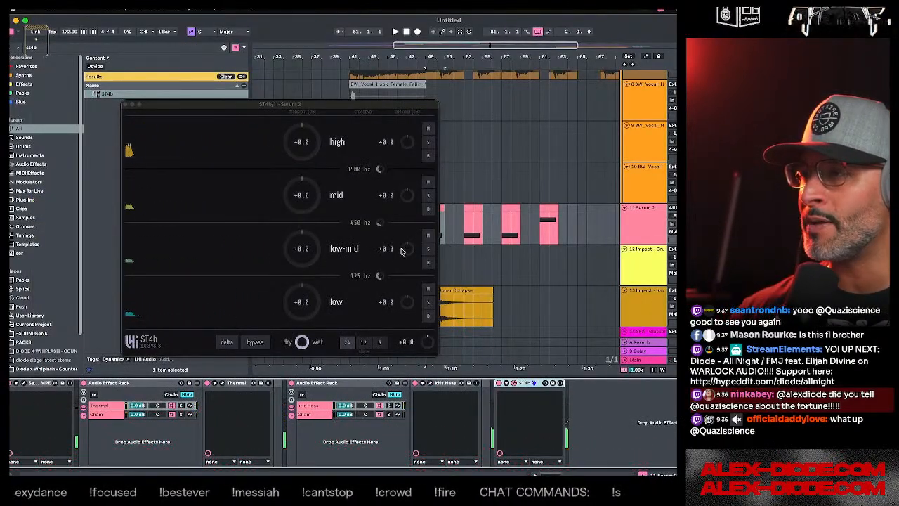
- Set the ST4b band volumes to +1.4 high, +6.7 mid, +0.4 low-mid and +2.7 low, then close its window
{"action": "left_click_drag", "start_coordinate": [408, 250], "coordinate": [409, 246]}
{"action": "left_click_drag", "start_coordinate": [409, 195], "coordinate": [409, 177]}
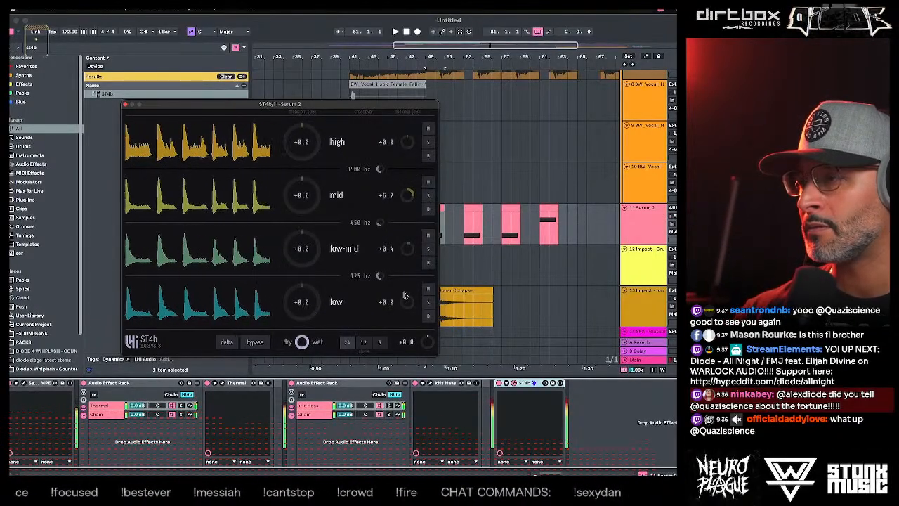
{"action": "mouse_move", "coordinate": [408, 301]}
{"action": "left_mouse_down"}
{"action": "mouse_move", "coordinate": [407, 349]}
{"action": "mouse_move", "coordinate": [407, 294]}
{"action": "left_mouse_up"}
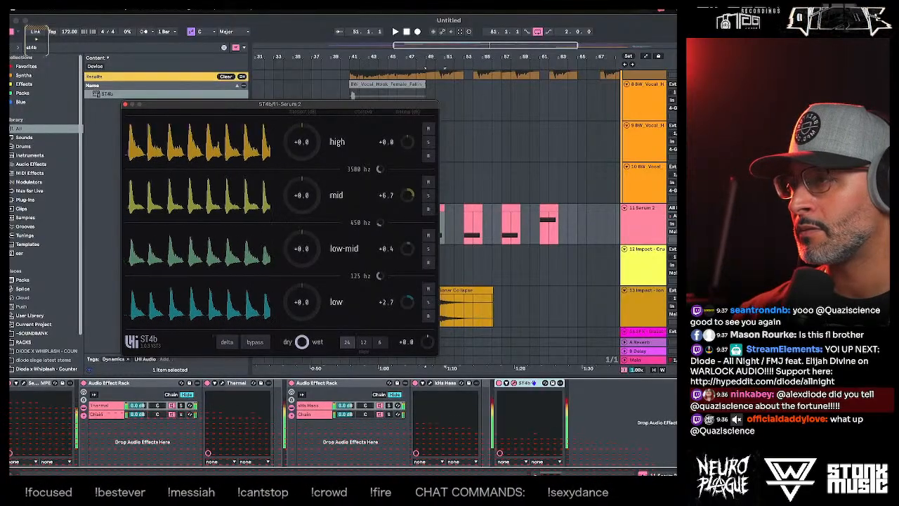
{"action": "left_click_drag", "start_coordinate": [408, 143], "coordinate": [408, 139]}
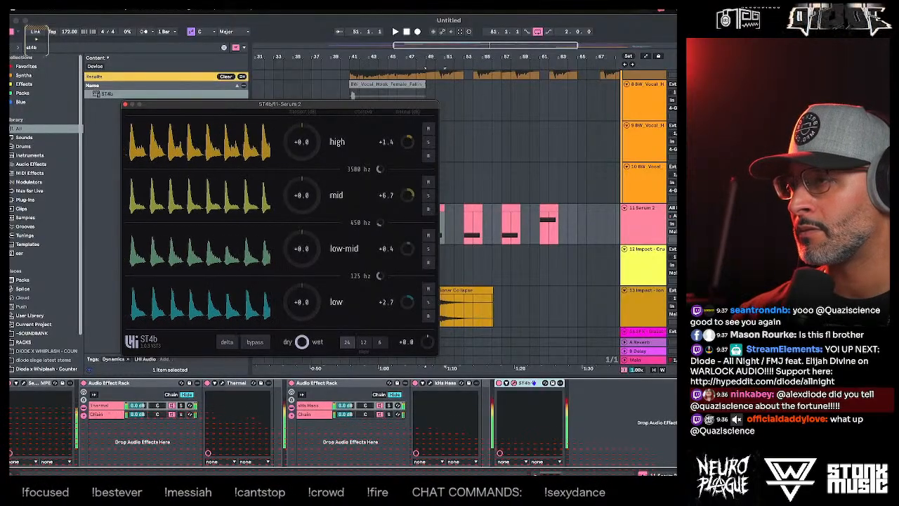
{"action": "left_click", "coordinate": [125, 104]}
- Show the Serum 2 track's effects and compare the bass with the kHs Haas rack switched off and on
{"action": "left_click", "coordinate": [425, 189]}
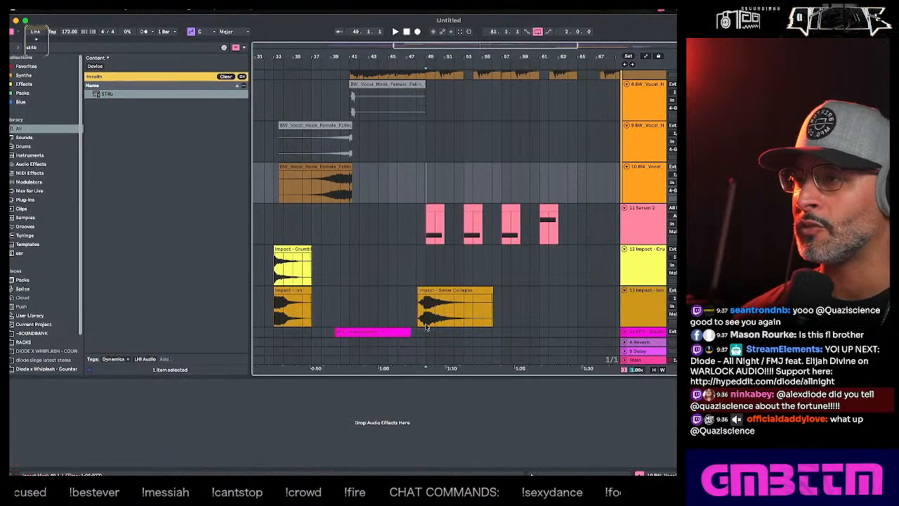
{"action": "left_click", "coordinate": [628, 234]}
{"action": "left_click", "coordinate": [646, 230]}
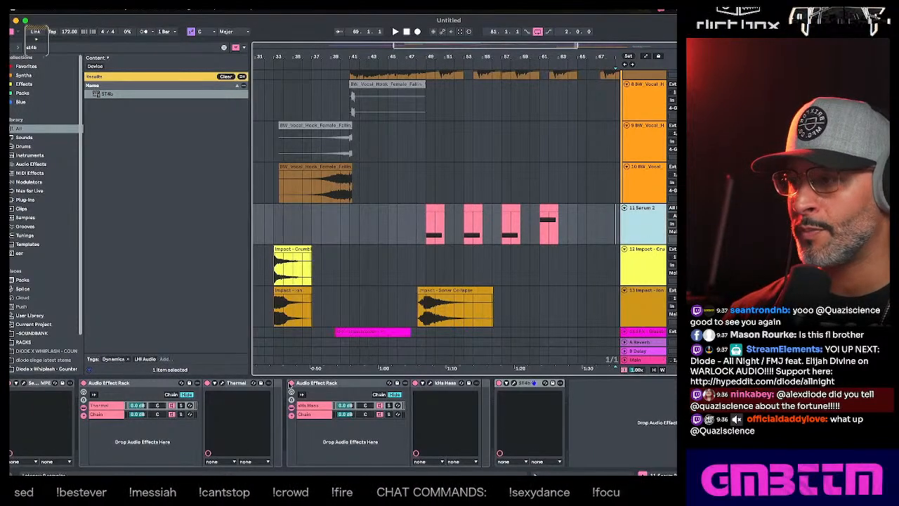
{"action": "left_click", "coordinate": [292, 383]}
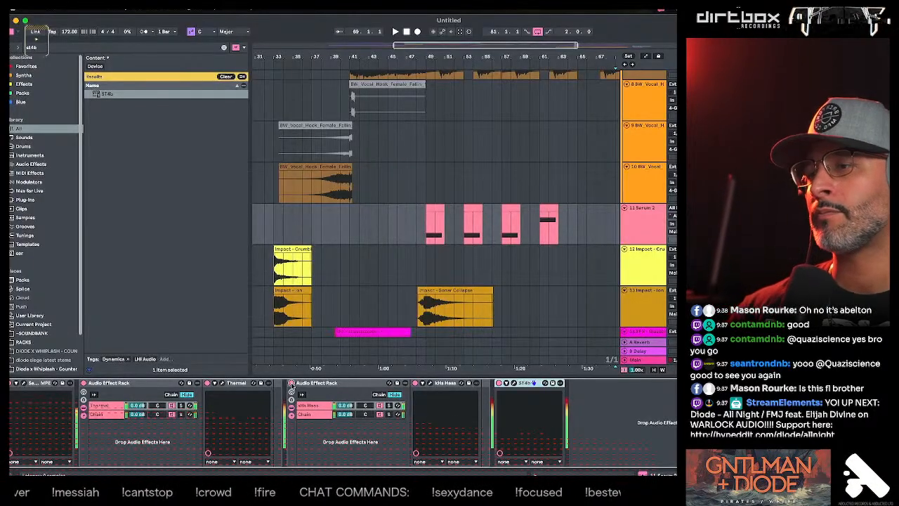
- Add MSED after ST4b on the Serum 2 track, adjust its Side Gain, and close its window
{"action": "left_click", "coordinate": [38, 48]}
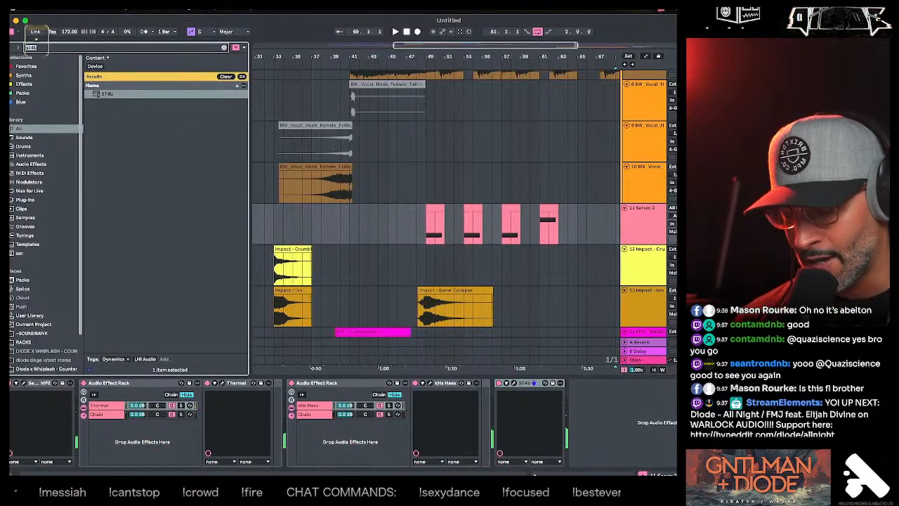
{"action": "type", "text": "msed"}
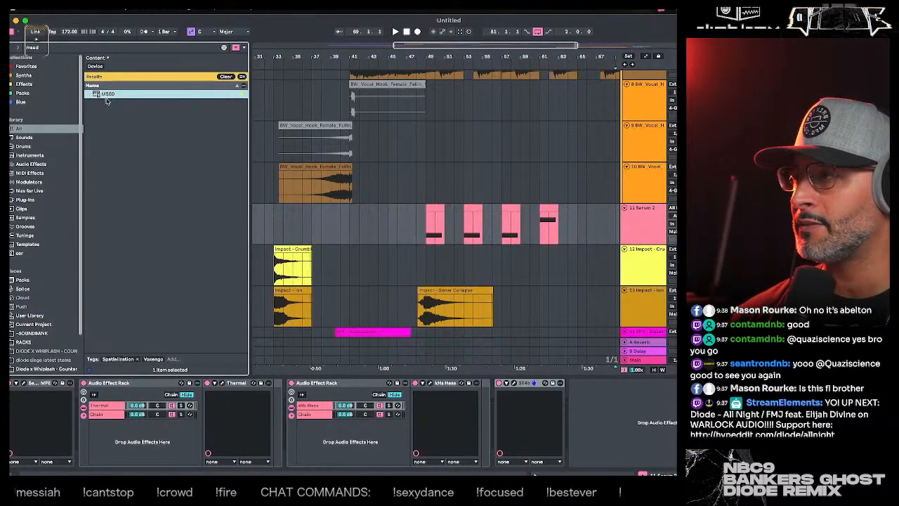
{"action": "left_click_drag", "start_coordinate": [592, 429], "coordinate": [592, 431]}
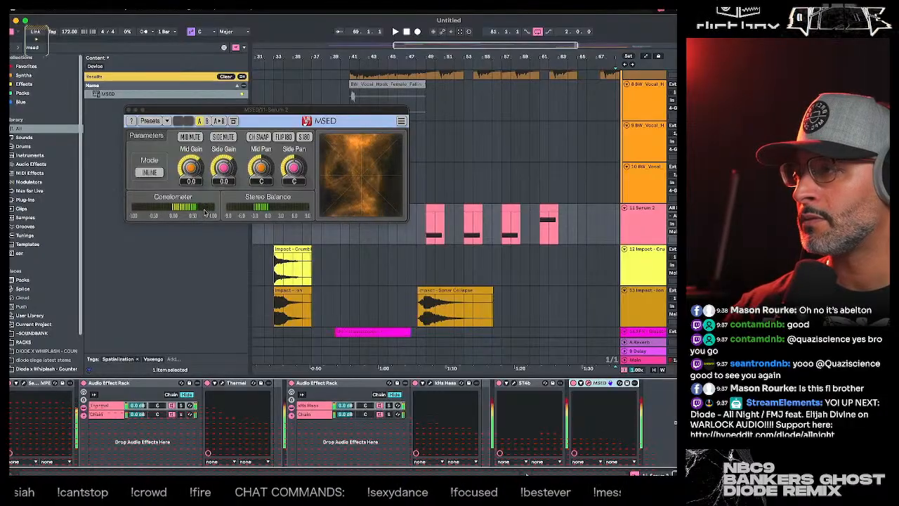
{"action": "left_click_drag", "start_coordinate": [224, 167], "coordinate": [223, 173]}
{"action": "mouse_move", "coordinate": [224, 168]}
{"action": "left_mouse_down"}
{"action": "mouse_move", "coordinate": [192, 165]}
{"action": "mouse_move", "coordinate": [216, 168]}
{"action": "left_mouse_up"}
{"action": "left_click", "coordinate": [128, 110]}
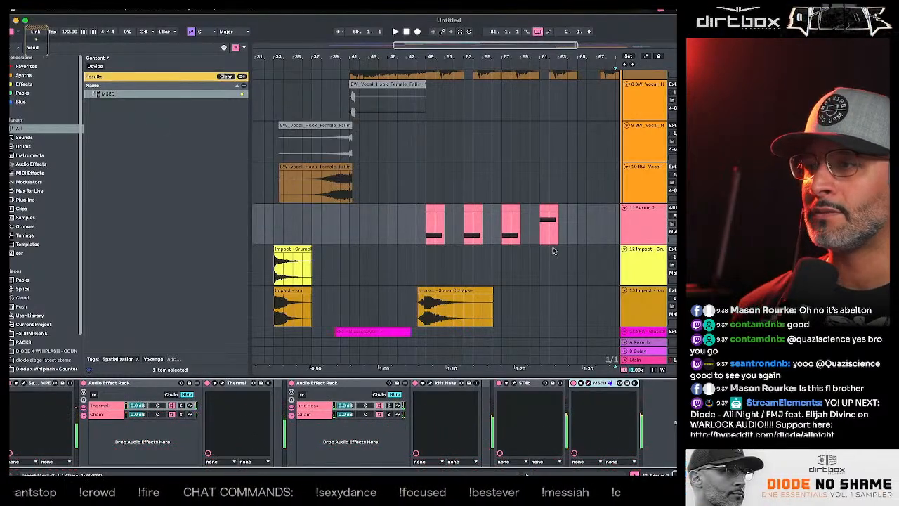
- Play the arrangement from around bars 47 to 49 to check the processed bass against the impact
{"action": "left_click", "coordinate": [426, 190]}
{"action": "left_click", "coordinate": [389, 214]}
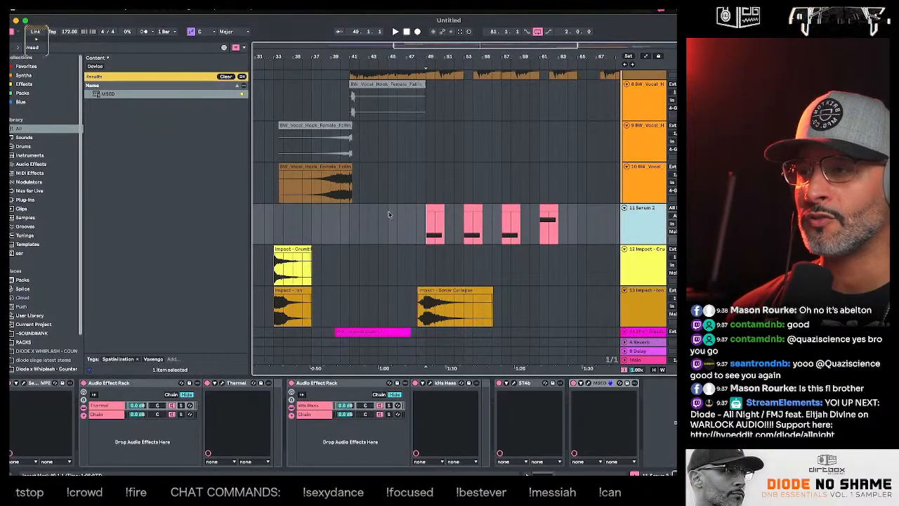
{"action": "left_click", "coordinate": [426, 181]}
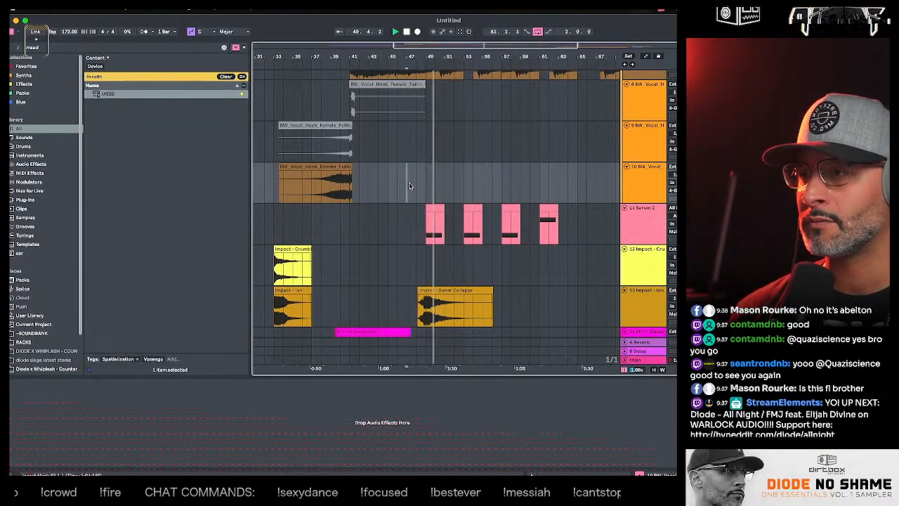
{"action": "left_click", "coordinate": [409, 182]}
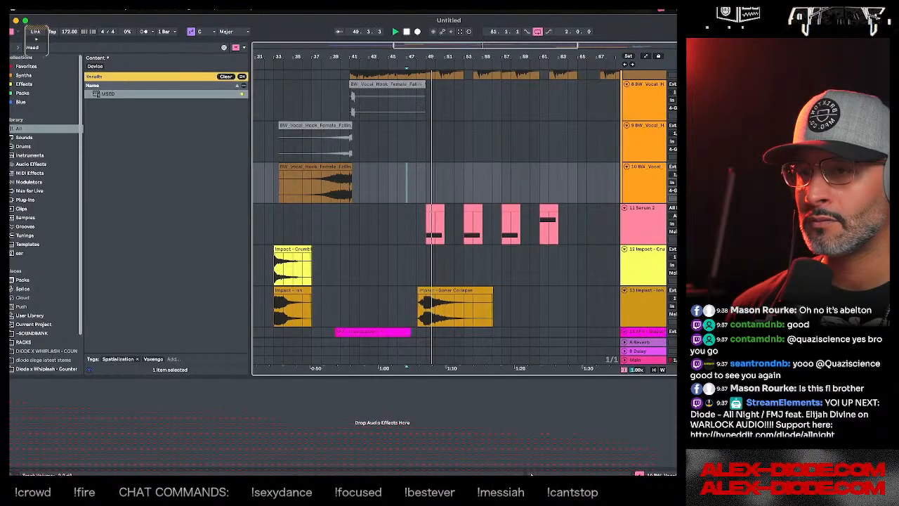
- Search for clip plug-ins and add Free Clip 2 after MSED on the Serum 2 track, removing the trial kHs Clipper
{"action": "key", "text": "Down"}
{"action": "left_click", "coordinate": [28, 48]}
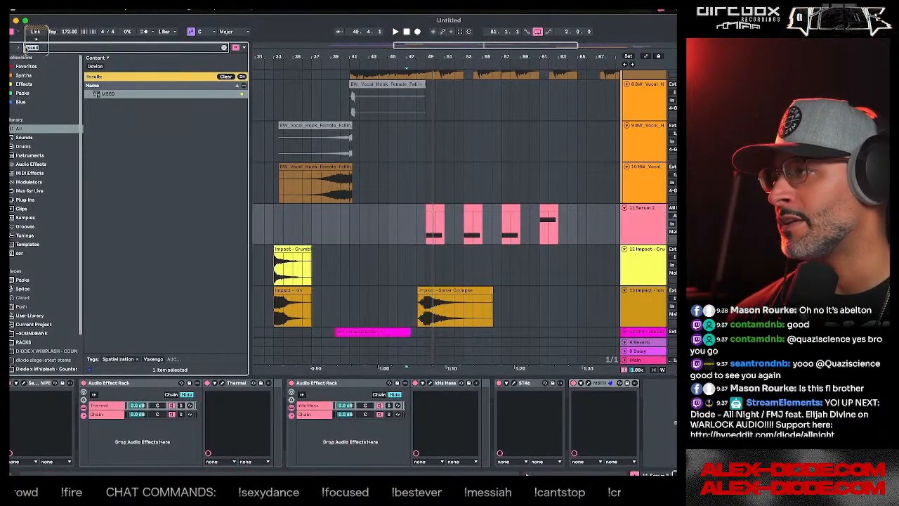
{"action": "type", "text": "clip"}
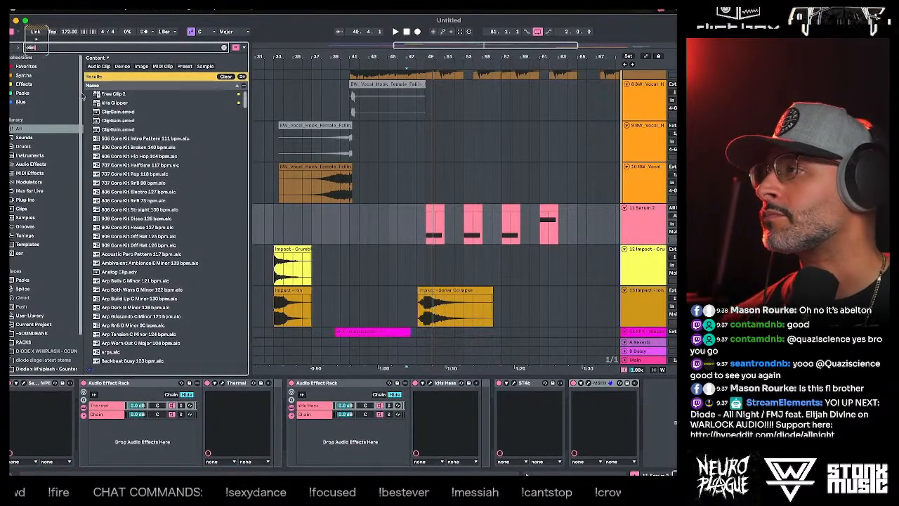
{"action": "left_click", "coordinate": [127, 102]}
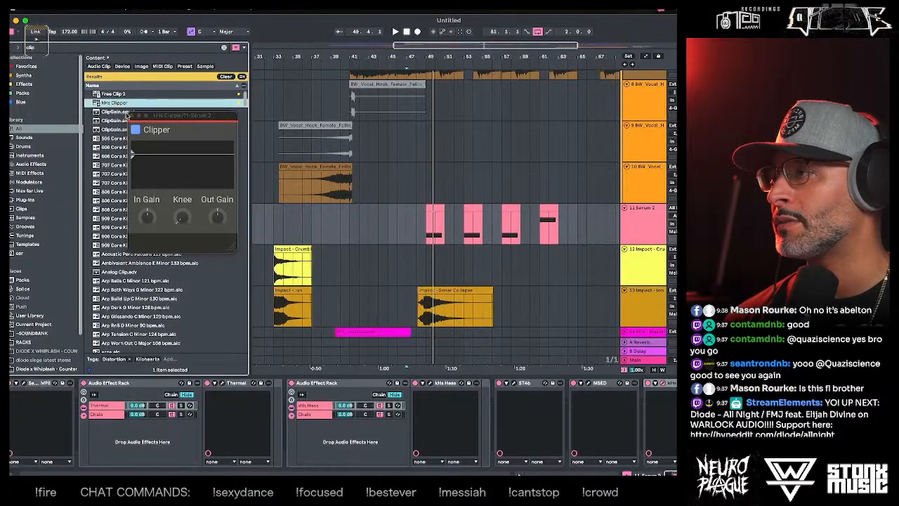
{"action": "key", "text": "Up"}
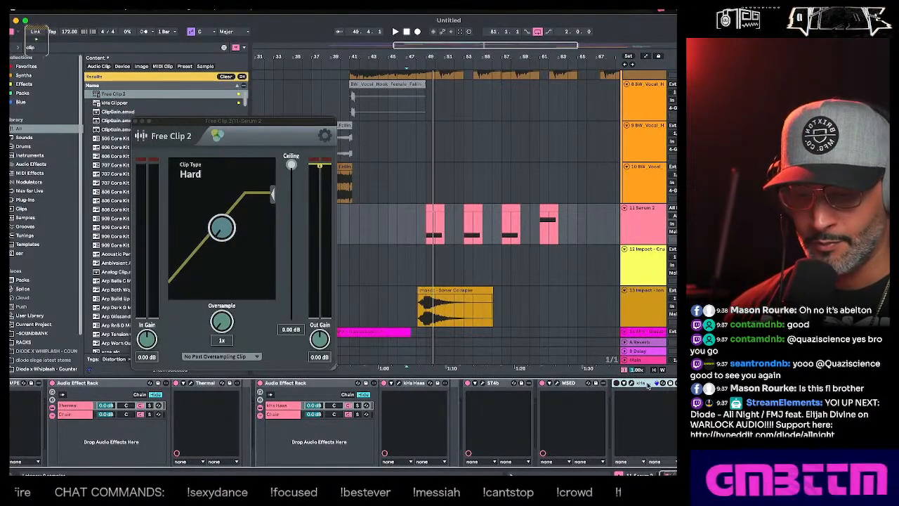
{"action": "key", "text": "Delete"}
- Audition the Serum 2 bass through Free Clip 2, close its window, and return the insertion point to about bar 47
{"action": "key", "text": "space"}
{"action": "key", "text": "space"}
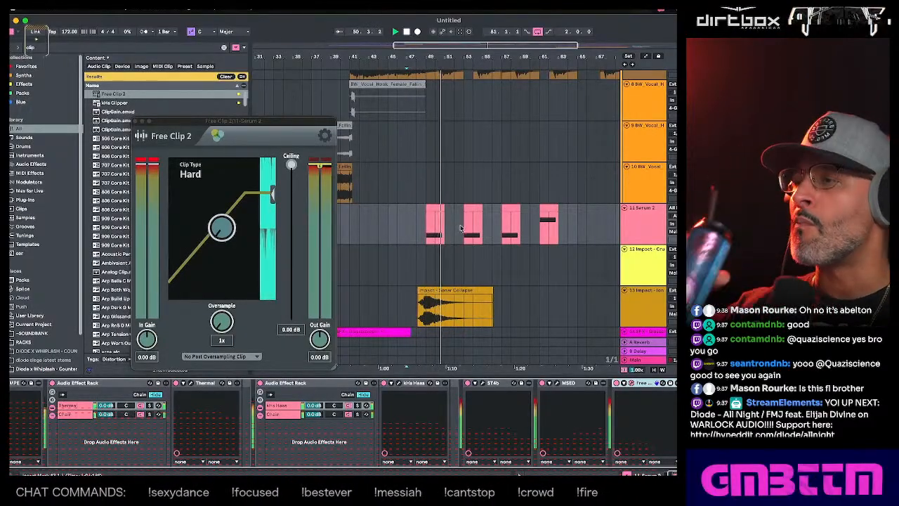
{"action": "left_click", "coordinate": [136, 121]}
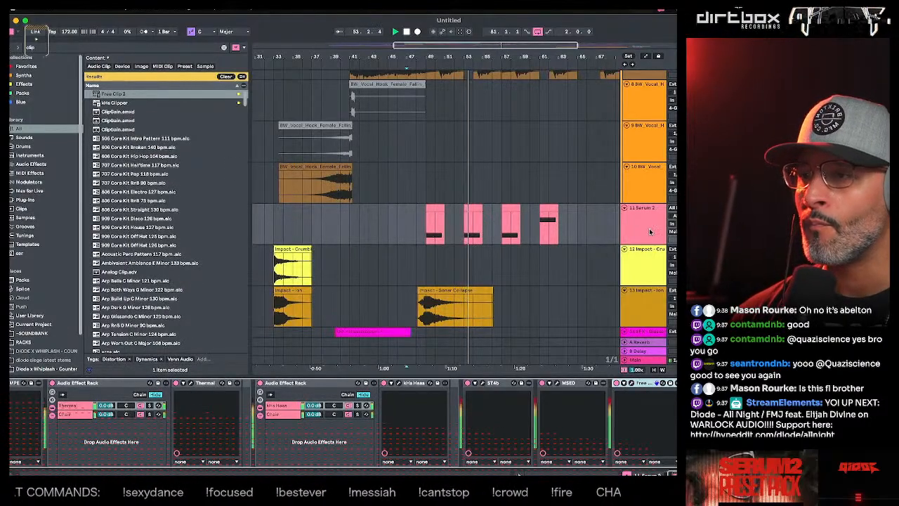
{"action": "left_click", "coordinate": [407, 224]}
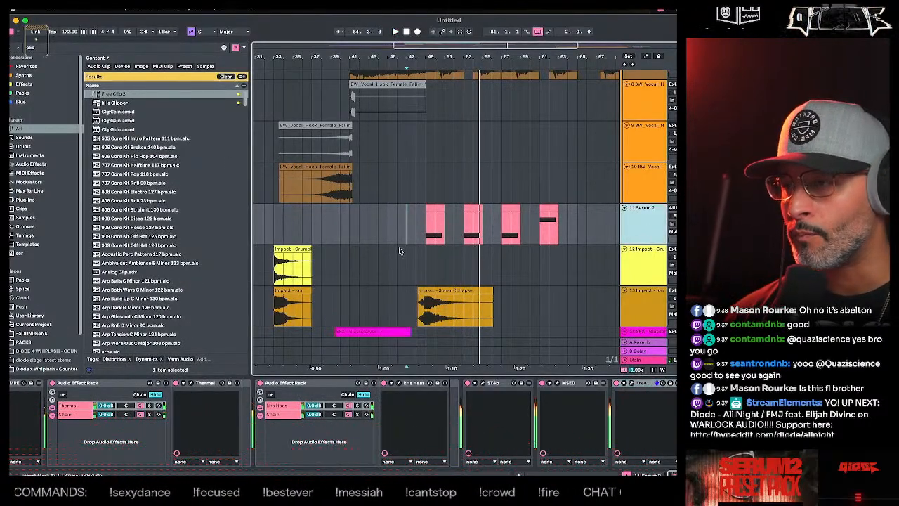
- Set the Serum 2 track's input monitoring to In
{"action": "left_click", "coordinate": [672, 223]}
{"action": "left_click", "coordinate": [660, 229]}
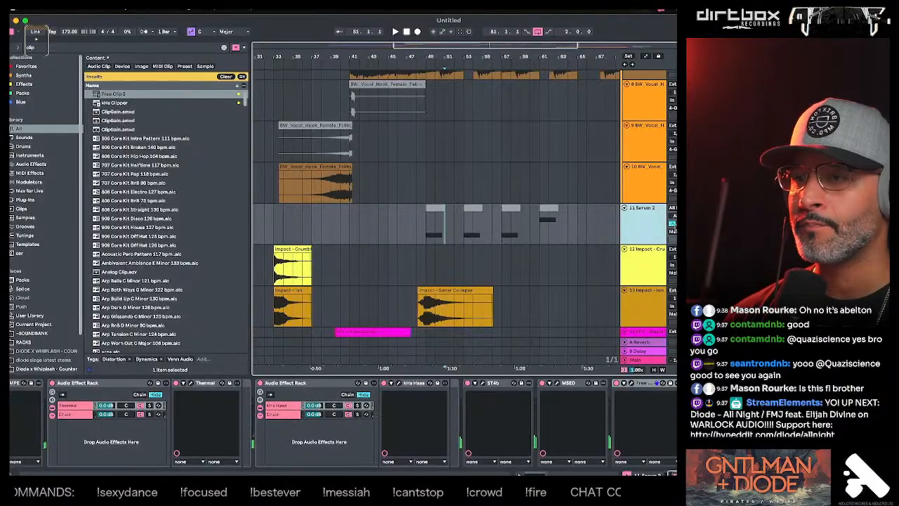
{"action": "left_click", "coordinate": [674, 224]}
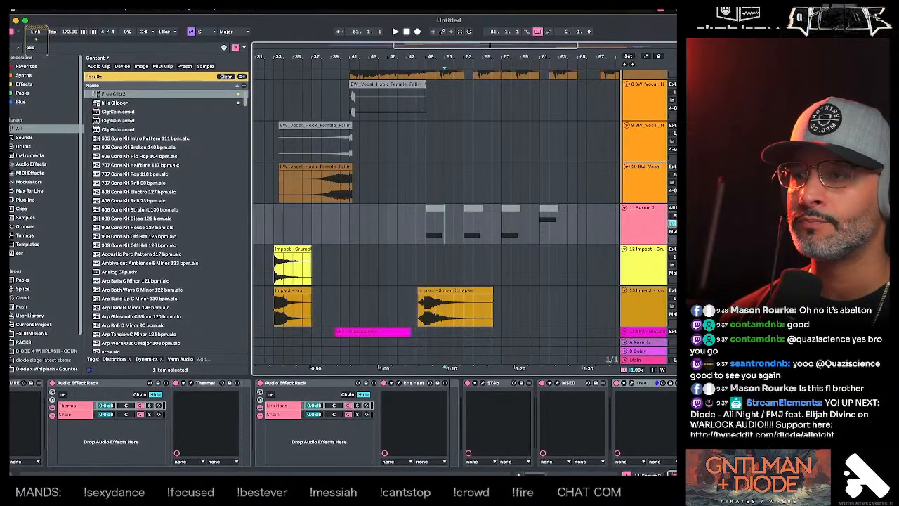
- Turn off In monitoring on the Serum 2 track and place its insertion point at bar 69
{"action": "left_click", "coordinate": [672, 223]}
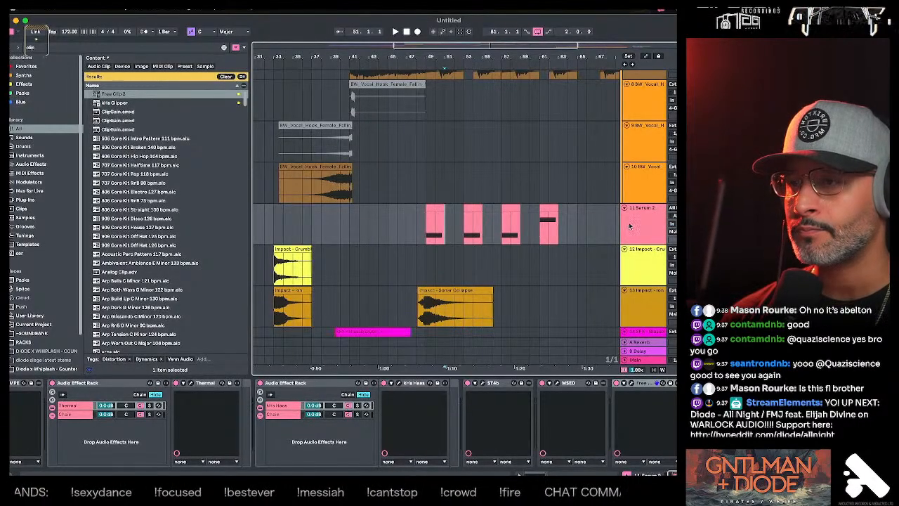
{"action": "left_click", "coordinate": [435, 209]}
{"action": "left_click", "coordinate": [616, 226]}
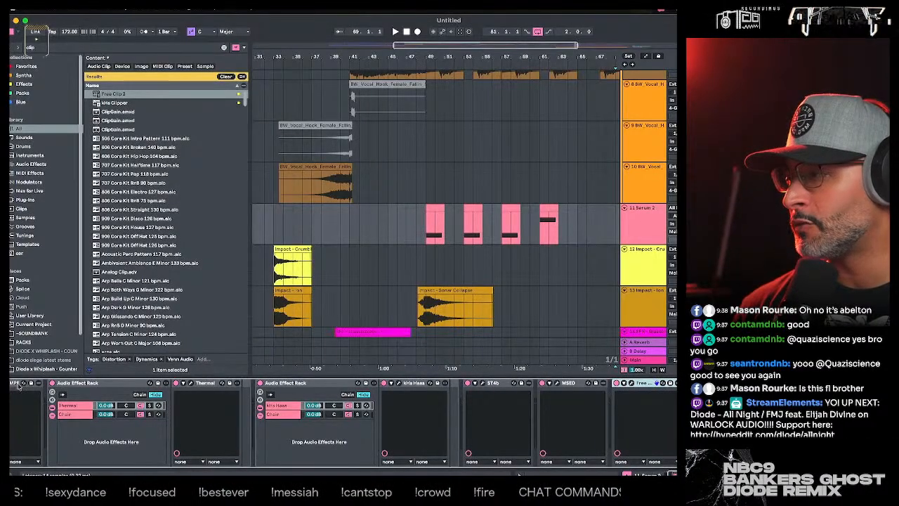
- Open the Serum 2 synth editor and move it clear of the Serum 2 track
{"action": "scroll", "coordinate": [455, 448], "scroll_direction": "left", "scroll_amount": 2}
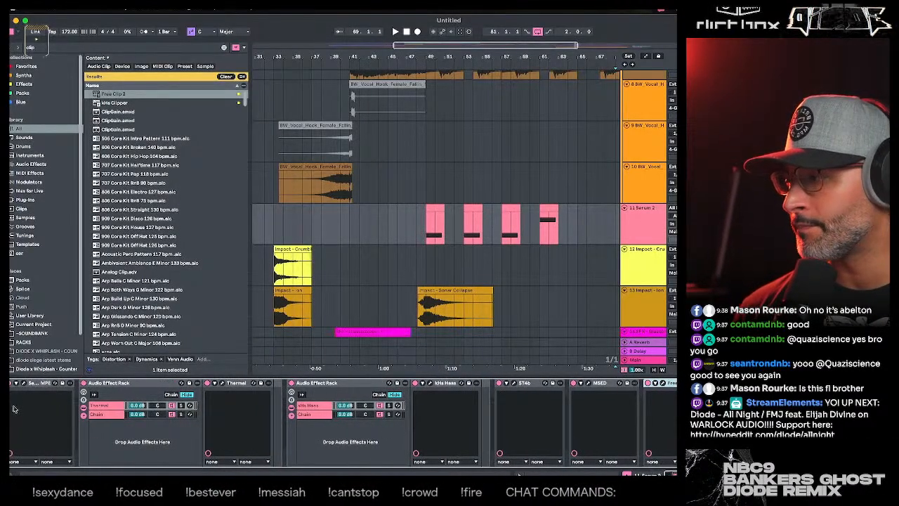
{"action": "left_click", "coordinate": [23, 383]}
{"action": "left_click", "coordinate": [210, 125]}
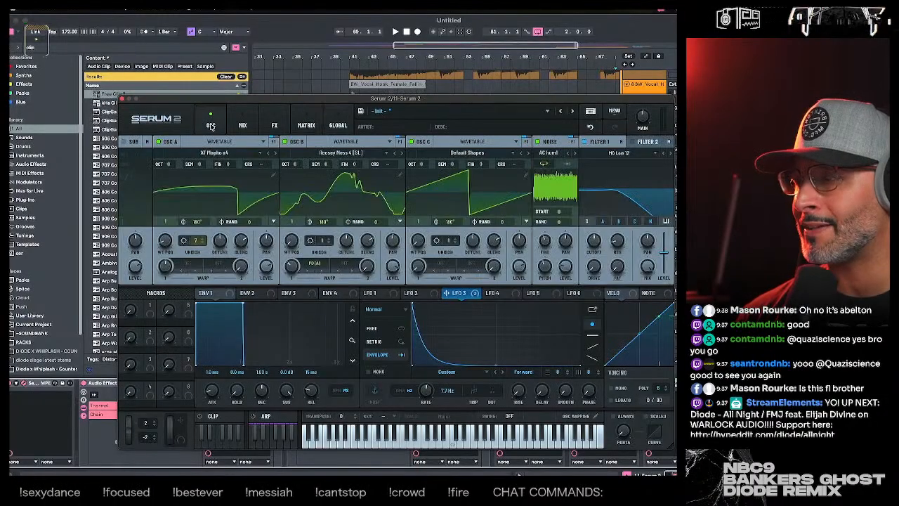
{"action": "left_click_drag", "start_coordinate": [307, 114], "coordinate": [295, 312]}
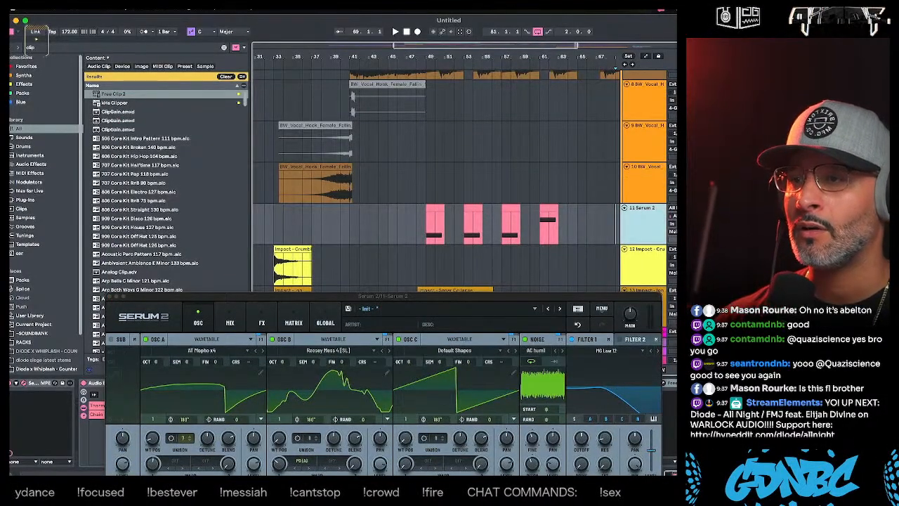
- Check the MIDI input sources and monitoring choices available for the Serum 2 track
{"action": "left_click", "coordinate": [674, 216]}
{"action": "left_click", "coordinate": [604, 227]}
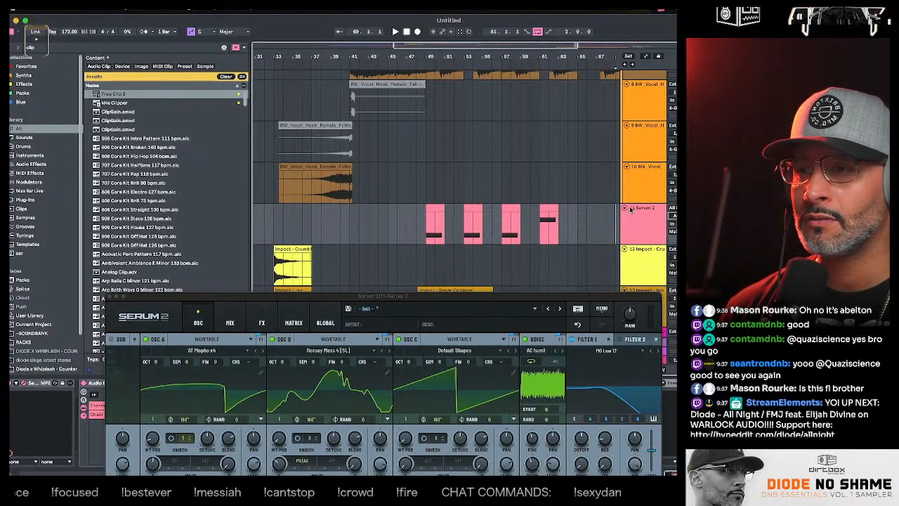
{"action": "left_click", "coordinate": [672, 208]}
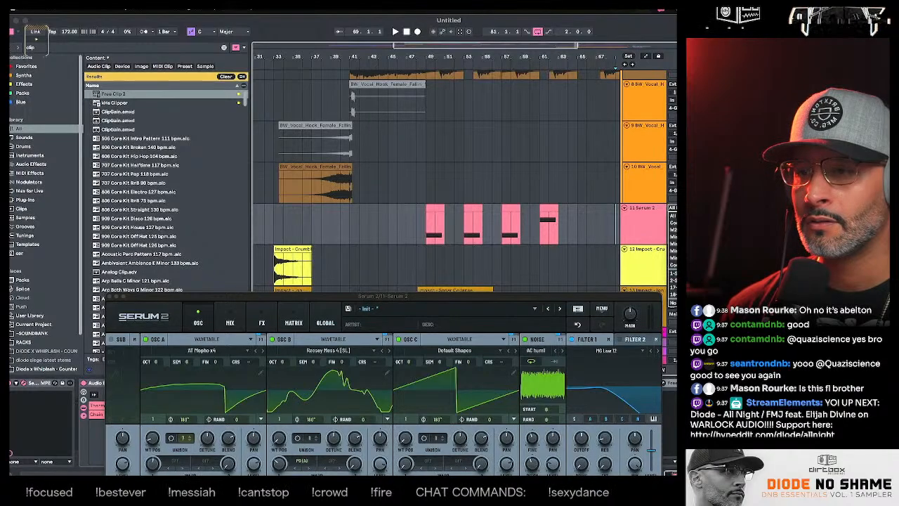
{"action": "left_click", "coordinate": [646, 252]}
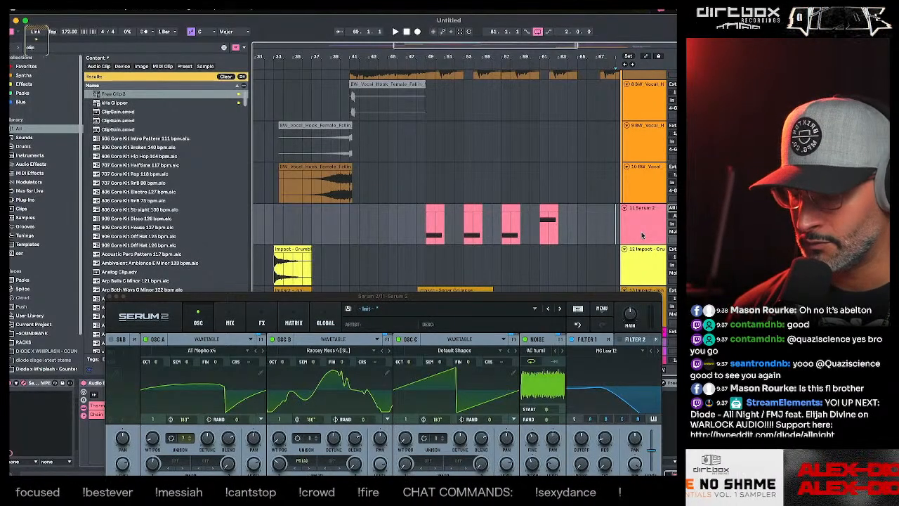
{"action": "left_click", "coordinate": [672, 209]}
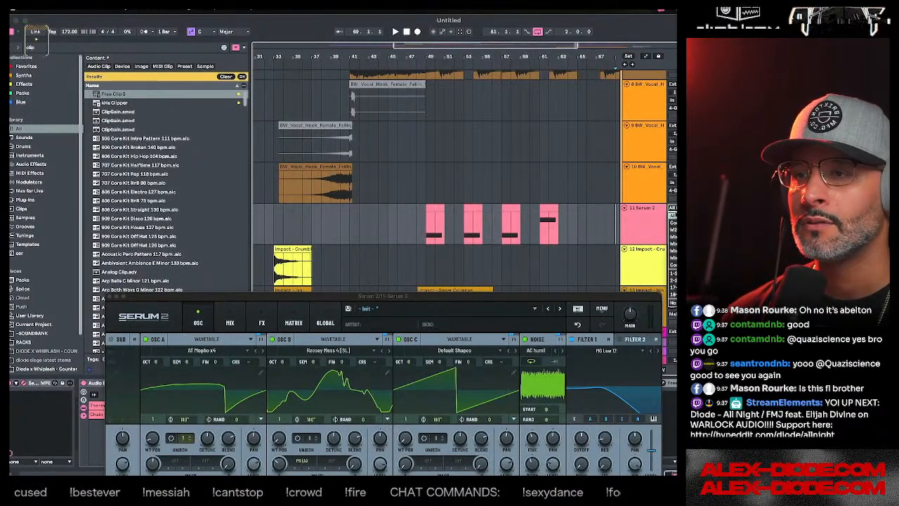
{"action": "left_click", "coordinate": [652, 249]}
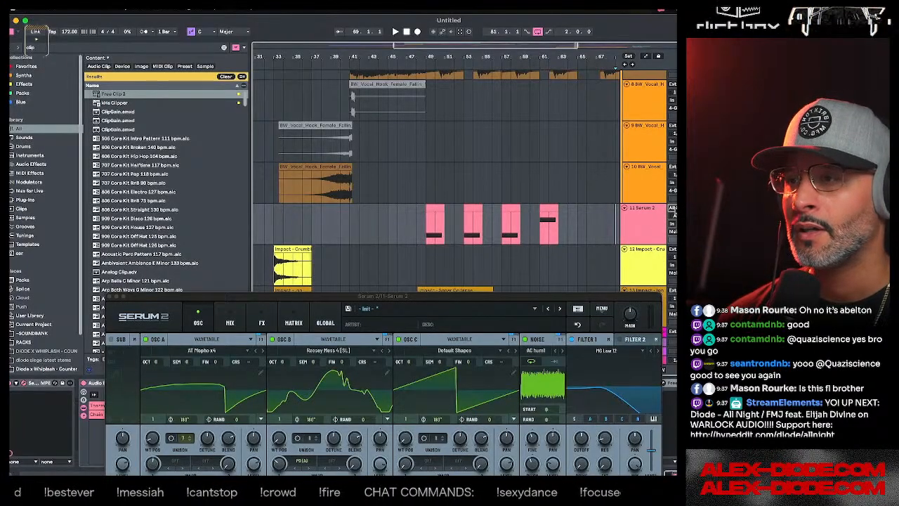
{"action": "left_click", "coordinate": [641, 223]}
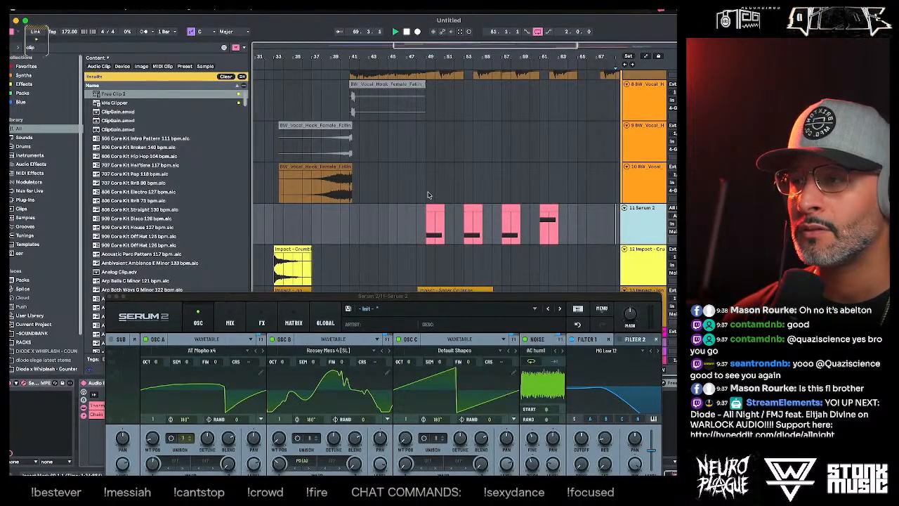
- Play the Serum 2 bass briefly from about bar 49 and stop playback
{"action": "left_click", "coordinate": [427, 195]}
{"action": "key", "text": "space"}
{"action": "key", "text": "space"}
- Take MSED and Free Clip 2 off the end of the Serum 2 effect chain and move the synth window out of the way
{"action": "left_click", "coordinate": [652, 225]}
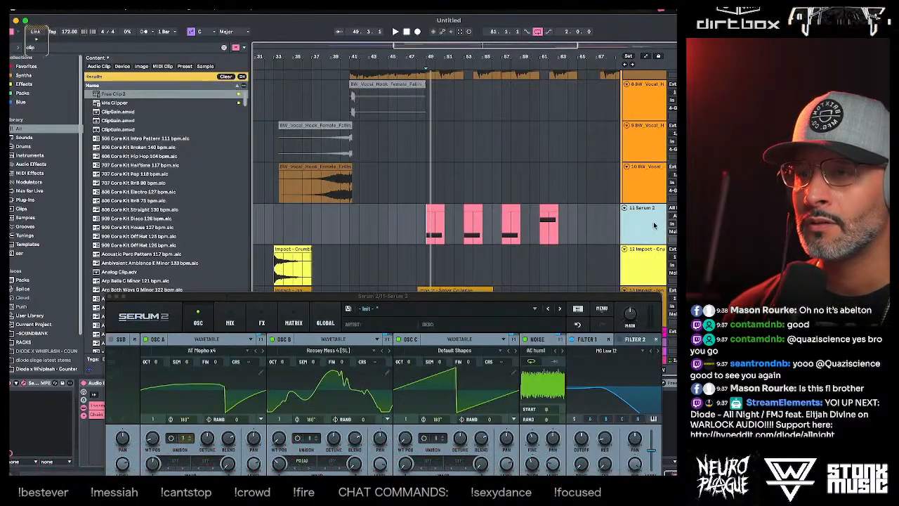
{"action": "left_click", "coordinate": [672, 211]}
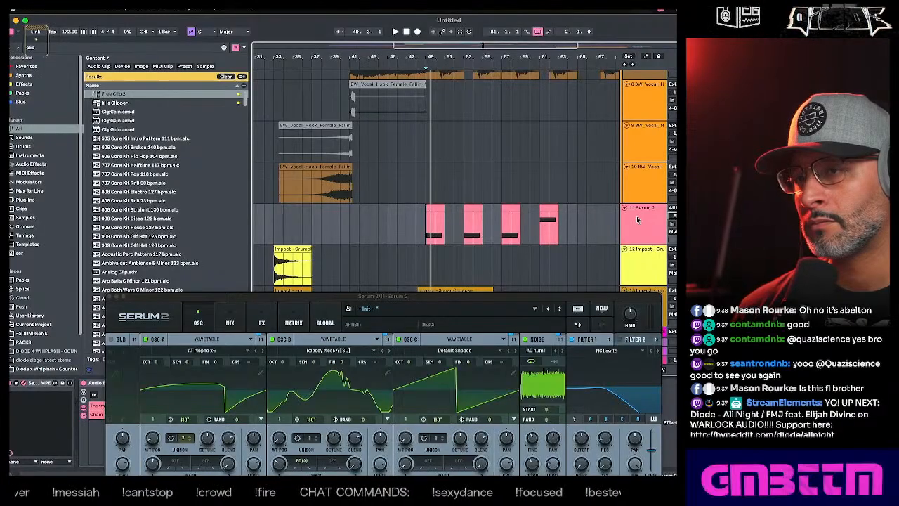
{"action": "left_click_drag", "start_coordinate": [463, 298], "coordinate": [462, 467]}
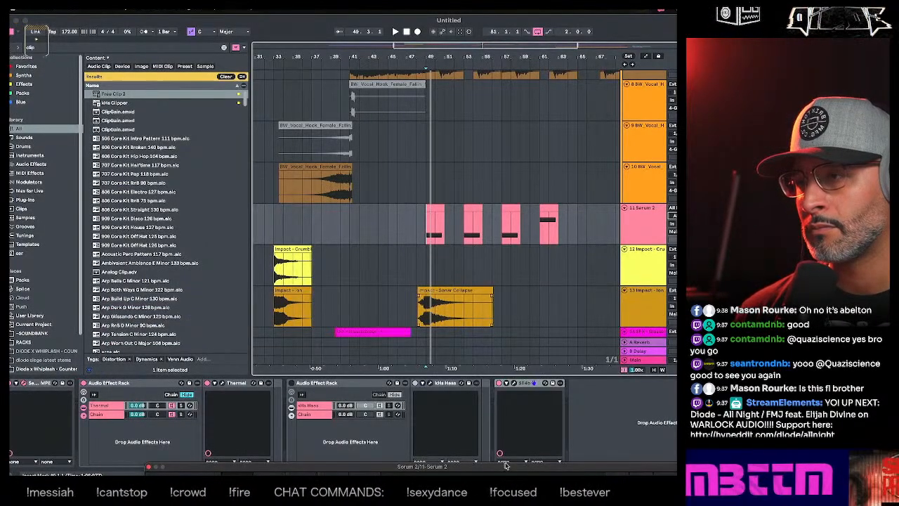
{"action": "left_click", "coordinate": [642, 255]}
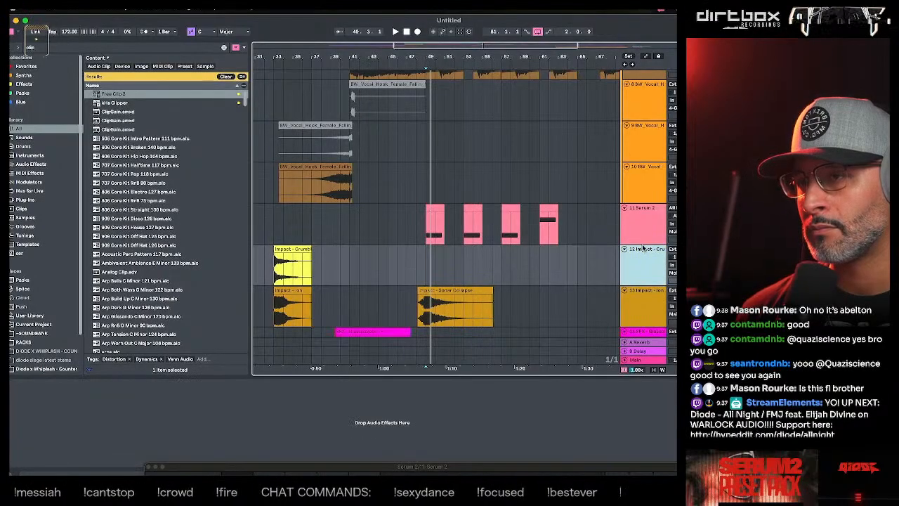
- Play the Serum 2 bass from about bar 49 while examining its band levels in ST4b
{"action": "left_click", "coordinate": [646, 233]}
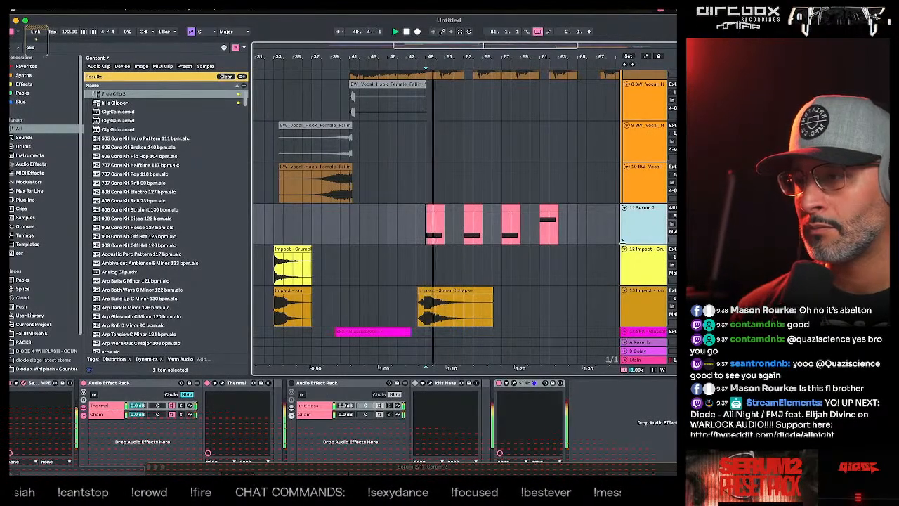
{"action": "left_click", "coordinate": [508, 382]}
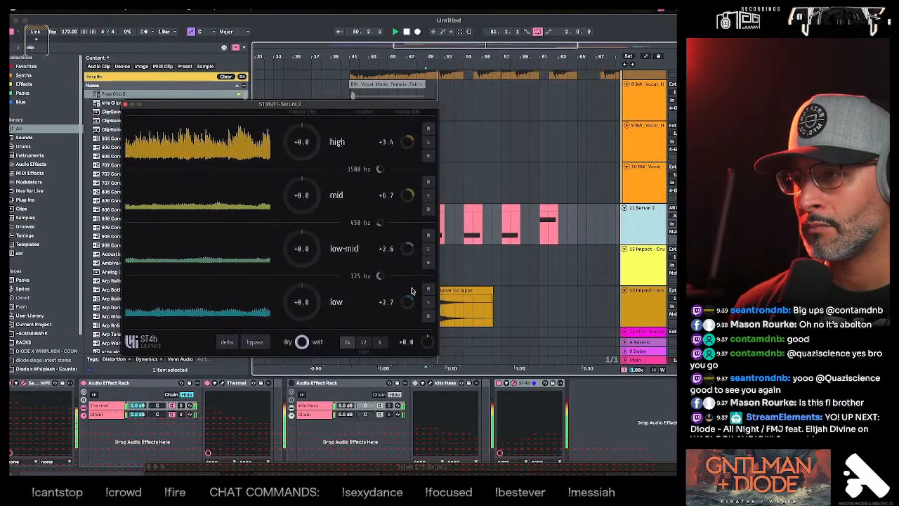
{"action": "left_click", "coordinate": [125, 104]}
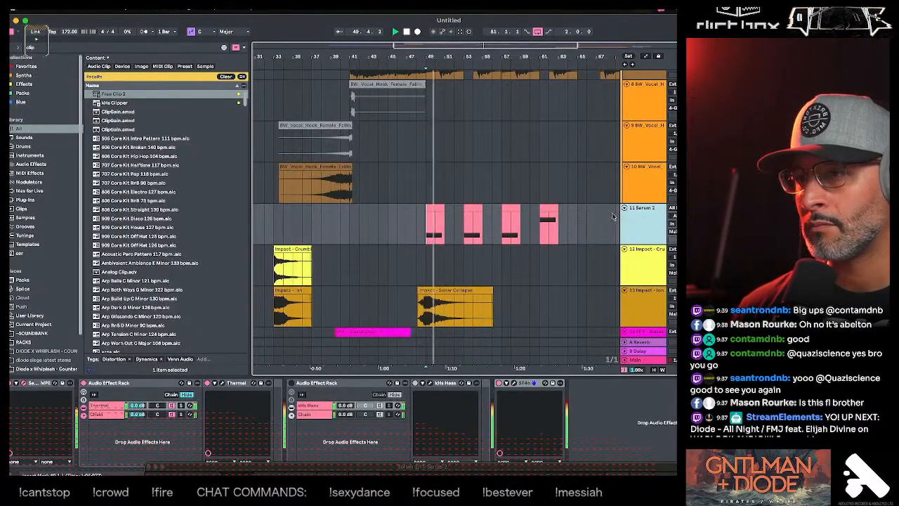
{"action": "key", "text": "space"}
- Assign Serum 2's LFO 5 to oscillator A's detune, set it to Free mode at 8 bar, and lower its triangle peak
{"action": "left_click", "coordinate": [23, 383]}
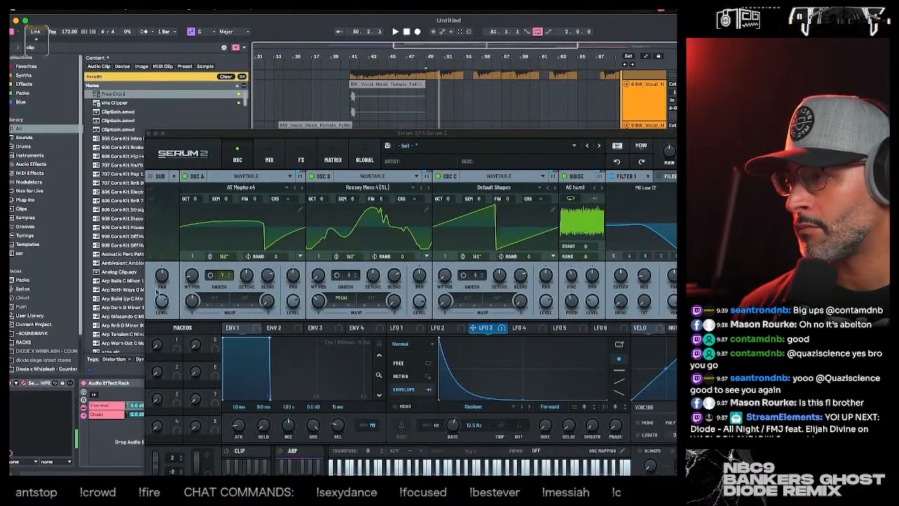
{"action": "left_click_drag", "start_coordinate": [317, 132], "coordinate": [294, 93]}
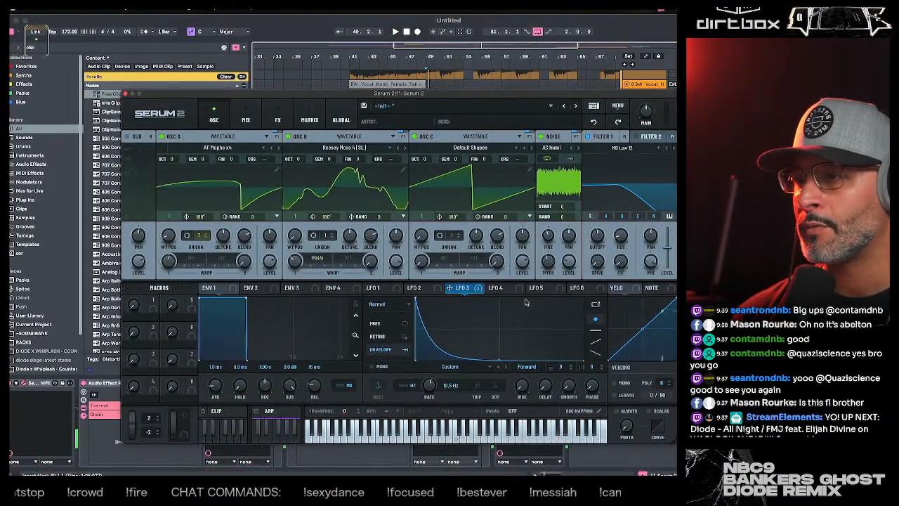
{"action": "left_click", "coordinate": [500, 288]}
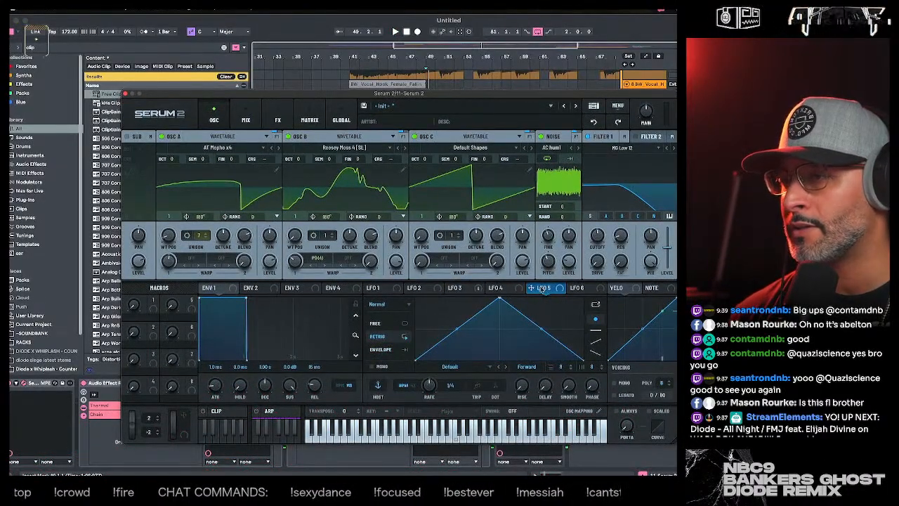
{"action": "left_click_drag", "start_coordinate": [302, 253], "coordinate": [222, 236]}
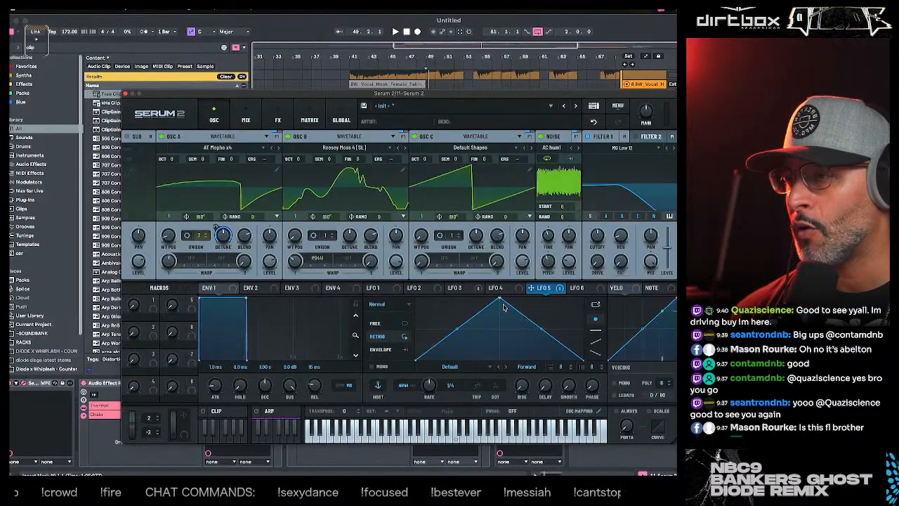
{"action": "left_click_drag", "start_coordinate": [501, 302], "coordinate": [499, 325]}
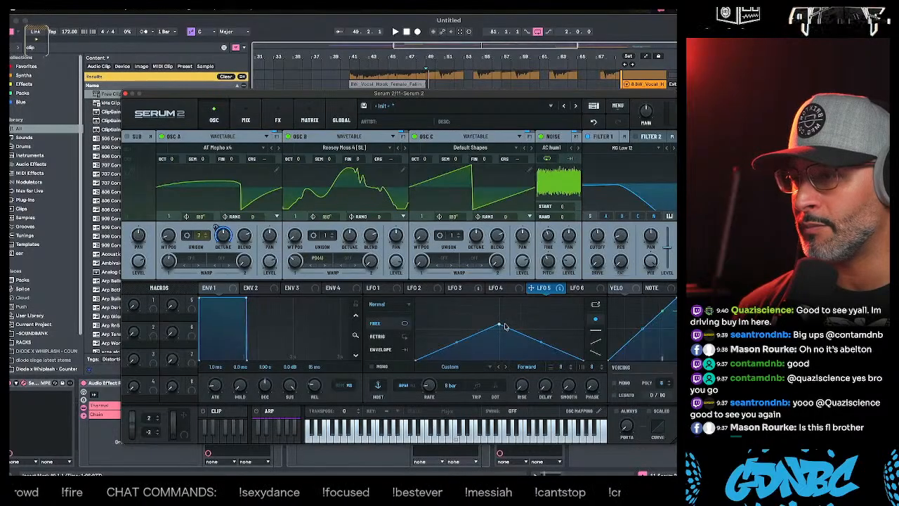
- Enable Filter 2 in Serum 2 and change its type to Phs 48L6+
{"action": "left_click", "coordinate": [632, 138]}
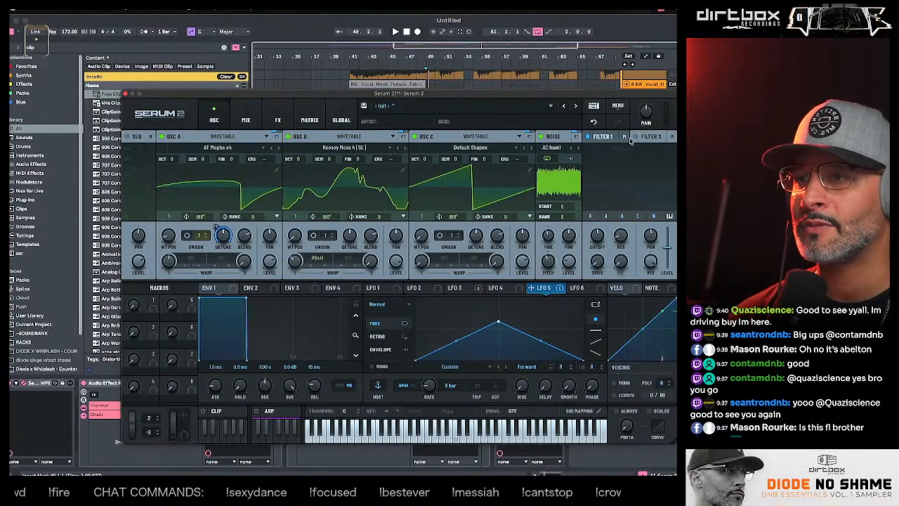
{"action": "left_click", "coordinate": [636, 137]}
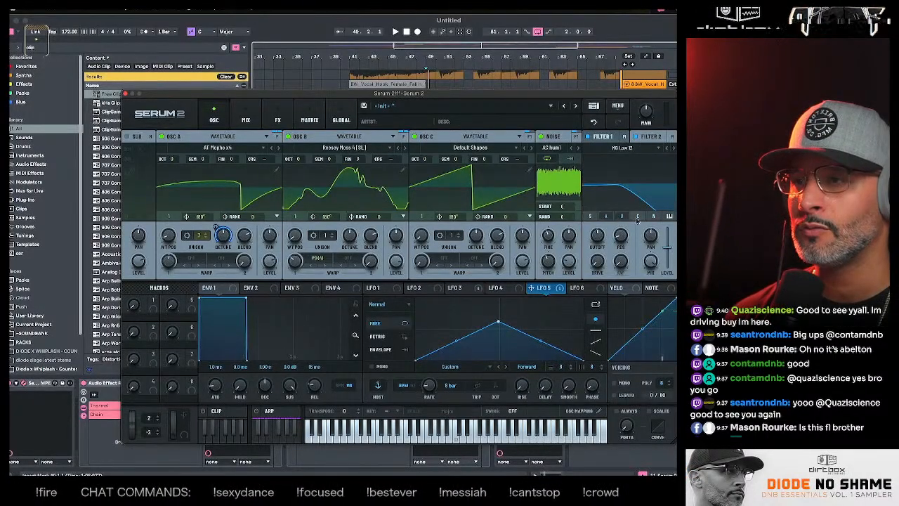
{"action": "left_click", "coordinate": [622, 149]}
{"action": "mouse_move", "coordinate": [620, 177]}
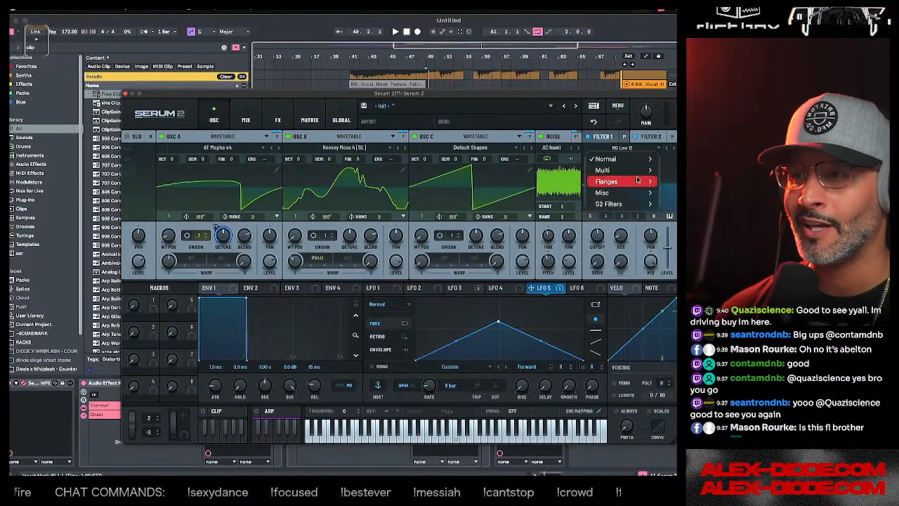
{"action": "left_click", "coordinate": [670, 394]}
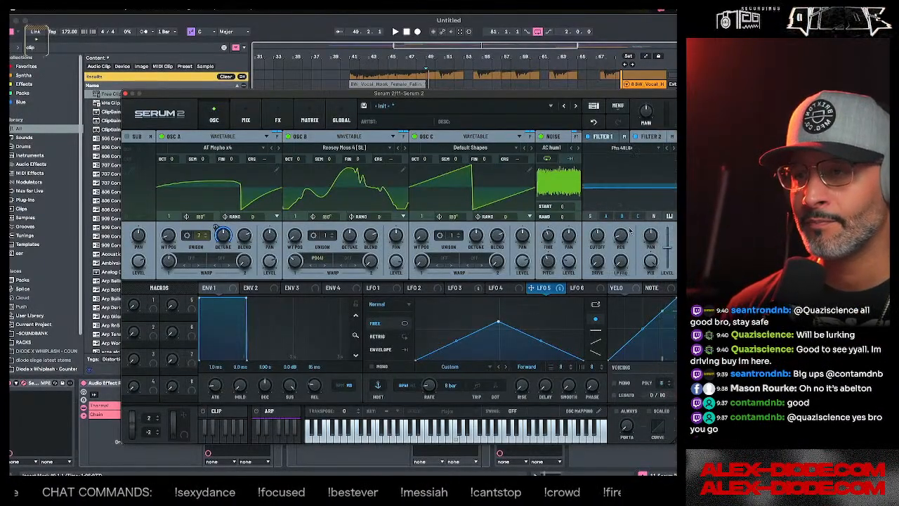
- Adjust Filter 2's response and set its wet mix to about 46%, and assign LFO 5 to its level
{"action": "left_click_drag", "start_coordinate": [628, 225], "coordinate": [599, 220]}
{"action": "left_click_drag", "start_coordinate": [645, 264], "coordinate": [649, 317]}
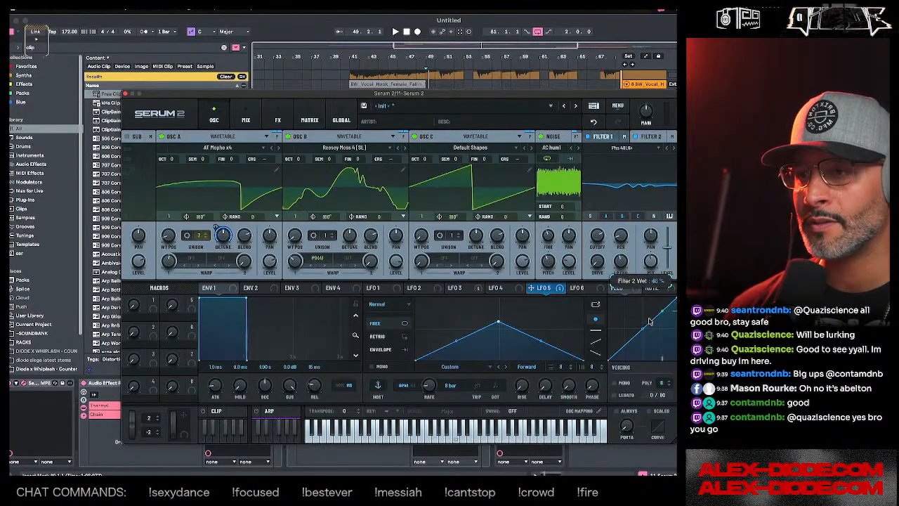
{"action": "left_click_drag", "start_coordinate": [550, 290], "coordinate": [663, 290]}
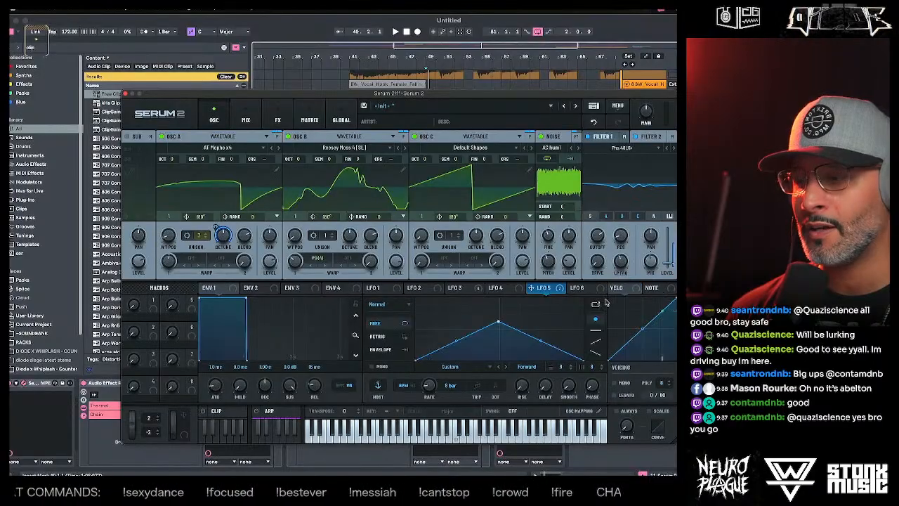
- Play the bass from about bar 49 and compare the sound with Filter 2 off and on
{"action": "left_click_drag", "start_coordinate": [604, 93], "coordinate": [577, 312]}
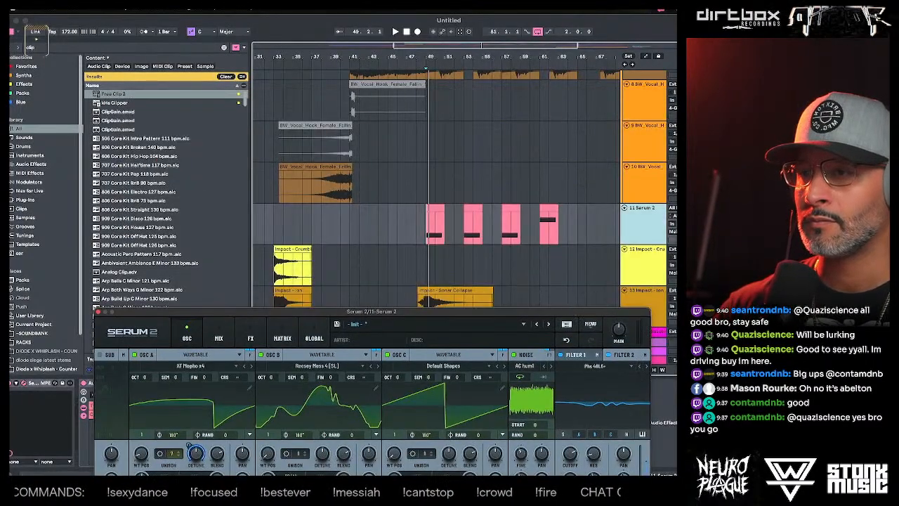
{"action": "left_click", "coordinate": [607, 355]}
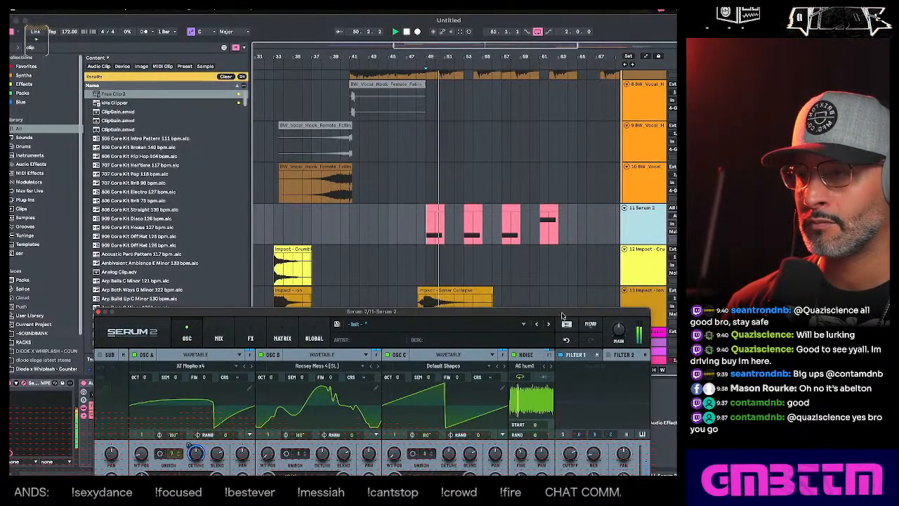
{"action": "left_click_drag", "start_coordinate": [562, 315], "coordinate": [583, 223]}
{"action": "left_click", "coordinate": [605, 215]}
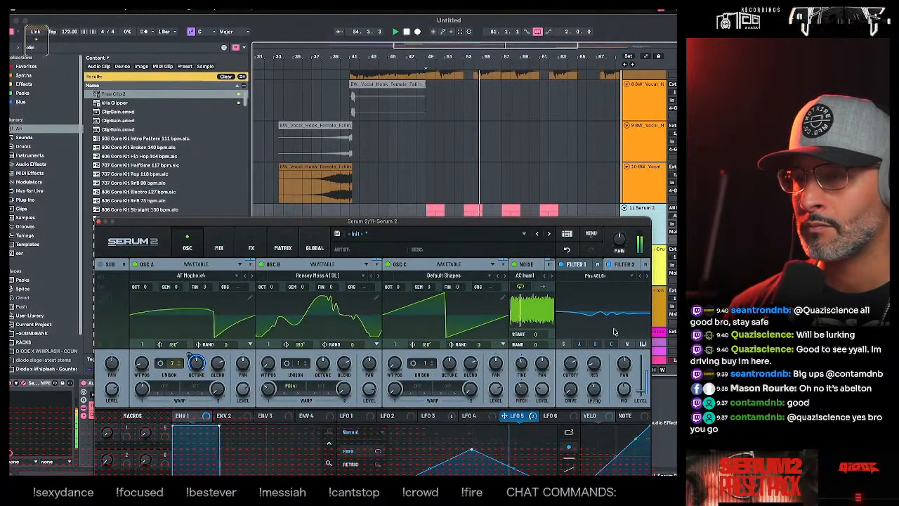
- Review Serum 2's mixer and effects routing, and send Filter 2's output to Direct
{"action": "left_click", "coordinate": [218, 247]}
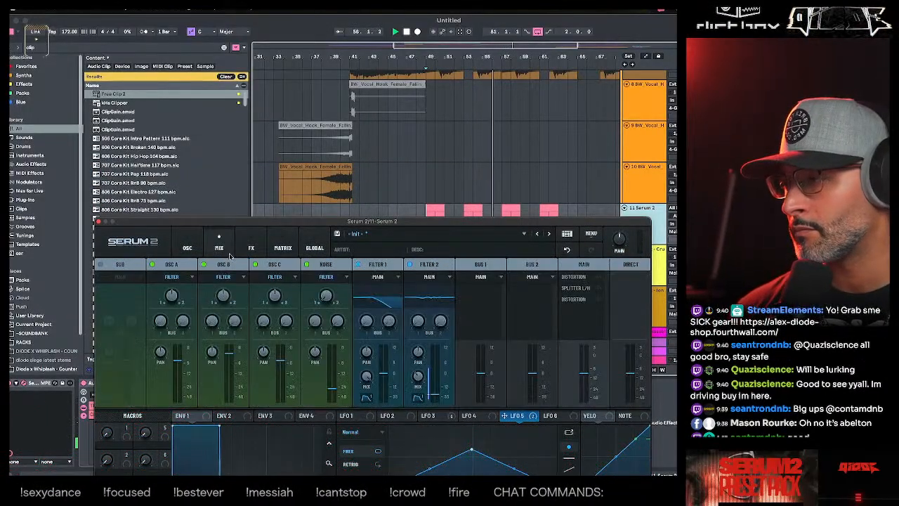
{"action": "left_click", "coordinate": [251, 247]}
{"action": "left_click_drag", "start_coordinate": [264, 221], "coordinate": [266, 155]}
{"action": "left_click", "coordinate": [189, 182]}
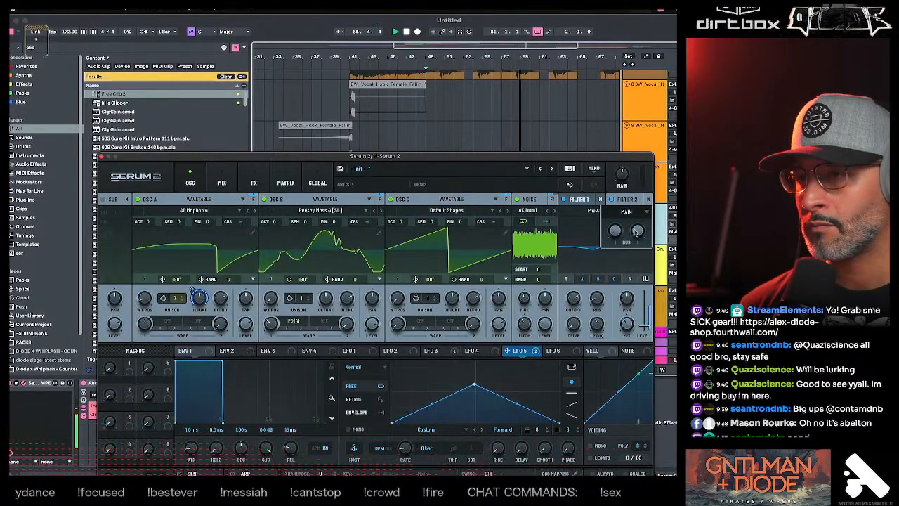
{"action": "left_click", "coordinate": [632, 212]}
{"action": "left_click", "coordinate": [361, 213]}
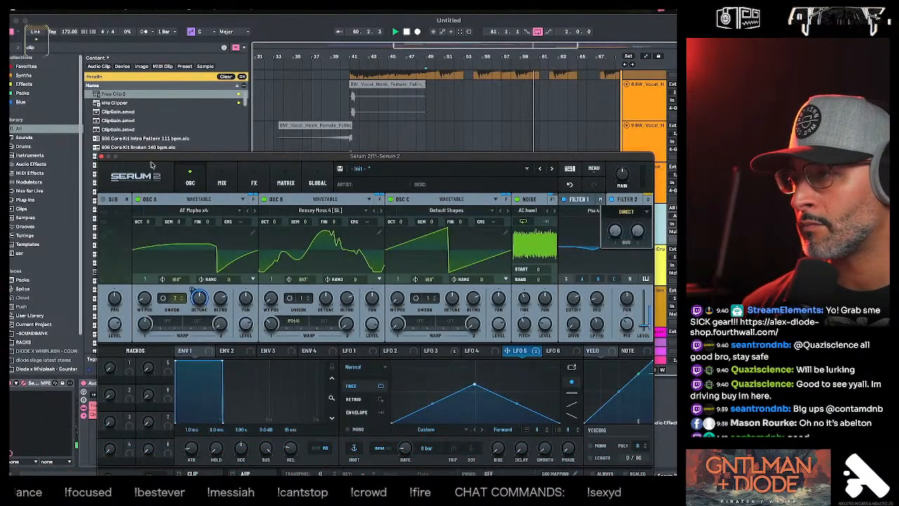
- Add a Filter effect to the Highs band of Serum 2's L/H splitter
{"action": "left_click", "coordinate": [222, 183]}
{"action": "left_click", "coordinate": [189, 182]}
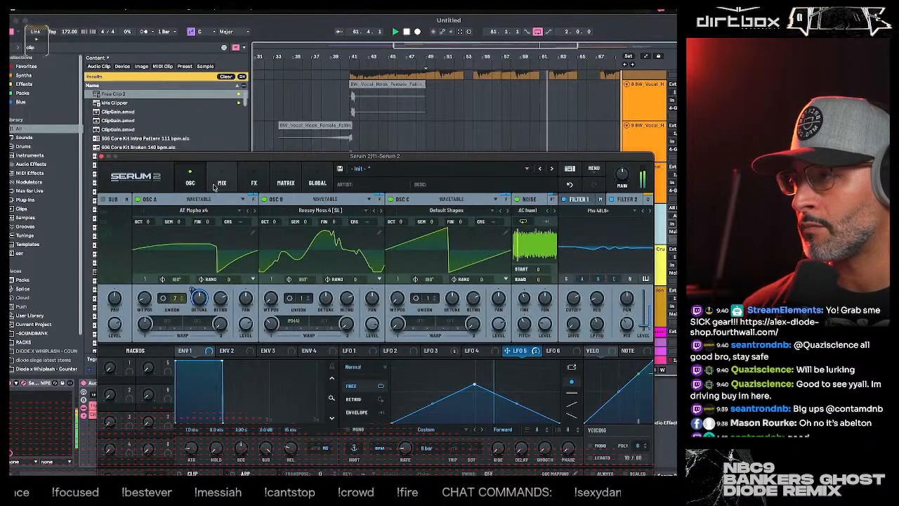
{"action": "left_click", "coordinate": [222, 183]}
{"action": "left_click", "coordinate": [254, 183]}
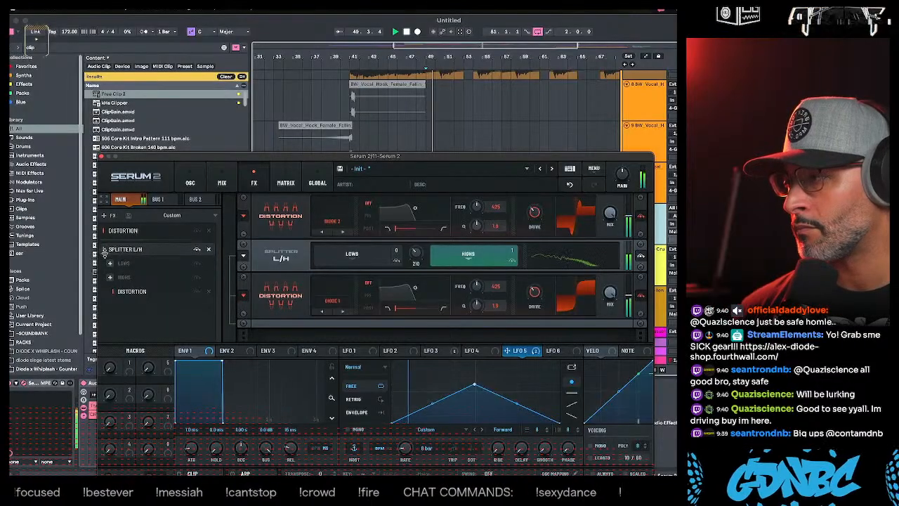
{"action": "left_click", "coordinate": [110, 277]}
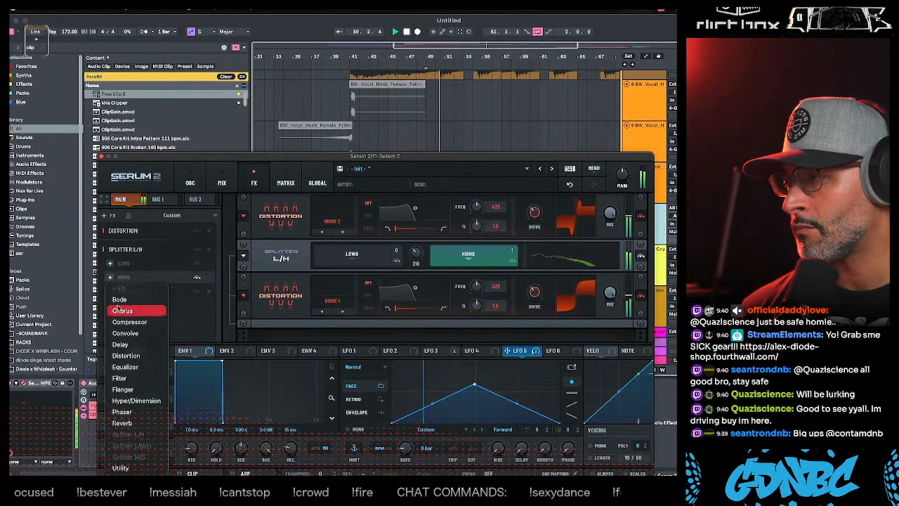
{"action": "left_click", "coordinate": [121, 378]}
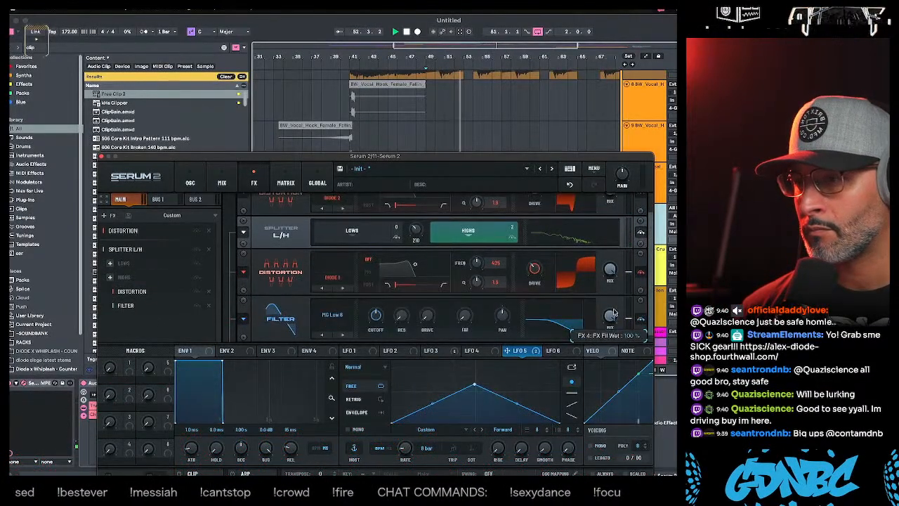
- Add an Equalizer to the splitter's Highs band, shape its high band with Q 34 and gain 6.8, and play the bass
{"action": "left_click", "coordinate": [108, 277]}
{"action": "left_click", "coordinate": [337, 349]}
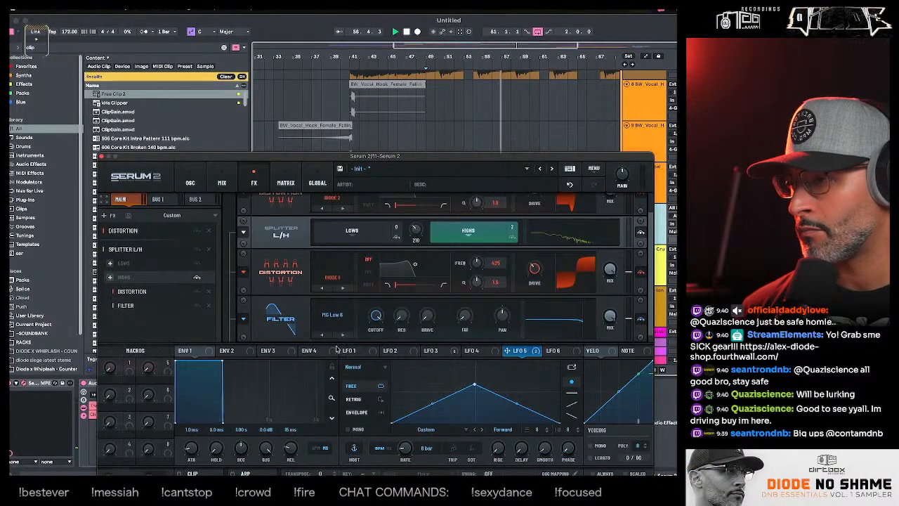
{"action": "left_click_drag", "start_coordinate": [578, 320], "coordinate": [554, 329]}
{"action": "left_click_drag", "start_coordinate": [578, 321], "coordinate": [561, 327]}
{"action": "key", "text": "space"}
{"action": "key", "text": "space"}
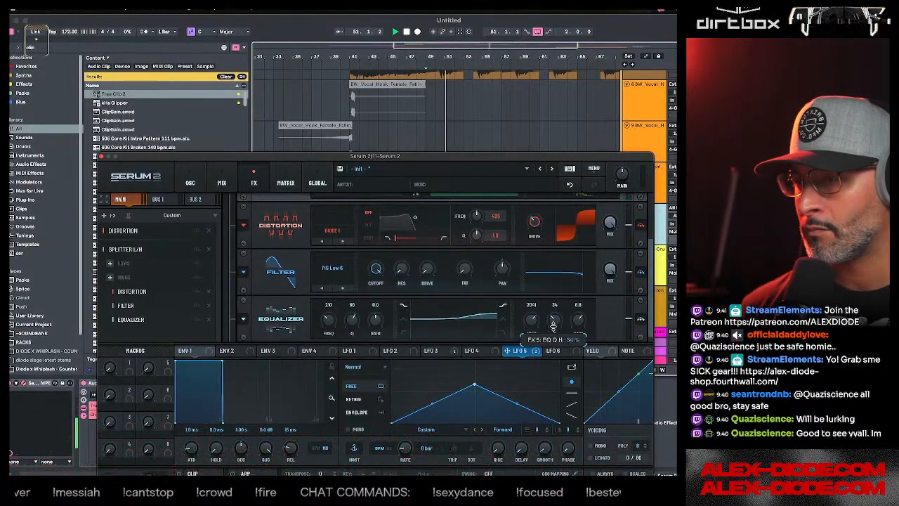
{"action": "key", "text": "space"}
{"action": "key", "text": "space"}
- Assign LFO 5 to Filter 2's cutoff, play the bass from bar 49 and open the cutoff's modulation options
{"action": "left_click", "coordinate": [190, 180]}
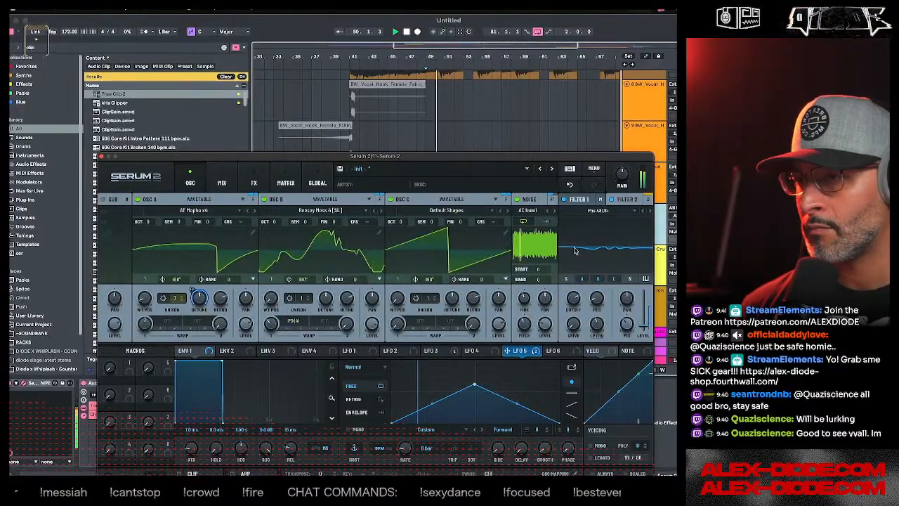
{"action": "left_click_drag", "start_coordinate": [600, 304], "coordinate": [573, 325]}
{"action": "key", "text": "space"}
{"action": "key", "text": "space"}
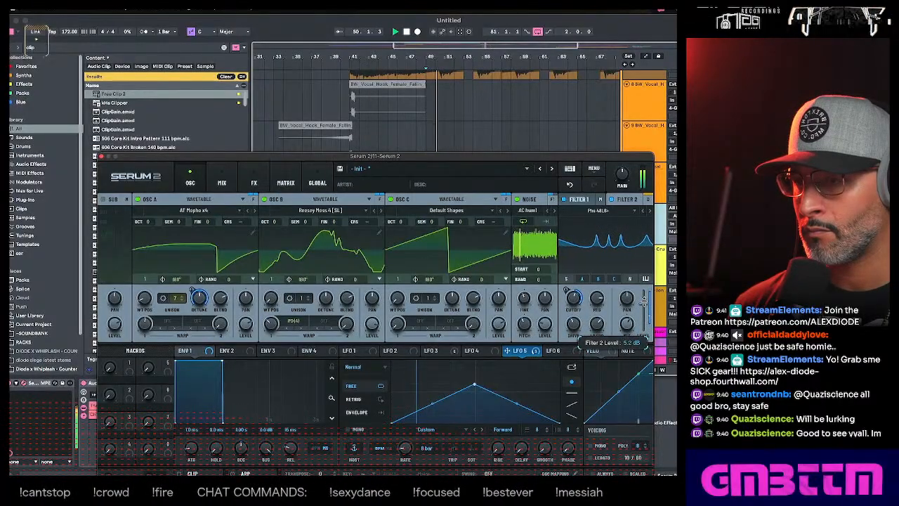
{"action": "right_click", "coordinate": [575, 306]}
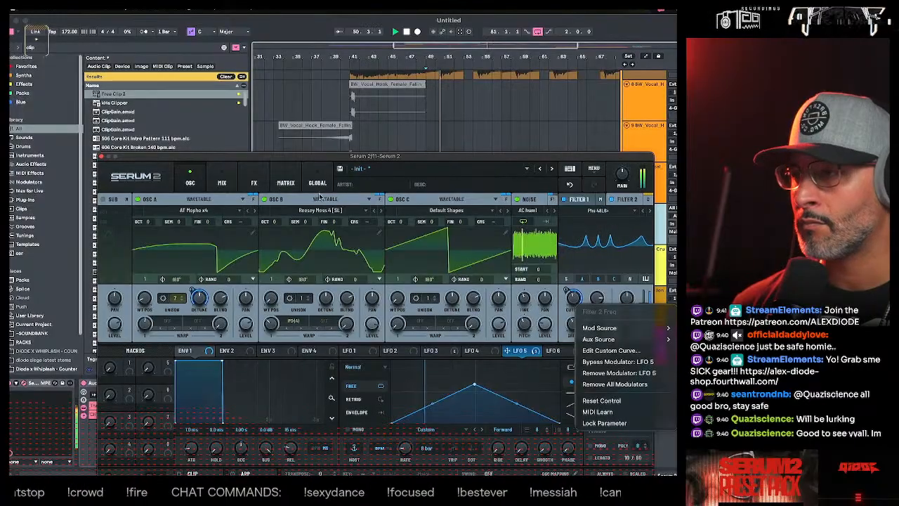
- Review the effects available for the splitter's Highs band, the oscillator settings and the mixer routing
{"action": "left_click", "coordinate": [254, 183]}
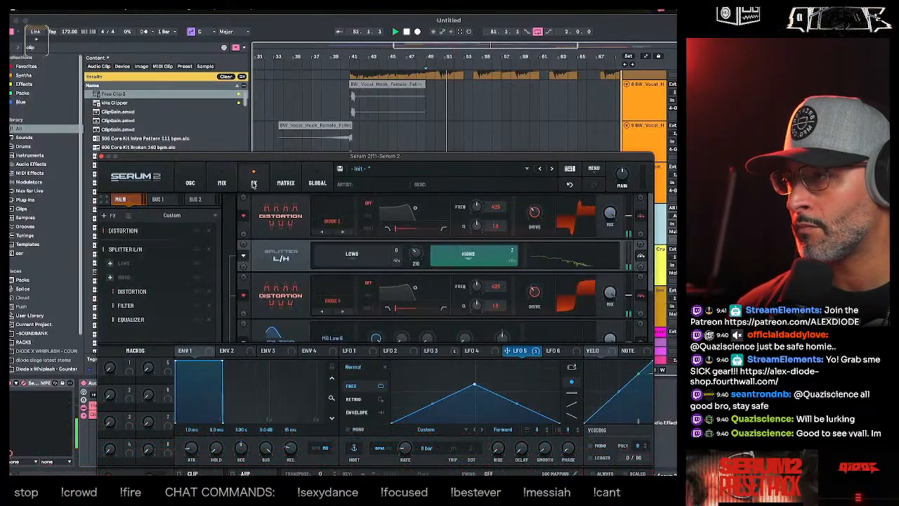
{"action": "left_click", "coordinate": [110, 277]}
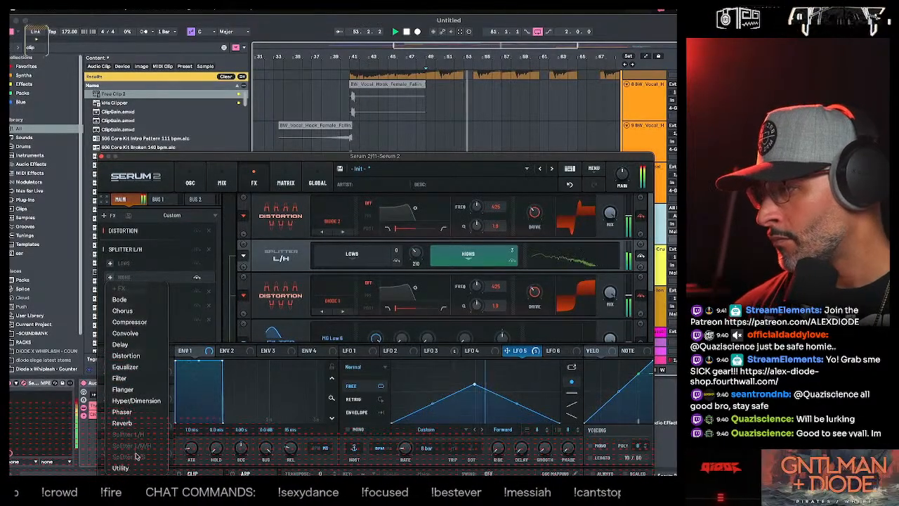
{"action": "left_click", "coordinate": [270, 272]}
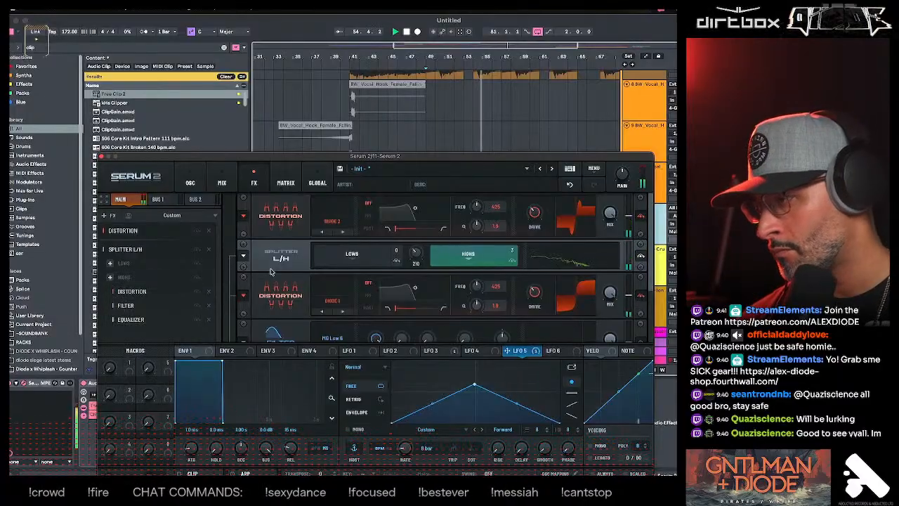
{"action": "left_click", "coordinate": [190, 183]}
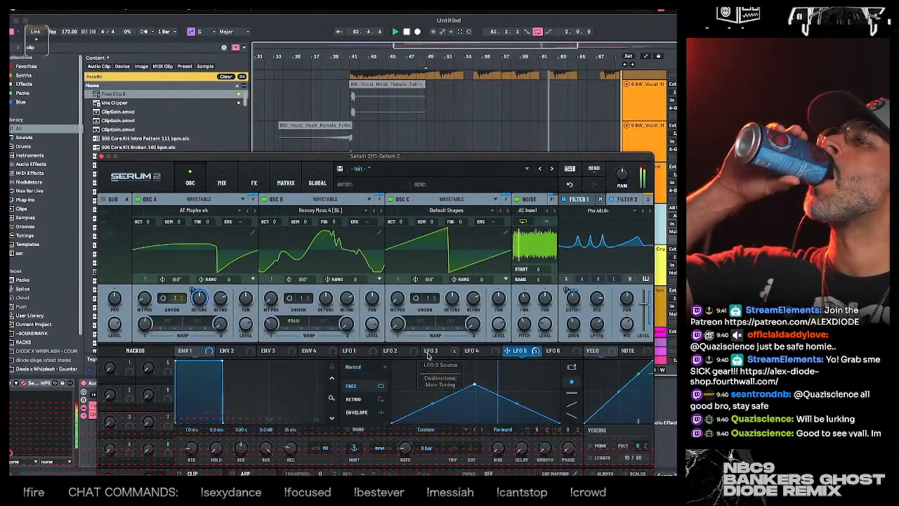
{"action": "left_click", "coordinate": [222, 183]}
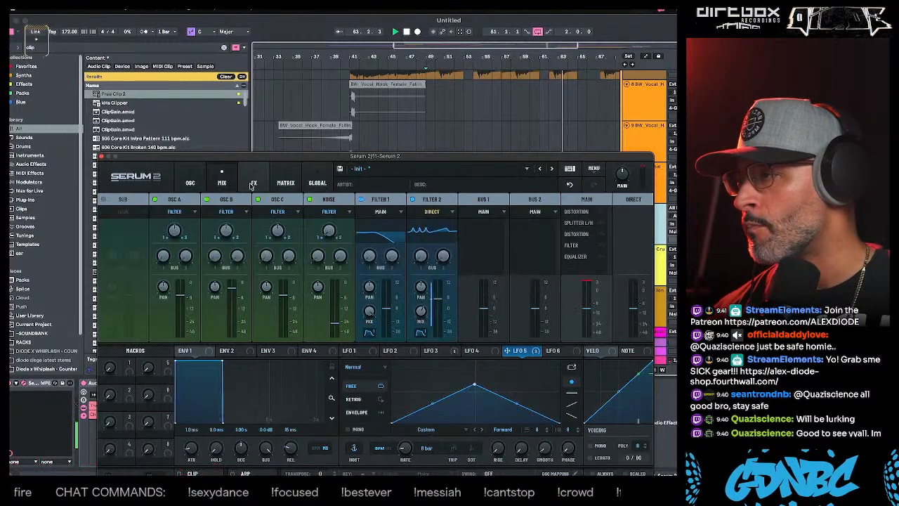
- Add a Filter effect after the splitter in the main effects chain and set its type to BP 12
{"action": "left_click", "coordinate": [254, 182]}
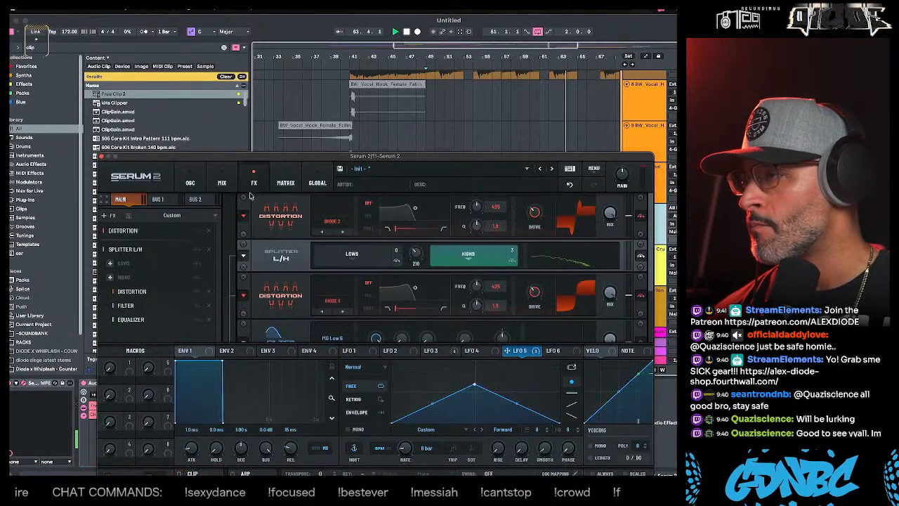
{"action": "left_click", "coordinate": [106, 215]}
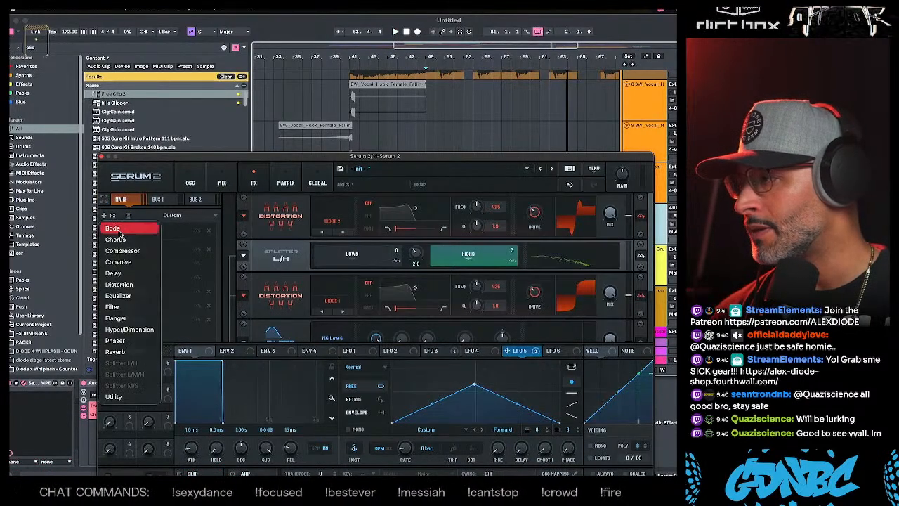
{"action": "left_click", "coordinate": [121, 306]}
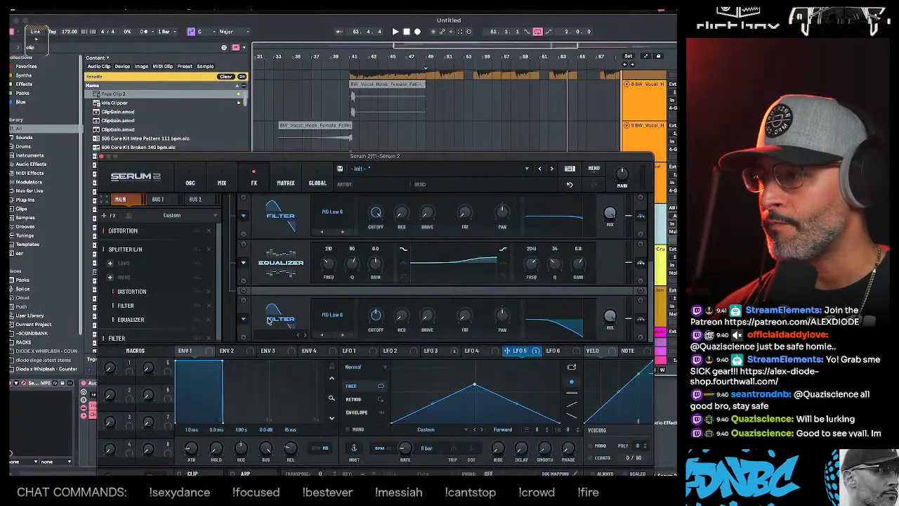
{"action": "left_click", "coordinate": [323, 334]}
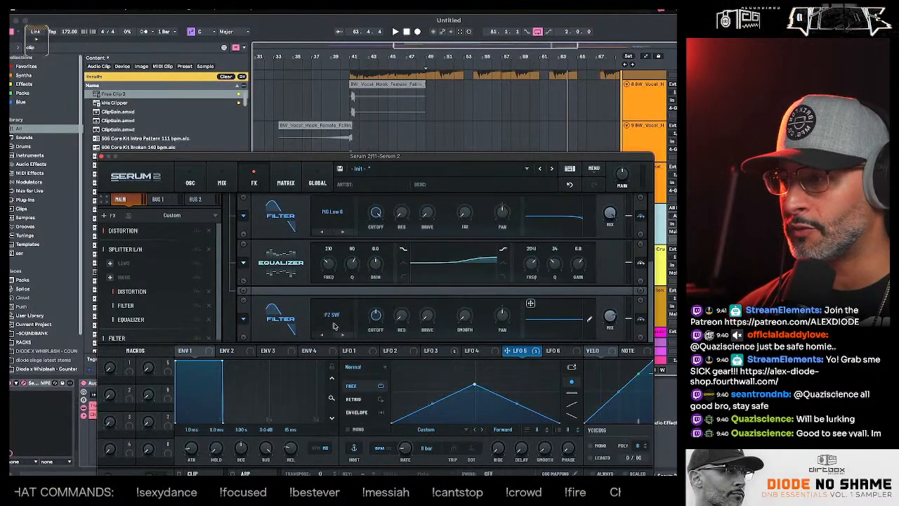
{"action": "left_click", "coordinate": [334, 326]}
{"action": "mouse_move", "coordinate": [345, 348]}
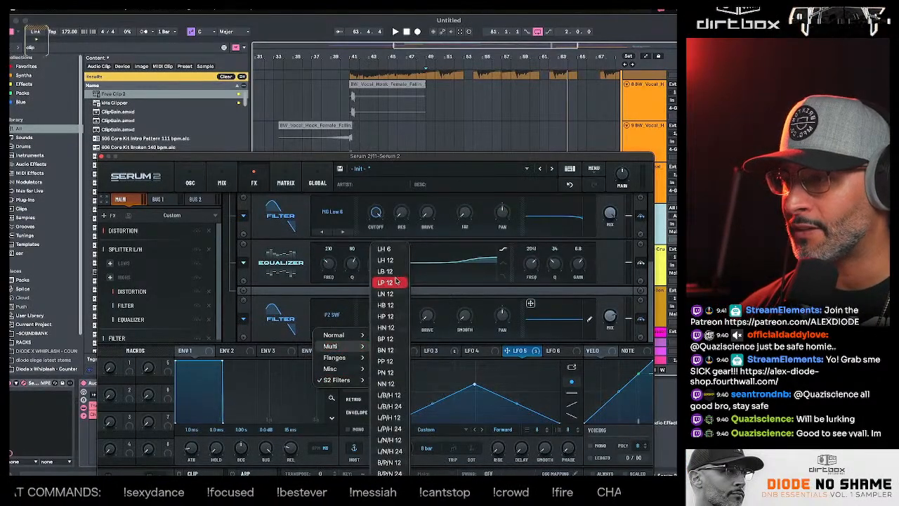
{"action": "left_click", "coordinate": [395, 339]}
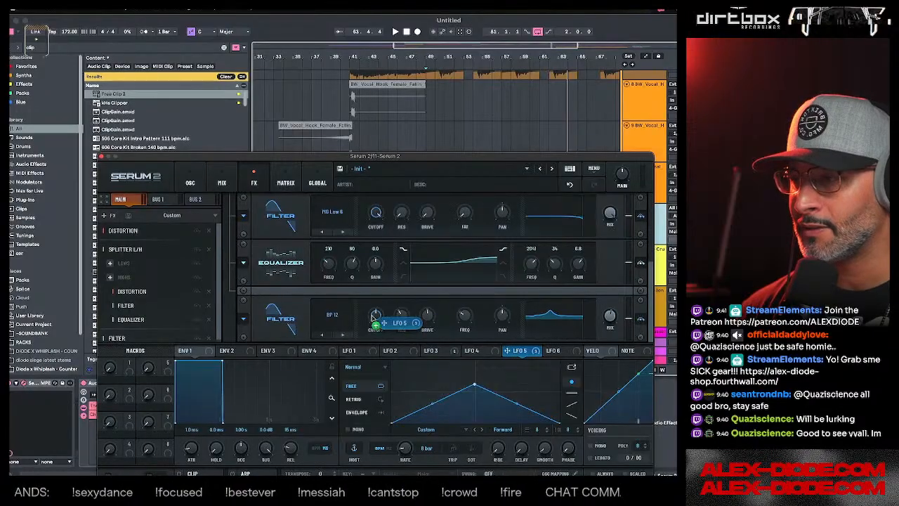
- Modulate the BP 12 filter's cutoff with LFO 5, adjust the modulation depth during playback, and close Serum 2's window
{"action": "key", "text": "space"}
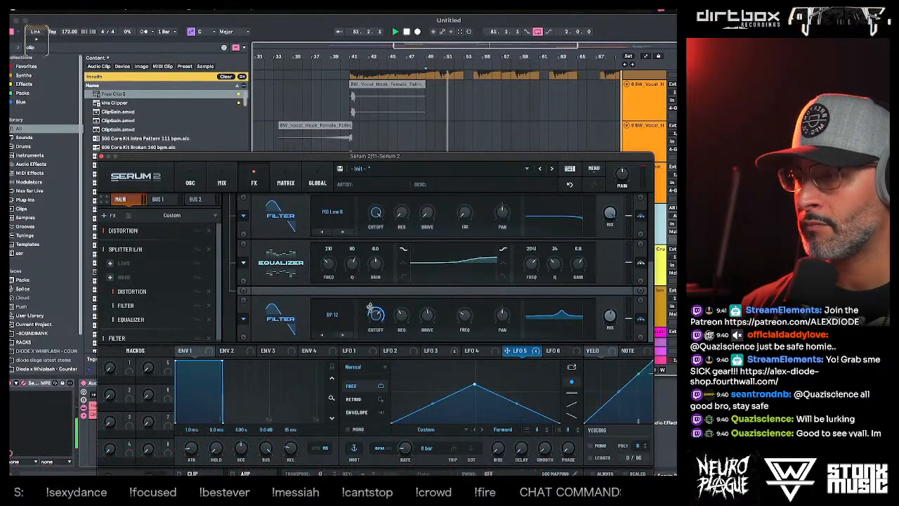
{"action": "left_click_drag", "start_coordinate": [370, 306], "coordinate": [364, 351]}
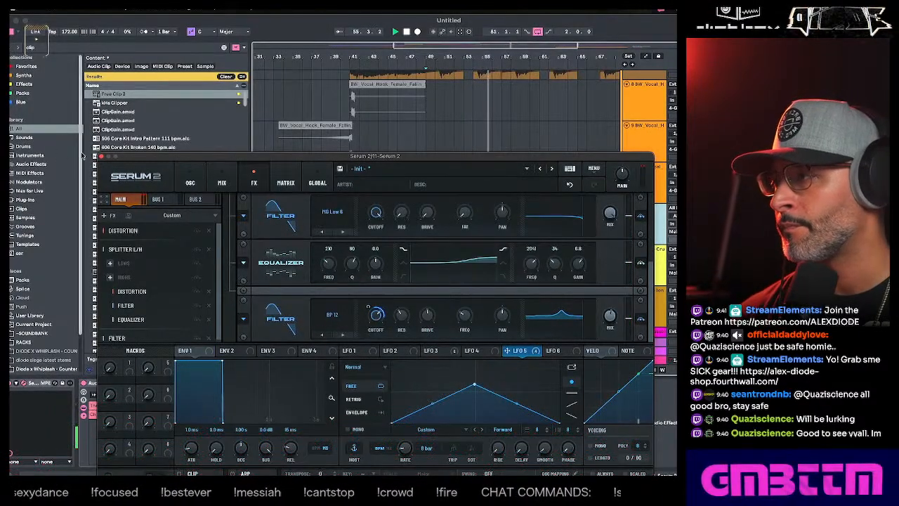
{"action": "left_click", "coordinate": [102, 157]}
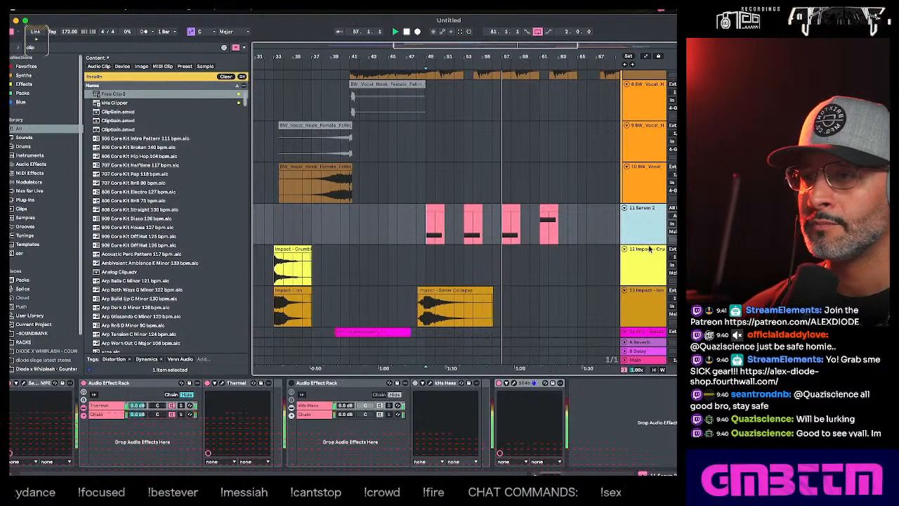
{"action": "left_click", "coordinate": [32, 49]}
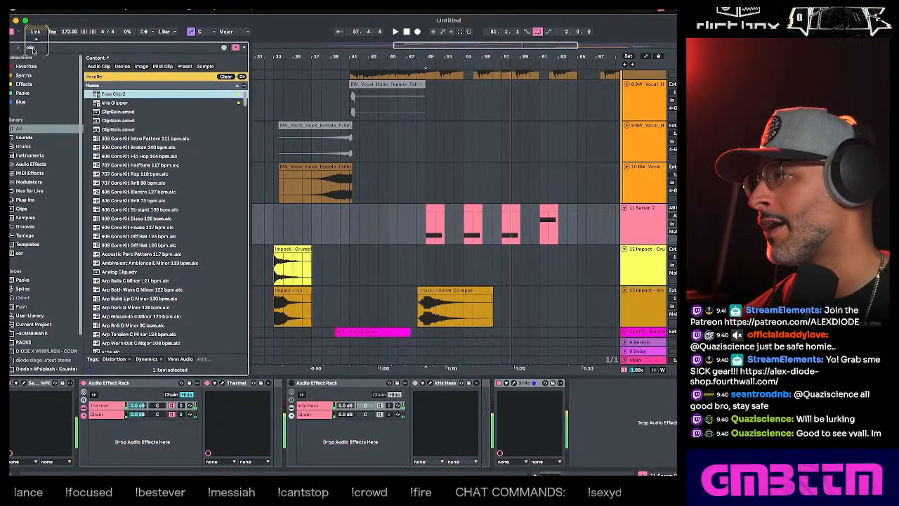
{"action": "type", "text": "rever"}
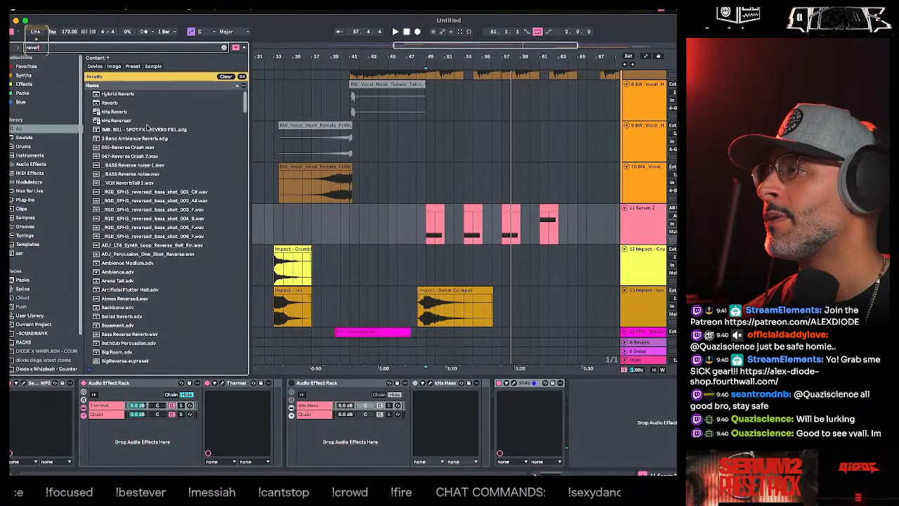
{"action": "left_click", "coordinate": [109, 103]}
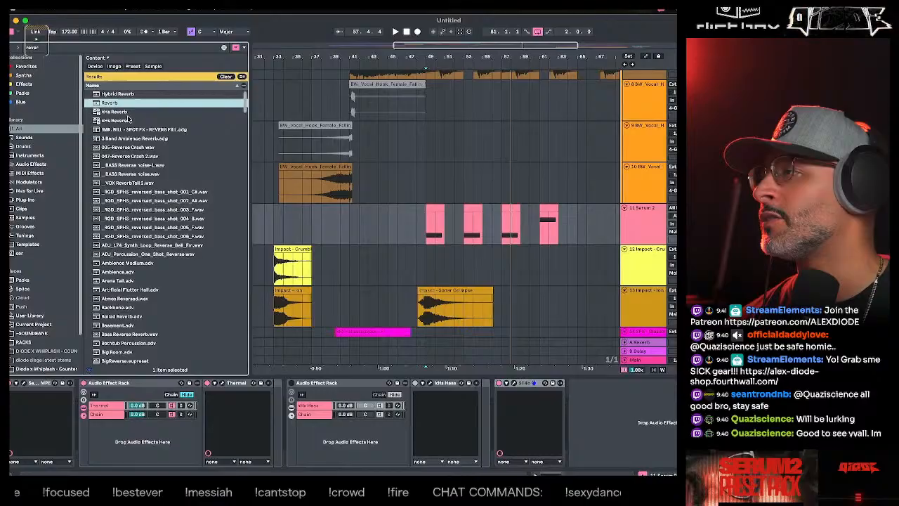
- Search the browser for "valh" and add ValhallaVintageVerb to the Serum 2 track
{"action": "left_click", "coordinate": [35, 47]}
{"action": "type", "text": "valh"}
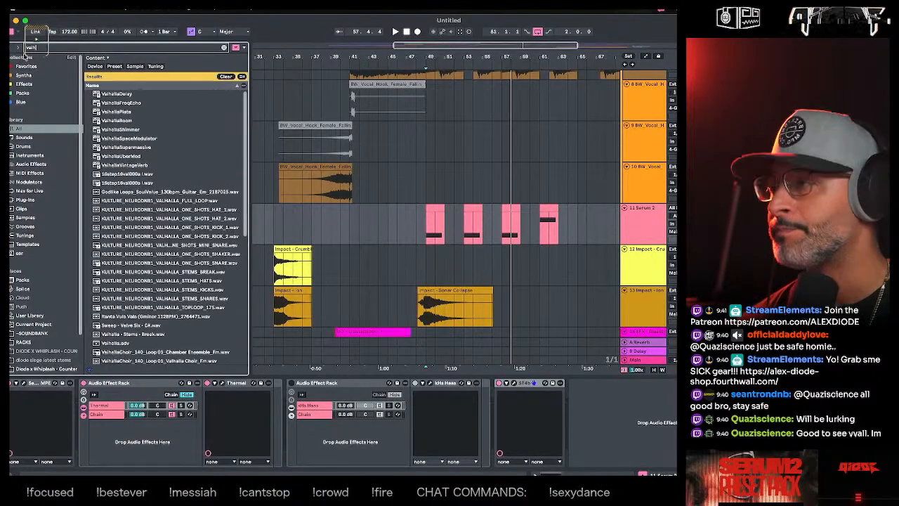
{"action": "left_click", "coordinate": [131, 129]}
{"action": "left_click", "coordinate": [121, 156]}
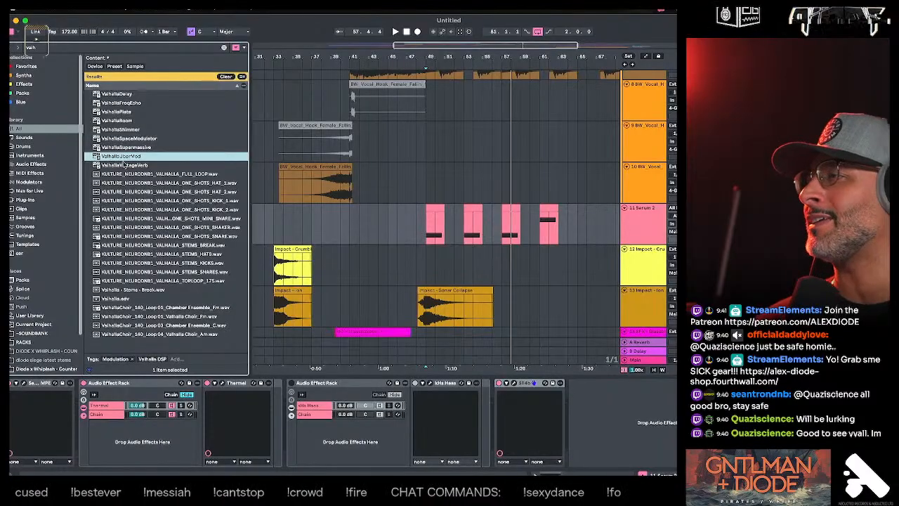
{"action": "left_click", "coordinate": [124, 165]}
{"action": "left_click_drag", "start_coordinate": [637, 228], "coordinate": [640, 231]}
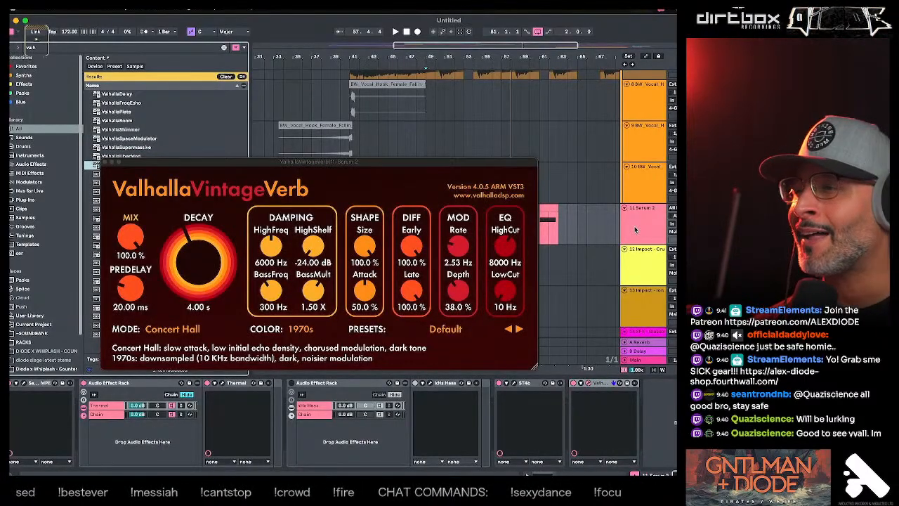
{"action": "left_click_drag", "start_coordinate": [256, 163], "coordinate": [310, 121]}
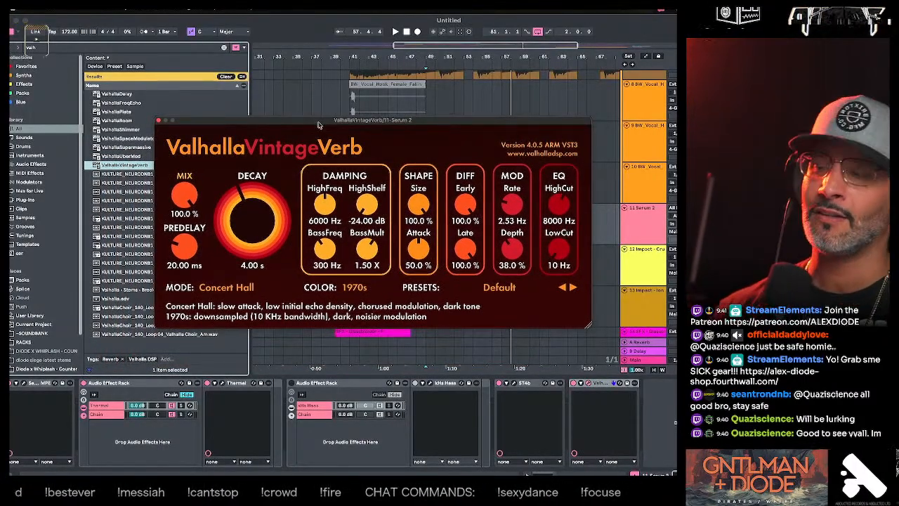
{"action": "left_click_drag", "start_coordinate": [379, 123], "coordinate": [379, 128]}
- Play the bass through the reverb, raise its LowCut to 420 Hz and set the mix to 17.7%
{"action": "key", "text": "space"}
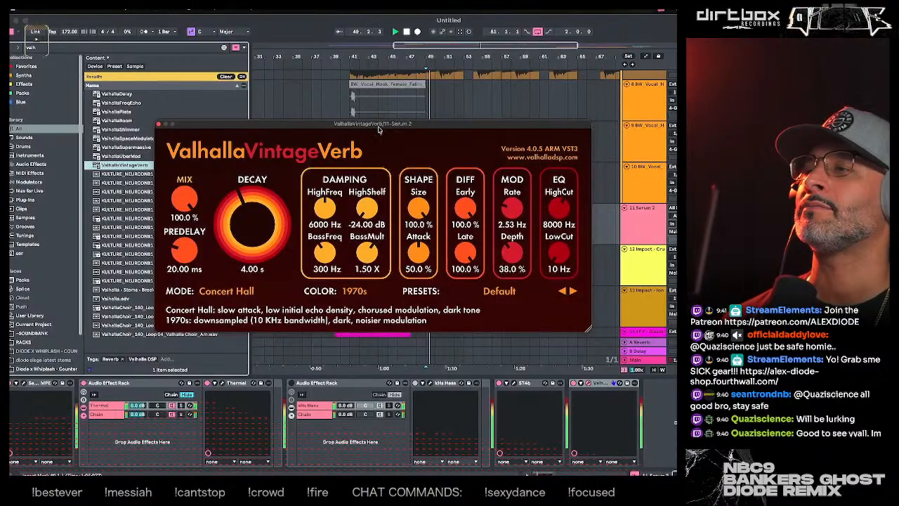
{"action": "left_click_drag", "start_coordinate": [562, 260], "coordinate": [569, 233]}
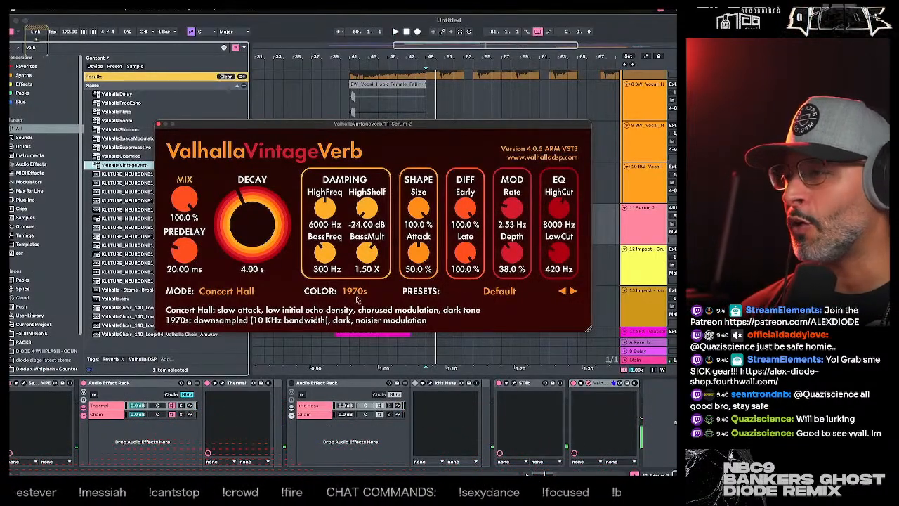
{"action": "left_click_drag", "start_coordinate": [187, 201], "coordinate": [196, 224]}
{"action": "key", "text": "space"}
- Set the reverb's predelay to 82.40 ms, HighShelf damping to -18.26 dB and mix to 9.0%
{"action": "left_click_drag", "start_coordinate": [192, 255], "coordinate": [196, 235]}
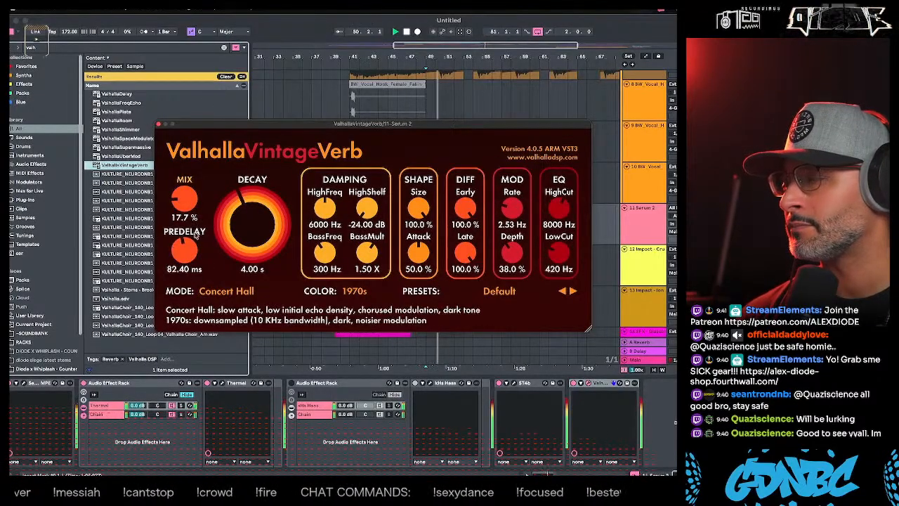
{"action": "left_click_drag", "start_coordinate": [368, 208], "coordinate": [370, 185]}
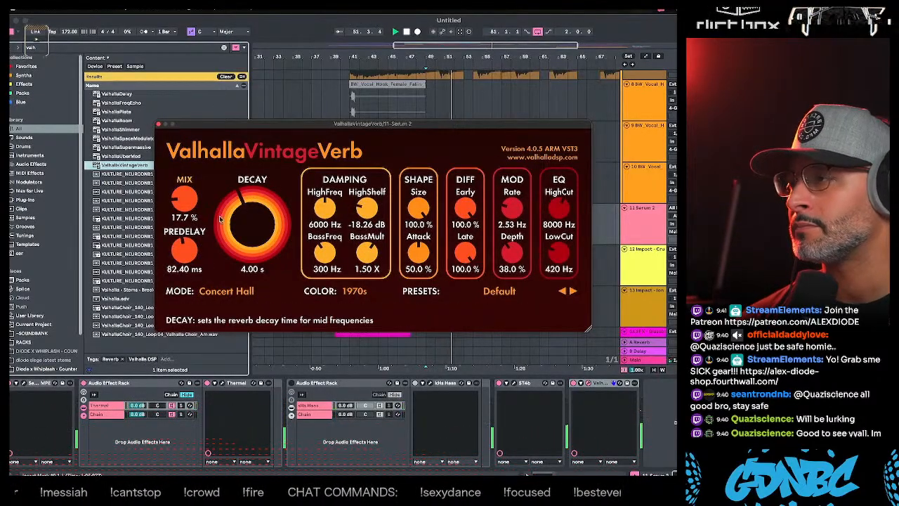
{"action": "mouse_move", "coordinate": [189, 208]}
{"action": "left_mouse_down"}
{"action": "mouse_move", "coordinate": [189, 195]}
{"action": "mouse_move", "coordinate": [186, 209]}
{"action": "left_mouse_up"}
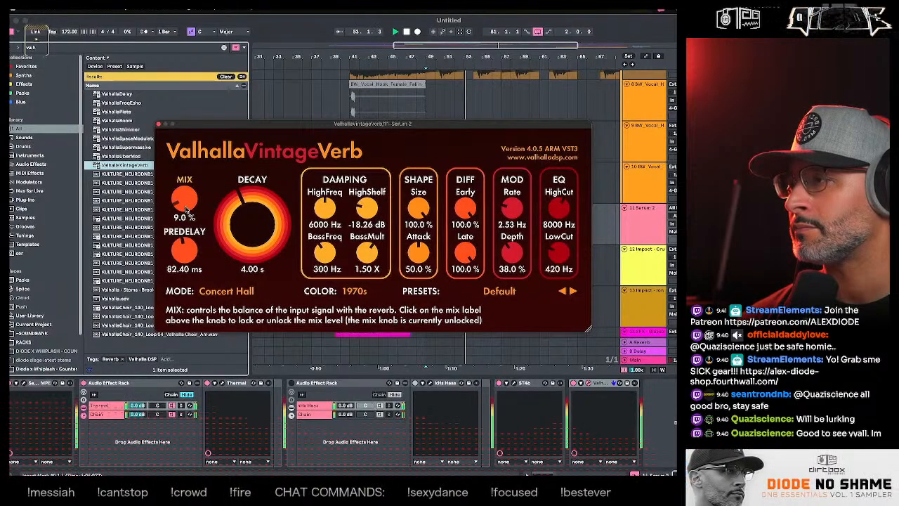
- Set the reverb's BassFreq damping to 3650 Hz and its mix to 12.5%, and close the reverb window
{"action": "left_click_drag", "start_coordinate": [325, 252], "coordinate": [319, 190]}
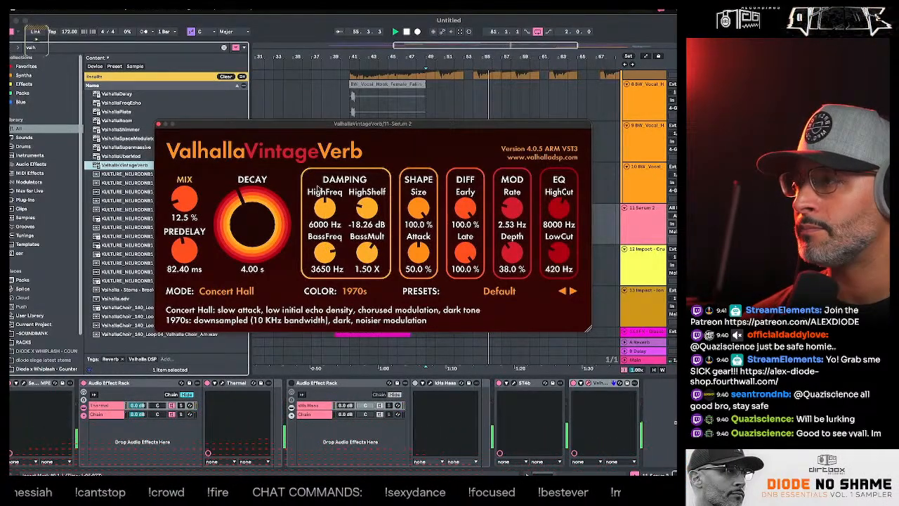
{"action": "left_click", "coordinate": [158, 125]}
{"action": "left_click", "coordinate": [640, 226]}
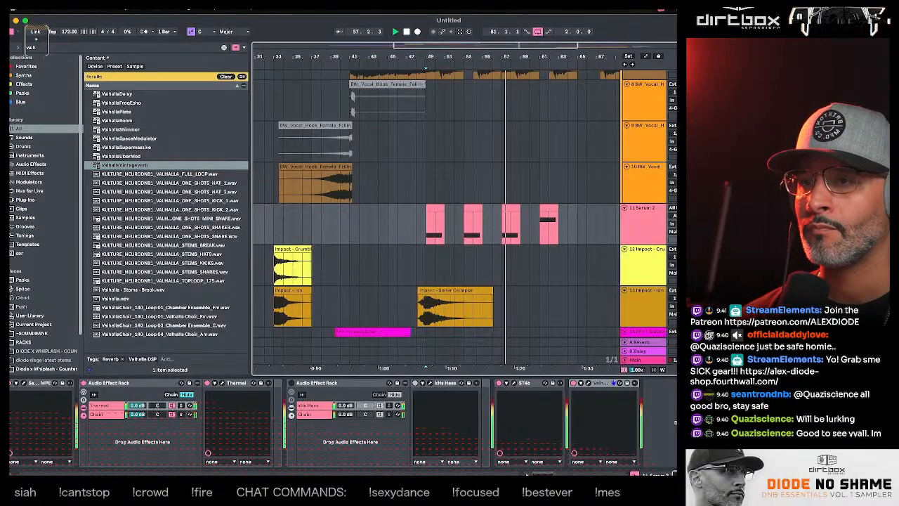
- Search the browser for "clip", add Free Clip 2 to the Serum 2 track, replay the bass from bar 49 and close the clipper window
{"action": "left_click", "coordinate": [641, 226]}
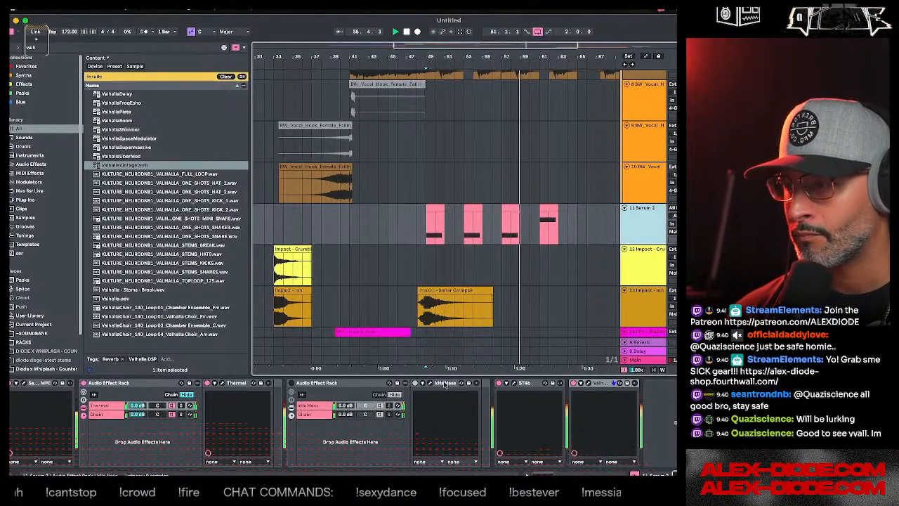
{"action": "left_click", "coordinate": [40, 48]}
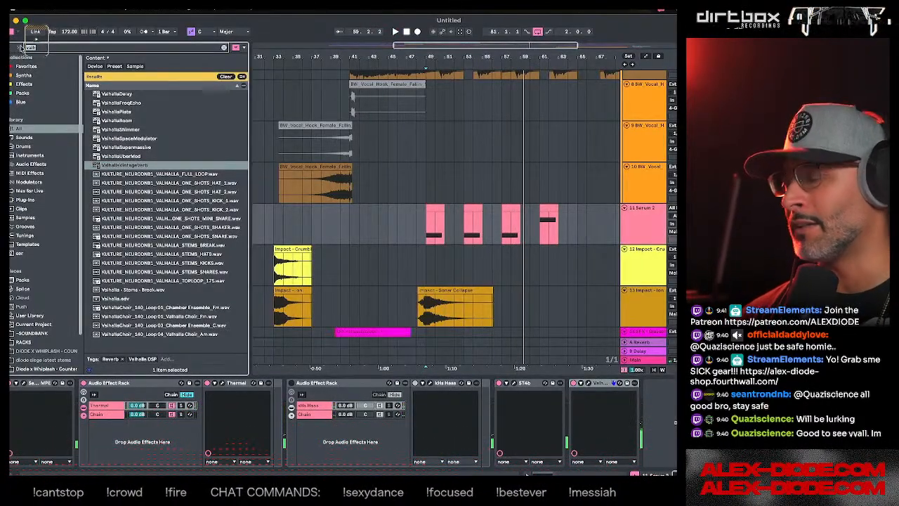
{"action": "type", "text": "clip"}
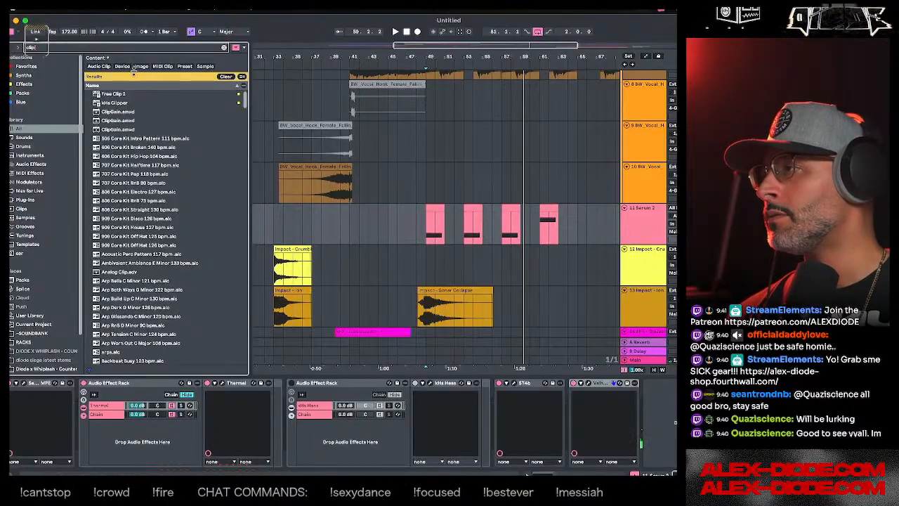
{"action": "double_click", "coordinate": [120, 94]}
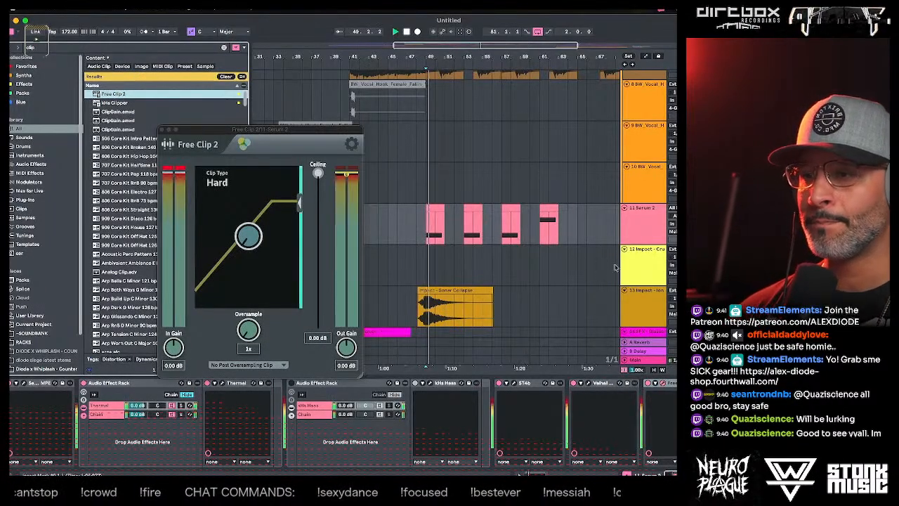
{"action": "left_click", "coordinate": [433, 191]}
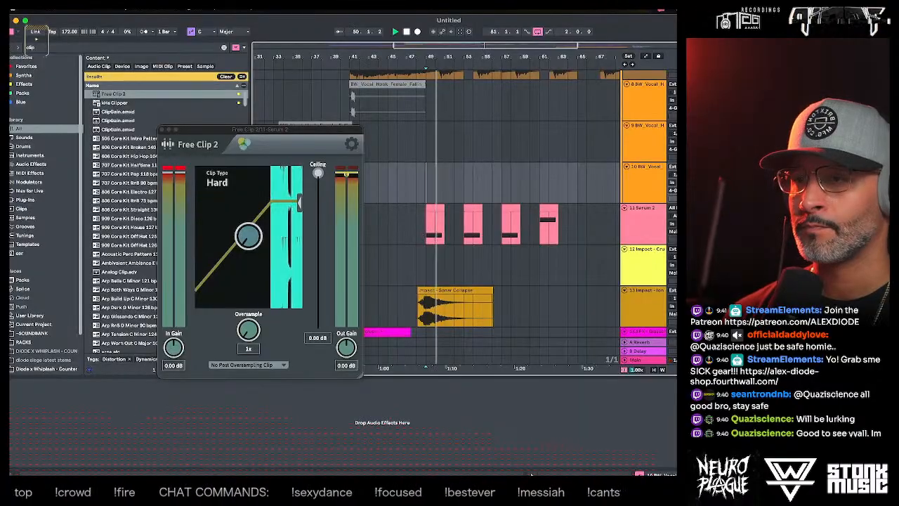
{"action": "left_click", "coordinate": [162, 129]}
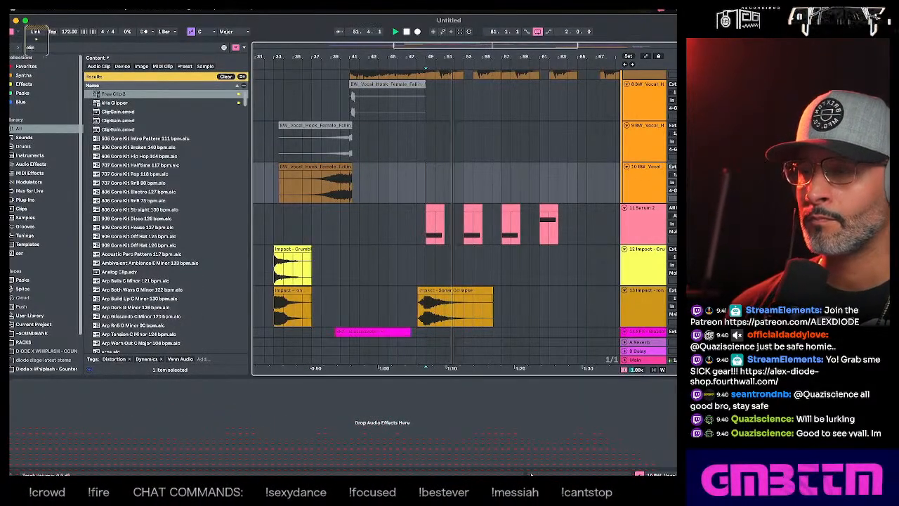
- Examine the riser, snare and bass tracks leading into the drop at bar 81 while the arrangement plays
{"action": "left_click", "coordinate": [632, 236]}
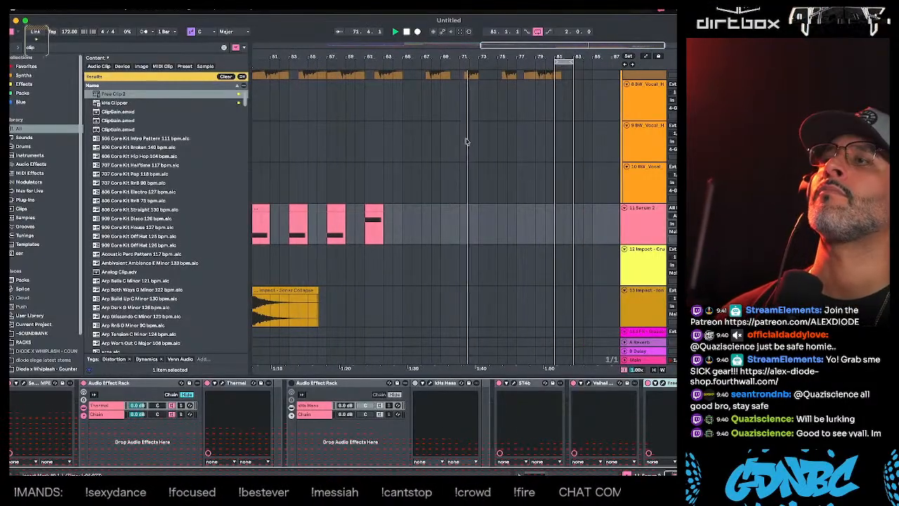
{"action": "scroll", "coordinate": [420, 162], "scroll_direction": "down", "scroll_amount": 5}
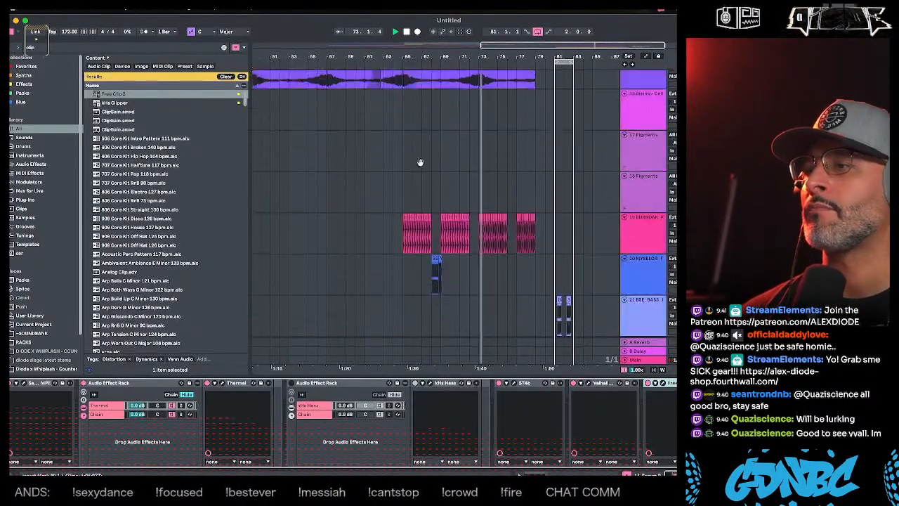
{"action": "scroll", "coordinate": [420, 161], "scroll_direction": "down", "scroll_amount": 8}
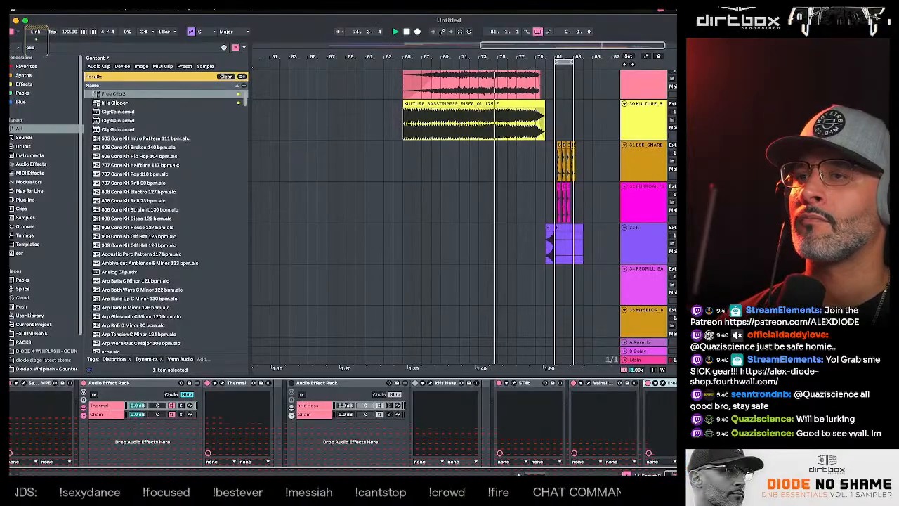
{"action": "scroll", "coordinate": [395, 168], "scroll_direction": "up", "scroll_amount": 2}
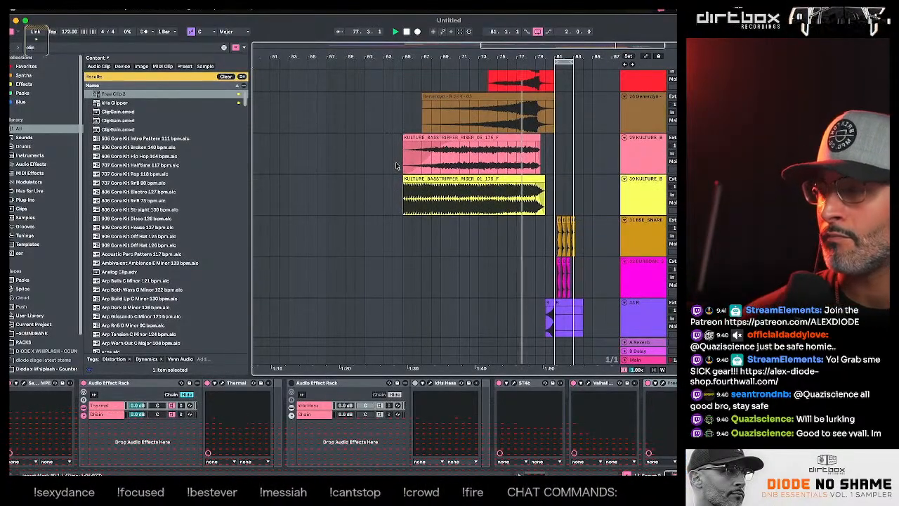
{"action": "left_click", "coordinate": [649, 265]}
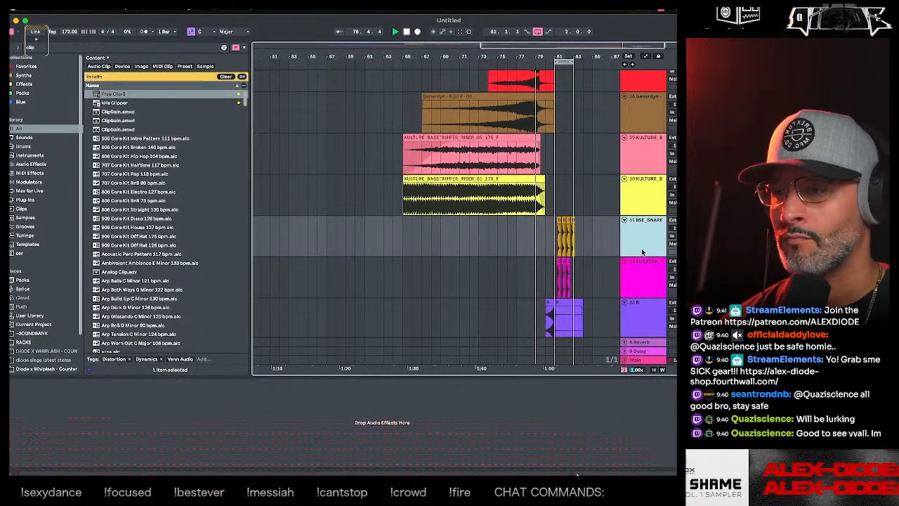
{"action": "left_click", "coordinate": [649, 242]}
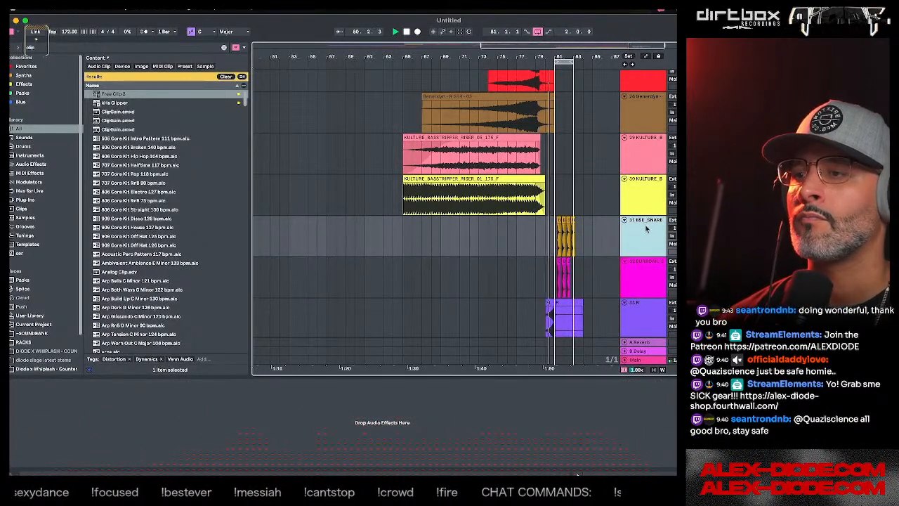
{"action": "left_click_drag", "start_coordinate": [588, 56], "coordinate": [520, 168]}
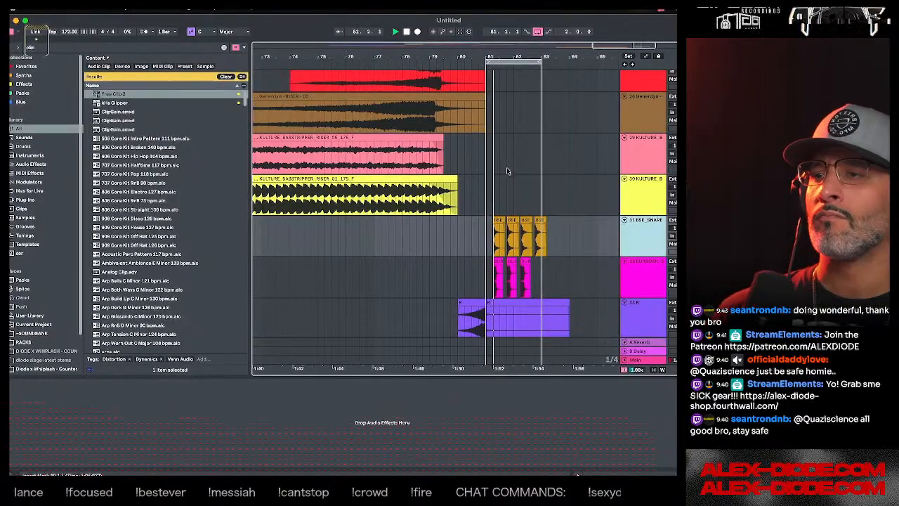
{"action": "scroll", "coordinate": [510, 172], "scroll_direction": "down", "scroll_amount": 1}
{"action": "scroll", "coordinate": [510, 172], "scroll_direction": "up", "scroll_amount": 15}
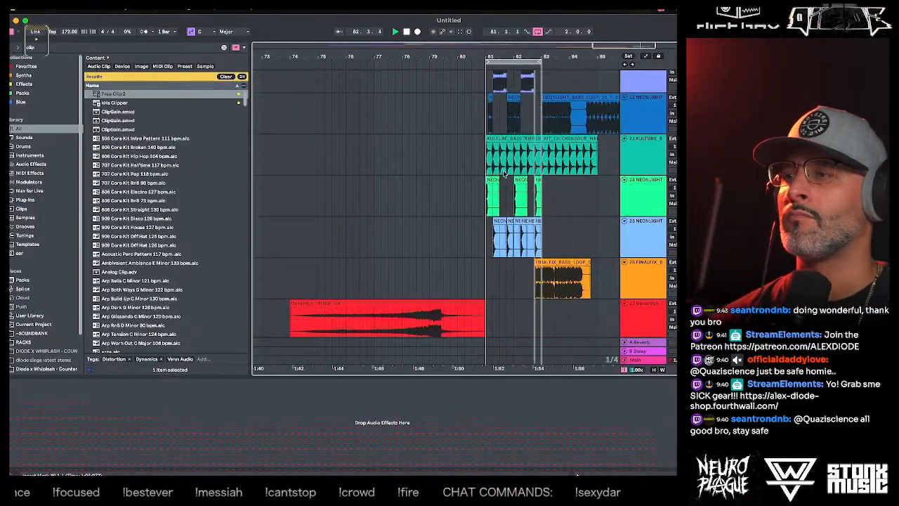
- Insert a new MIDI track directly below the BSE_BASS track, with the insert marker at 81.2
{"action": "left_click", "coordinate": [638, 199]}
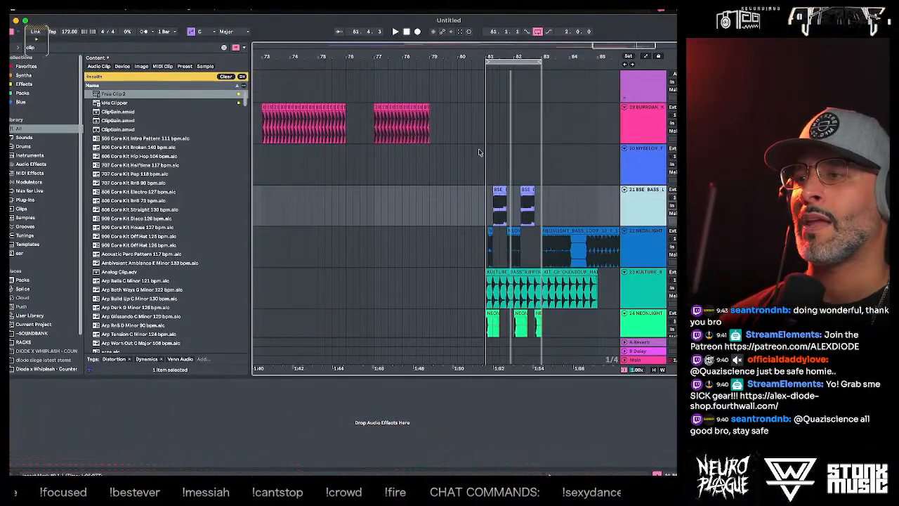
{"action": "left_click_drag", "start_coordinate": [500, 57], "coordinate": [495, 76]}
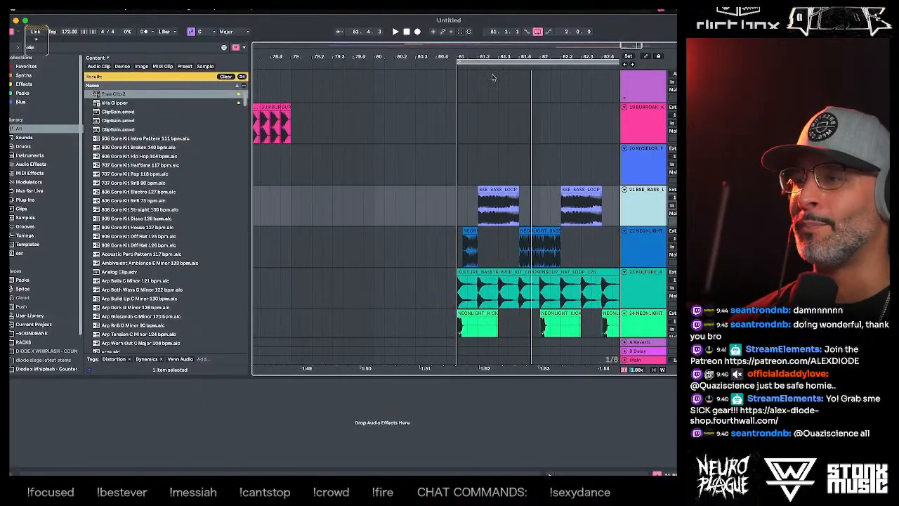
{"action": "left_click", "coordinate": [485, 157]}
{"action": "left_click", "coordinate": [632, 201]}
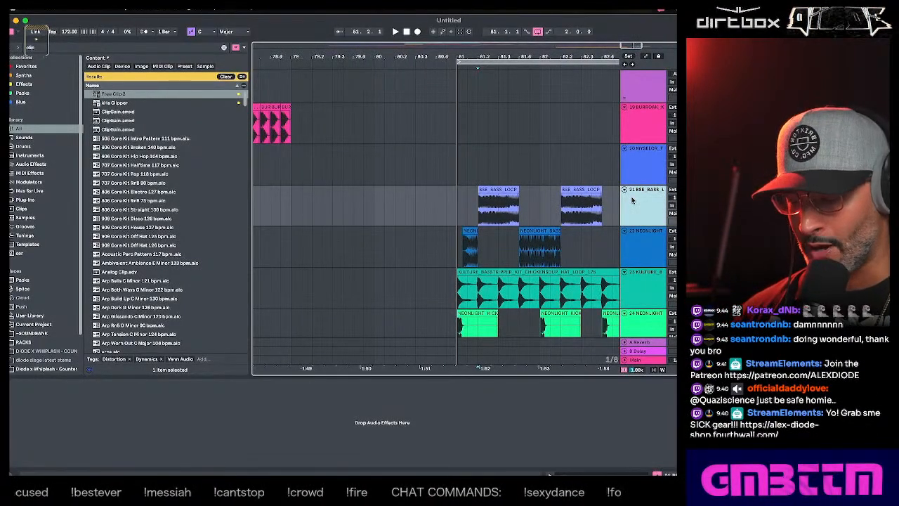
{"action": "right_click", "coordinate": [640, 201]}
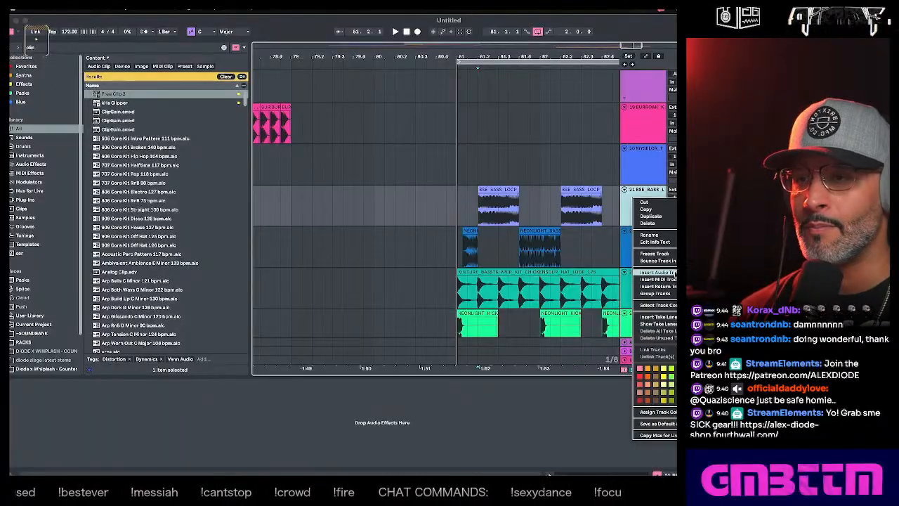
{"action": "left_click", "coordinate": [658, 279]}
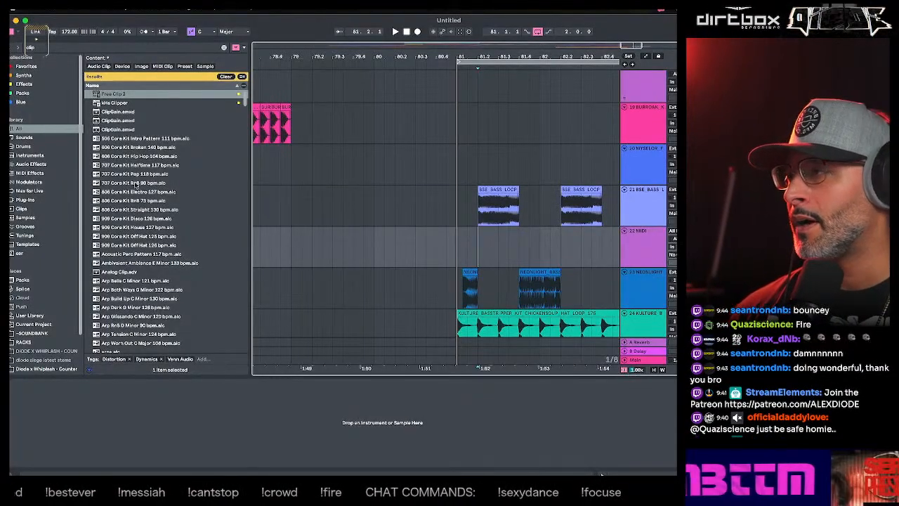
- Search the browser for "serum", load Serum 2 onto the new MIDI track and reposition its window
{"action": "left_click_drag", "start_coordinate": [46, 47], "coordinate": [16, 50]}
{"action": "type", "text": "serum"}
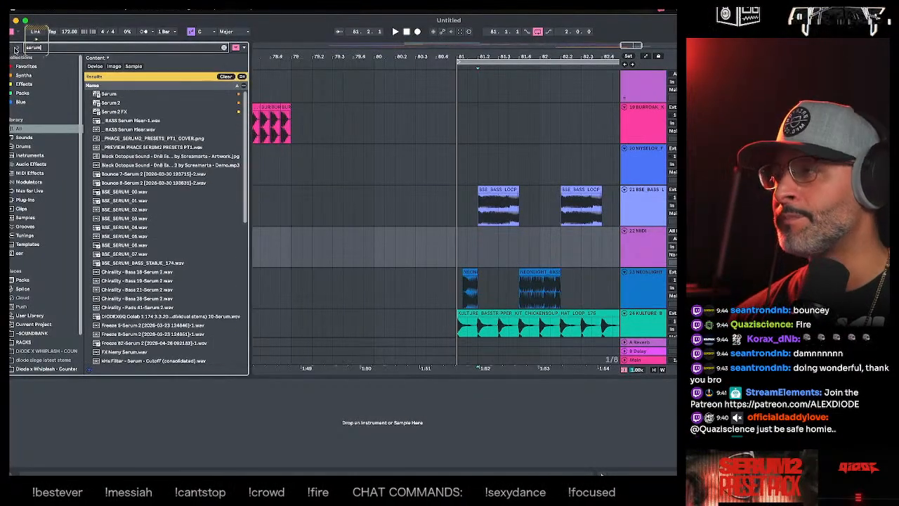
{"action": "left_click_drag", "start_coordinate": [111, 103], "coordinate": [650, 244]}
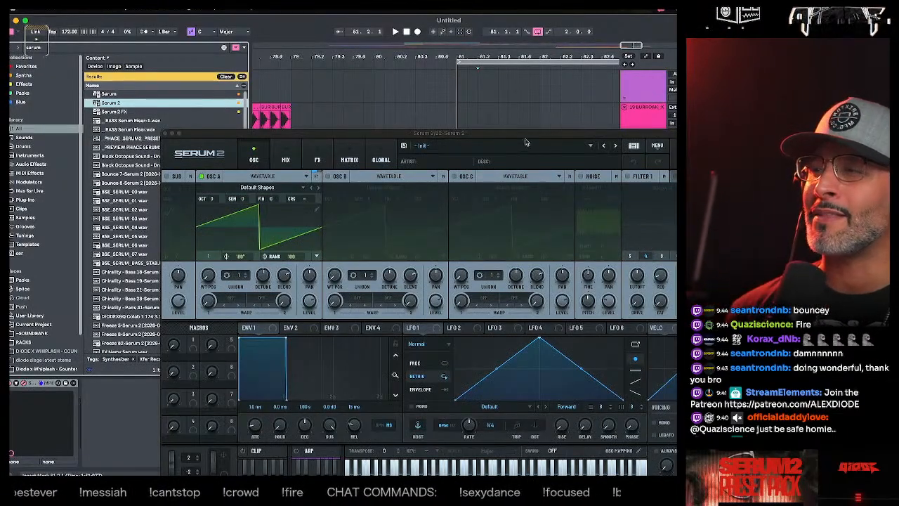
{"action": "left_click_drag", "start_coordinate": [525, 143], "coordinate": [582, 139]}
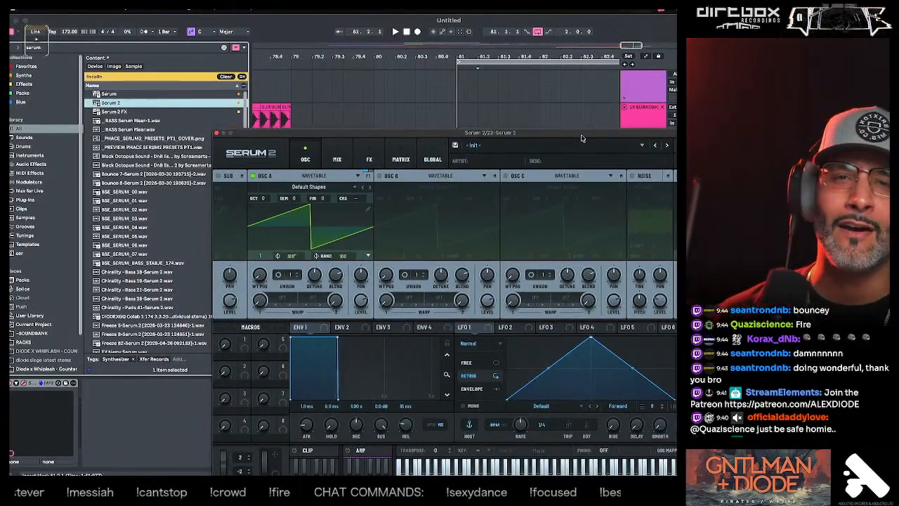
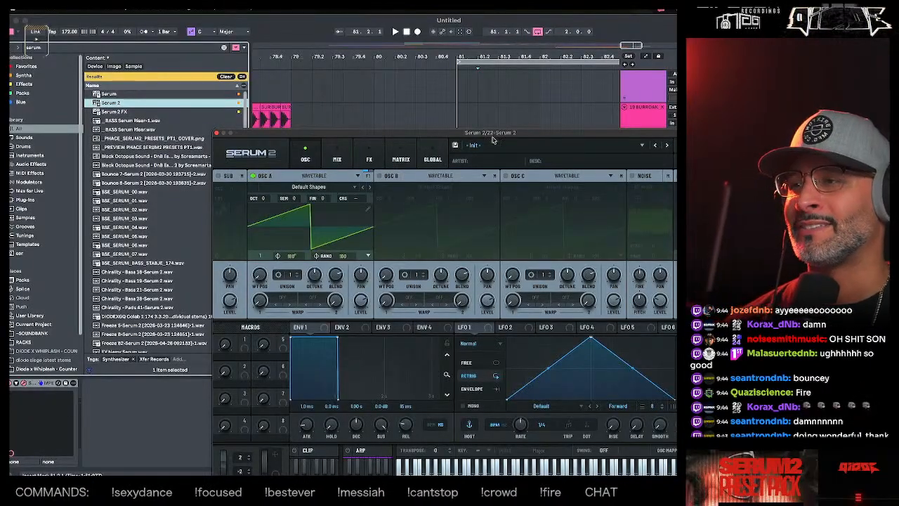
- Move the Serum 2 window out of the way, look through the tracks around bar 81, and bring the window back up
{"action": "left_click_drag", "start_coordinate": [492, 139], "coordinate": [435, 281]}
{"action": "left_click", "coordinate": [464, 231]}
{"action": "key", "text": "space"}
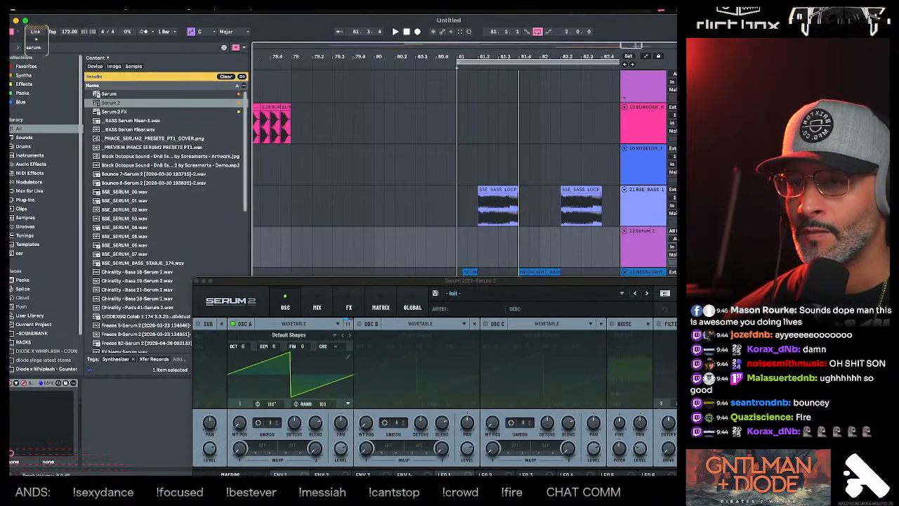
{"action": "scroll", "coordinate": [645, 241], "scroll_direction": "down", "scroll_amount": 5}
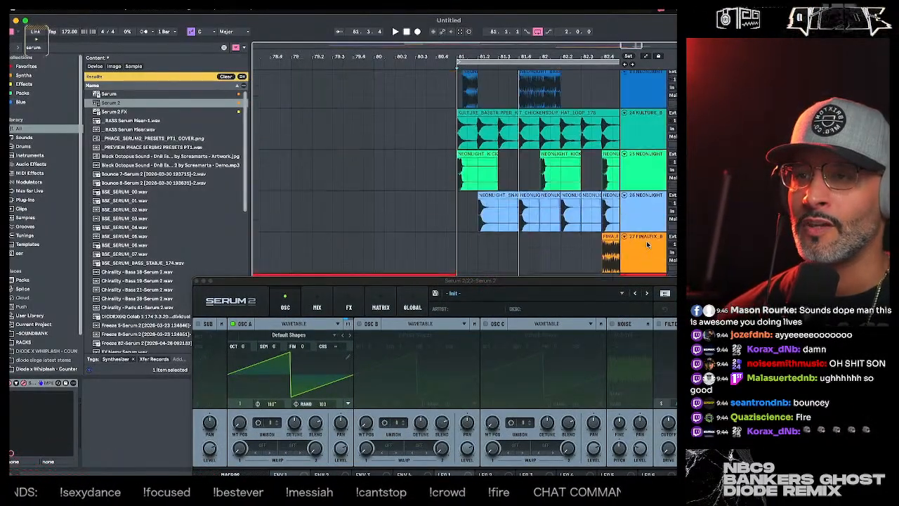
{"action": "scroll", "coordinate": [647, 241], "scroll_direction": "up", "scroll_amount": 10}
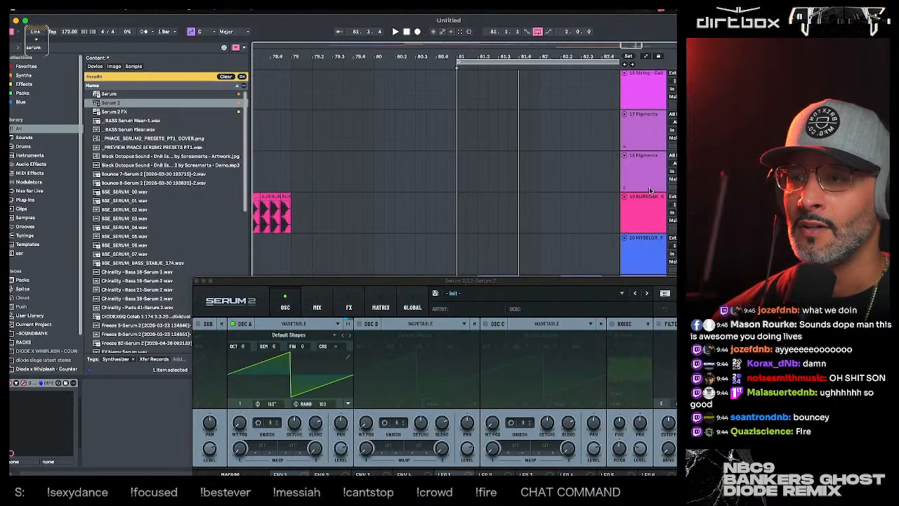
{"action": "scroll", "coordinate": [650, 190], "scroll_direction": "down", "scroll_amount": 15}
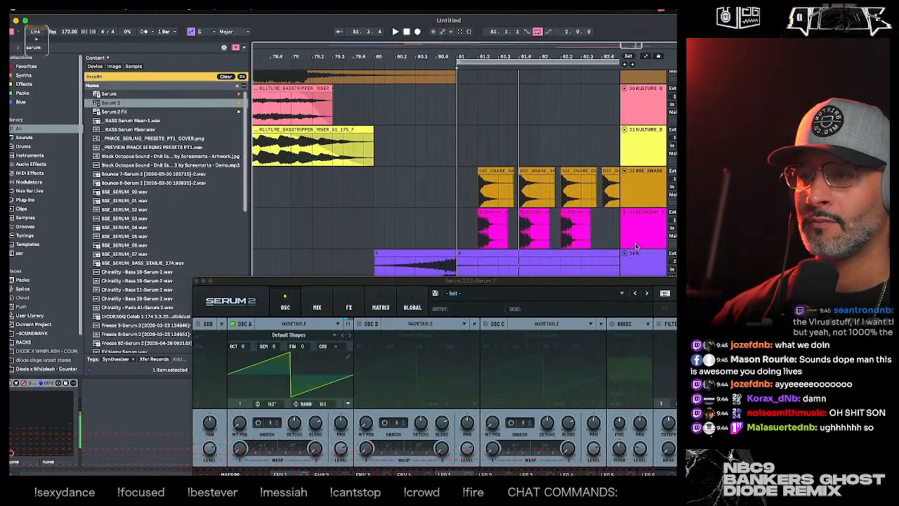
{"action": "left_click_drag", "start_coordinate": [615, 283], "coordinate": [629, 177]}
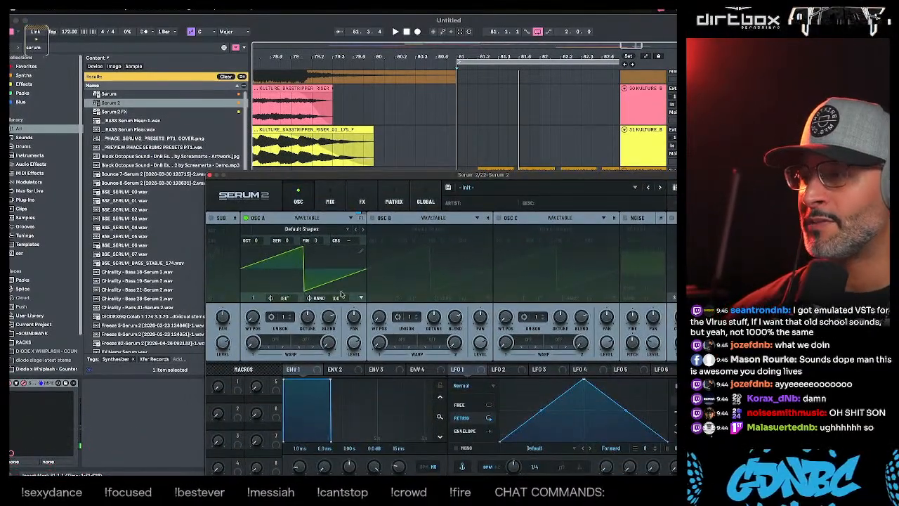
- Try the Reesey Mess 3 [SL] wavetable and a custom one from the DnB Essentials pack on oscillator A
{"action": "left_click", "coordinate": [326, 231]}
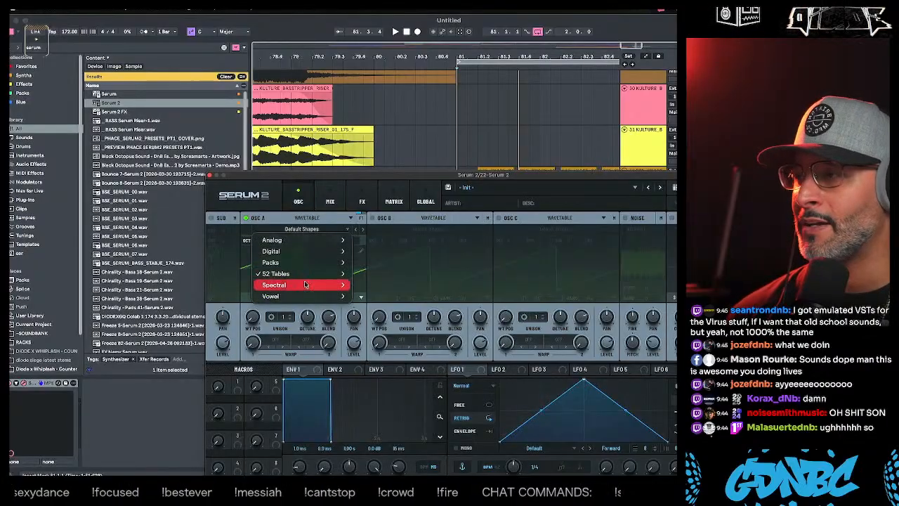
{"action": "mouse_move", "coordinate": [306, 285]}
{"action": "left_click", "coordinate": [378, 314]}
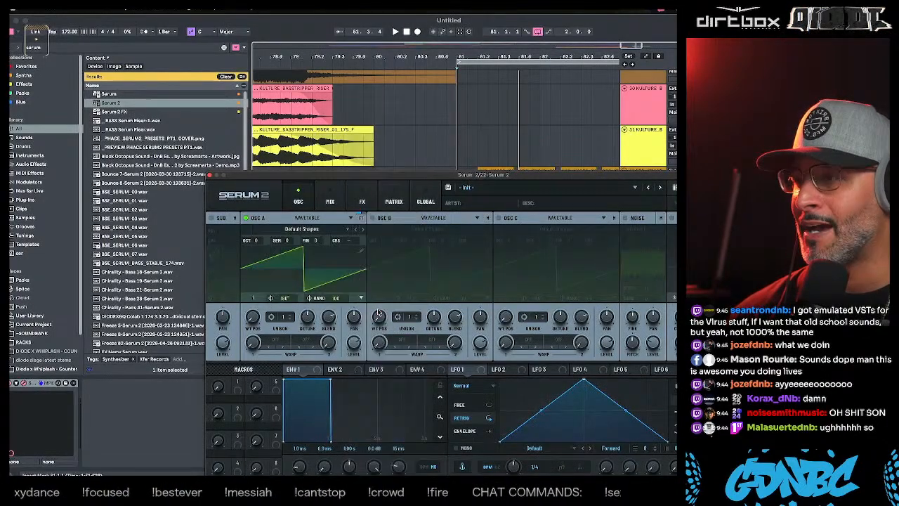
{"action": "left_click", "coordinate": [313, 229]}
{"action": "mouse_move", "coordinate": [281, 262]}
{"action": "mouse_move", "coordinate": [392, 262]}
{"action": "mouse_move", "coordinate": [494, 263]}
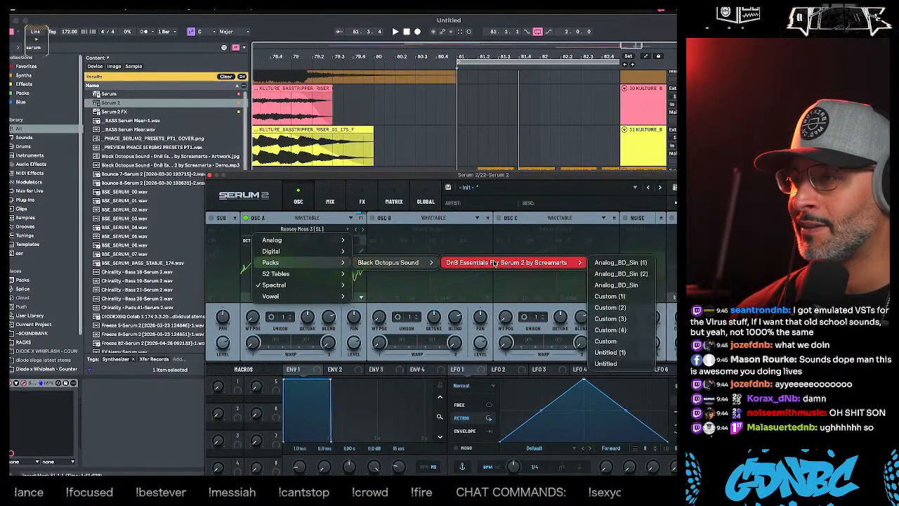
{"action": "left_click", "coordinate": [496, 284]}
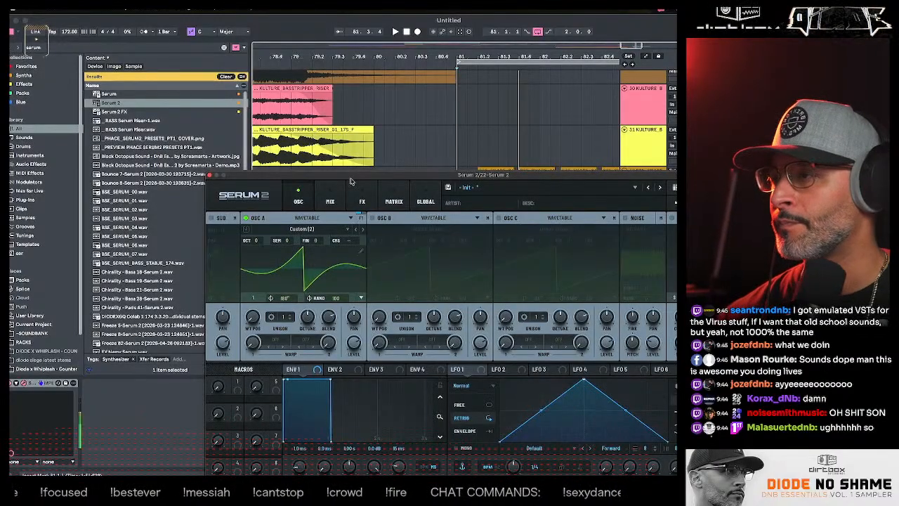
- Audition further wavetables on oscillator A while sweeping the wavetable position, settling on 808 Harms
{"action": "left_click_drag", "start_coordinate": [255, 321], "coordinate": [270, 290]}
{"action": "left_click", "coordinate": [363, 231]}
{"action": "left_click", "coordinate": [363, 233]}
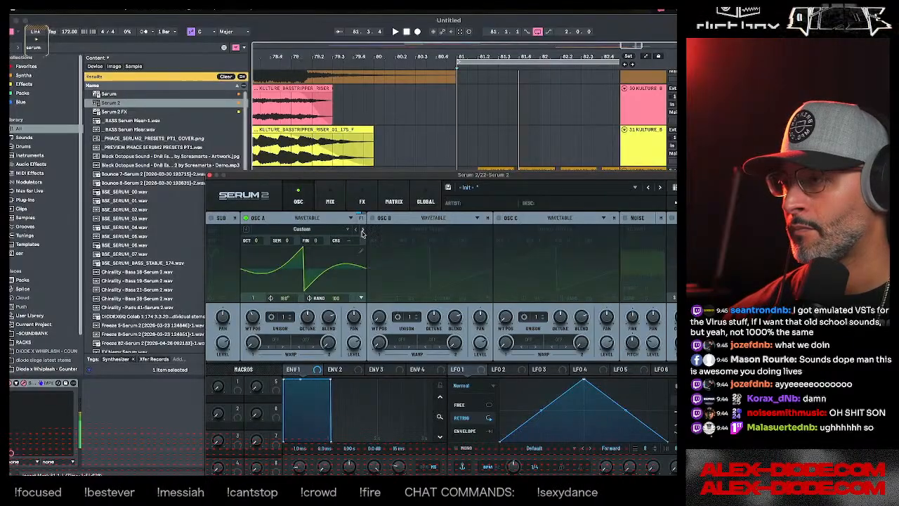
{"action": "left_click", "coordinate": [363, 233]}
{"action": "left_click_drag", "start_coordinate": [254, 316], "coordinate": [252, 370]}
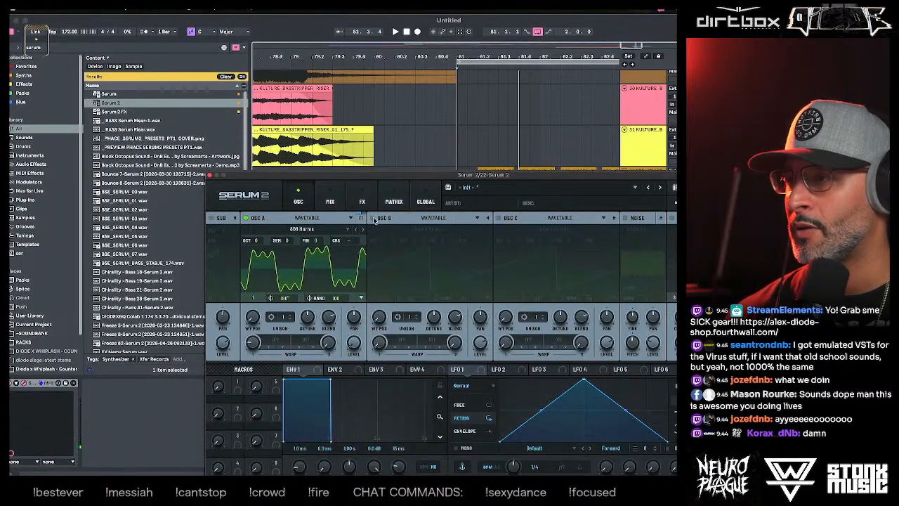
- Enable oscillator B and load the Spectral wavetable Reesey Mess 1 [SL] into it
{"action": "left_click", "coordinate": [375, 218]}
{"action": "left_click", "coordinate": [428, 229]}
{"action": "mouse_move", "coordinate": [404, 274]}
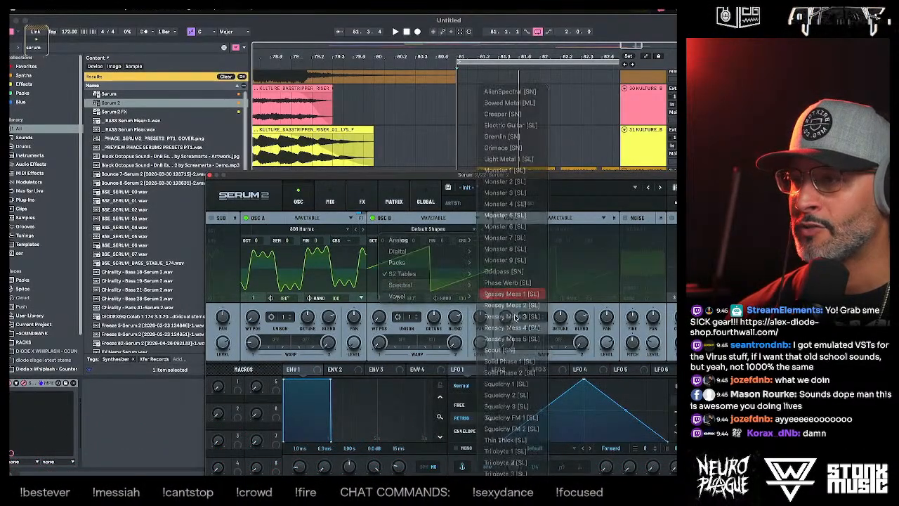
{"action": "left_click", "coordinate": [512, 294]}
- Set oscillator B's warp to PD (A) at about 45%, add unison voices and raise its wavetable position to 55
{"action": "left_click", "coordinate": [403, 349]}
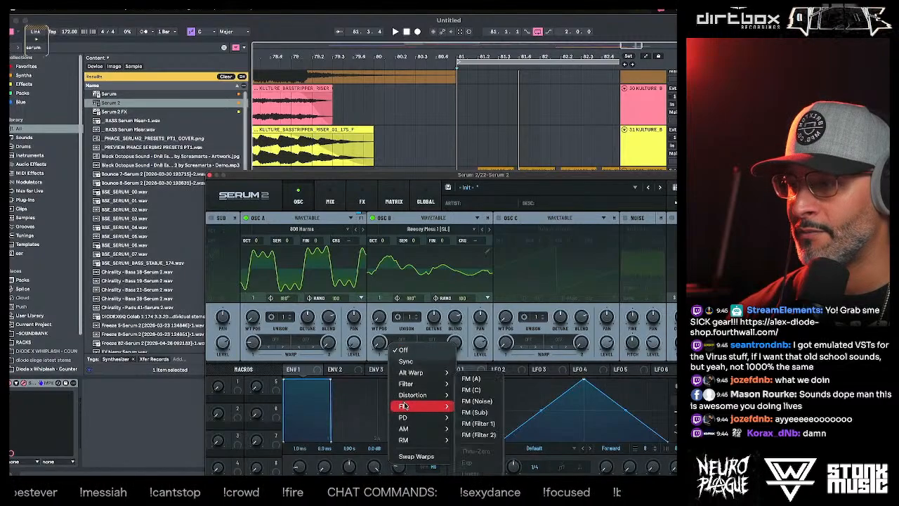
{"action": "mouse_move", "coordinate": [421, 417]}
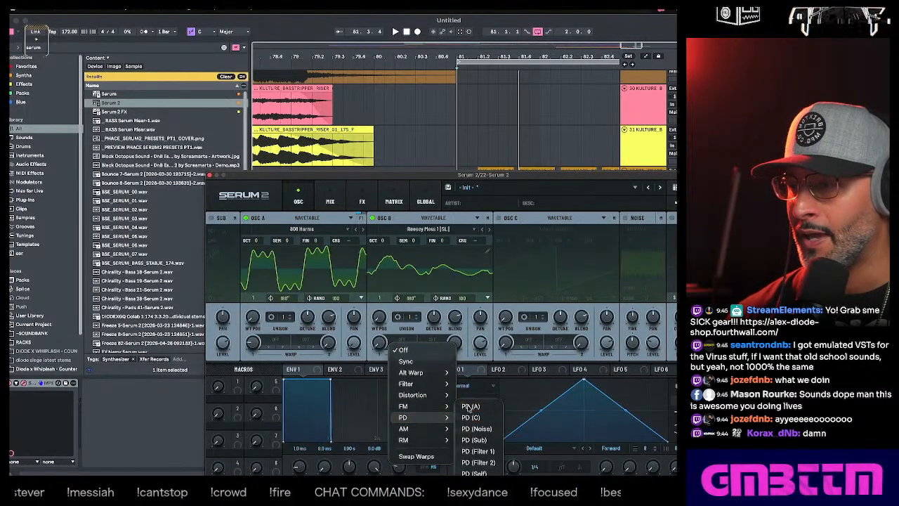
{"action": "left_click", "coordinate": [468, 419]}
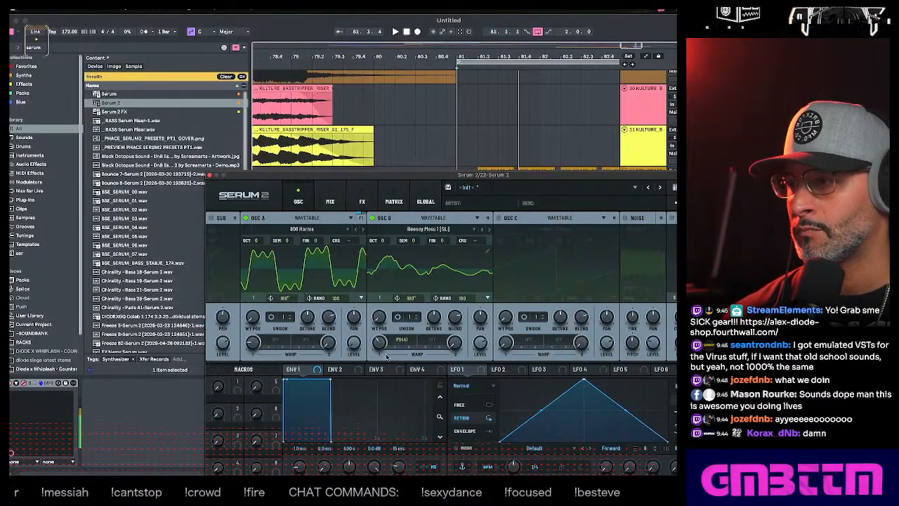
{"action": "left_click_drag", "start_coordinate": [381, 343], "coordinate": [381, 333]}
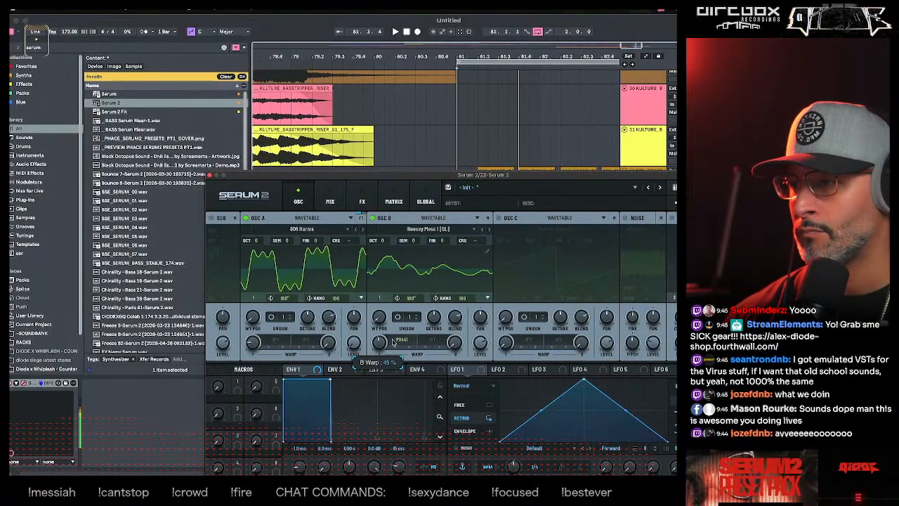
{"action": "left_click", "coordinate": [417, 317]}
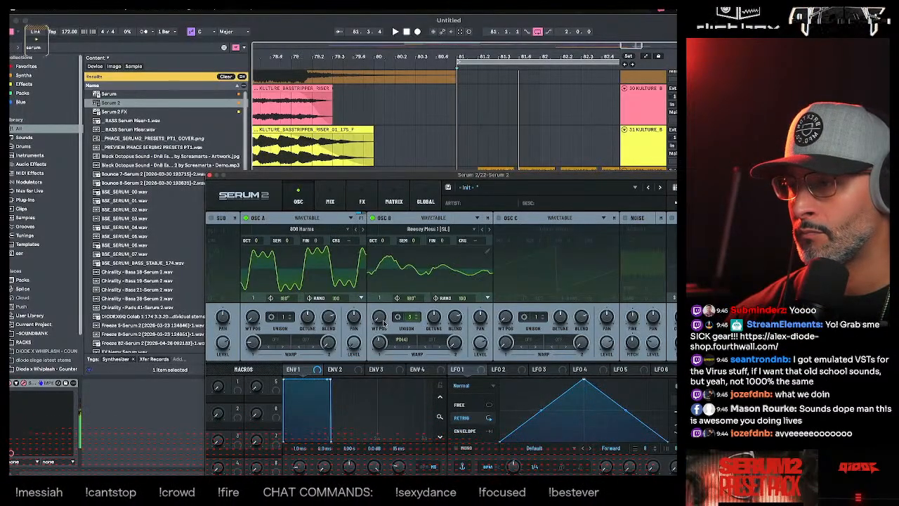
{"action": "left_click_drag", "start_coordinate": [379, 317], "coordinate": [379, 295]}
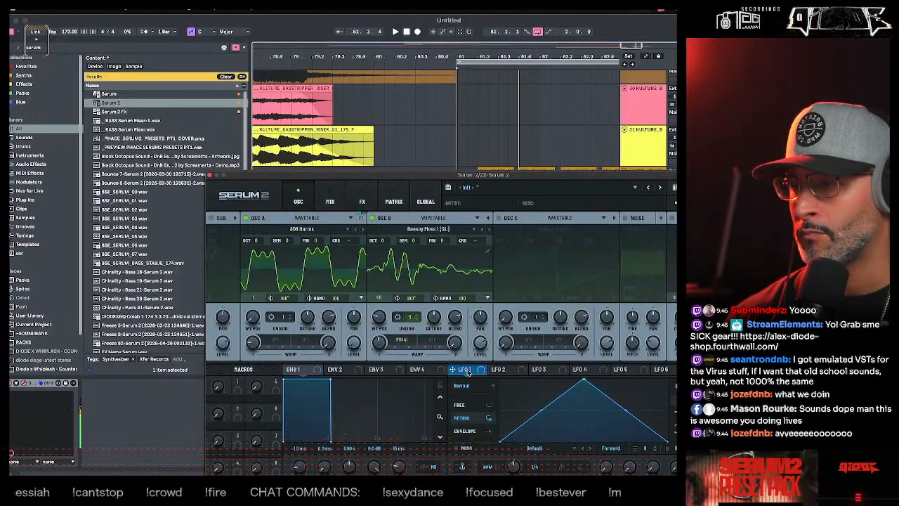
- Assign LFO 1 to the wavetable position of oscillators A and B, reshaping its curve into a low, early peak
{"action": "left_click_drag", "start_coordinate": [468, 372], "coordinate": [379, 317]}
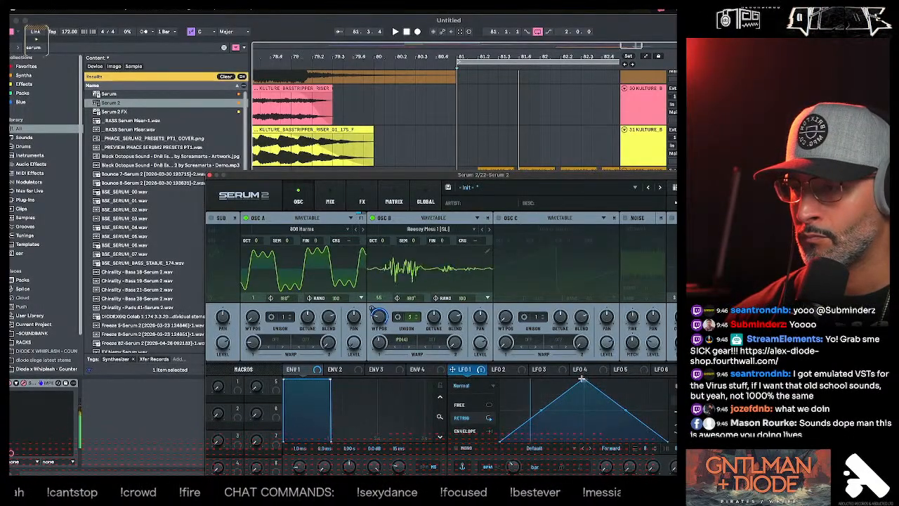
{"action": "left_click_drag", "start_coordinate": [582, 379], "coordinate": [522, 430]}
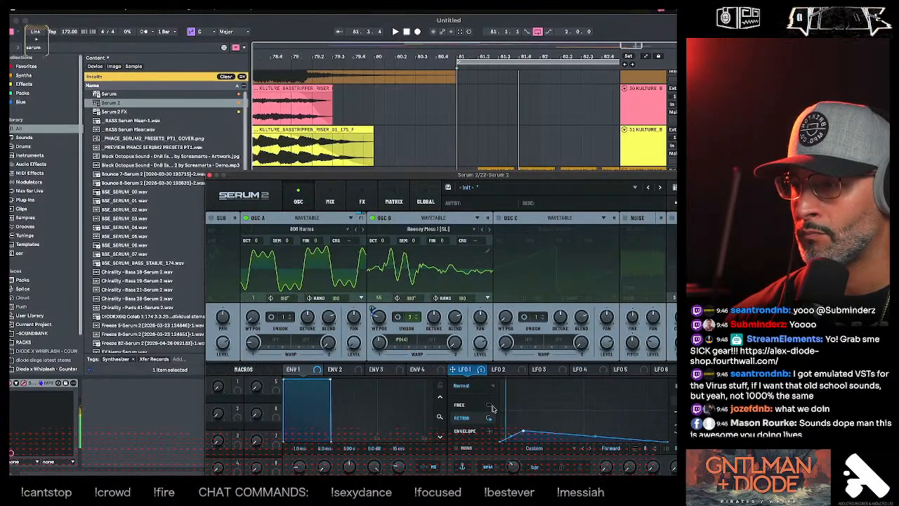
{"action": "left_click_drag", "start_coordinate": [467, 373], "coordinate": [252, 317]}
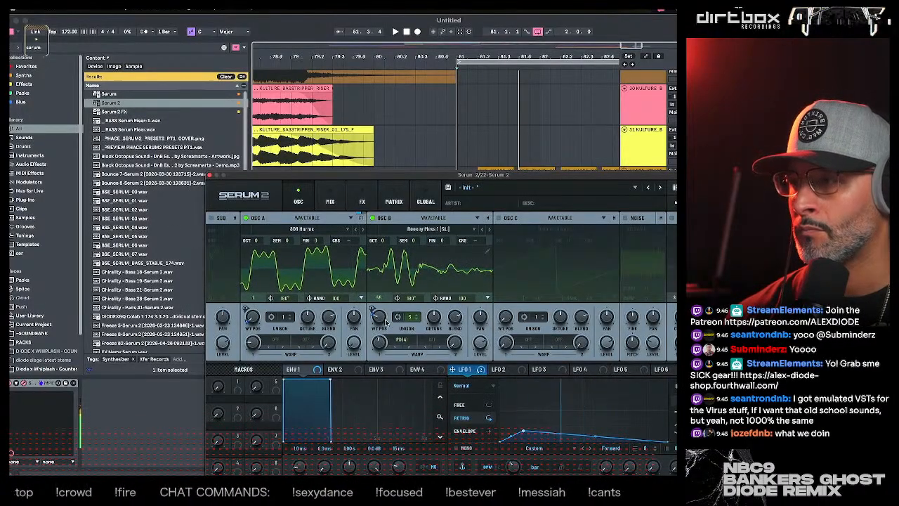
- Lower oscillator B's wavetable position to 44 and set both oscillators' octave to -2
{"action": "left_click_drag", "start_coordinate": [379, 318], "coordinate": [380, 325]}
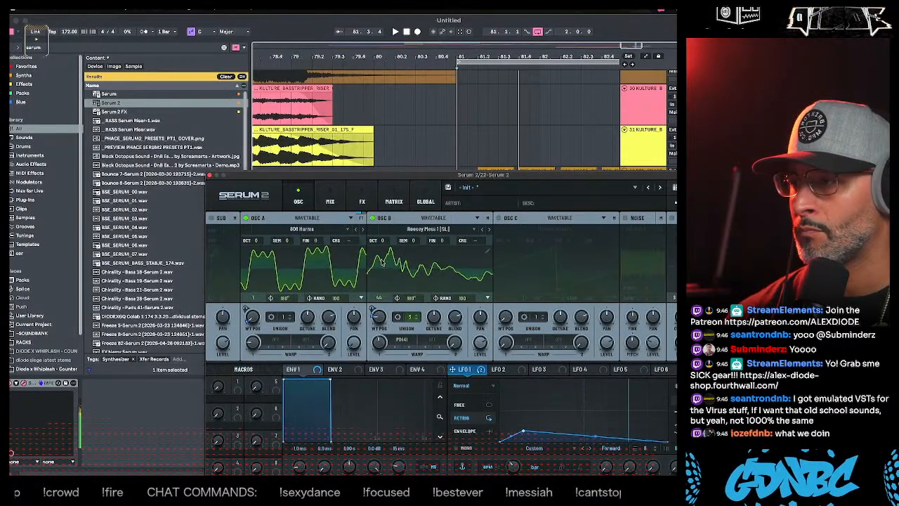
{"action": "left_click_drag", "start_coordinate": [383, 241], "coordinate": [385, 256]}
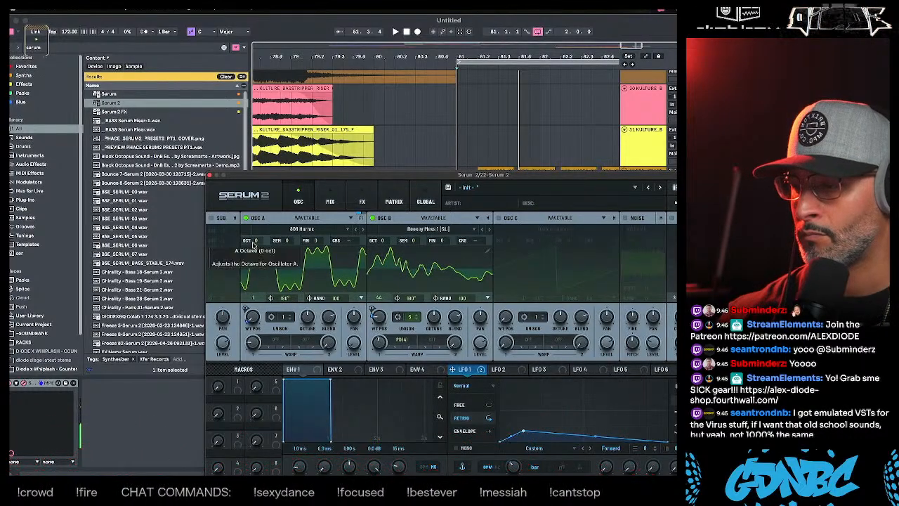
{"action": "left_click_drag", "start_coordinate": [253, 244], "coordinate": [261, 257]}
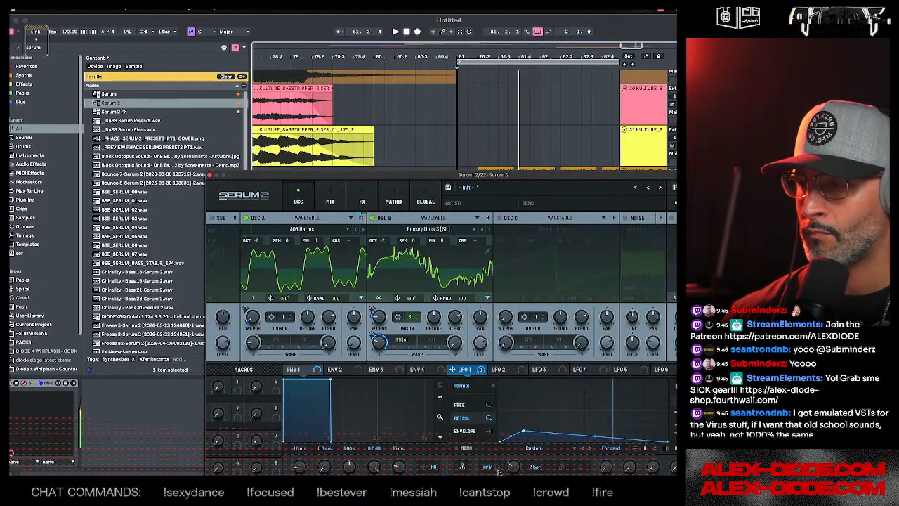
- Reshape LFO 1 into two peaks with a curved dip between them and set its loopback point at the second peak
{"action": "left_click_drag", "start_coordinate": [523, 429], "coordinate": [530, 418]}
{"action": "left_click_drag", "start_coordinate": [592, 426], "coordinate": [569, 450]}
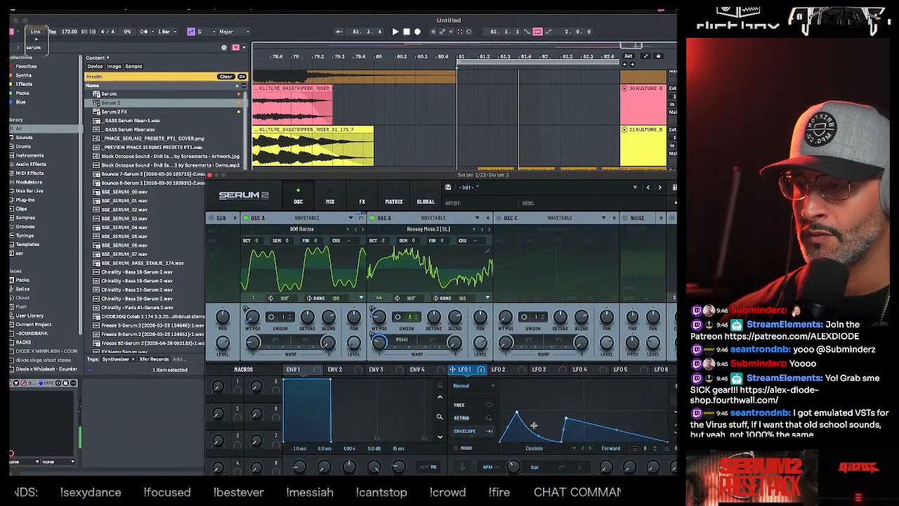
{"action": "right_click", "coordinate": [568, 421]}
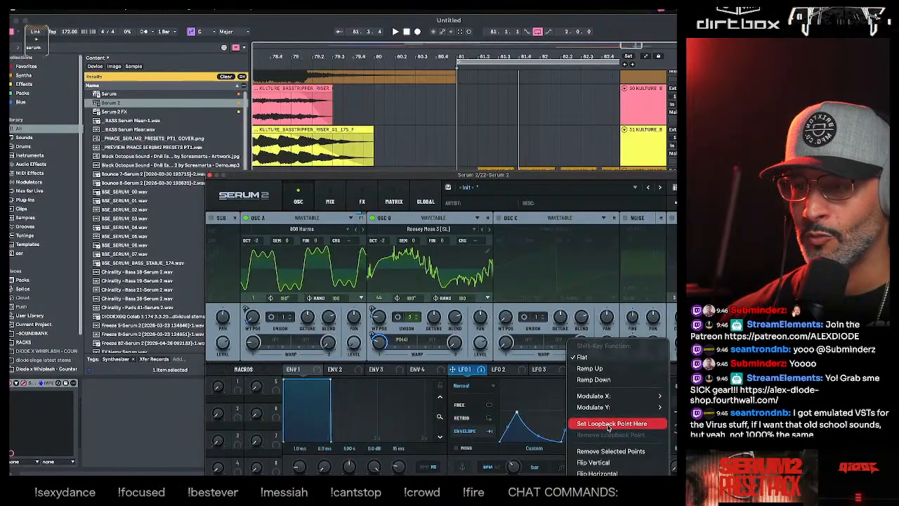
{"action": "left_click", "coordinate": [609, 423]}
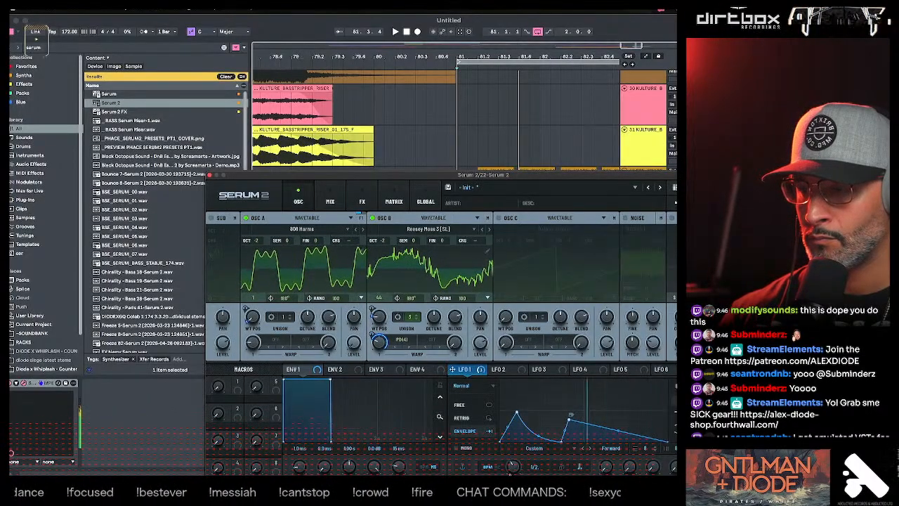
- Shift LFO 1's second peak later and lower, and move the preceding low point beside it for a steeper rise
{"action": "left_click_drag", "start_coordinate": [570, 421], "coordinate": [580, 415]}
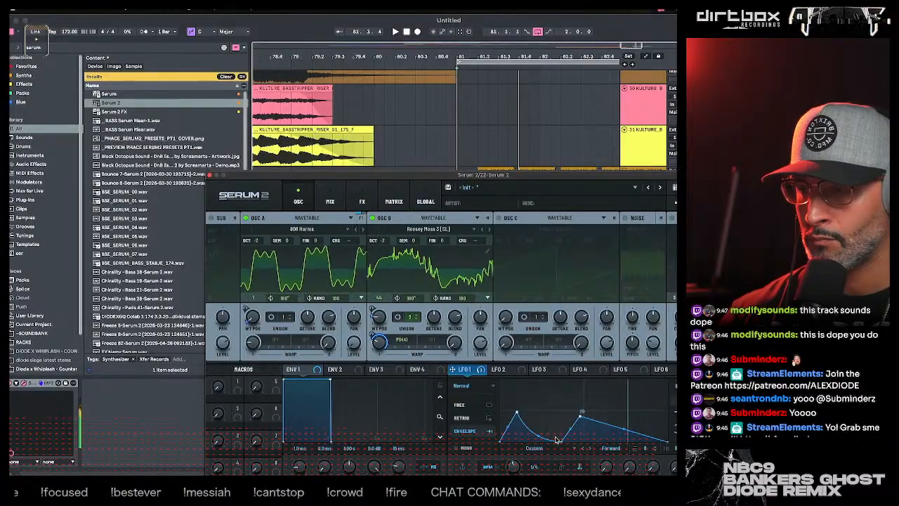
{"action": "left_click_drag", "start_coordinate": [560, 439], "coordinate": [573, 449]}
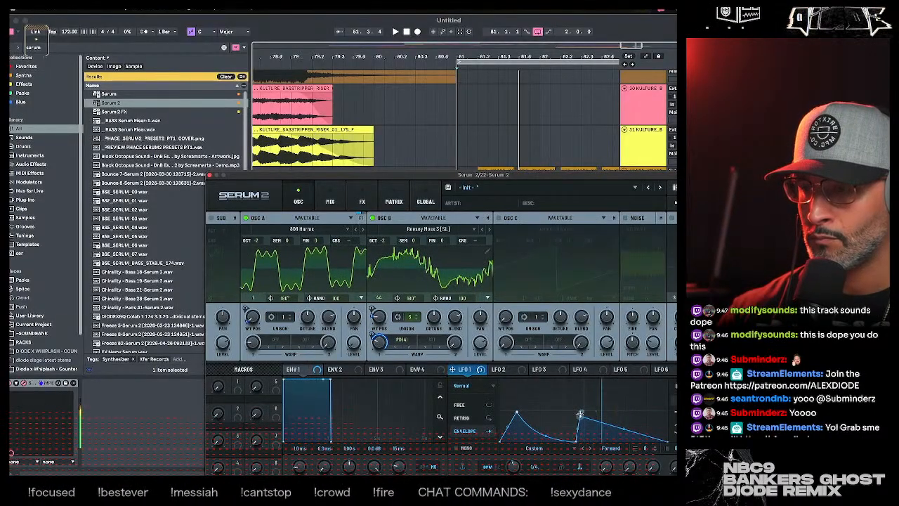
{"action": "left_click_drag", "start_coordinate": [580, 416], "coordinate": [583, 428]}
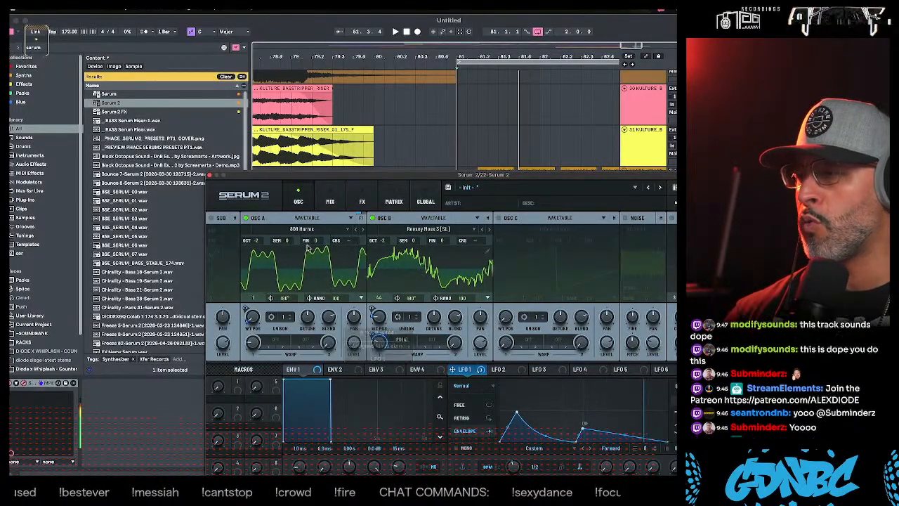
- Add a Splitter M/S to the main effects chain and place a Hyper/Dimension effect on its side band
{"action": "left_click", "coordinate": [330, 202]}
{"action": "left_click", "coordinate": [361, 202]}
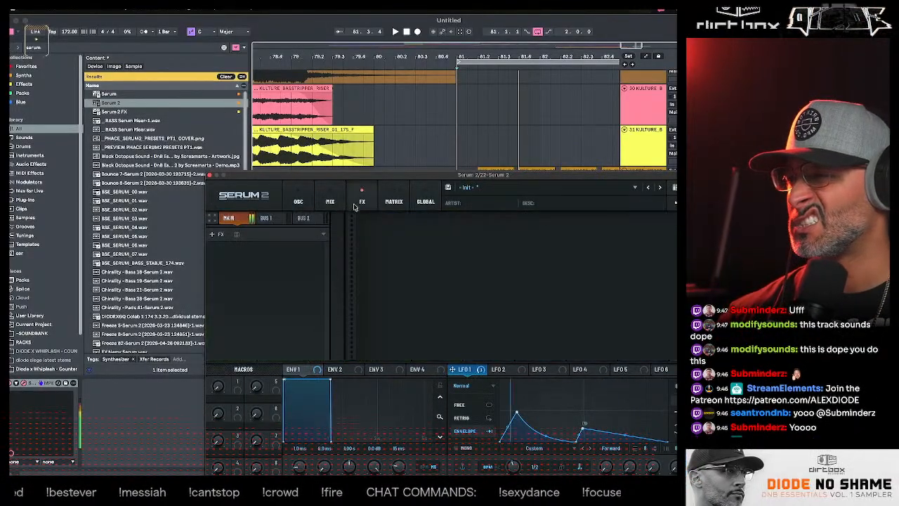
{"action": "left_click", "coordinate": [218, 234]}
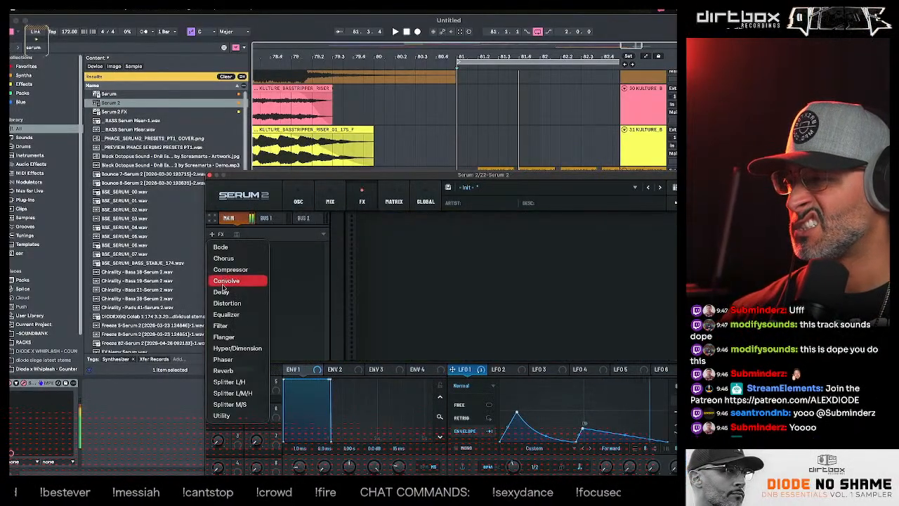
{"action": "left_click", "coordinate": [234, 405]}
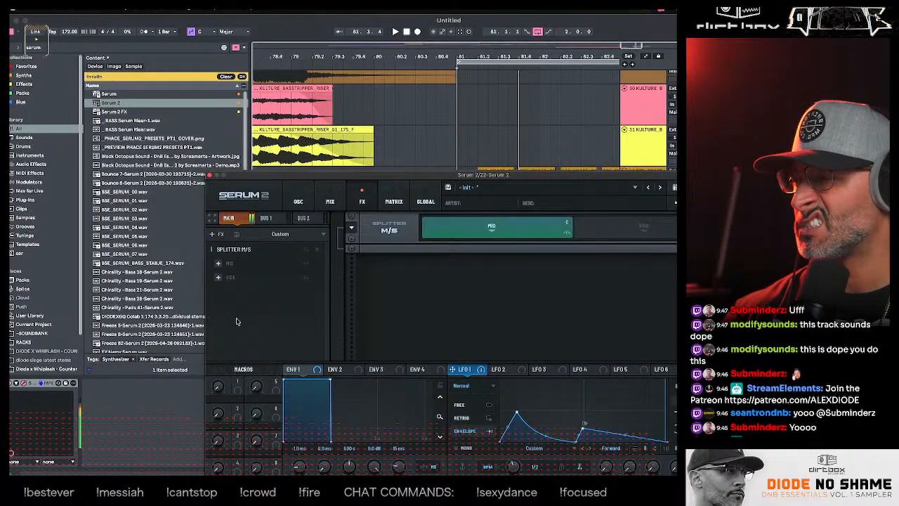
{"action": "left_click", "coordinate": [219, 277]}
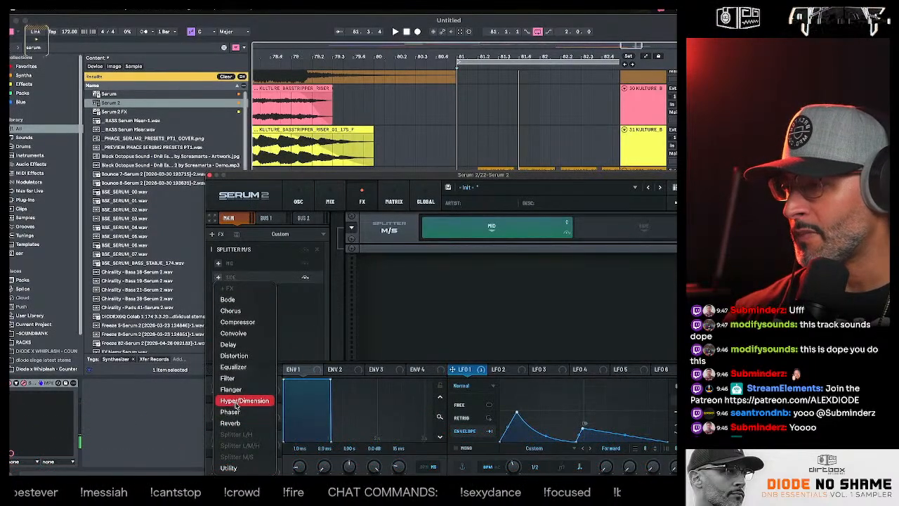
{"action": "left_click", "coordinate": [238, 402]}
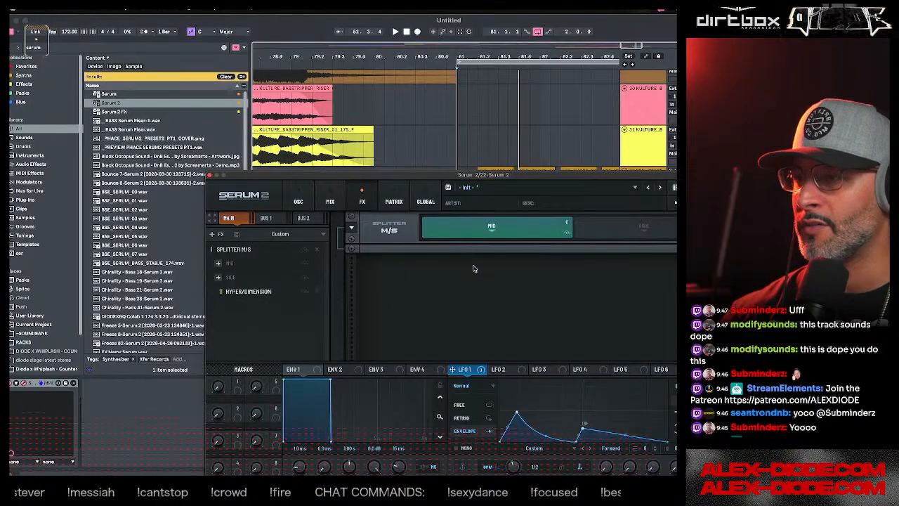
- Add a Distortion to the M/S splitter's mid band and set its filter frequency to 2443
{"action": "left_click", "coordinate": [248, 291]}
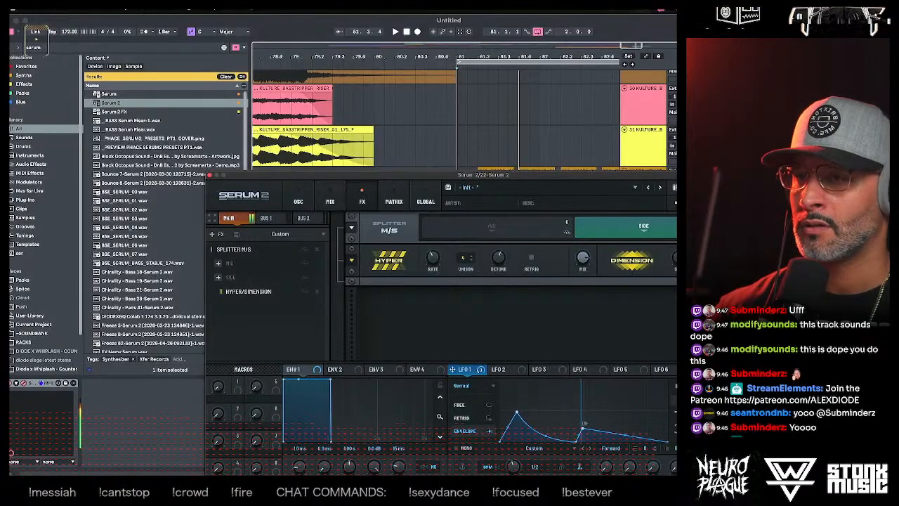
{"action": "left_click", "coordinate": [218, 262]}
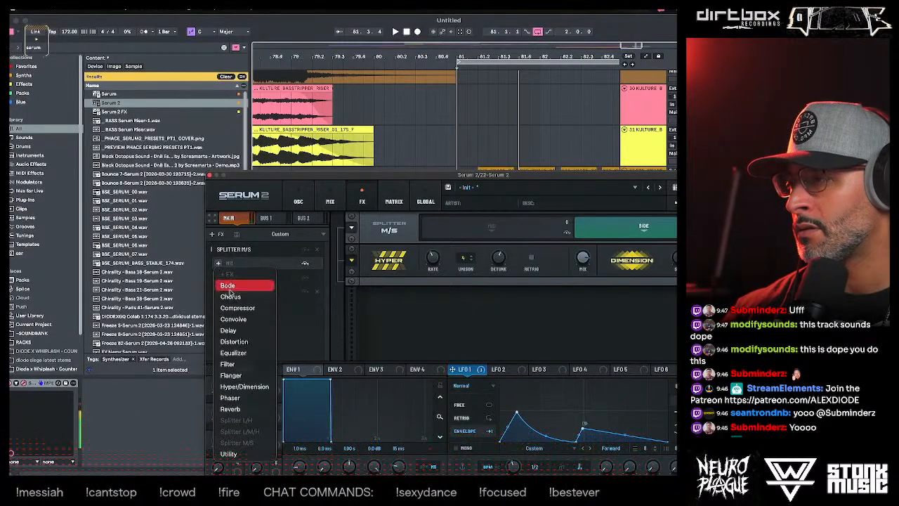
{"action": "left_click", "coordinate": [239, 341]}
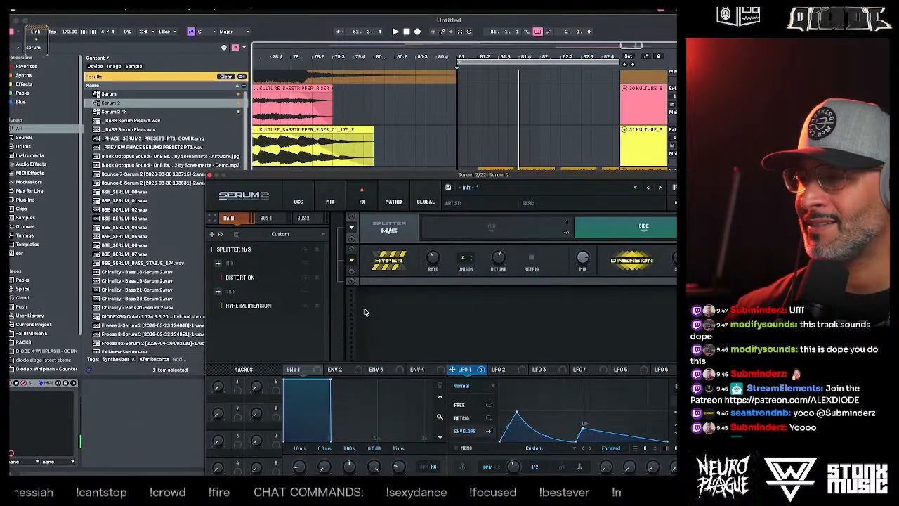
{"action": "left_click", "coordinate": [244, 282]}
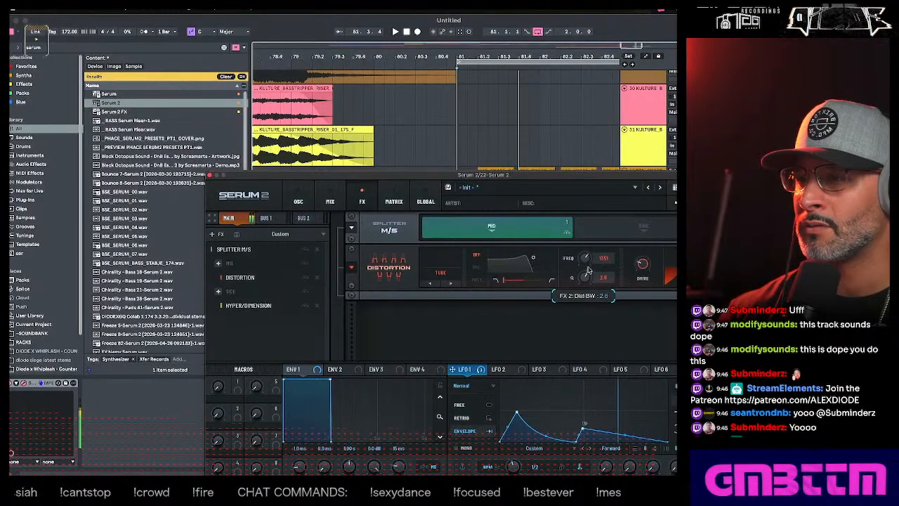
{"action": "left_click_drag", "start_coordinate": [643, 266], "coordinate": [643, 257]}
{"action": "left_click_drag", "start_coordinate": [587, 264], "coordinate": [587, 257]}
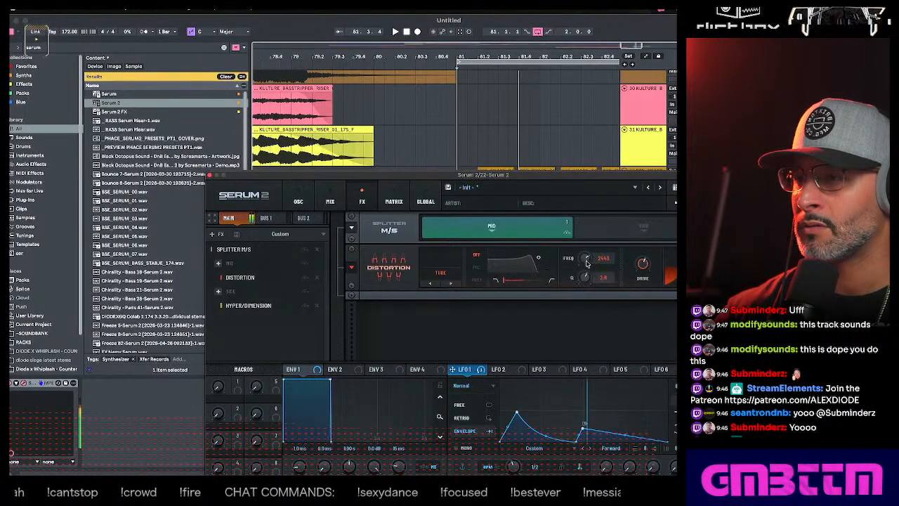
{"action": "left_click", "coordinate": [217, 234]}
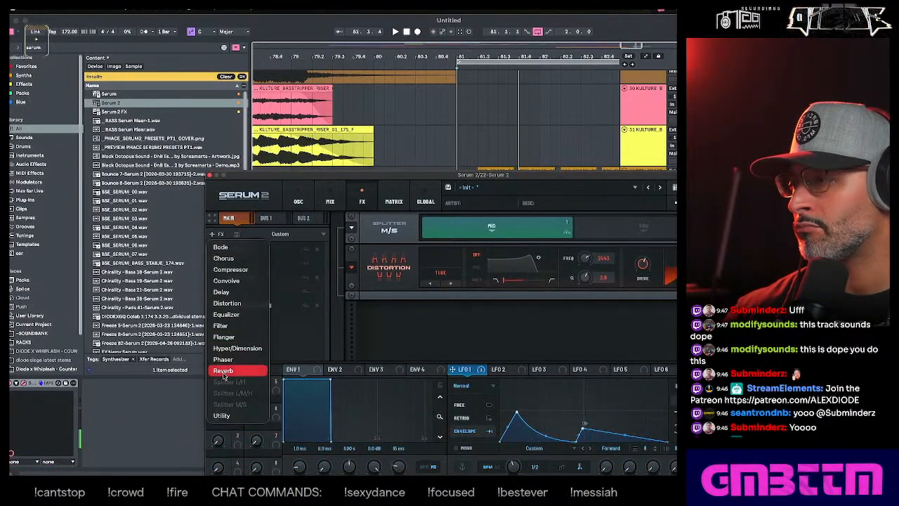
{"action": "left_click", "coordinate": [282, 338]}
{"action": "left_click", "coordinate": [215, 236]}
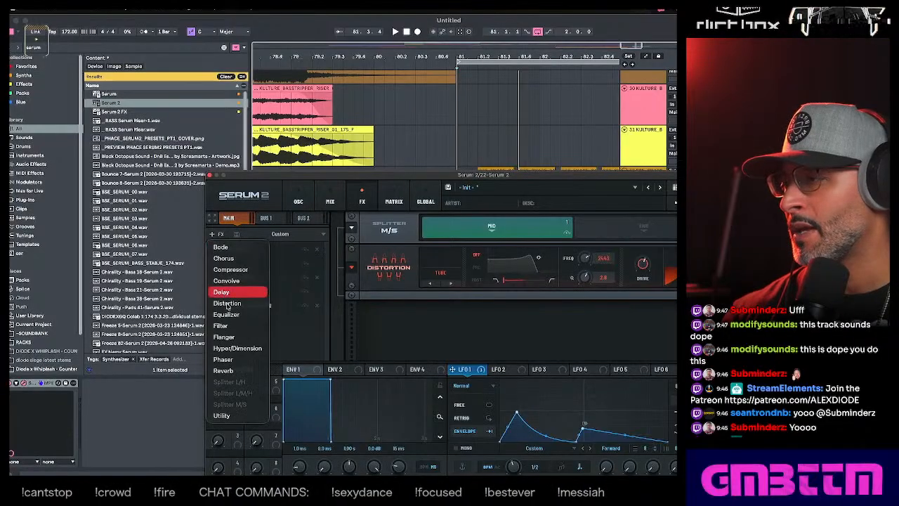
{"action": "left_click", "coordinate": [294, 326]}
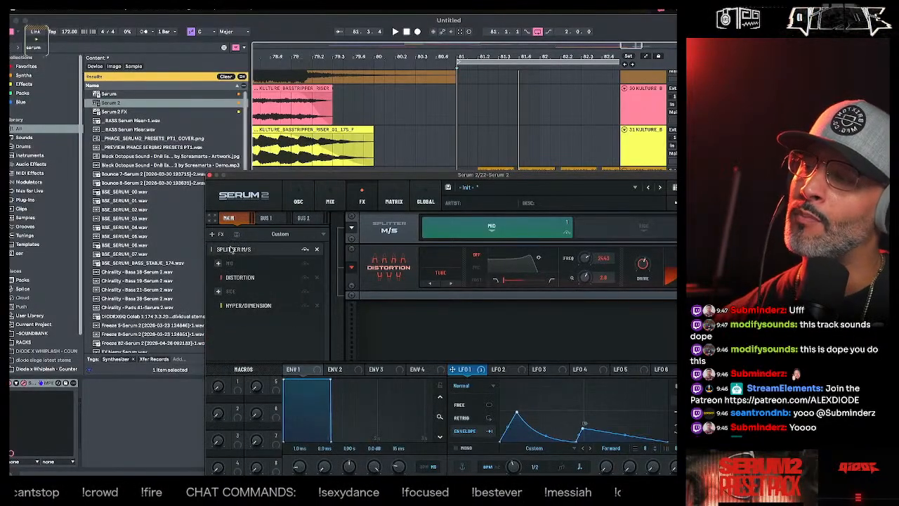
- Replace the Splitter M/S with a Splitter L/M/H and place a Hyper/Dimension with 6 unison voices on its highs band
{"action": "left_click", "coordinate": [317, 249]}
{"action": "left_click", "coordinate": [216, 235]}
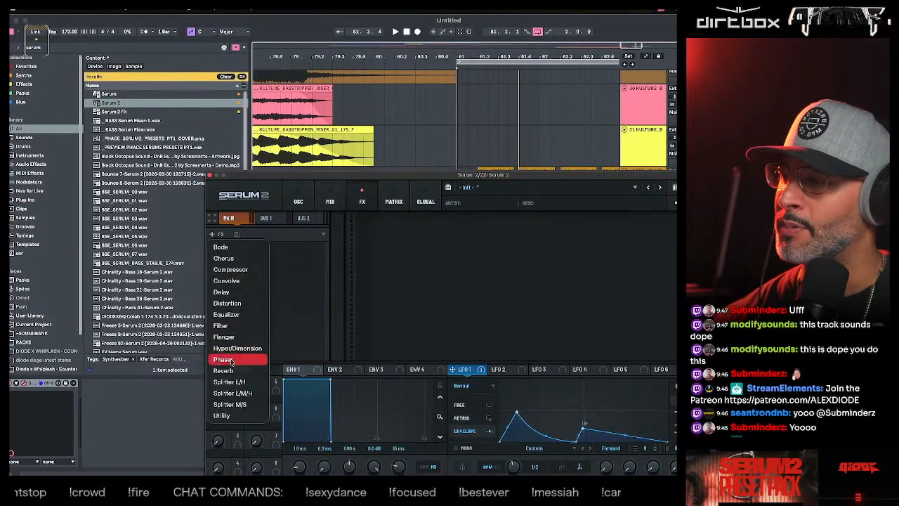
{"action": "left_click", "coordinate": [236, 393]}
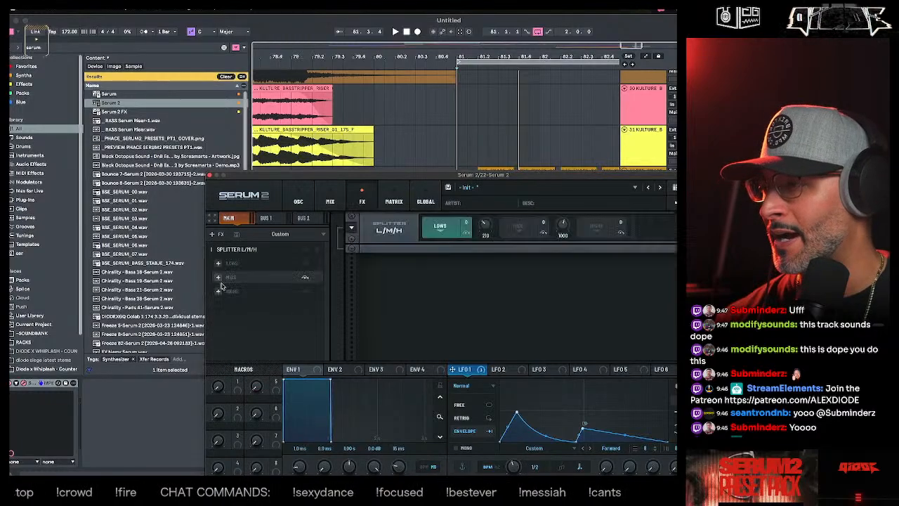
{"action": "left_click", "coordinate": [218, 291]}
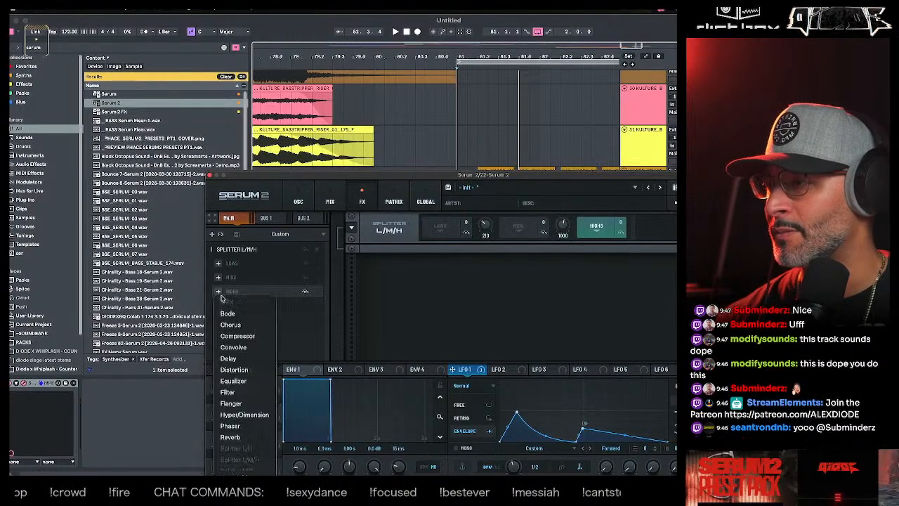
{"action": "left_click", "coordinate": [240, 415]}
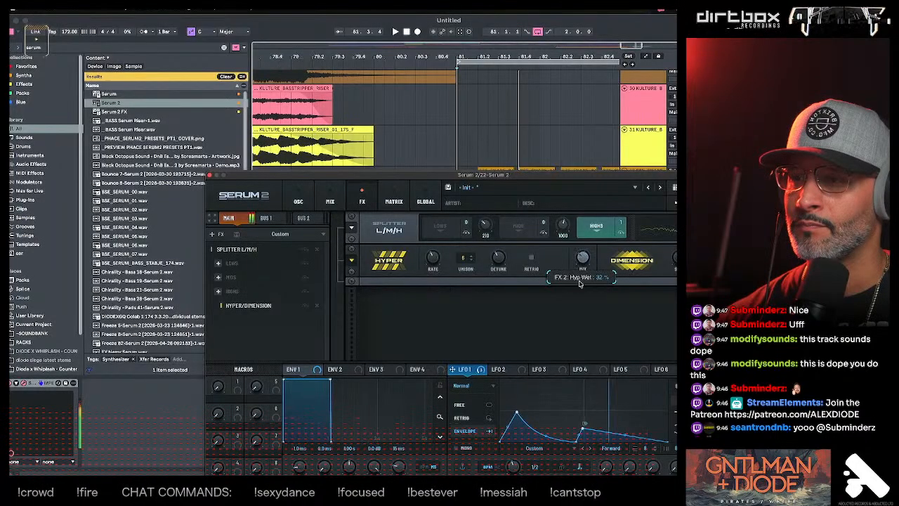
- Shape LFO 2 into a curved rising ramp in Envelope mode and assign it to the Hyper mix
{"action": "left_click", "coordinate": [499, 369]}
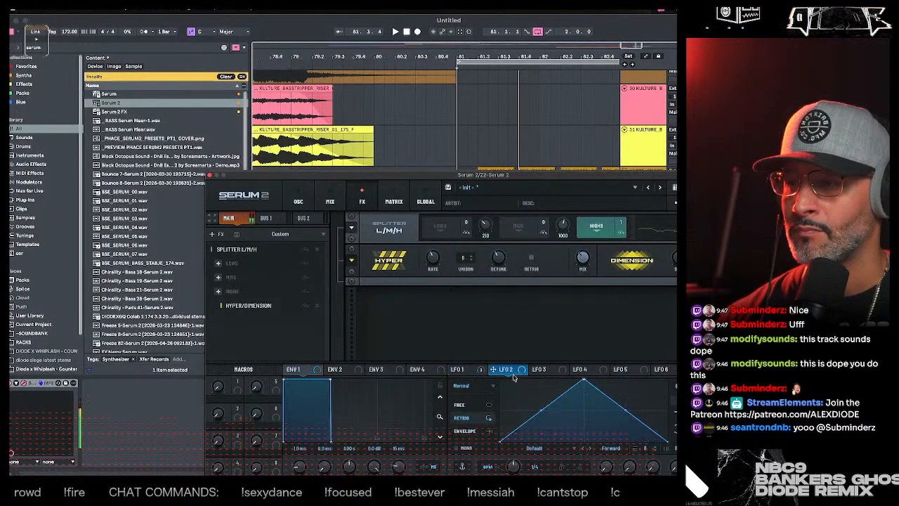
{"action": "left_click_drag", "start_coordinate": [585, 379], "coordinate": [667, 400]}
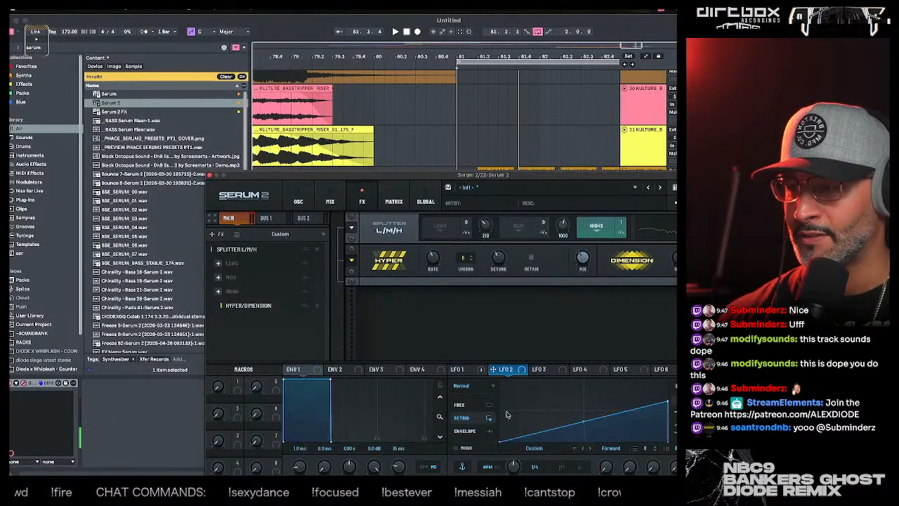
{"action": "left_click", "coordinate": [472, 431]}
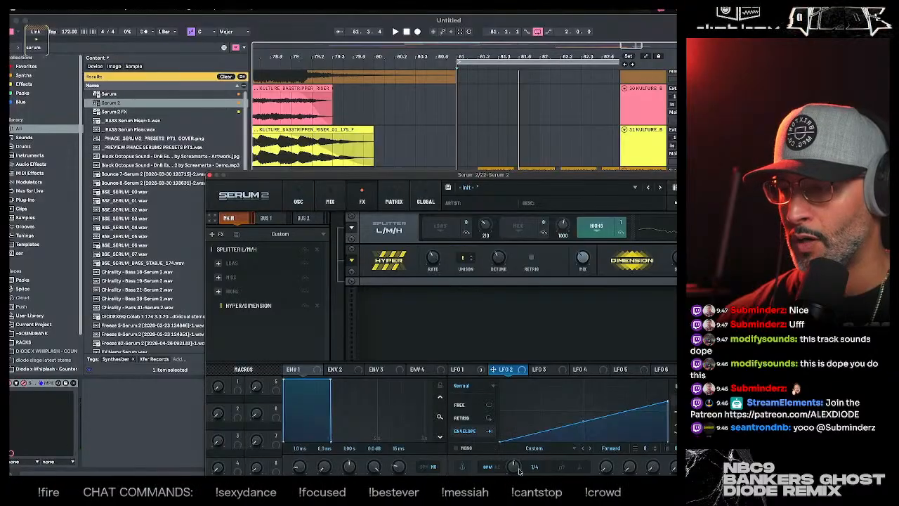
{"action": "left_click_drag", "start_coordinate": [527, 372], "coordinate": [585, 260]}
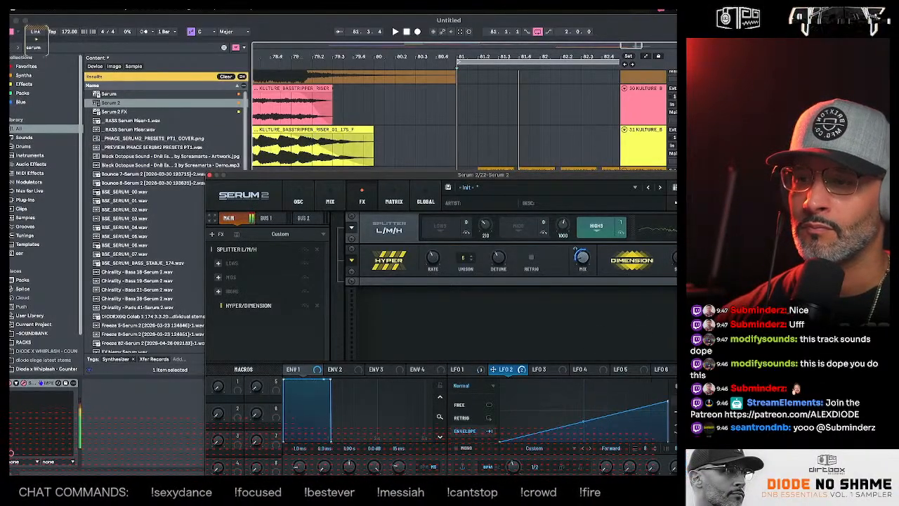
{"action": "left_click_drag", "start_coordinate": [584, 421], "coordinate": [584, 420]}
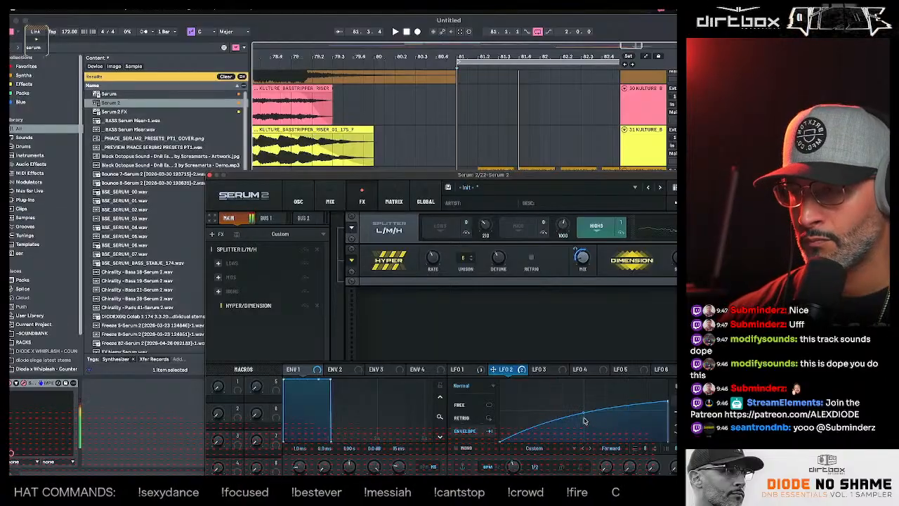
- Set oscillator A's first warp to Bend + and oscillator B's second warp to Bend -
{"action": "left_click", "coordinate": [299, 201]}
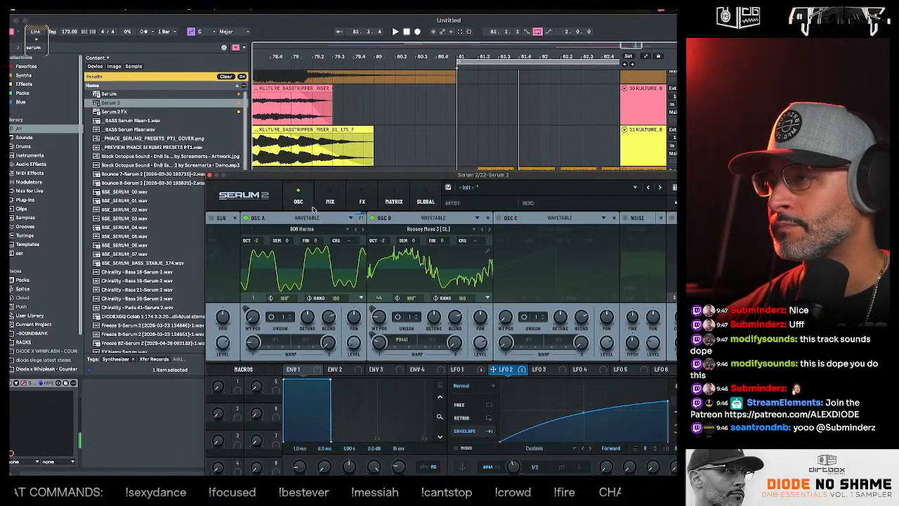
{"action": "left_click", "coordinate": [329, 201]}
{"action": "left_click", "coordinate": [300, 201]}
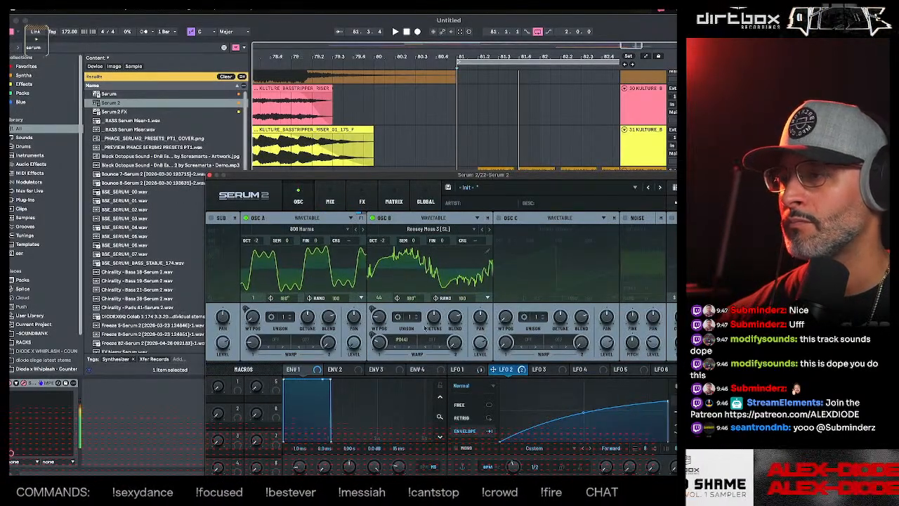
{"action": "left_click", "coordinate": [278, 347]}
{"action": "left_click", "coordinate": [277, 341]}
{"action": "mouse_move", "coordinate": [288, 373]}
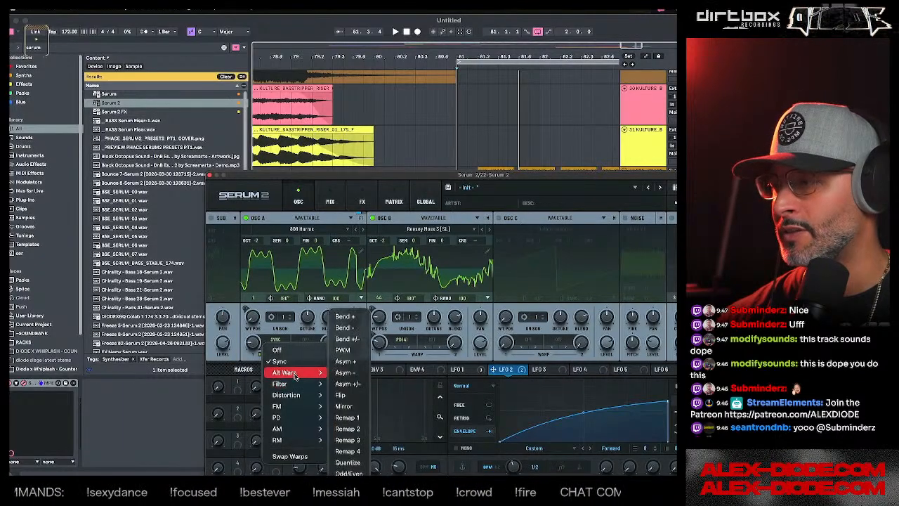
{"action": "left_click", "coordinate": [347, 317]}
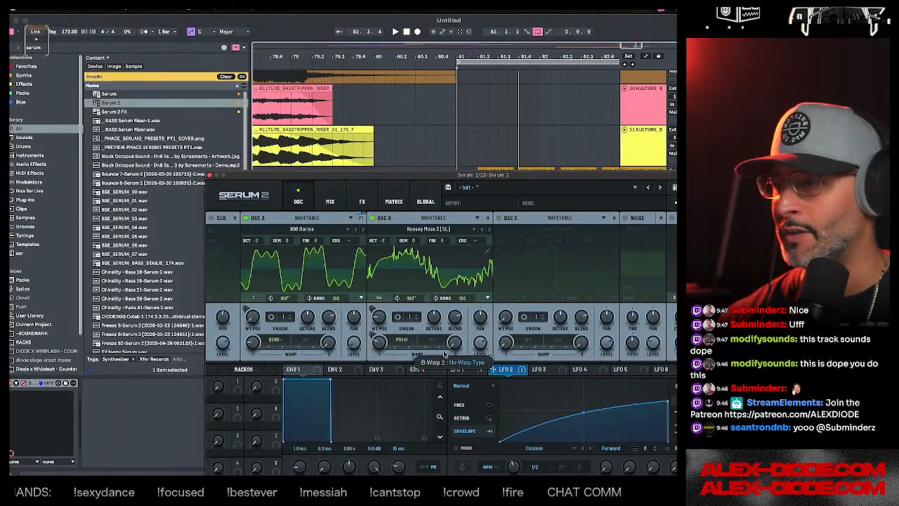
{"action": "left_click", "coordinate": [435, 343]}
{"action": "mouse_move", "coordinate": [447, 372]}
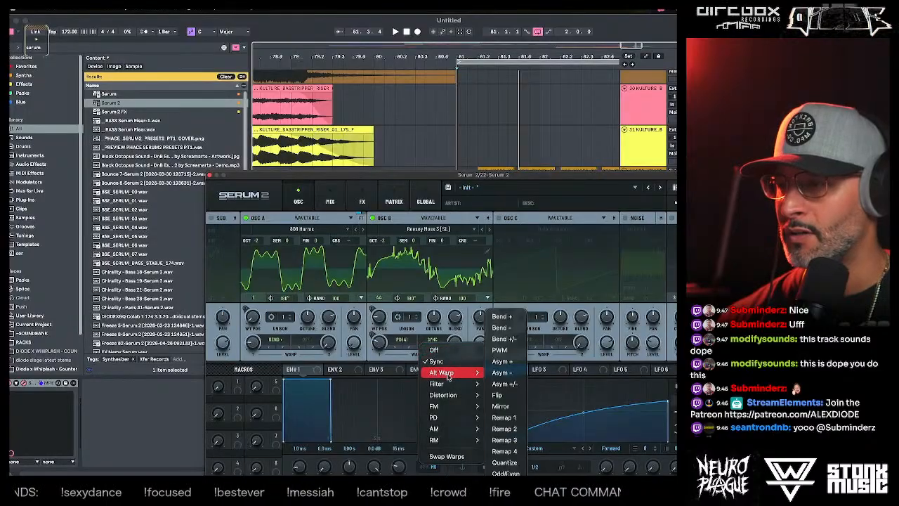
{"action": "left_click", "coordinate": [514, 328]}
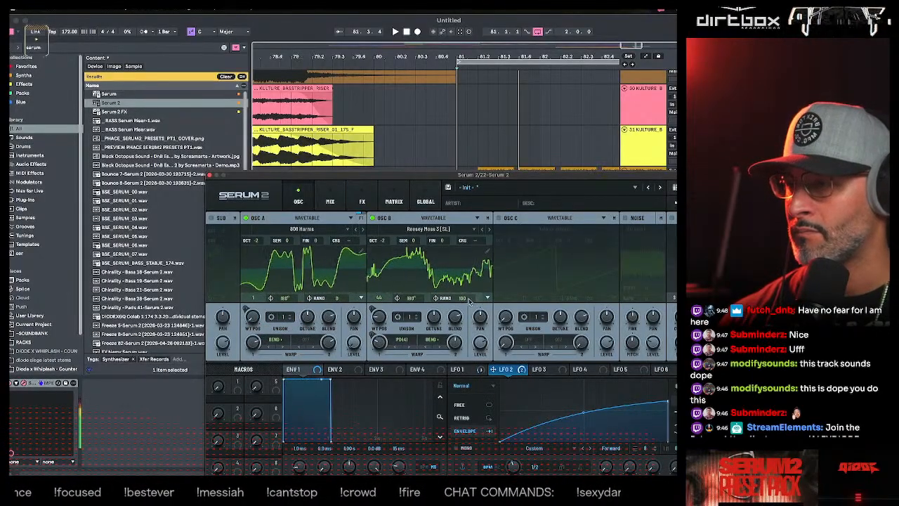
- Reshape LFO 1 to start at a high peak, curve down to zero, and form a lower middle peak before the loopback point
{"action": "left_click", "coordinate": [469, 371]}
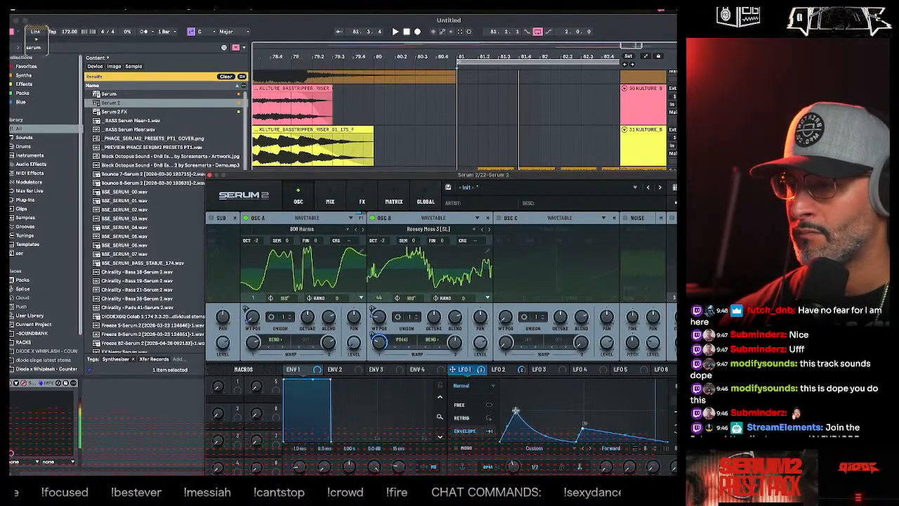
{"action": "left_click_drag", "start_coordinate": [516, 411], "coordinate": [499, 391]}
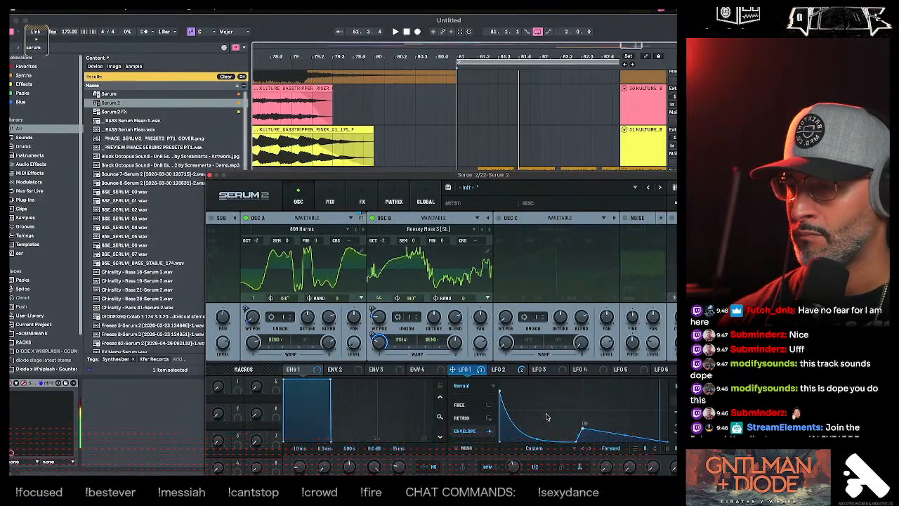
{"action": "left_click_drag", "start_coordinate": [547, 416], "coordinate": [542, 406]}
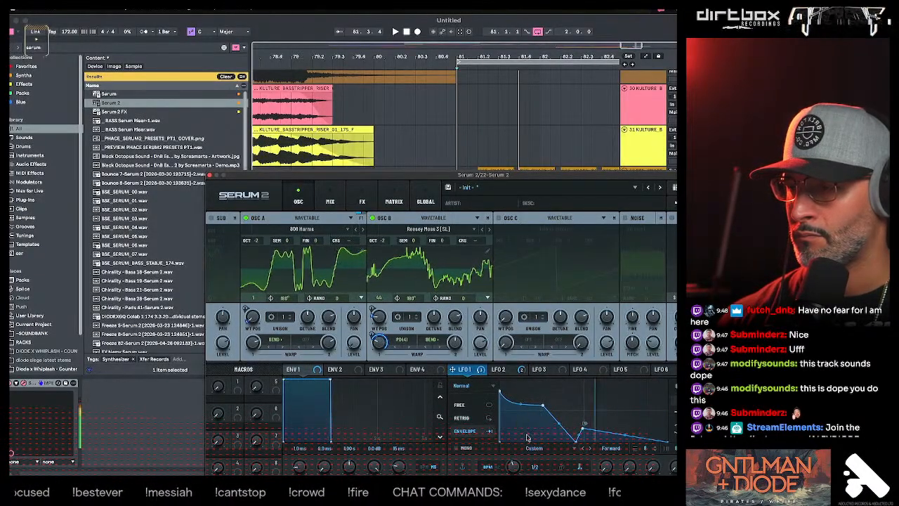
{"action": "double_click", "coordinate": [529, 435]}
{"action": "left_click_drag", "start_coordinate": [529, 436], "coordinate": [529, 451]}
{"action": "left_click_drag", "start_coordinate": [545, 405], "coordinate": [540, 416]}
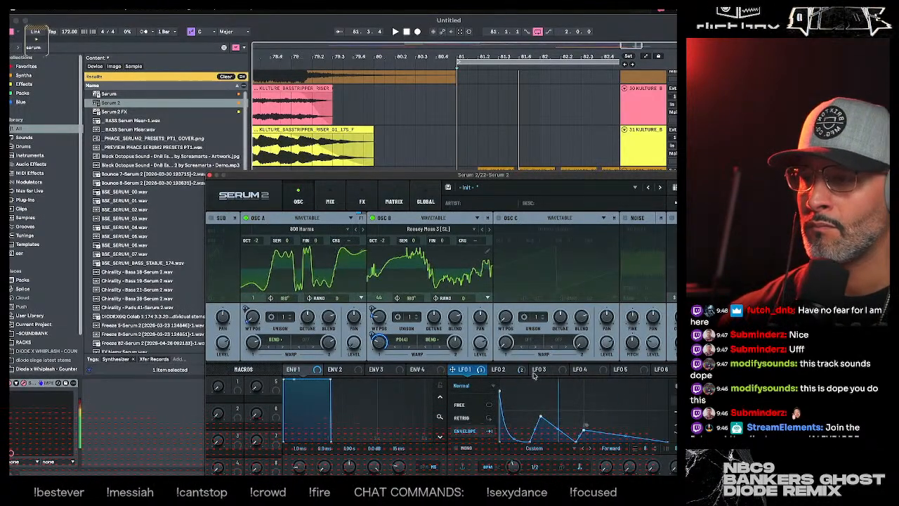
- Assign LFO 3 to LFO 1's loopback peak and shape LFO 3 into a straight ramp rising to full height
{"action": "left_click", "coordinate": [555, 372]}
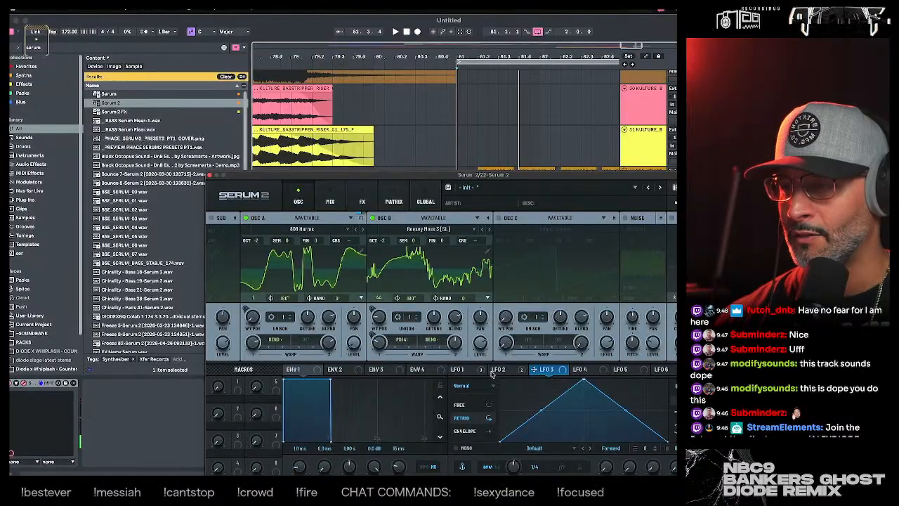
{"action": "left_click", "coordinate": [477, 373]}
{"action": "left_click_drag", "start_coordinate": [544, 371], "coordinate": [582, 436]}
{"action": "left_click", "coordinate": [550, 371]}
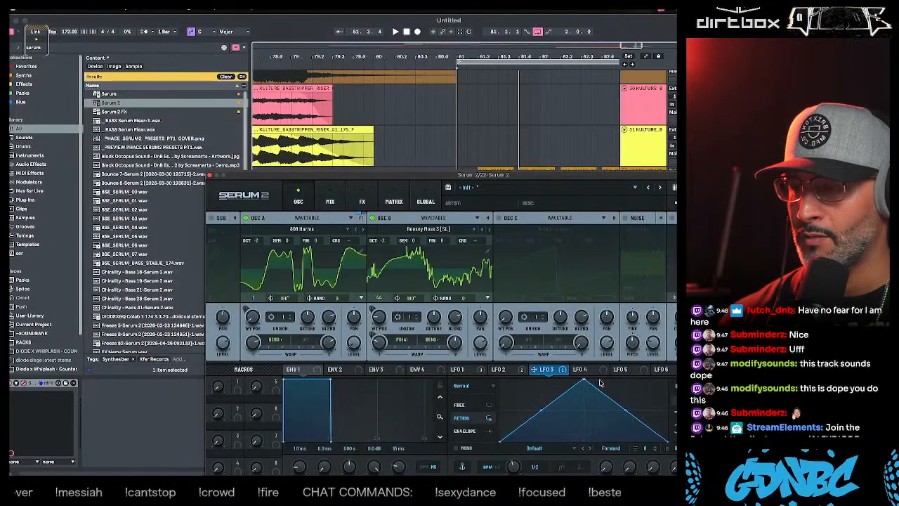
{"action": "left_click_drag", "start_coordinate": [584, 380], "coordinate": [669, 381]}
- Adjust LFO 1's loopback peak upward and set LFO 3's rate to one bar
{"action": "left_click", "coordinate": [460, 370]}
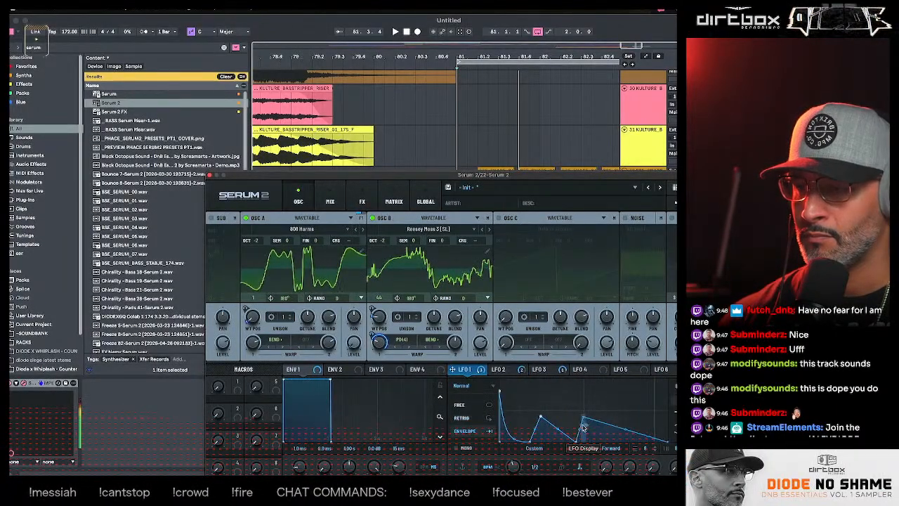
{"action": "left_click_drag", "start_coordinate": [584, 434], "coordinate": [582, 411]}
{"action": "left_click", "coordinate": [546, 370]}
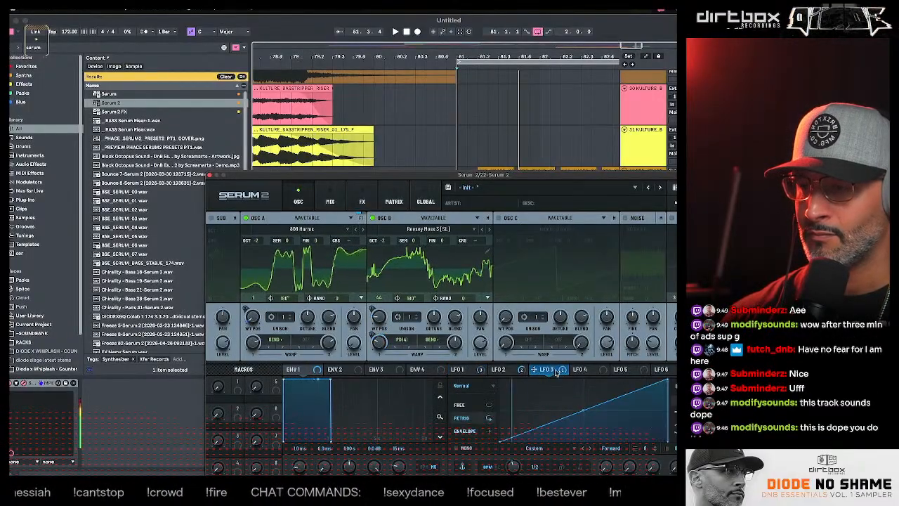
{"action": "left_click_drag", "start_coordinate": [515, 463], "coordinate": [516, 467]}
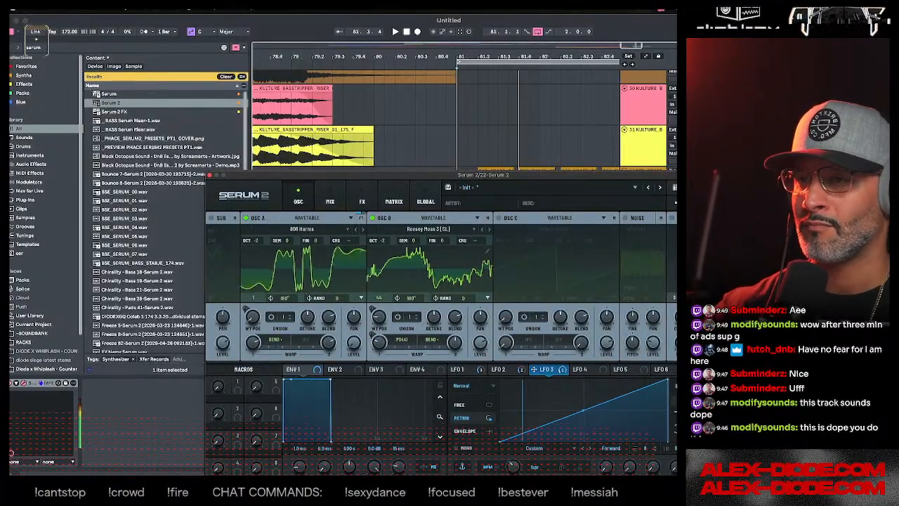
- Check the oscillator mix, return to the main effects chain, and place the arrangement's insert marker at 81.2.1
{"action": "left_click", "coordinate": [335, 203]}
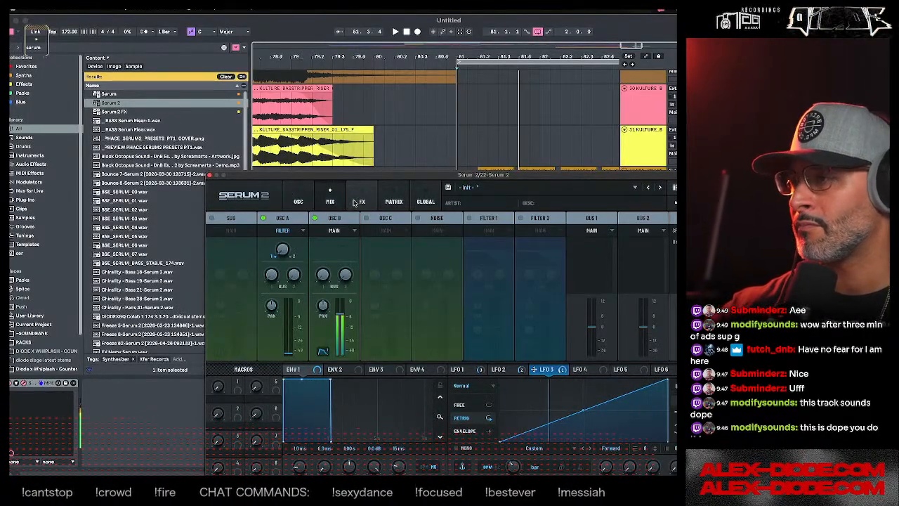
{"action": "left_click", "coordinate": [365, 203]}
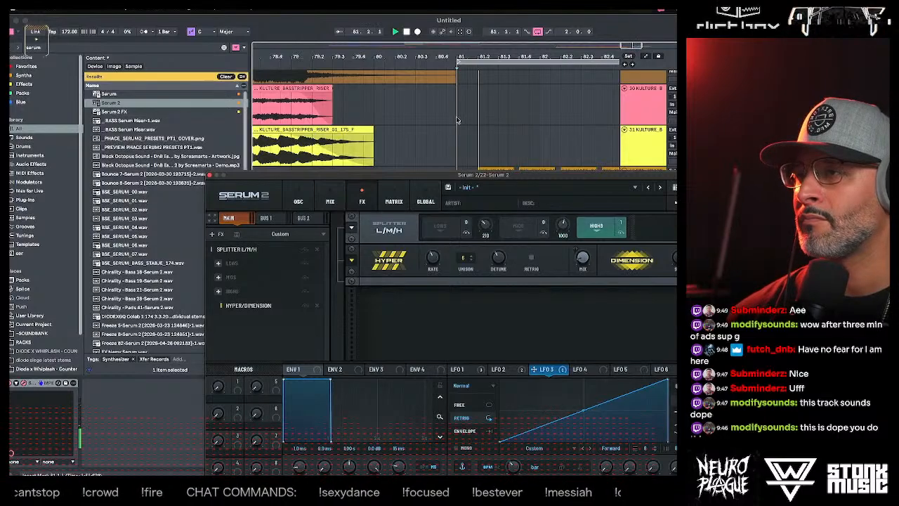
{"action": "left_click", "coordinate": [478, 144]}
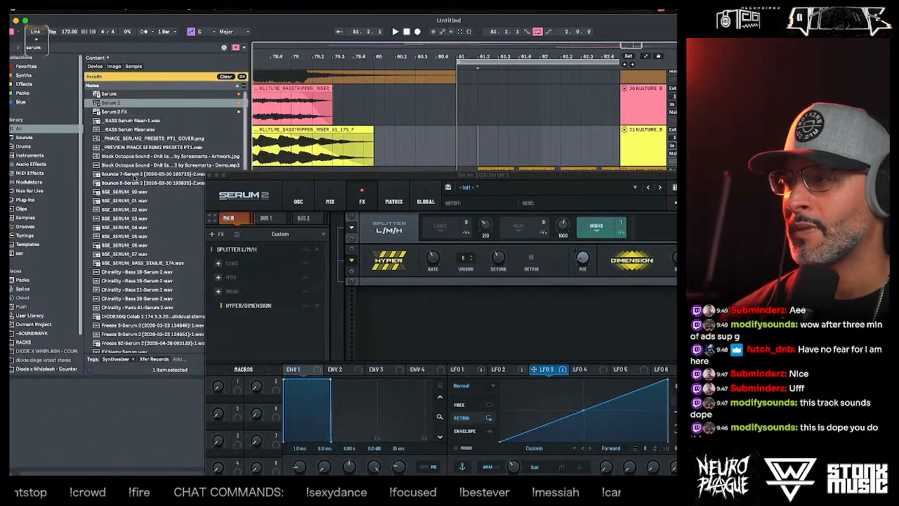
- Create a MIDI clip from 81.2 to 81.4 on the Serum 2 track and enlarge its note editor
{"action": "left_click", "coordinate": [209, 176]}
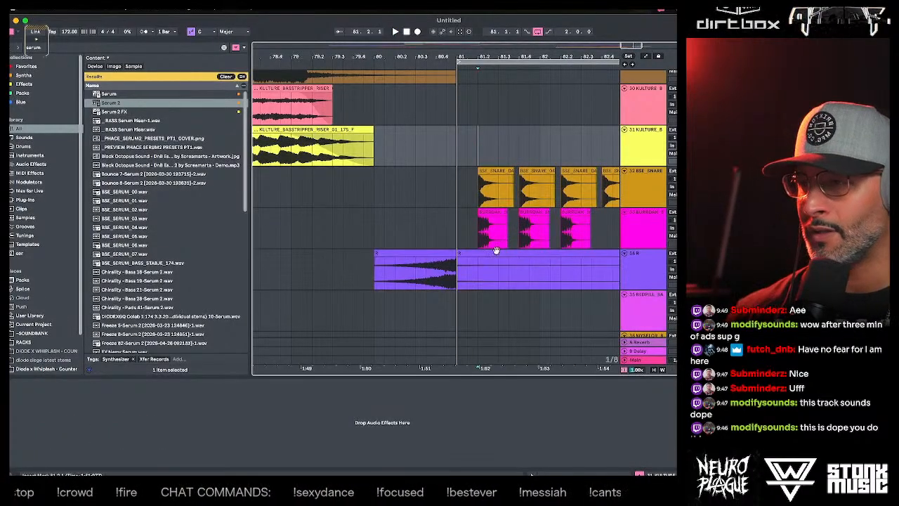
{"action": "scroll", "coordinate": [502, 225], "scroll_direction": "down", "scroll_amount": 3}
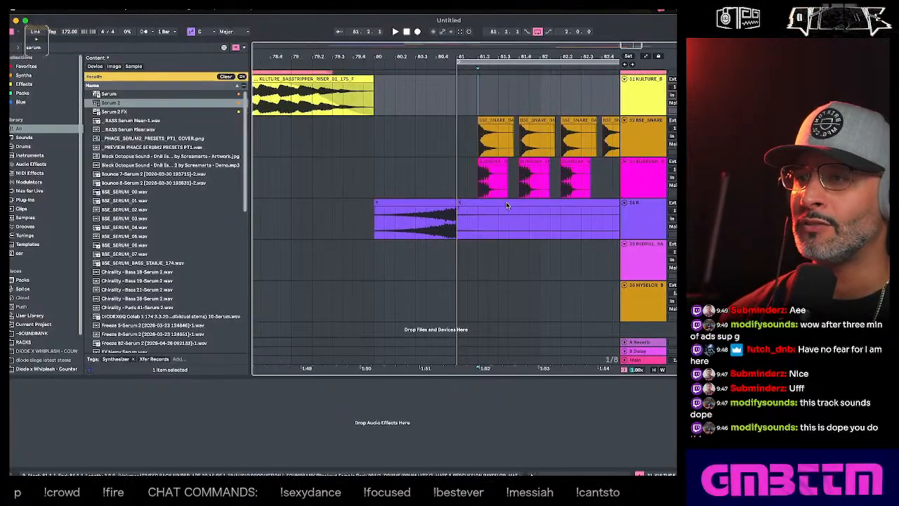
{"action": "scroll", "coordinate": [506, 204], "scroll_direction": "up", "scroll_amount": 10}
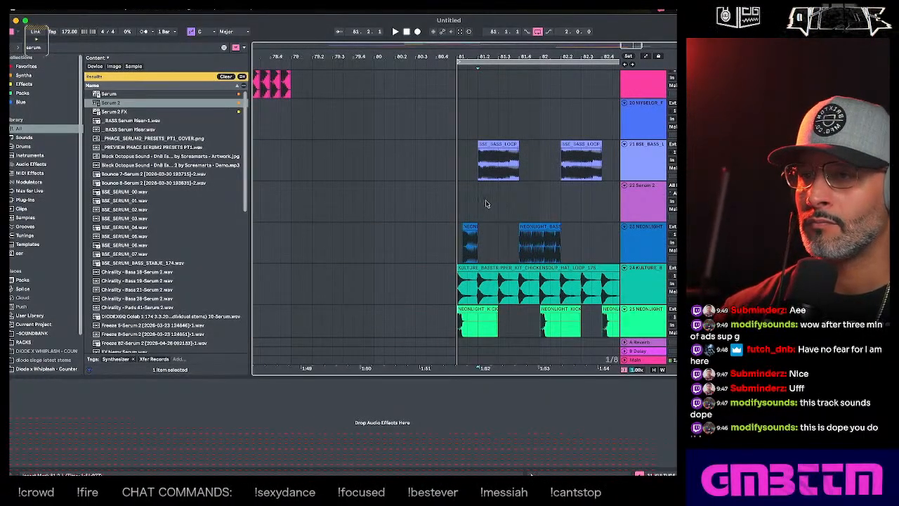
{"action": "left_click_drag", "start_coordinate": [474, 204], "coordinate": [521, 203]}
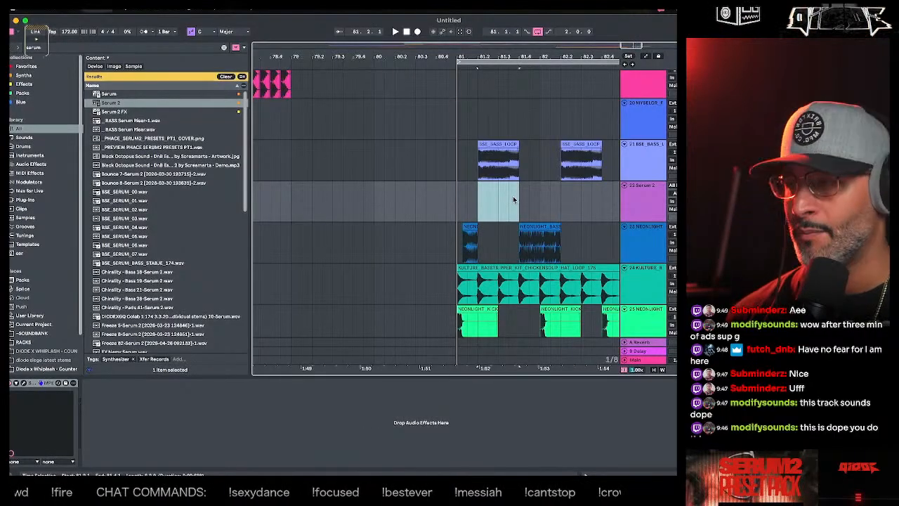
{"action": "double_click", "coordinate": [513, 196]}
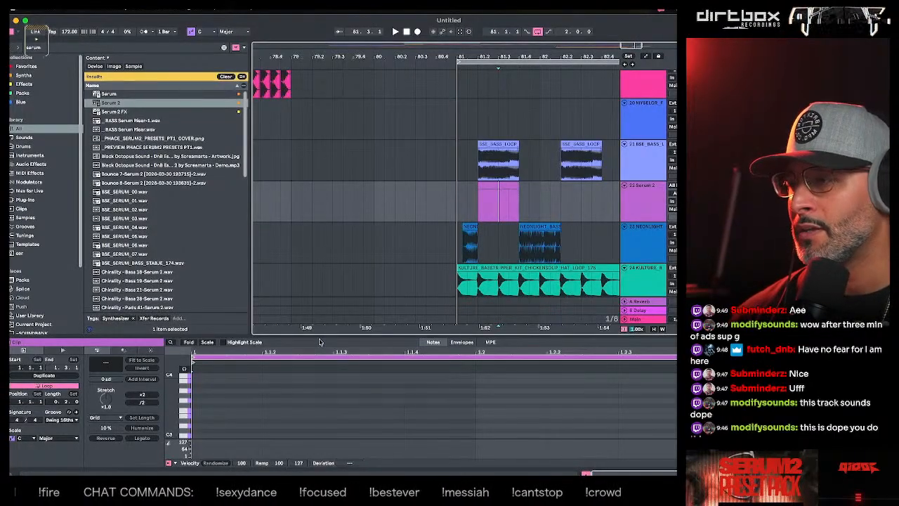
{"action": "left_click_drag", "start_coordinate": [319, 334], "coordinate": [319, 209]}
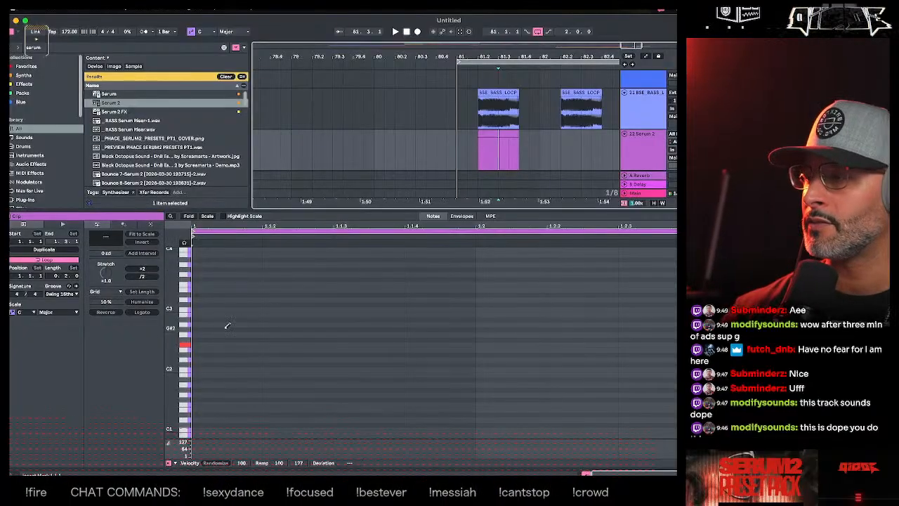
- Clear the short F2 and F#2 trial notes and fill the clip with one sustained F2 note
{"action": "key", "text": "ctrl+v"}
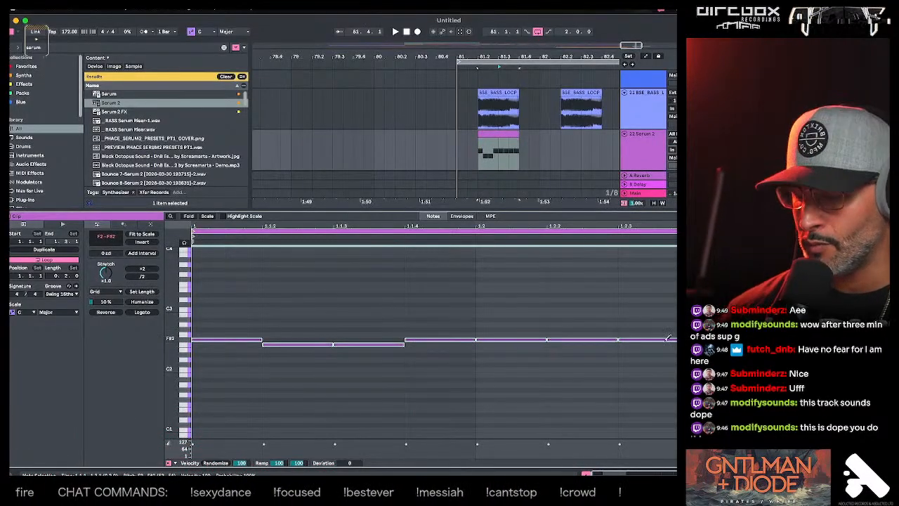
{"action": "key", "text": "Delete"}
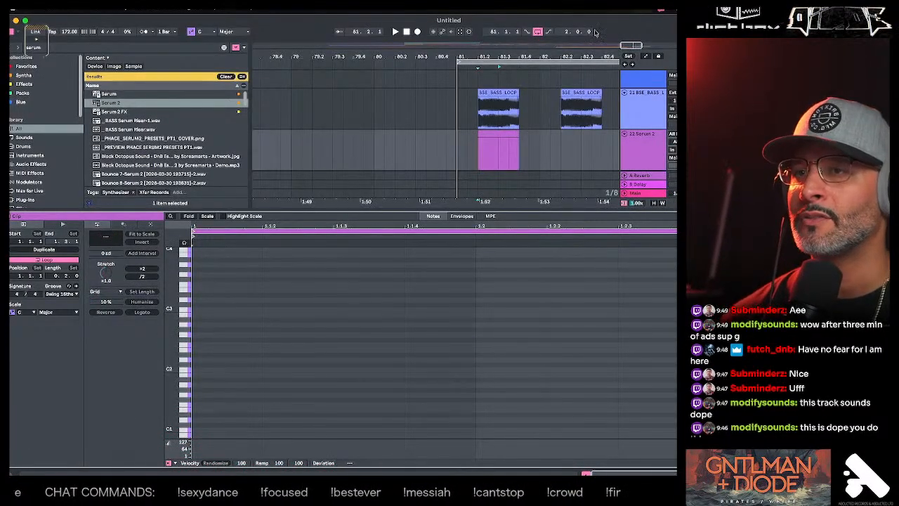
{"action": "left_click_drag", "start_coordinate": [198, 348], "coordinate": [761, 344]}
{"action": "left_click", "coordinate": [199, 346]}
{"action": "double_click", "coordinate": [200, 344]}
- Play the drop from bar 81 to hear the new bass note, and show the Serum 2 track's device chain
{"action": "key", "text": "space"}
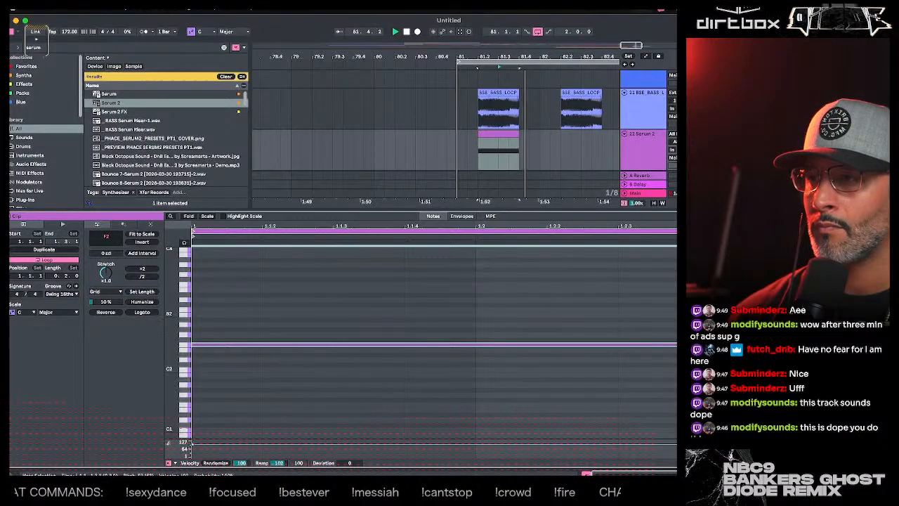
{"action": "left_click", "coordinate": [460, 172]}
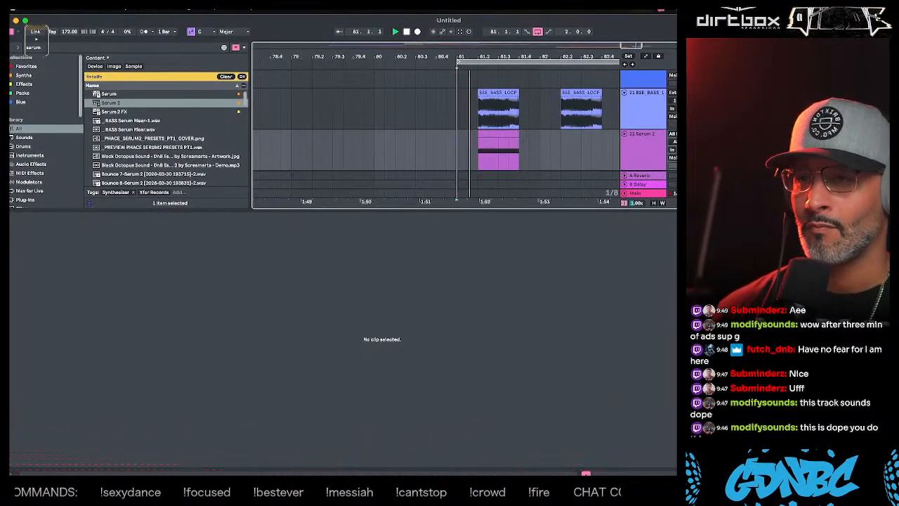
{"action": "key", "text": "space"}
{"action": "double_click", "coordinate": [625, 150]}
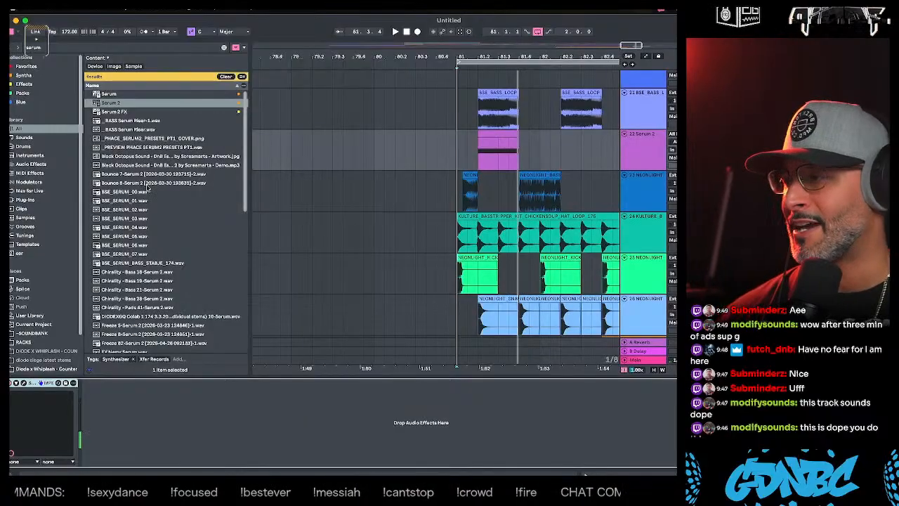
- Search the browser for "eq" and add EQ Eight after Serum 2 on the bass track
{"action": "left_click", "coordinate": [48, 48]}
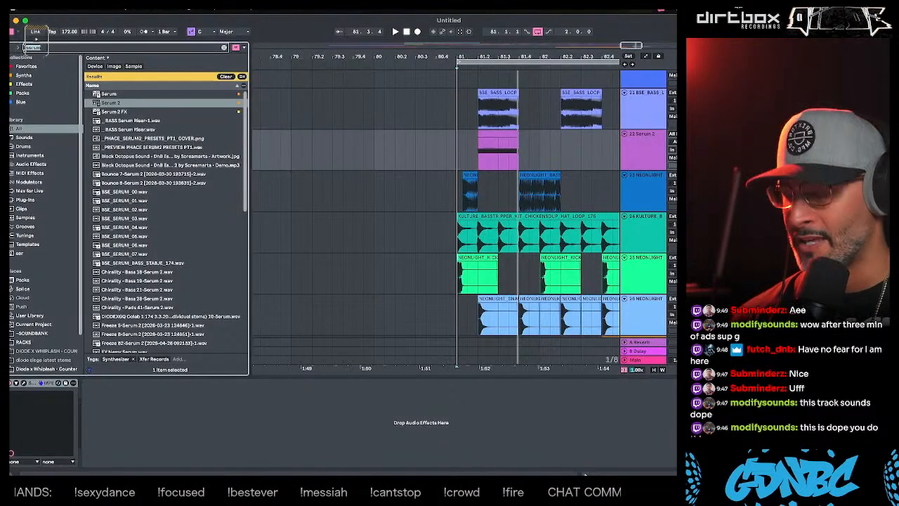
{"action": "key", "text": "BackSpace"}
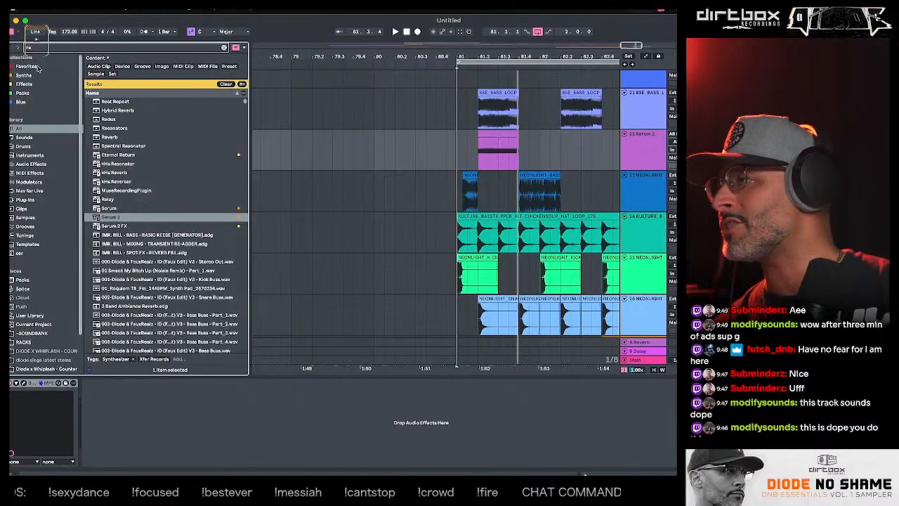
{"action": "key", "text": "BackSpace"}
{"action": "key", "text": "BackSpace"}
{"action": "type", "text": "eq"}
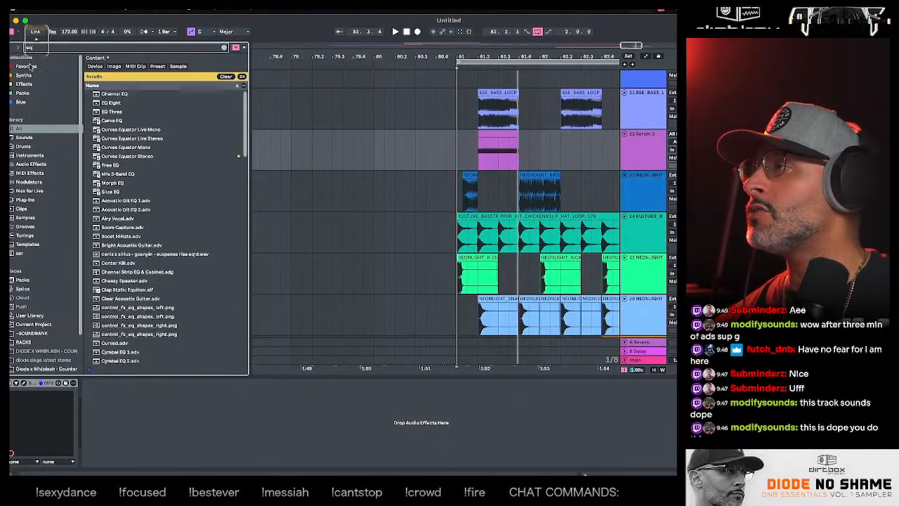
{"action": "left_click_drag", "start_coordinate": [104, 104], "coordinate": [130, 393]}
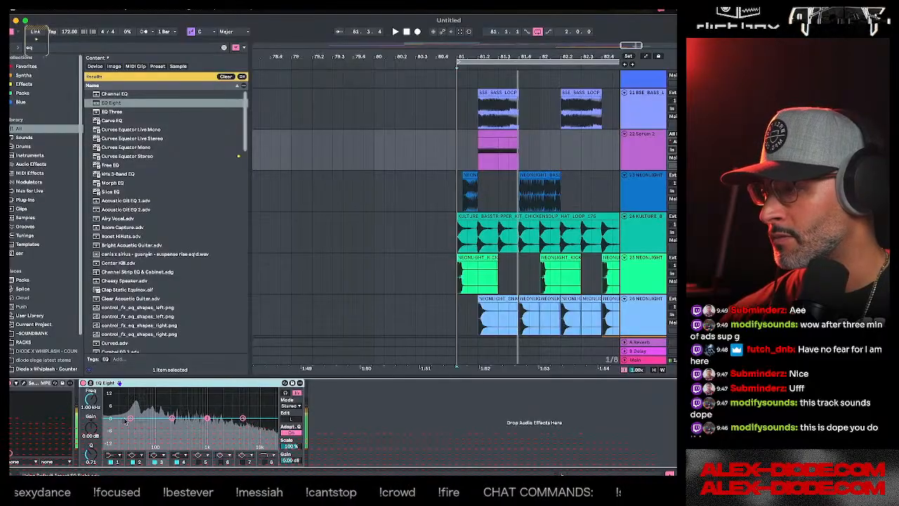
- Shape EQ Eight with a low cut, a 15 dB peak around 358 Hz and a deep dip around 1.84 kHz
{"action": "left_click", "coordinate": [130, 419]}
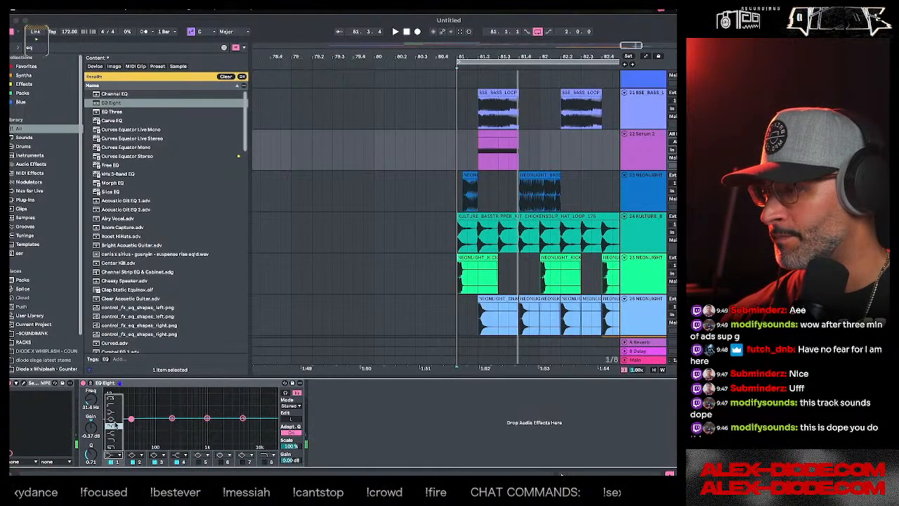
{"action": "left_click_drag", "start_coordinate": [167, 396], "coordinate": [168, 394]}
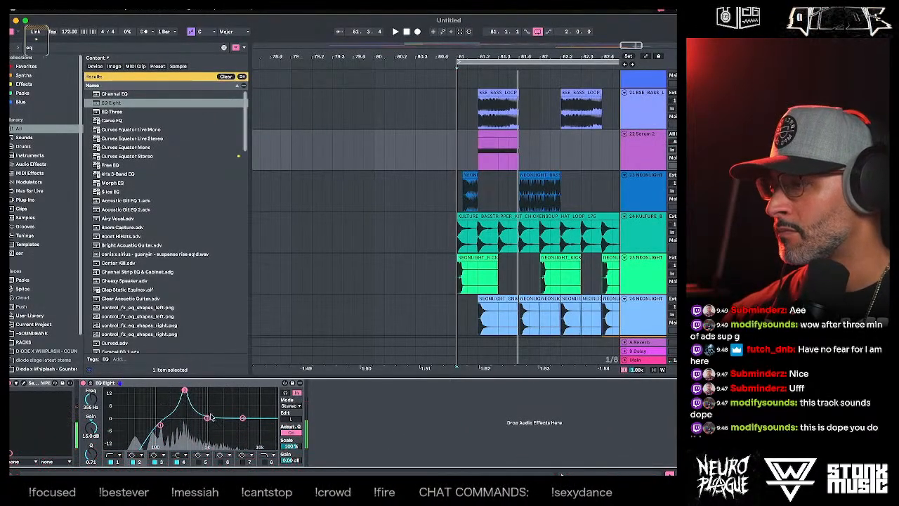
{"action": "left_click_drag", "start_coordinate": [210, 417], "coordinate": [209, 414]}
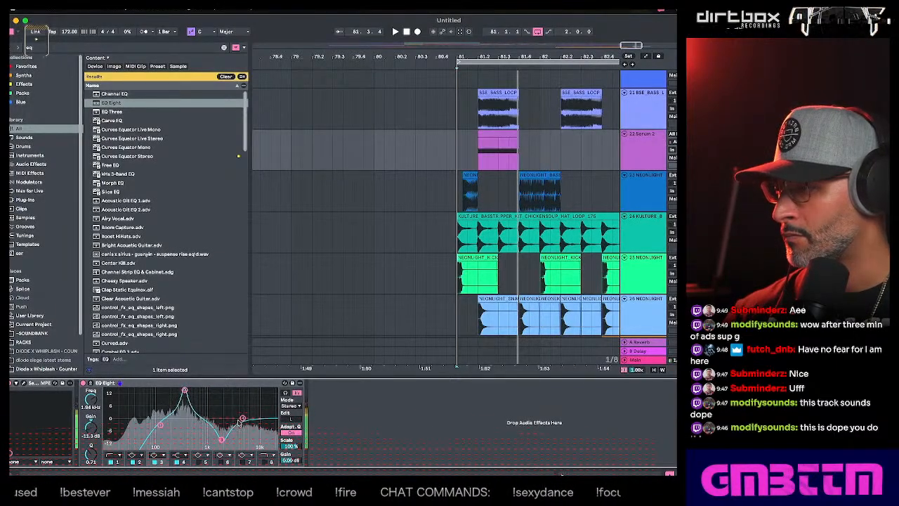
- Add a 15 dB peak around 1.38 kHz and make band 1 a steeper low cut at about 167 Hz
{"action": "left_click", "coordinate": [158, 421]}
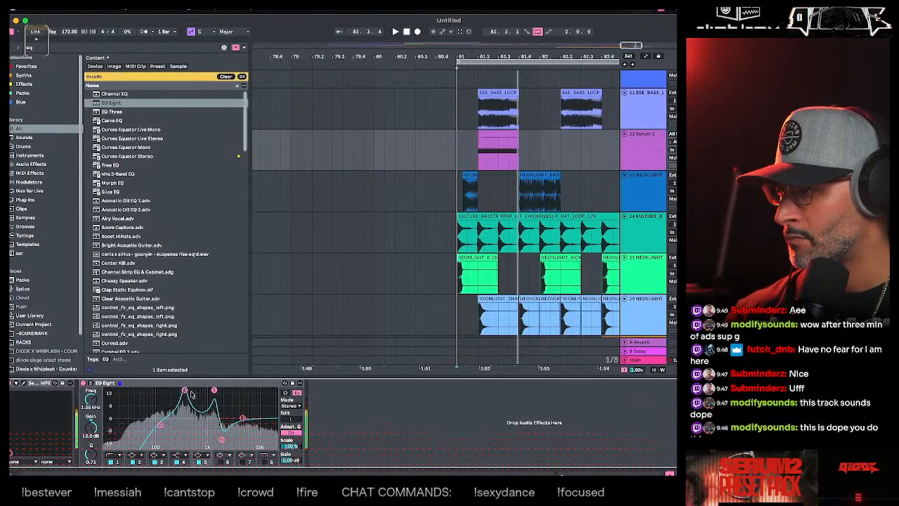
{"action": "left_click_drag", "start_coordinate": [182, 390], "coordinate": [187, 390]}
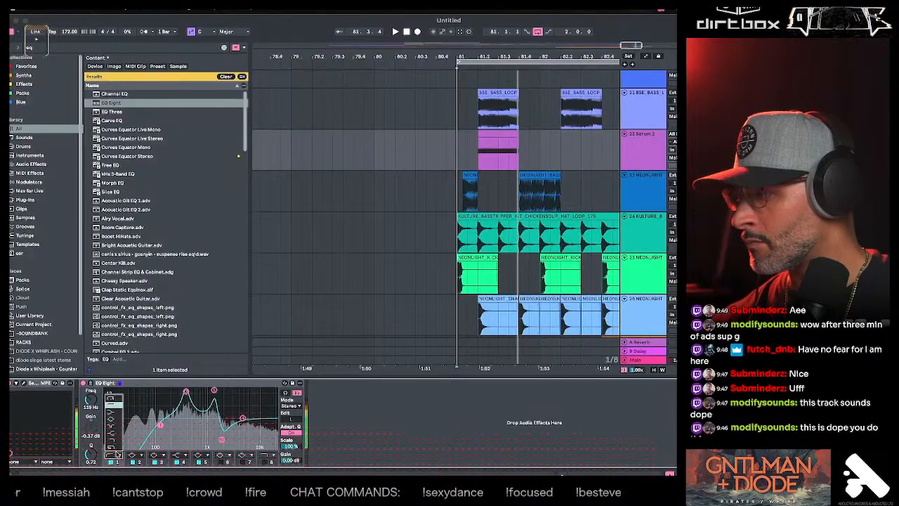
{"action": "left_click", "coordinate": [114, 399]}
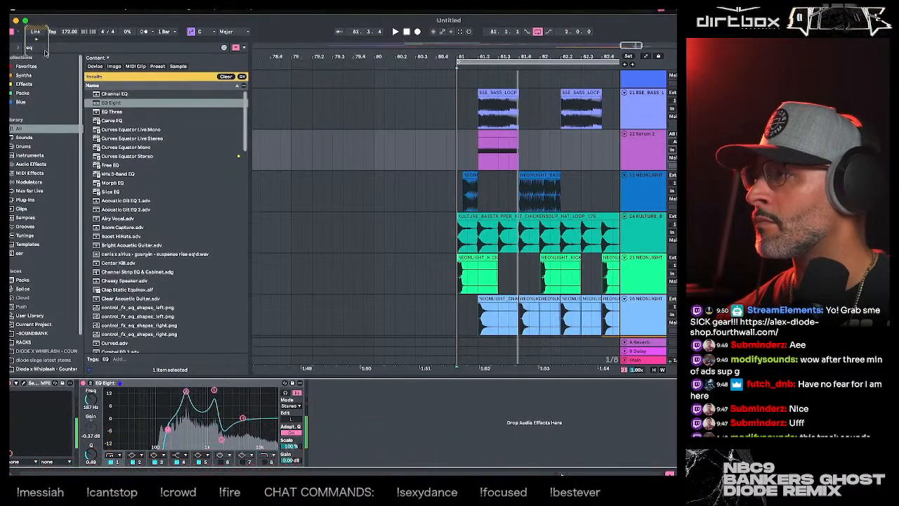
- Search the browser for "therm" and load Thermal onto the Serum 2 track
{"action": "left_click_drag", "start_coordinate": [44, 48], "coordinate": [16, 48]}
{"action": "type", "text": "therm"}
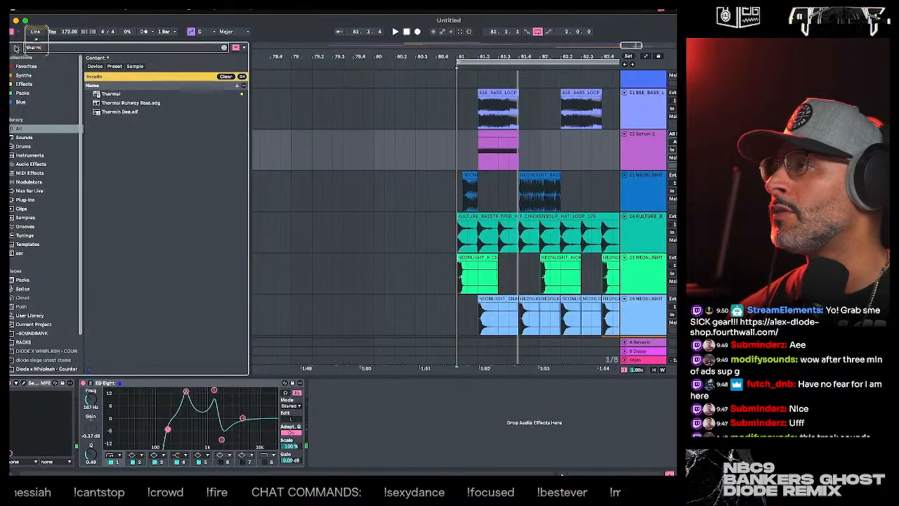
{"action": "double_click", "coordinate": [111, 94]}
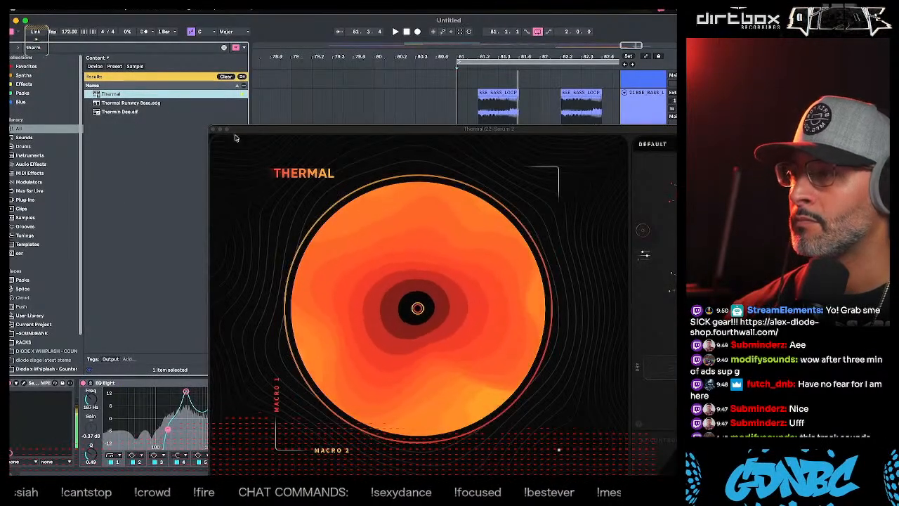
- Audition Thermal's Start Here presets on the bass, including Vaporwavor and Slight Interruption
{"action": "left_click", "coordinate": [653, 144]}
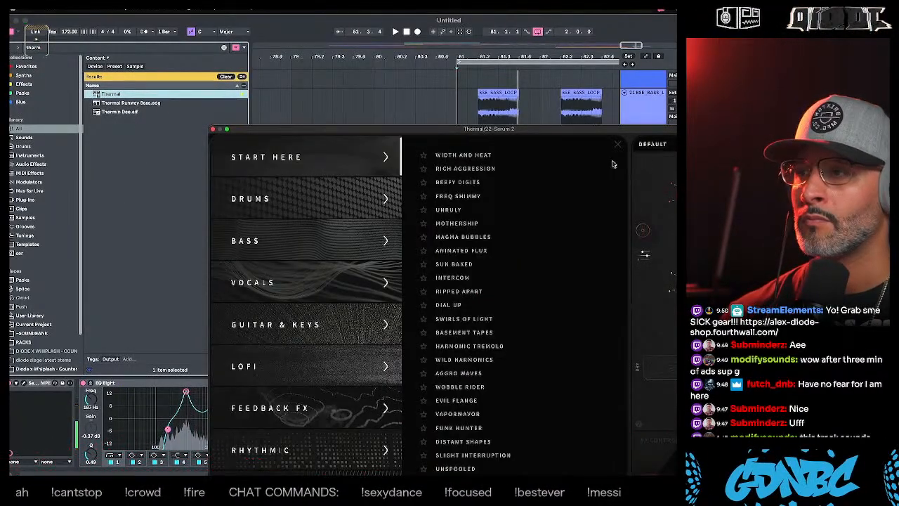
{"action": "left_click", "coordinate": [486, 349]}
{"action": "scroll", "coordinate": [475, 393], "scroll_direction": "down", "scroll_amount": 1}
{"action": "left_click", "coordinate": [470, 407]}
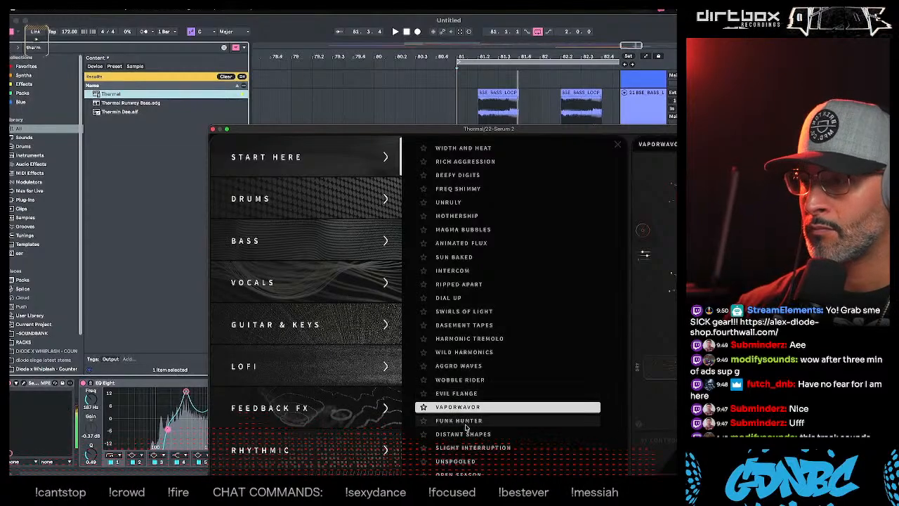
{"action": "left_click", "coordinate": [467, 423]}
{"action": "left_click", "coordinate": [467, 434]}
- Audition Thermal's Drums presets on the bass, including Crunchy Buss, Snare Shaper, Subharmonic Power and Digital Kick
{"action": "left_click", "coordinate": [250, 198]}
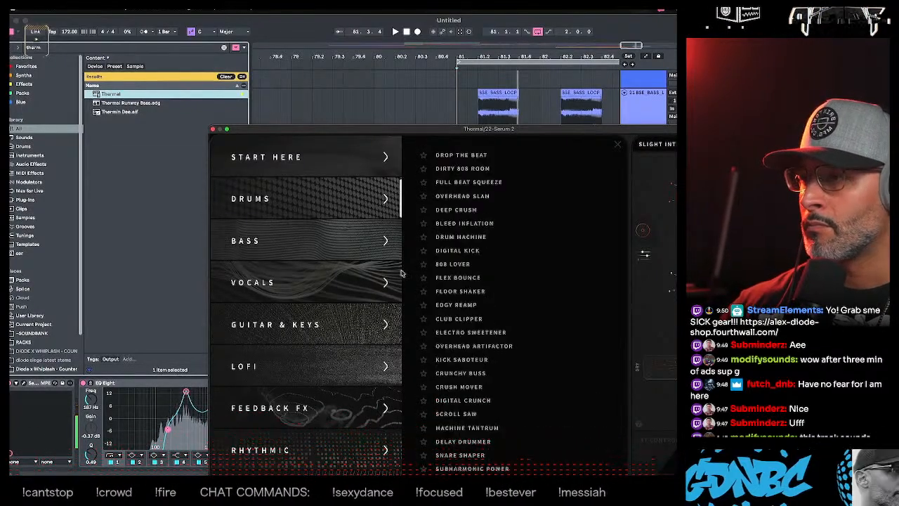
{"action": "left_click", "coordinate": [470, 332]}
{"action": "left_click", "coordinate": [461, 373]}
{"action": "scroll", "coordinate": [461, 373], "scroll_direction": "down", "scroll_amount": 1}
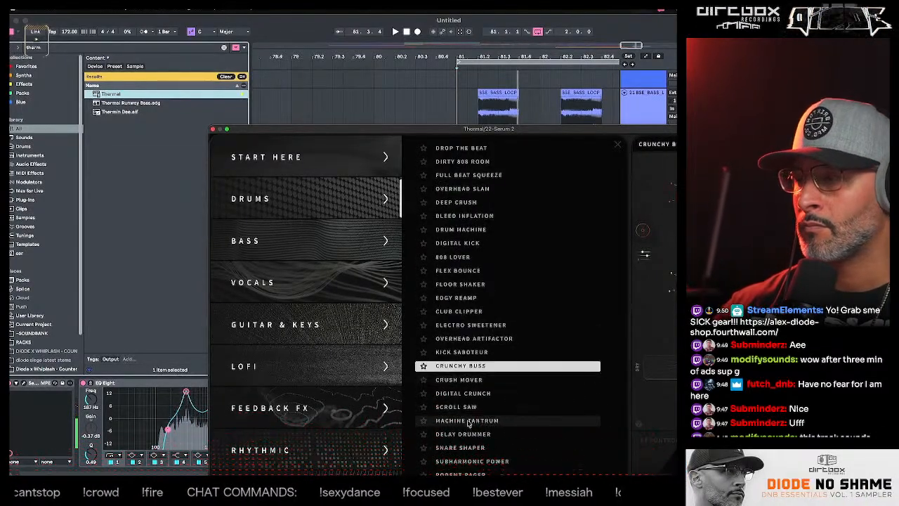
{"action": "left_click", "coordinate": [467, 420]}
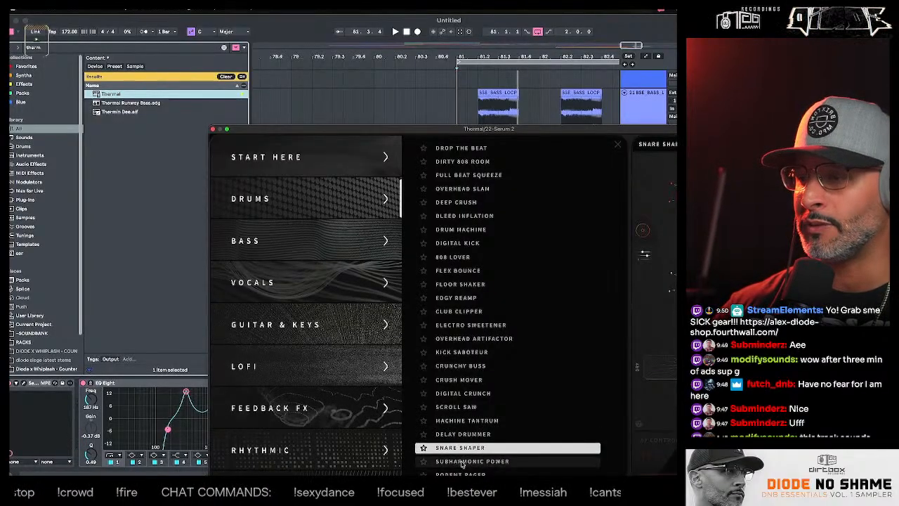
{"action": "left_click", "coordinate": [462, 461]}
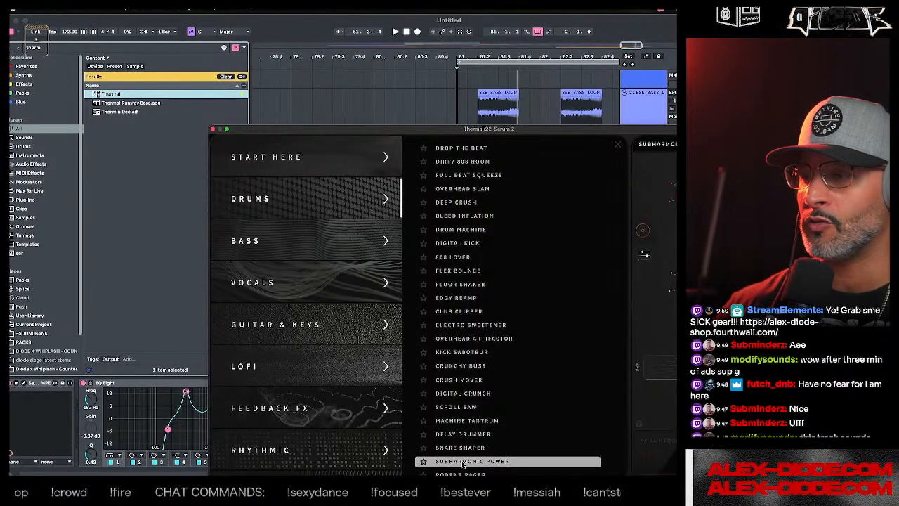
{"action": "left_click", "coordinate": [465, 216]}
{"action": "left_click", "coordinate": [460, 243]}
- Audition Thermal's Bass presets, including Wobbles, Melodic Filter and Indie Fuzz
{"action": "scroll", "coordinate": [471, 267], "scroll_direction": "down", "scroll_amount": 5}
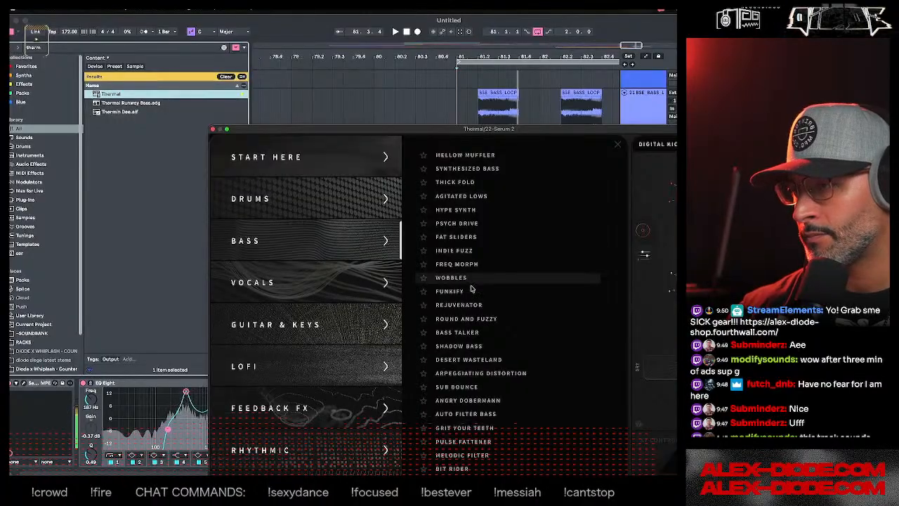
{"action": "left_click", "coordinate": [453, 279]}
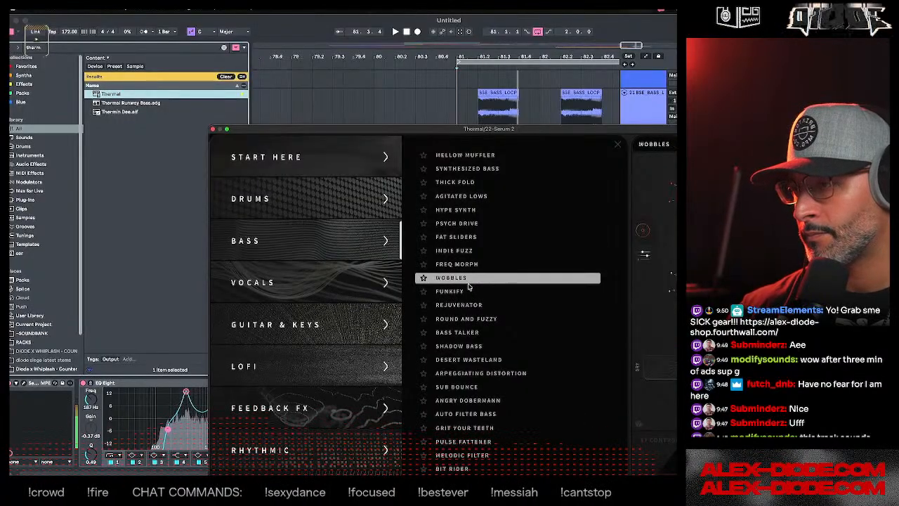
{"action": "left_click", "coordinate": [467, 414]}
{"action": "left_click", "coordinate": [458, 446]}
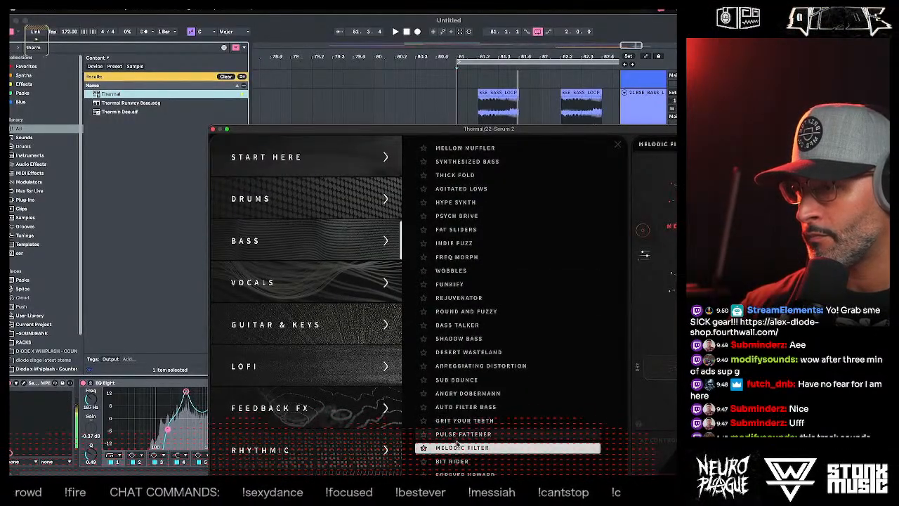
{"action": "left_click", "coordinate": [455, 243]}
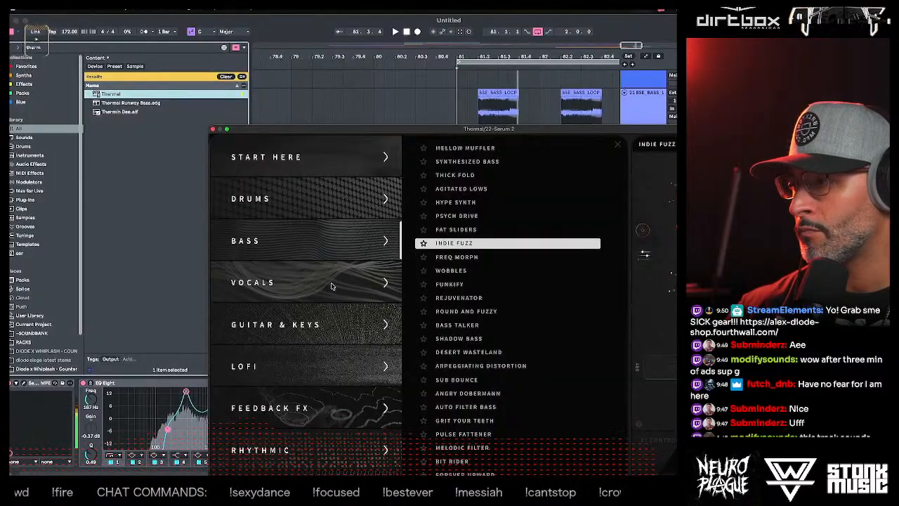
- Audition Thermal's Vocals presets on the bass, including White Label Vox, Pump Space, Dirty Silo and Reflective Surface
{"action": "left_click", "coordinate": [369, 277]}
{"action": "left_click", "coordinate": [451, 265]}
{"action": "left_click", "coordinate": [457, 292]}
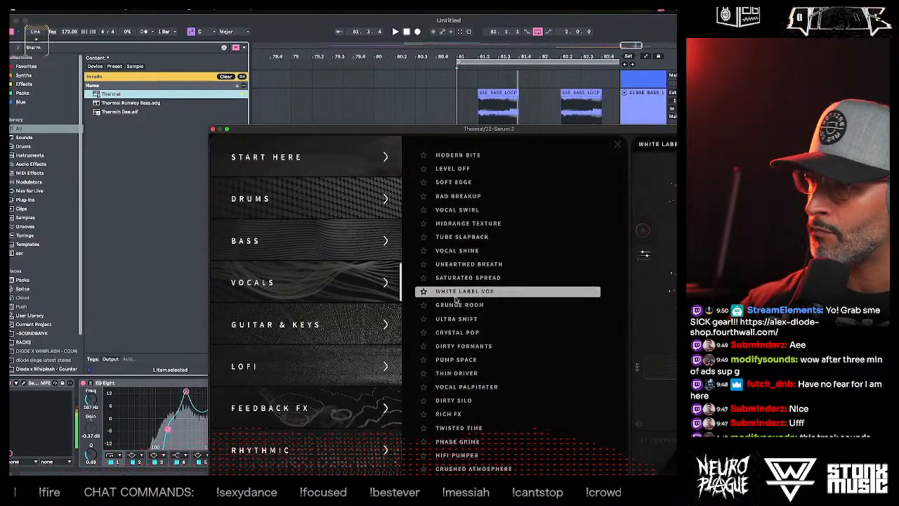
{"action": "left_click", "coordinate": [460, 332]}
{"action": "left_click", "coordinate": [457, 359]}
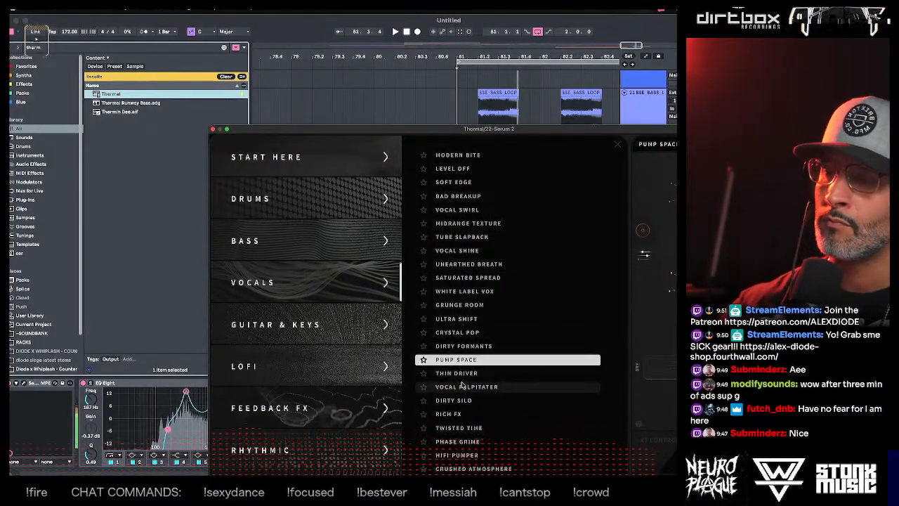
{"action": "left_click", "coordinate": [464, 386]}
{"action": "left_click", "coordinate": [455, 401]}
{"action": "scroll", "coordinate": [459, 408], "scroll_direction": "down", "scroll_amount": 1}
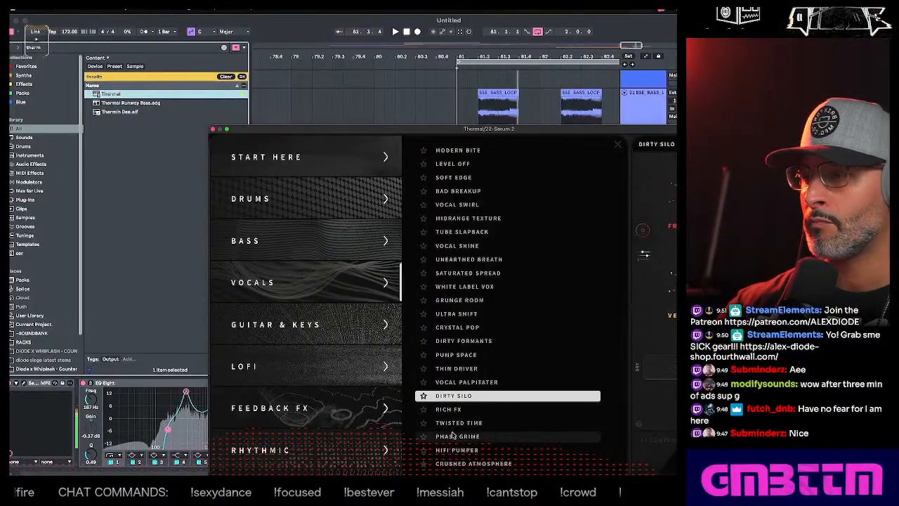
{"action": "left_click", "coordinate": [453, 435]}
{"action": "scroll", "coordinate": [453, 436], "scroll_direction": "down", "scroll_amount": 5}
{"action": "left_click", "coordinate": [456, 434]}
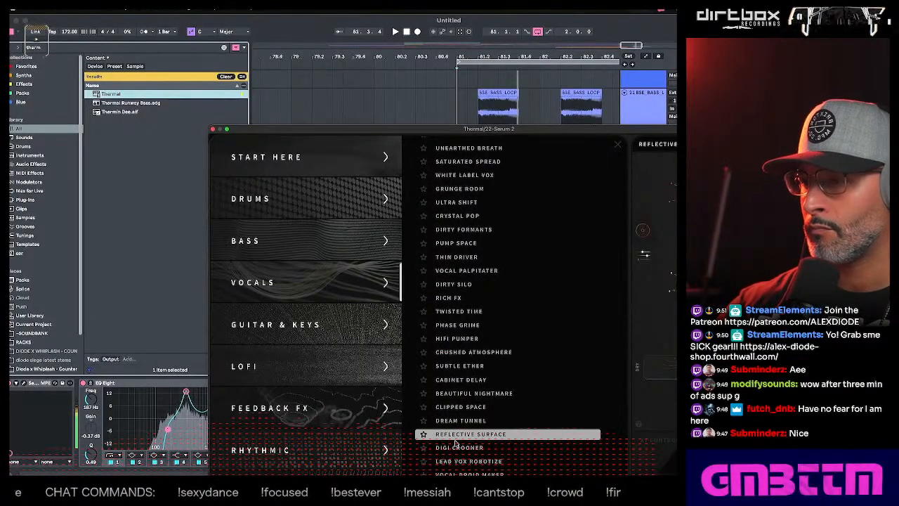
{"action": "left_click", "coordinate": [457, 462]}
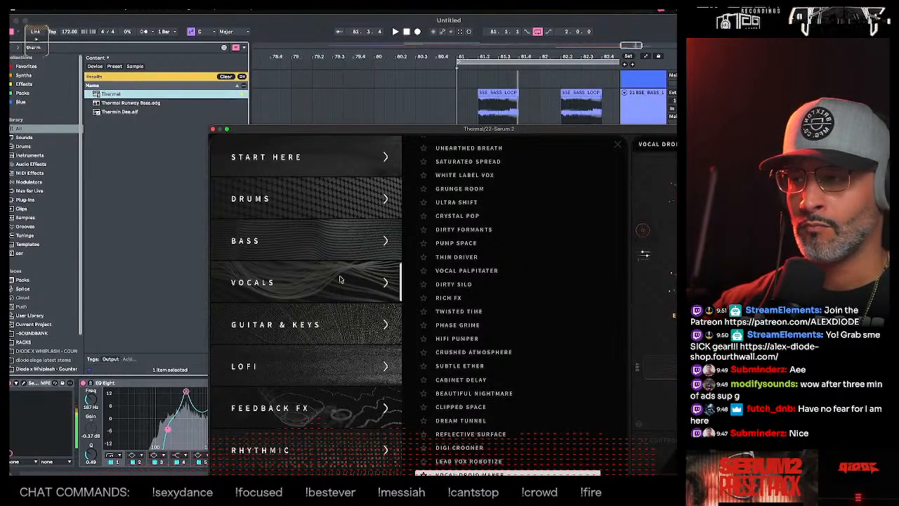
- Audition Thermal's Guitar & Keys presets on the bass, including Scorched and Dark and Dangerous
{"action": "left_click", "coordinate": [340, 329]}
{"action": "left_click", "coordinate": [460, 346]}
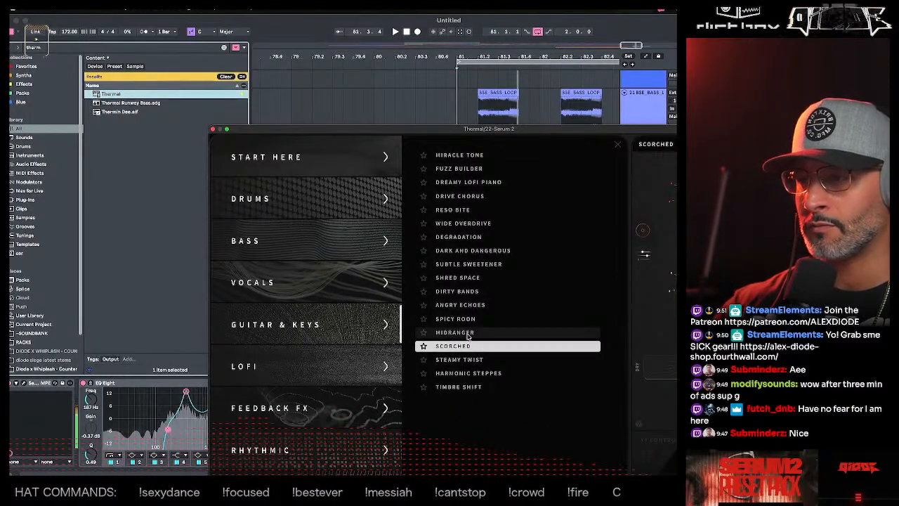
{"action": "left_click", "coordinate": [461, 263]}
{"action": "left_click", "coordinate": [463, 250]}
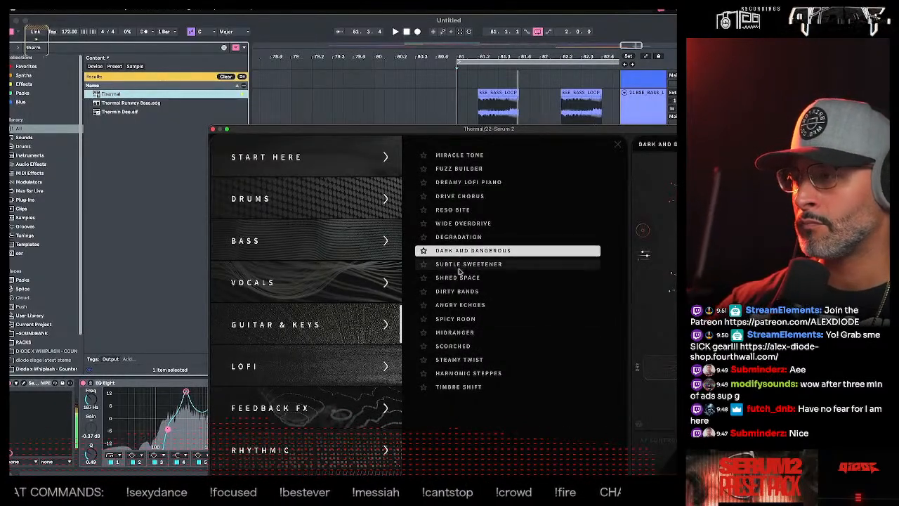
{"action": "left_click", "coordinate": [464, 306]}
- Audition Thermal's Lofi presets, including Crush Mod, Pad Killer, Mod Ruiner and 808 Killer, settle on Mod Destroyer and close Thermal
{"action": "left_click", "coordinate": [281, 365]}
{"action": "left_click", "coordinate": [476, 267]}
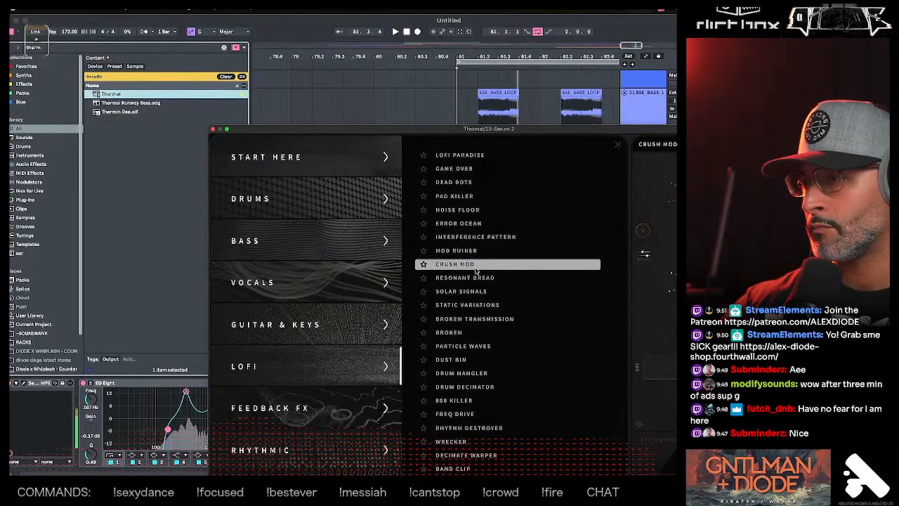
{"action": "left_click", "coordinate": [453, 197]}
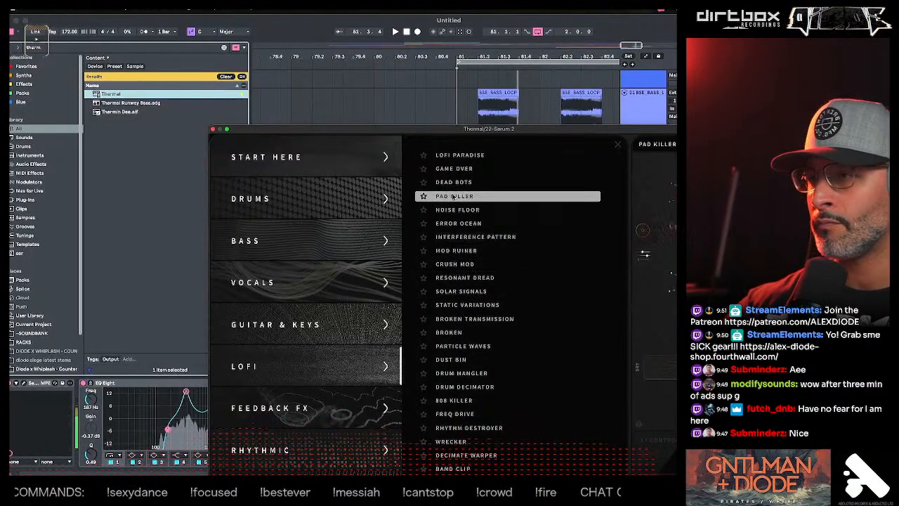
{"action": "left_click", "coordinate": [467, 251]}
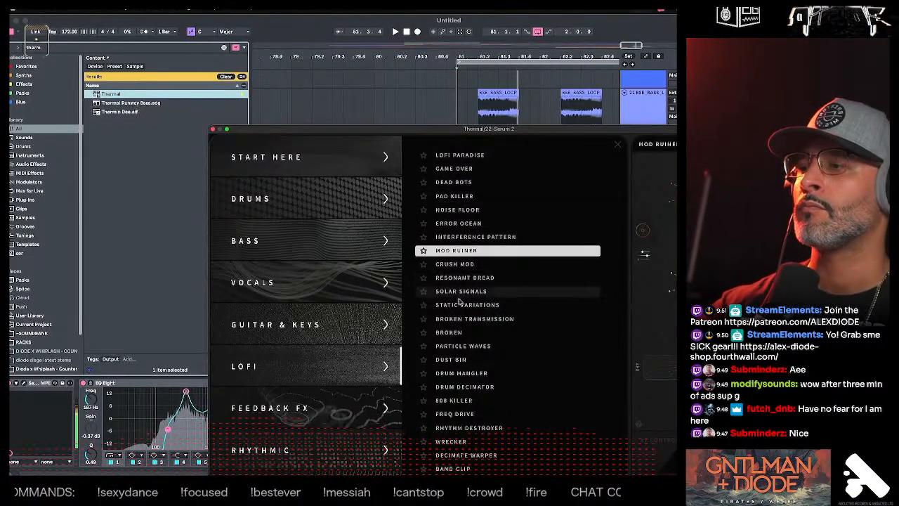
{"action": "left_click", "coordinate": [456, 360]}
{"action": "left_click", "coordinate": [457, 401]}
{"action": "scroll", "coordinate": [460, 428], "scroll_direction": "down", "scroll_amount": 1}
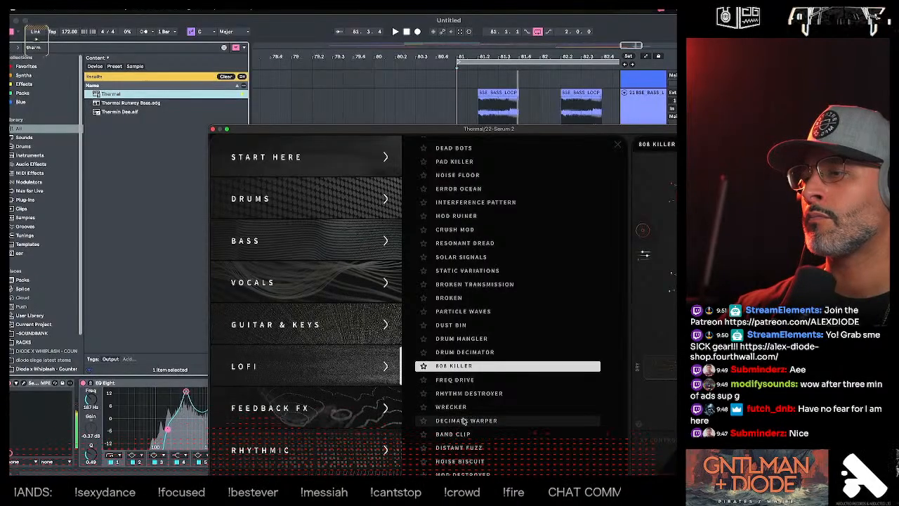
{"action": "left_click", "coordinate": [460, 421]}
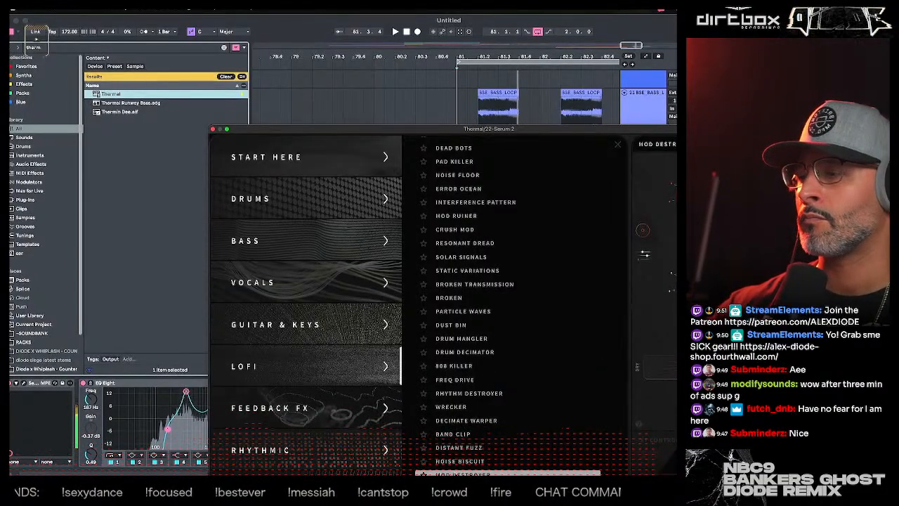
{"action": "left_click", "coordinate": [214, 129]}
- Play the drop from bar 81 repeatedly to hear the processed Serum 2 bass with the drums
{"action": "left_click", "coordinate": [454, 189]}
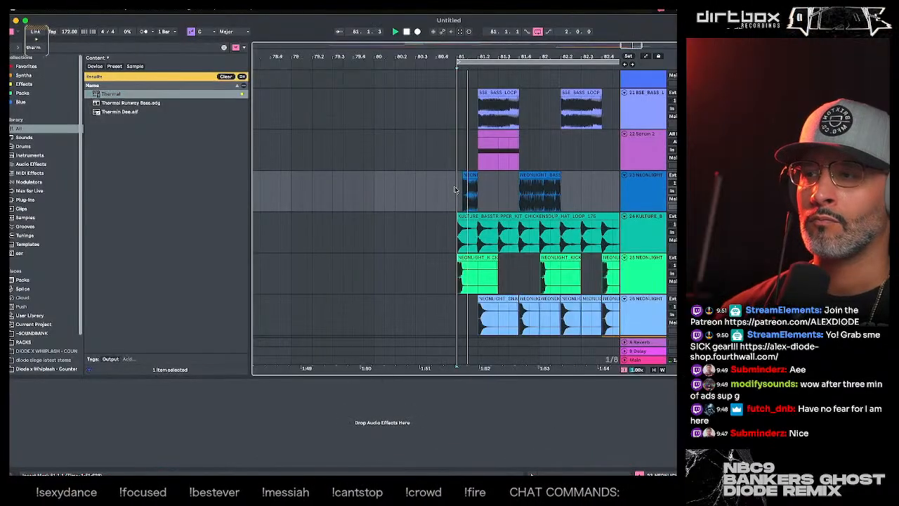
{"action": "key", "text": "space"}
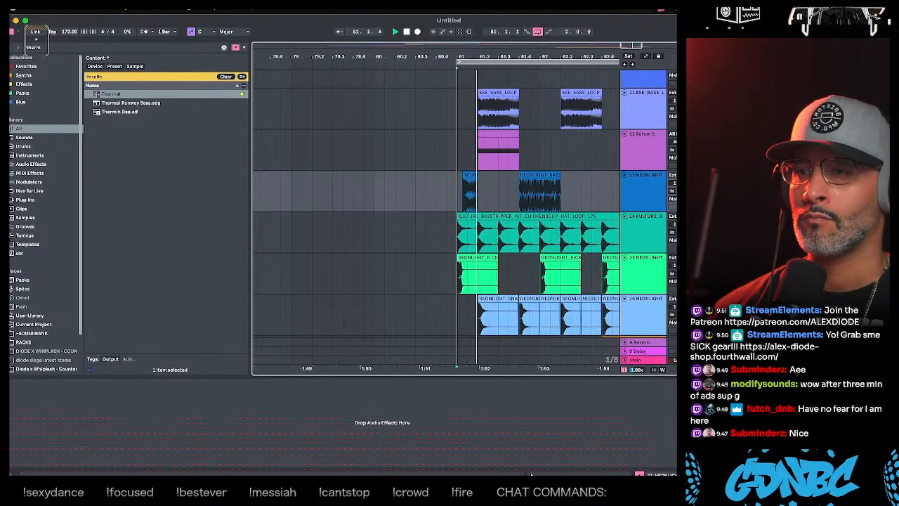
{"action": "left_click", "coordinate": [645, 150]}
{"action": "key", "text": "space"}
{"action": "key", "text": "space"}
{"action": "left_click", "coordinate": [460, 142]}
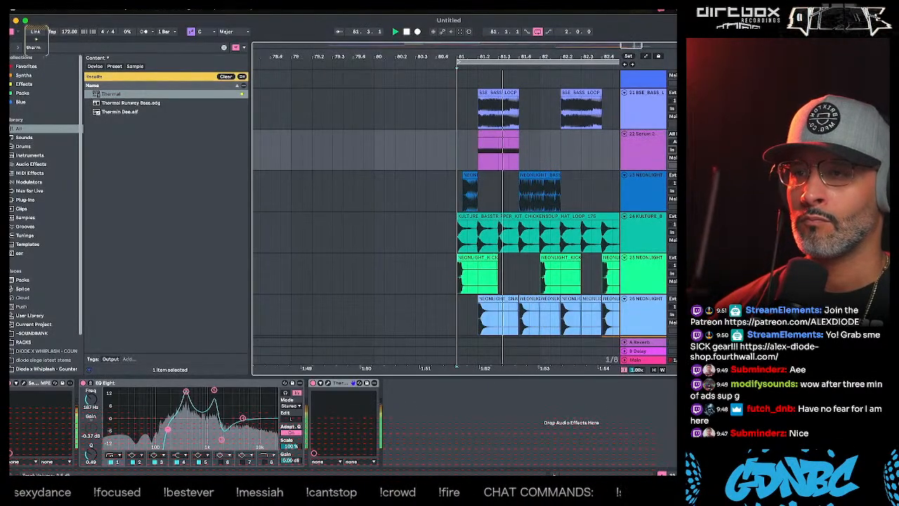
{"action": "key", "text": "space"}
{"action": "key", "text": "space"}
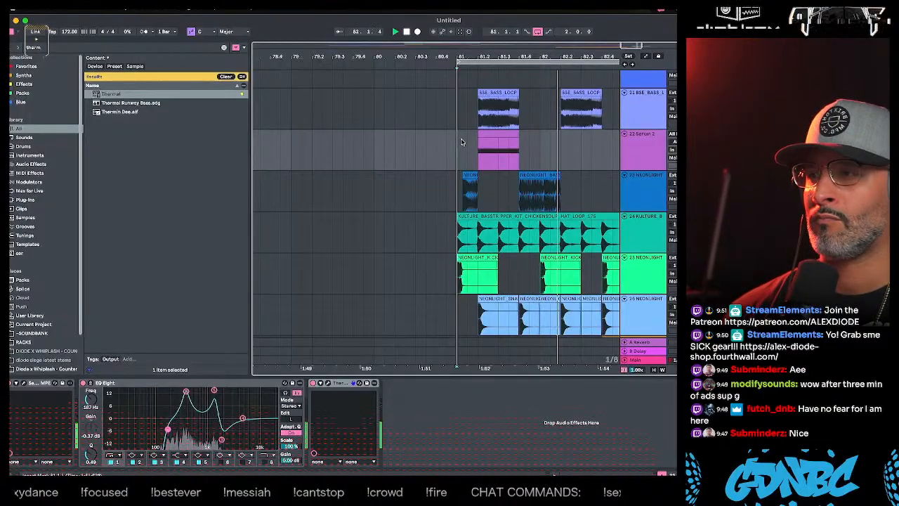
- Copy the Serum 2 bass clip to 82.2 and place that copy alone on a duplicate of the Serum 2 track
{"action": "left_click_drag", "start_coordinate": [501, 134], "coordinate": [587, 138]}
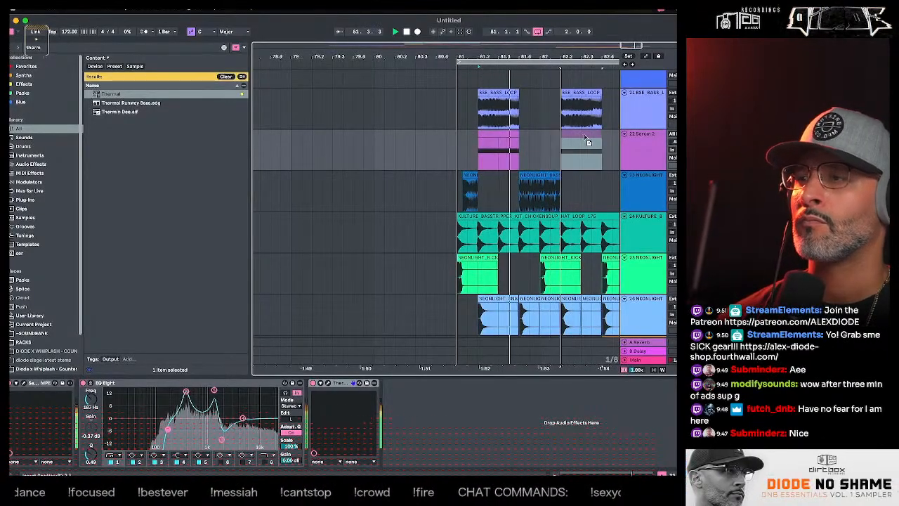
{"action": "left_click", "coordinate": [634, 149]}
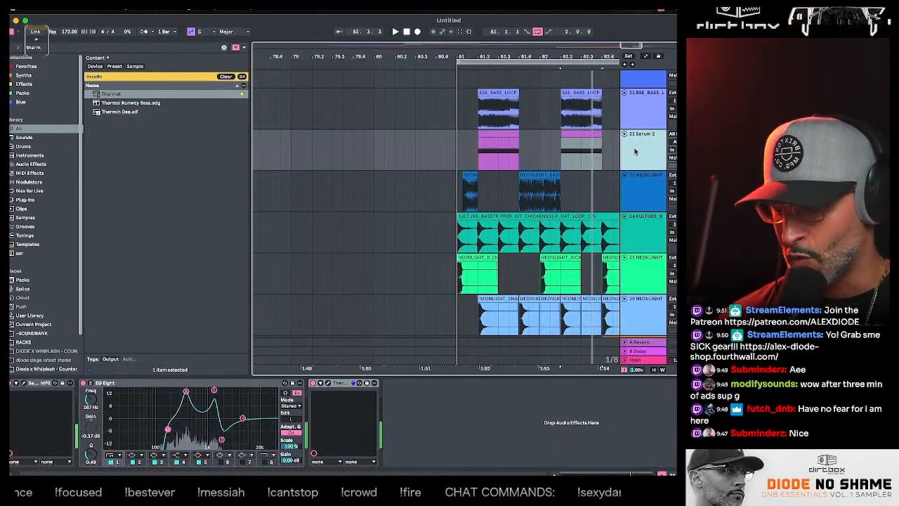
{"action": "key", "text": "super+d"}
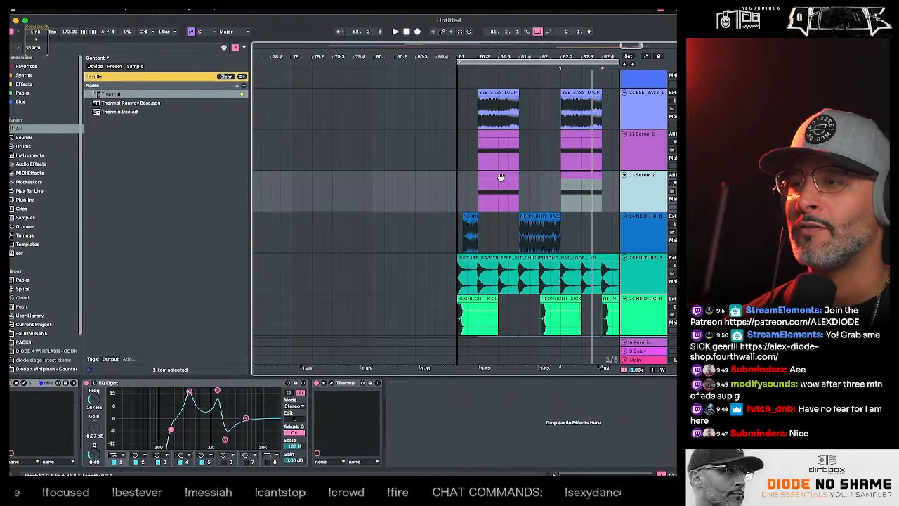
{"action": "left_click_drag", "start_coordinate": [500, 177], "coordinate": [562, 135]}
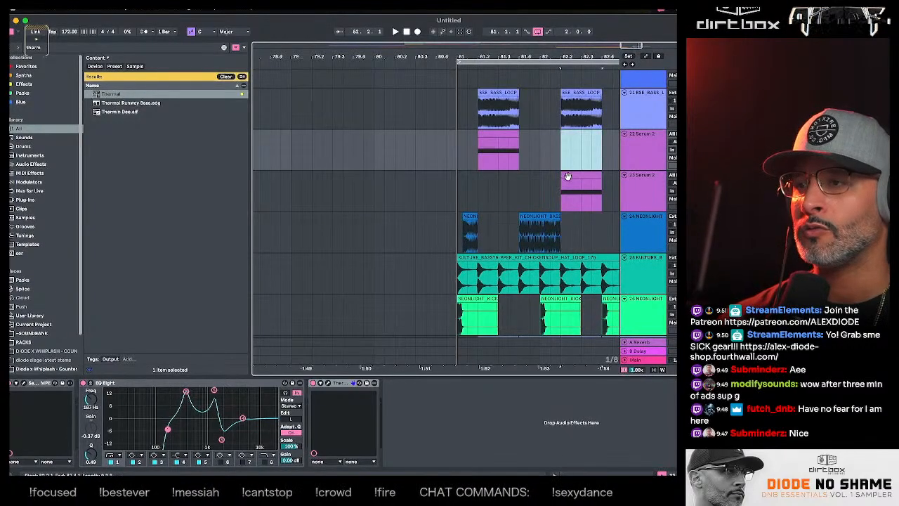
{"action": "left_click_drag", "start_coordinate": [567, 176], "coordinate": [568, 177]}
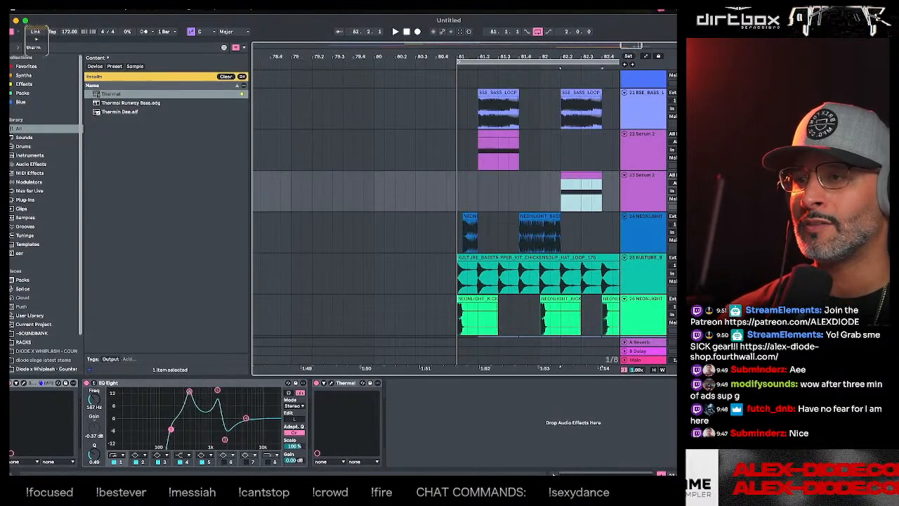
- Open Serum 2 on the duplicated track and set oscillator B's wavetable to Reesey Mess 5 [SL]
{"action": "left_click", "coordinate": [25, 384]}
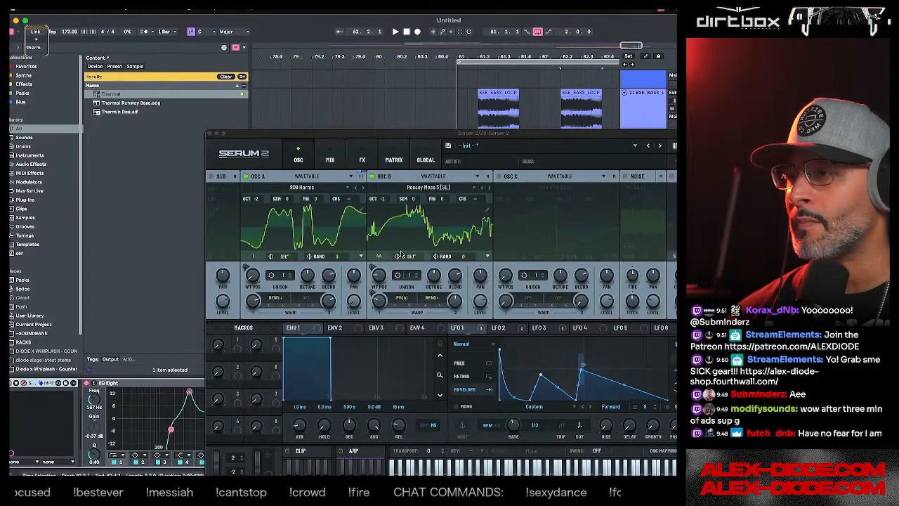
{"action": "left_click", "coordinate": [487, 188]}
{"action": "left_click", "coordinate": [488, 188]}
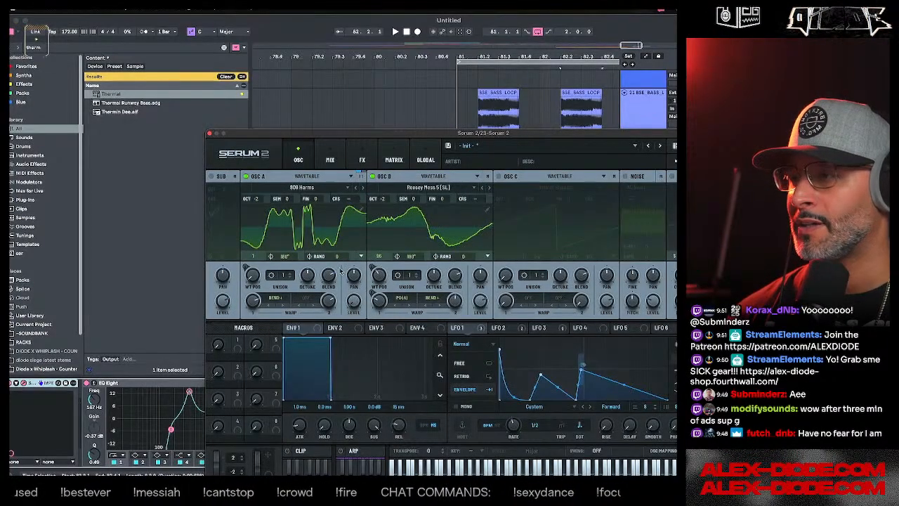
{"action": "left_click_drag", "start_coordinate": [393, 133], "coordinate": [368, 351]}
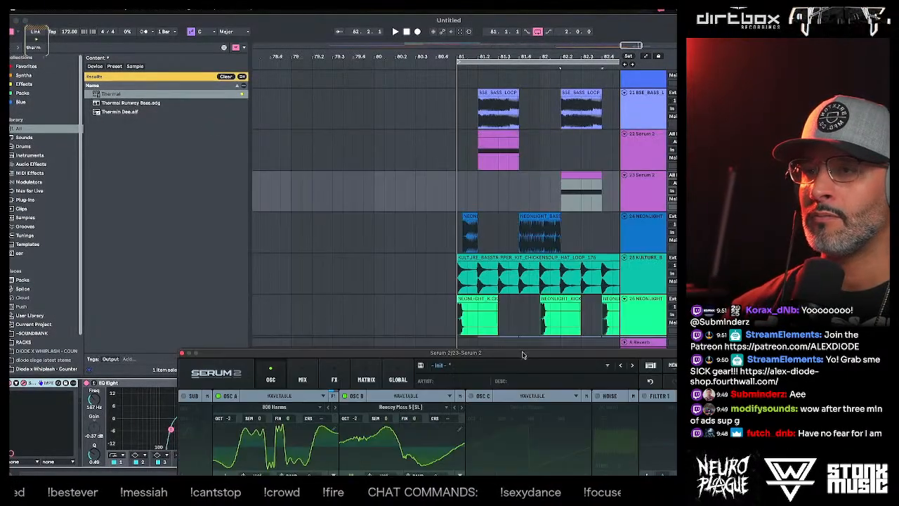
{"action": "left_click", "coordinate": [581, 175]}
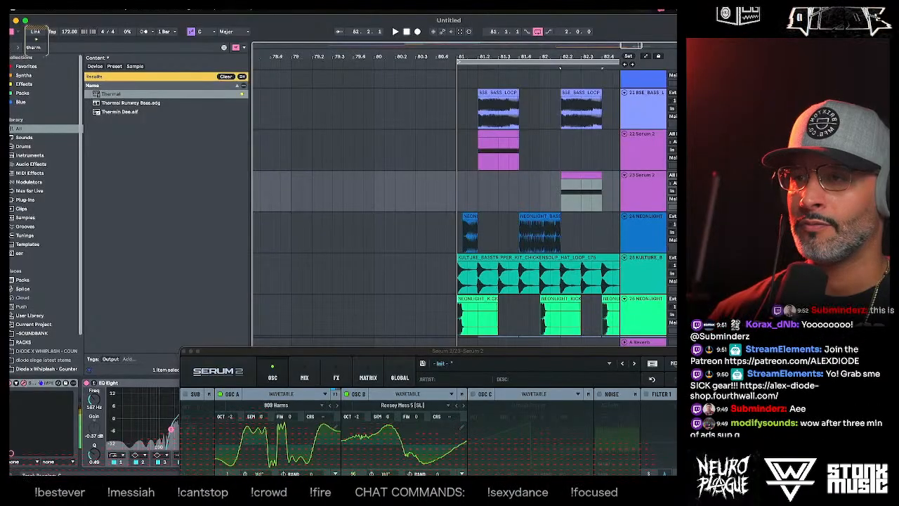
- Step through oscillator A's wavetables in Serum 2 and settle on AT Furthrrr Mood Symmetry
{"action": "left_click_drag", "start_coordinate": [492, 353], "coordinate": [500, 169]}
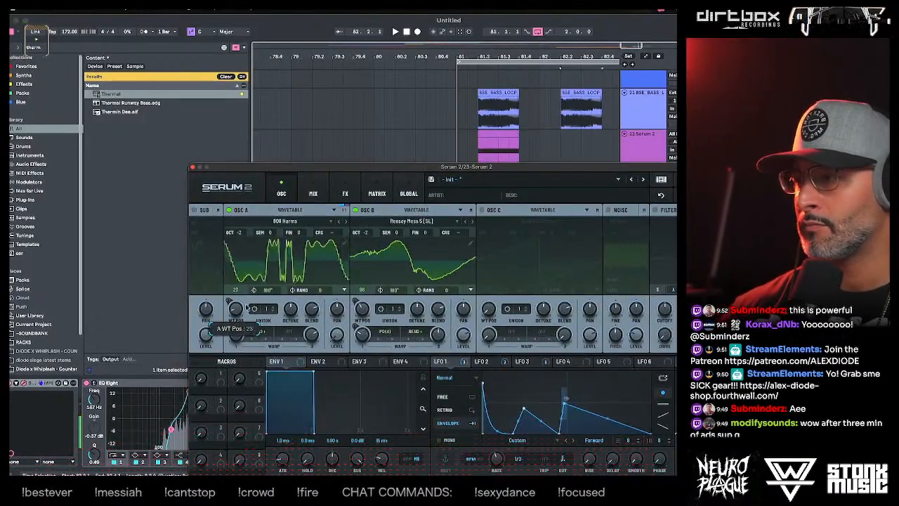
{"action": "left_click", "coordinate": [344, 222]}
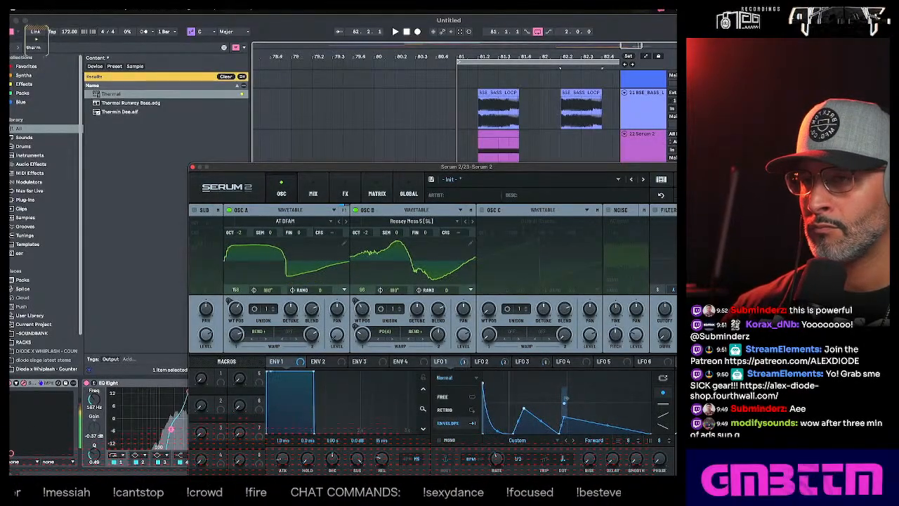
{"action": "left_click", "coordinate": [345, 222]}
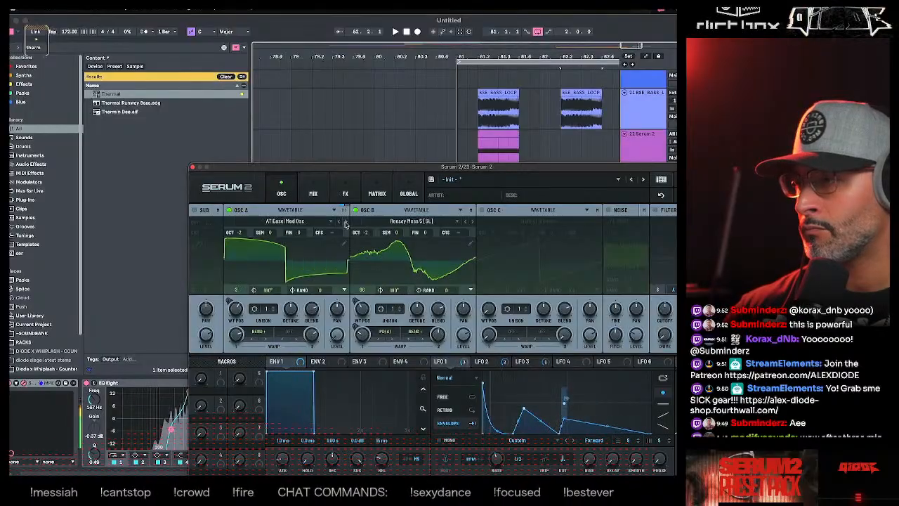
{"action": "left_click", "coordinate": [345, 222]}
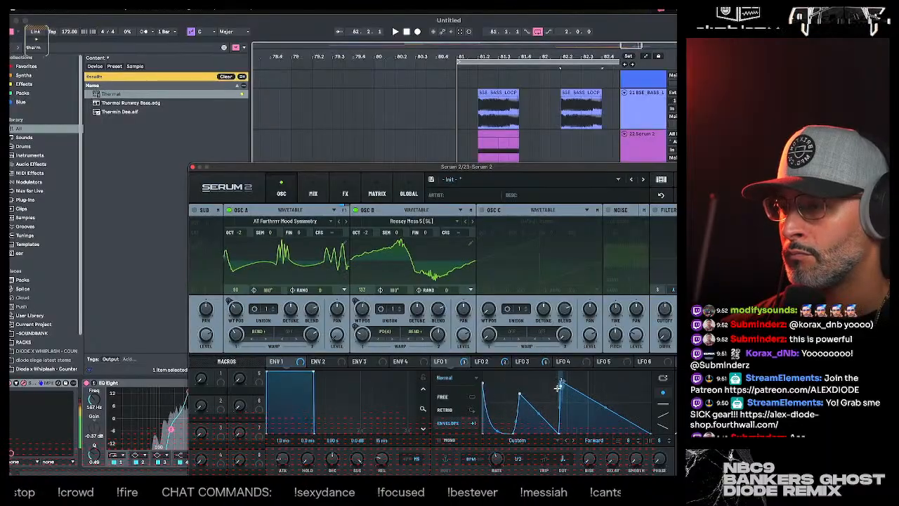
- Lower the third peak of Serum 2's LFO 1 shape and enable oscillator C with Default Shapes
{"action": "left_click_drag", "start_coordinate": [559, 386], "coordinate": [559, 418]}
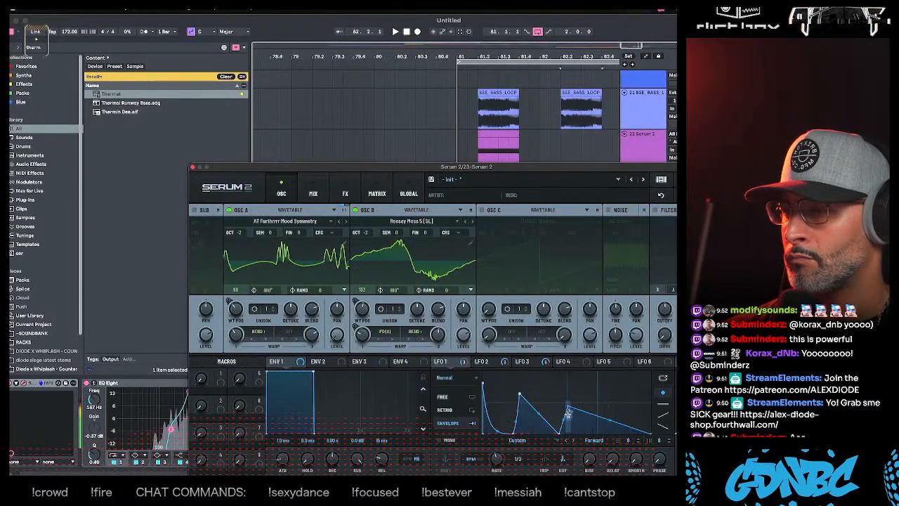
{"action": "left_click", "coordinate": [481, 210]}
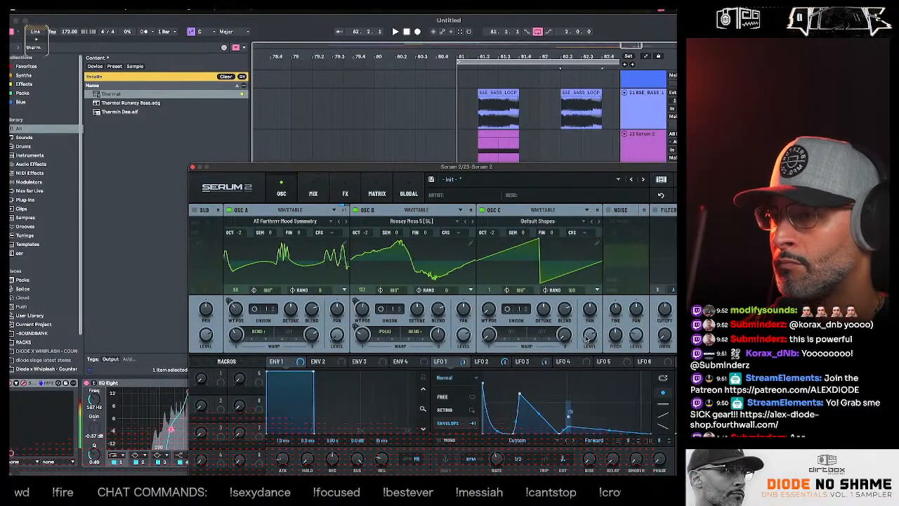
- Play the bar 81 drop with the new bass, start playback again from shortly before bar 79, and close Serum 2
{"action": "left_click", "coordinate": [461, 156]}
{"action": "key", "text": "space"}
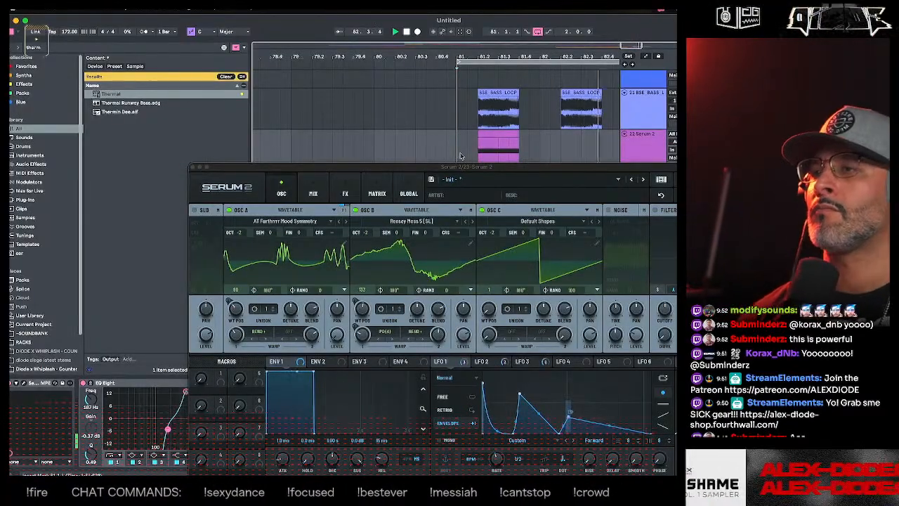
{"action": "left_click", "coordinate": [352, 116]}
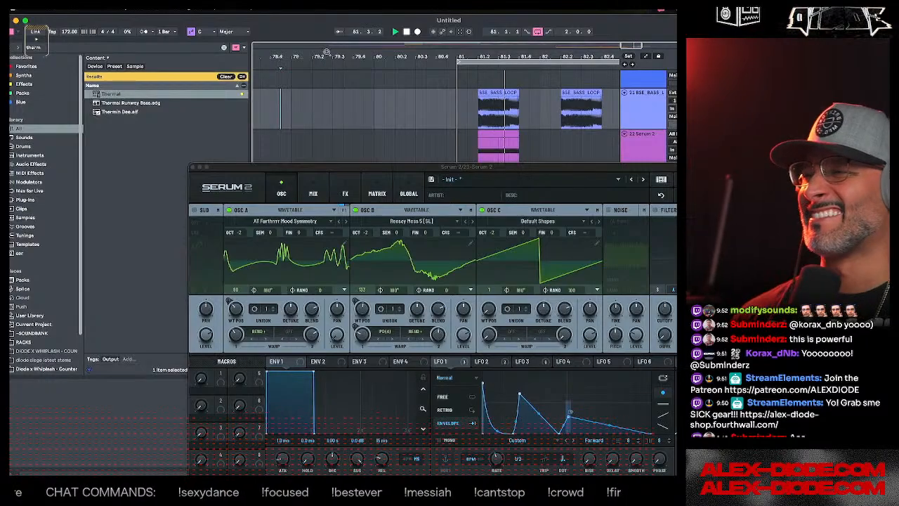
{"action": "mouse_move", "coordinate": [329, 55]}
{"action": "left_mouse_down"}
{"action": "mouse_move", "coordinate": [329, 91]}
{"action": "mouse_move", "coordinate": [320, 59]}
{"action": "left_mouse_up"}
{"action": "left_click", "coordinate": [314, 98]}
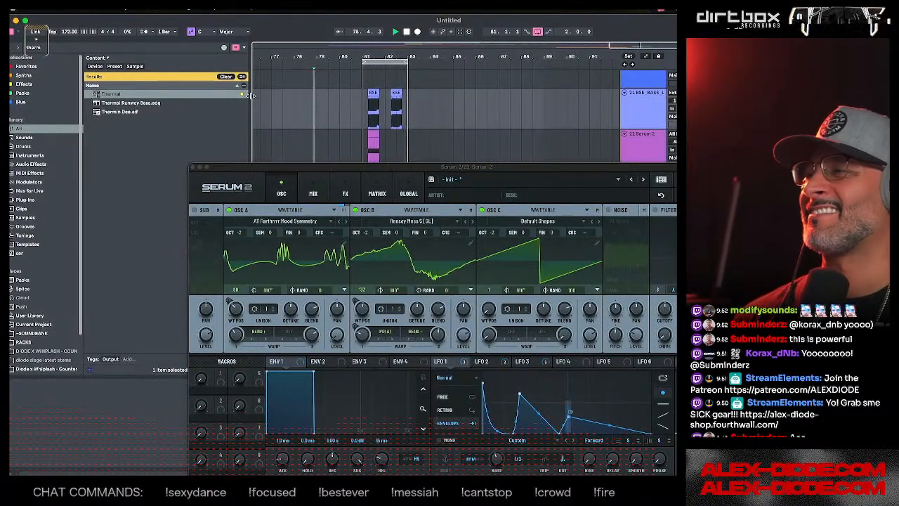
{"action": "key", "text": "space"}
{"action": "key", "text": "space"}
{"action": "left_click", "coordinate": [193, 169]}
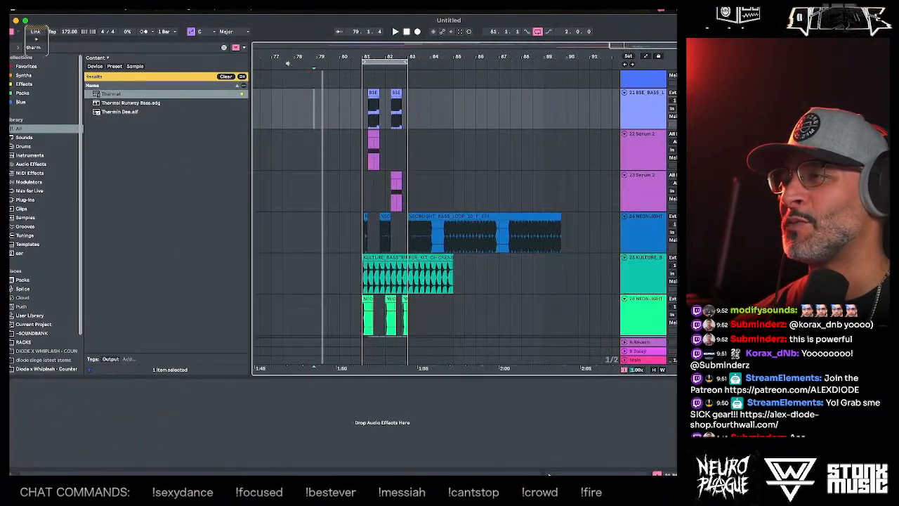
- Play the arrangement from around bar 57, then restart playback from just before bar 49
{"action": "left_click_drag", "start_coordinate": [291, 57], "coordinate": [489, 19]}
{"action": "left_click", "coordinate": [379, 115]}
{"action": "left_click", "coordinate": [347, 117]}
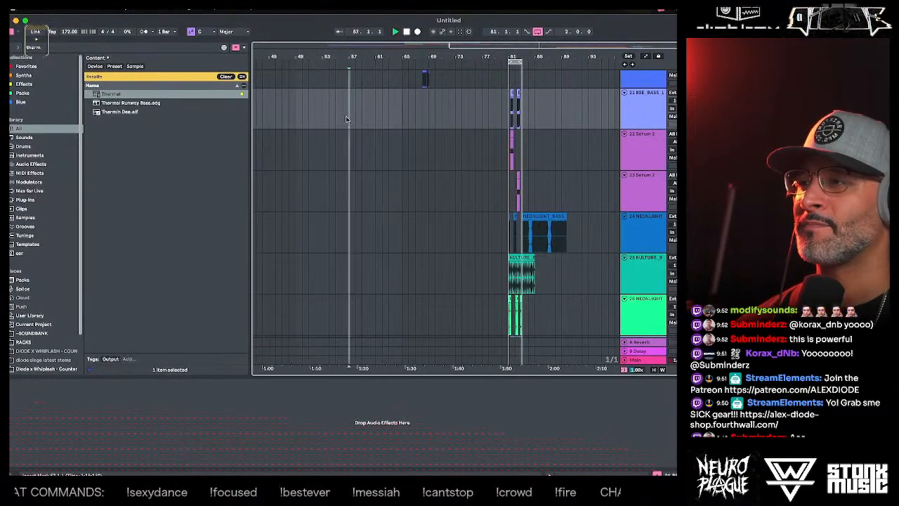
{"action": "key", "text": "space"}
{"action": "scroll", "coordinate": [341, 134], "scroll_direction": "up", "scroll_amount": 2}
{"action": "scroll", "coordinate": [340, 136], "scroll_direction": "up", "scroll_amount": 5}
{"action": "key", "text": "space"}
{"action": "left_click", "coordinate": [296, 148]}
{"action": "key", "text": "space"}
{"action": "scroll", "coordinate": [297, 147], "scroll_direction": "up", "scroll_amount": 15}
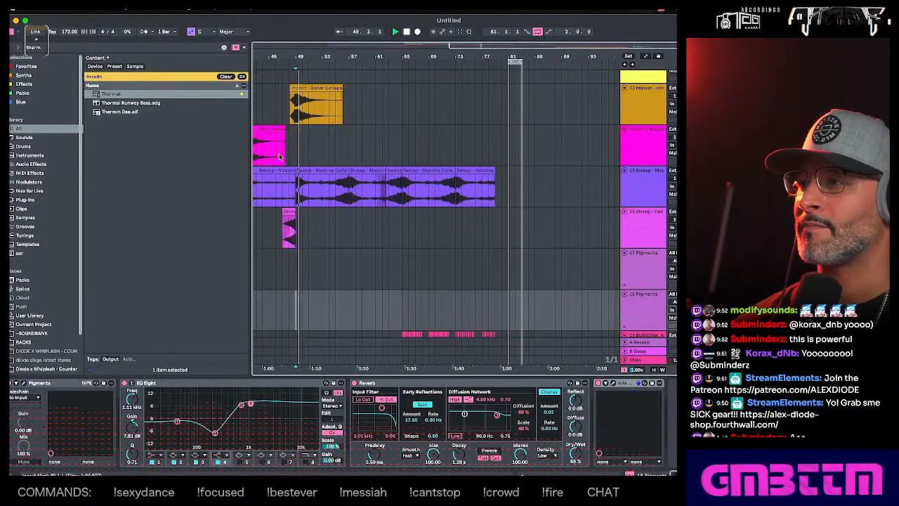
- Play the arrangement from around bar 14 through to the drop and place the start marker at bar 81
{"action": "scroll", "coordinate": [449, 144], "scroll_direction": "left", "scroll_amount": 10}
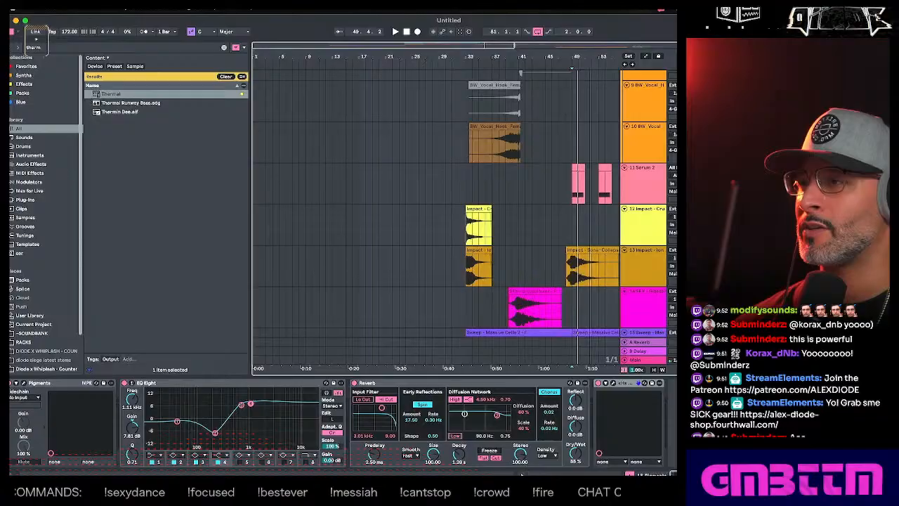
{"action": "left_click", "coordinate": [453, 146]}
{"action": "left_click", "coordinate": [347, 151]}
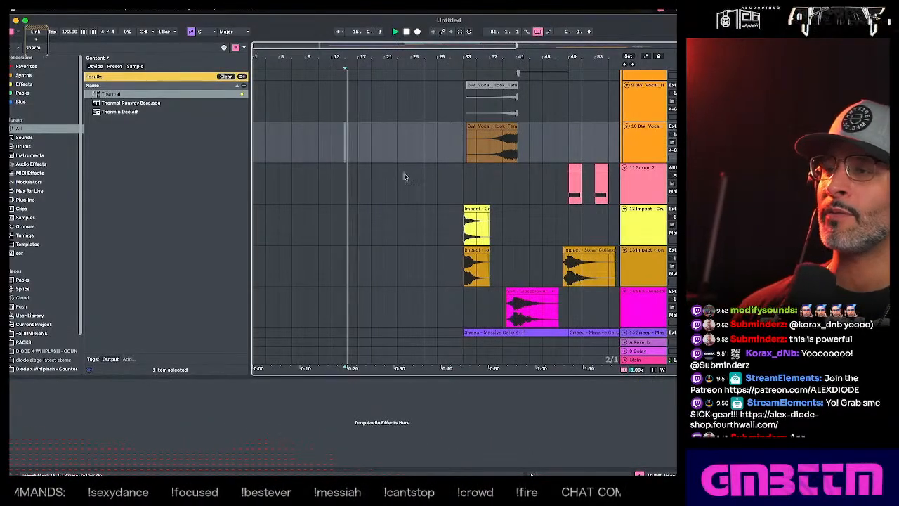
{"action": "scroll", "coordinate": [404, 174], "scroll_direction": "up", "scroll_amount": 10}
{"action": "scroll", "coordinate": [401, 174], "scroll_direction": "up", "scroll_amount": 1}
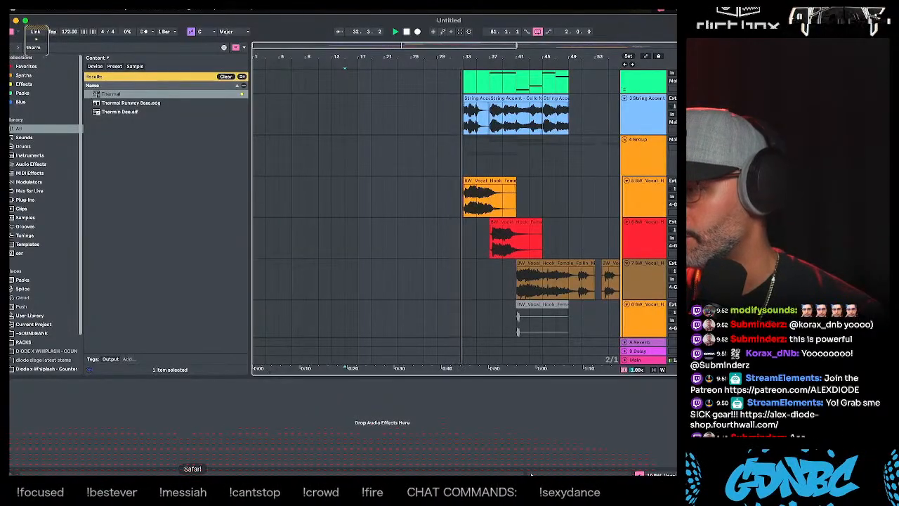
{"action": "left_click", "coordinate": [161, 488]}
{"action": "left_click_drag", "start_coordinate": [147, 31], "coordinate": [204, 10]}
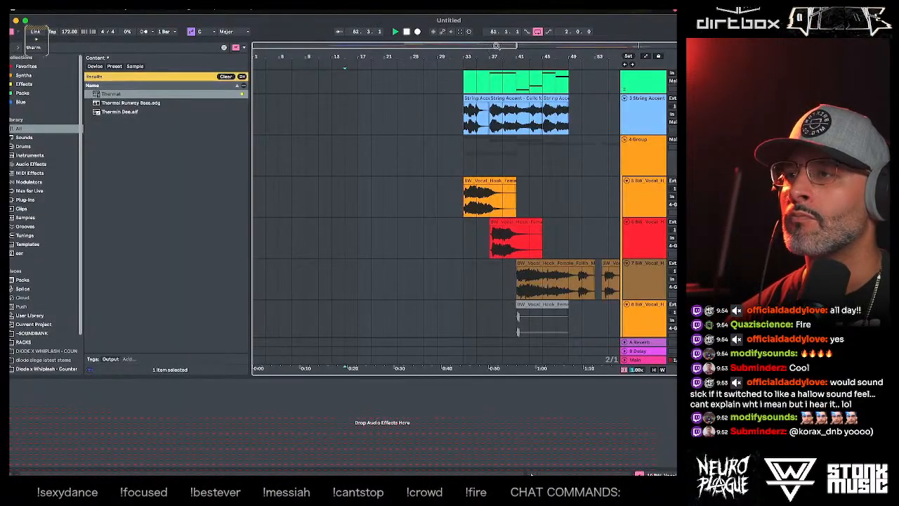
{"action": "left_click_drag", "start_coordinate": [496, 46], "coordinate": [647, 44]}
{"action": "left_click", "coordinate": [564, 139]}
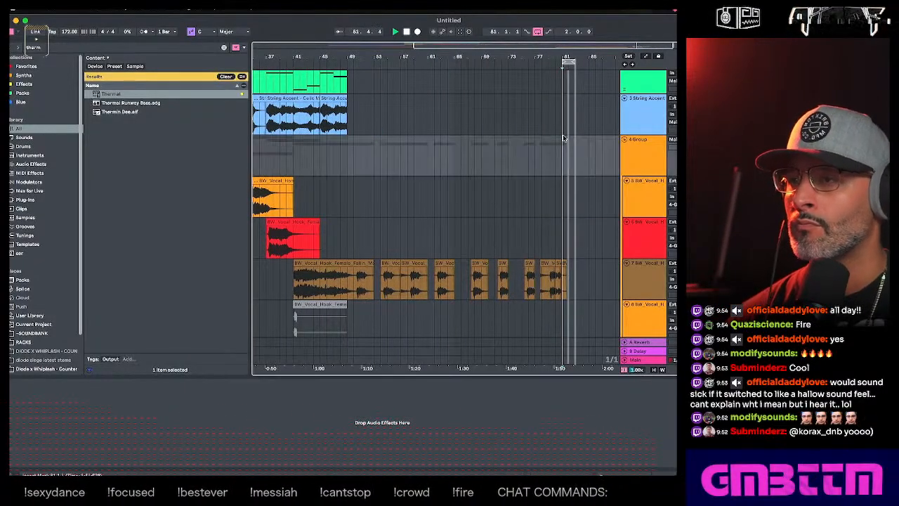
- Examine the bass, riser, snare and loop tracks around the bar 81 drop throughout the track list
{"action": "scroll", "coordinate": [422, 149], "scroll_direction": "right", "scroll_amount": 5}
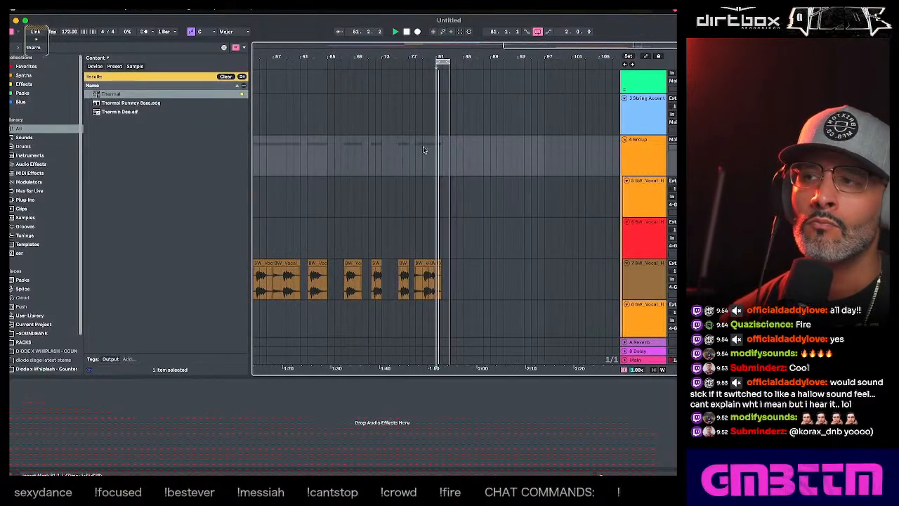
{"action": "scroll", "coordinate": [435, 180], "scroll_direction": "down", "scroll_amount": 4}
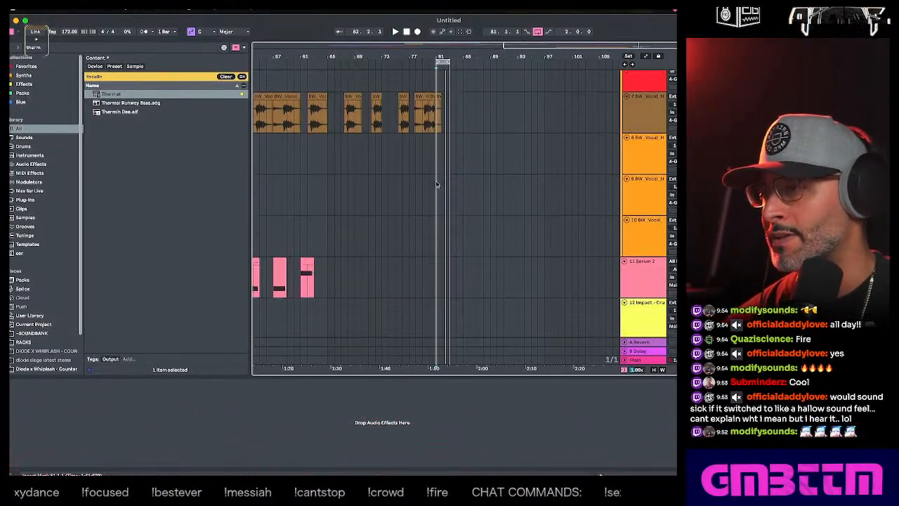
{"action": "scroll", "coordinate": [436, 181], "scroll_direction": "down", "scroll_amount": 20}
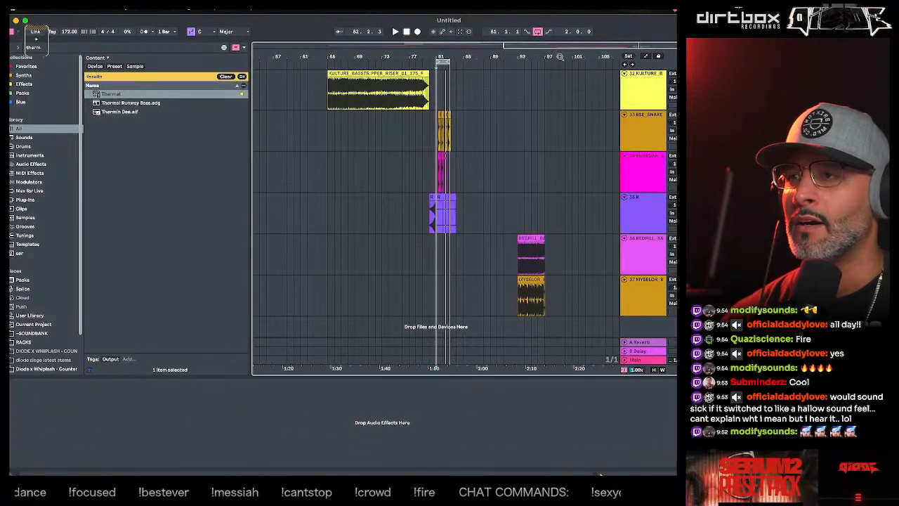
{"action": "mouse_move", "coordinate": [560, 57]}
{"action": "left_mouse_down"}
{"action": "mouse_move", "coordinate": [560, 101]}
{"action": "mouse_move", "coordinate": [560, 61]}
{"action": "left_mouse_up"}
{"action": "scroll", "coordinate": [427, 160], "scroll_direction": "up", "scroll_amount": 8}
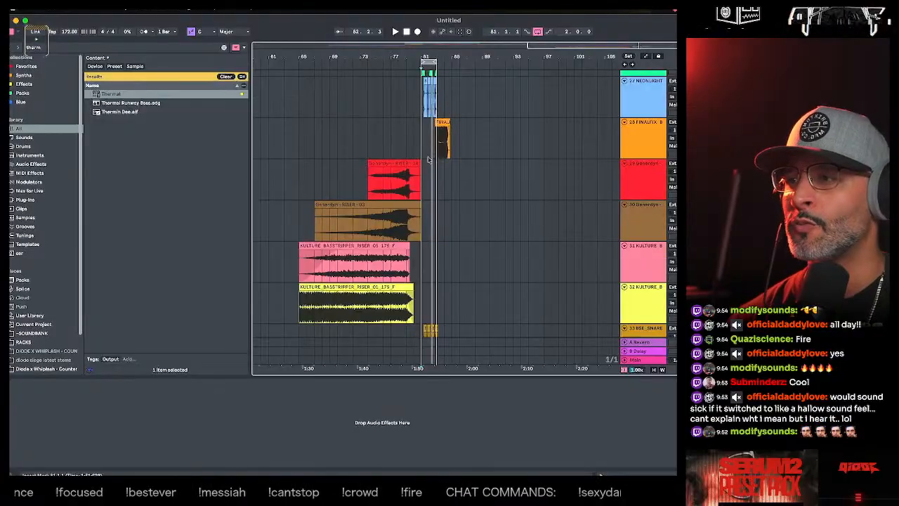
{"action": "scroll", "coordinate": [426, 167], "scroll_direction": "down", "scroll_amount": 11}
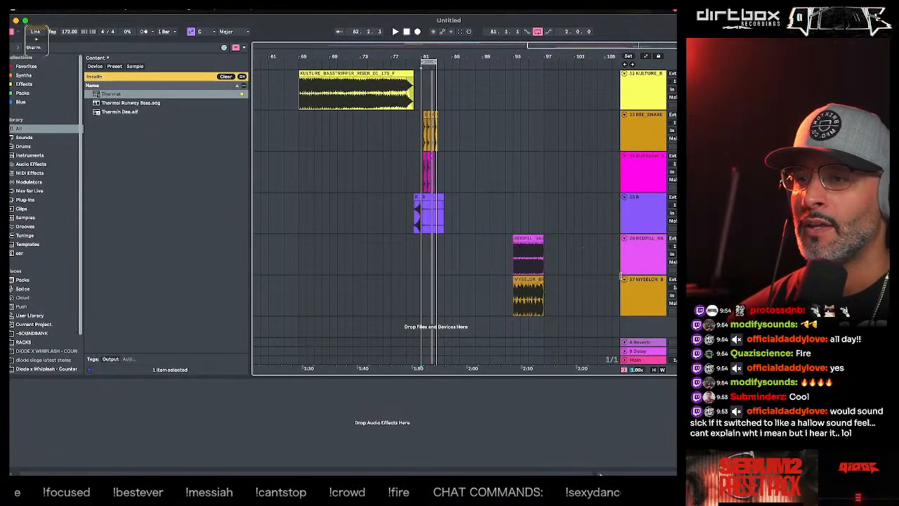
{"action": "scroll", "coordinate": [449, 229], "scroll_direction": "up", "scroll_amount": 5}
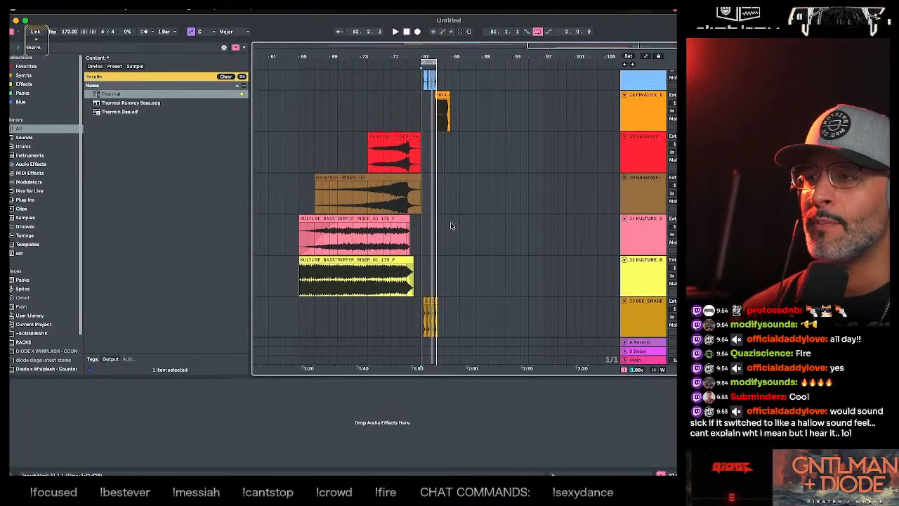
{"action": "scroll", "coordinate": [451, 223], "scroll_direction": "up", "scroll_amount": 10}
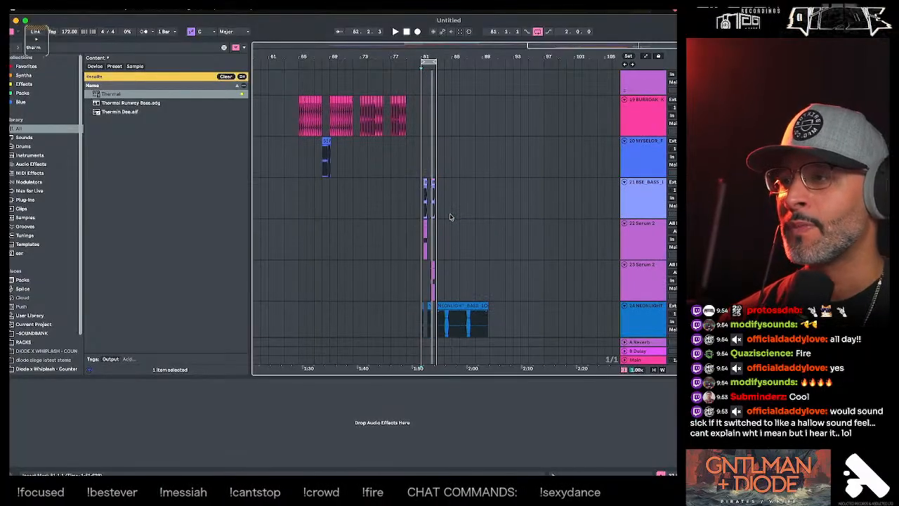
- Collapse the vocal hook group, track 4, in the arrangement
{"action": "left_click", "coordinate": [658, 203]}
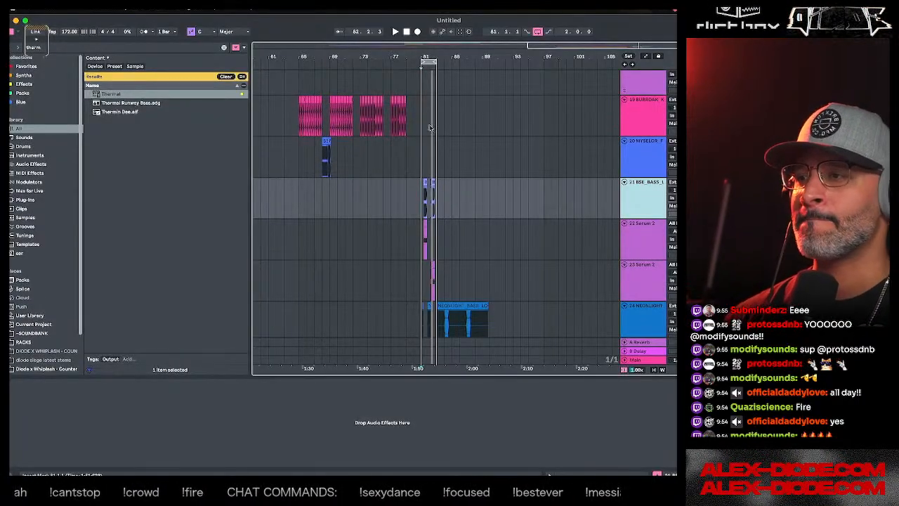
{"action": "left_click_drag", "start_coordinate": [427, 58], "coordinate": [437, 67]}
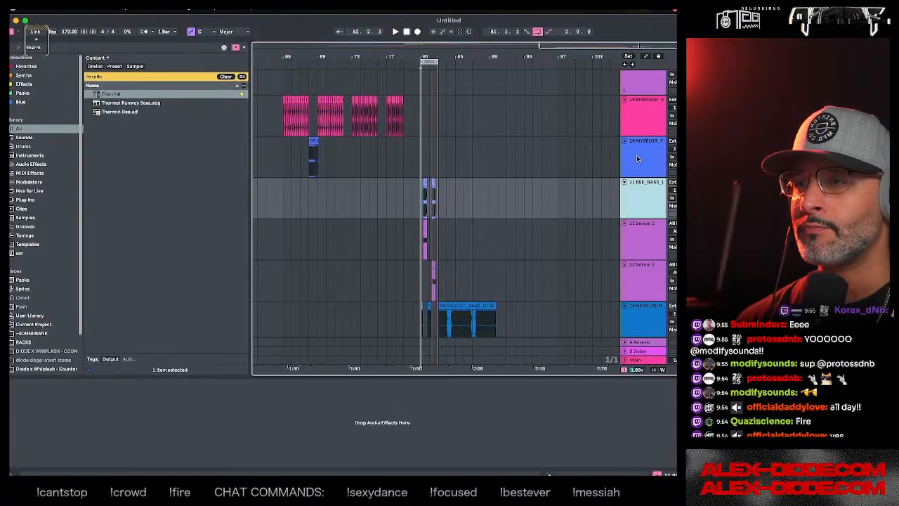
{"action": "scroll", "coordinate": [637, 159], "scroll_direction": "up", "scroll_amount": 15}
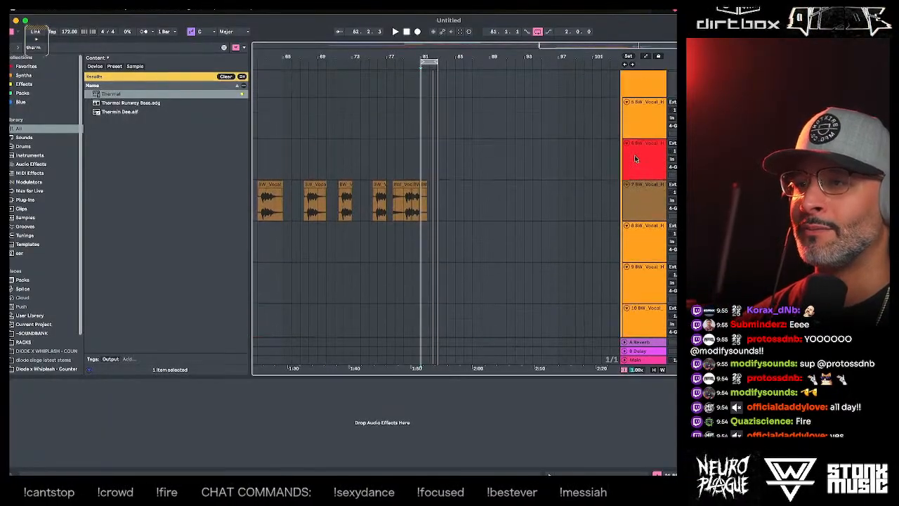
{"action": "scroll", "coordinate": [635, 156], "scroll_direction": "up", "scroll_amount": 2}
{"action": "left_click", "coordinate": [625, 92]}
{"action": "scroll", "coordinate": [633, 118], "scroll_direction": "up", "scroll_amount": 4}
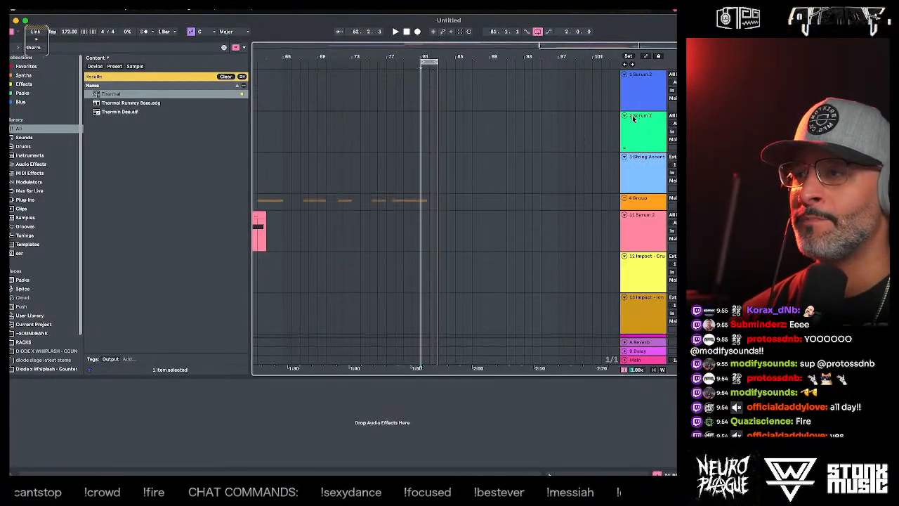
- Group the BSE_SNARE track and the BURROAK track below it
{"action": "scroll", "coordinate": [634, 142], "scroll_direction": "down", "scroll_amount": 10}
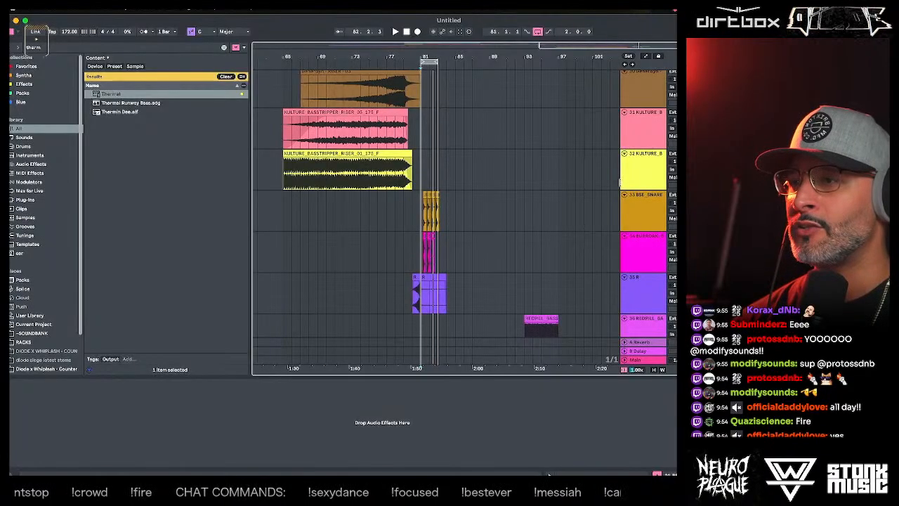
{"action": "left_click", "coordinate": [645, 209]}
{"action": "left_click", "coordinate": [640, 251]}
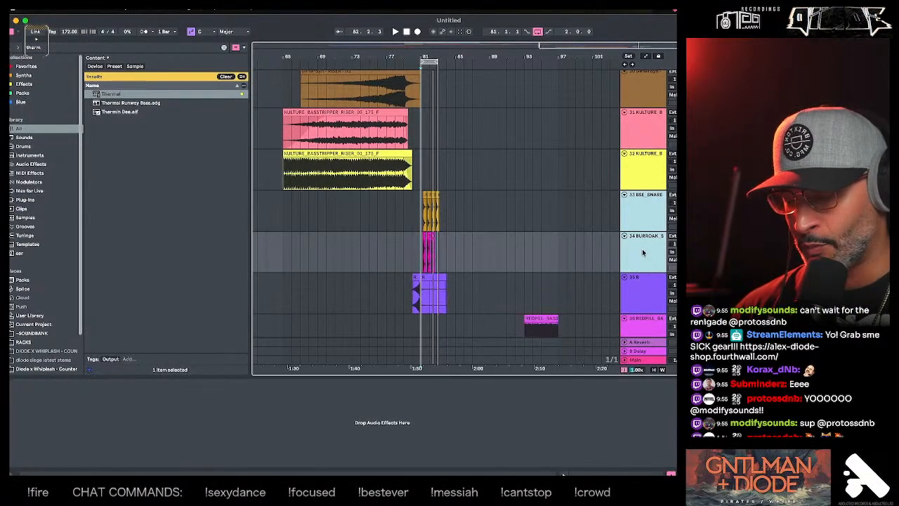
{"action": "key", "text": "super+g"}
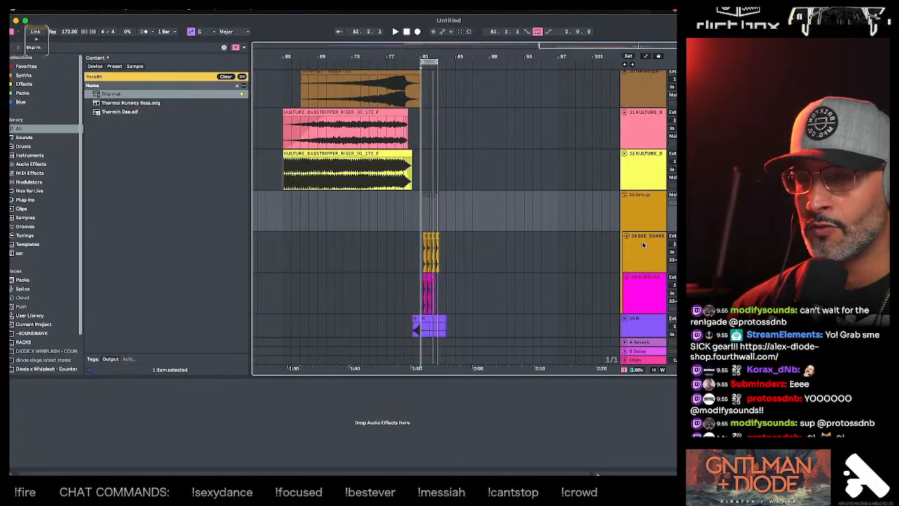
- Rename the new group of two snare tracks as Snare Group and collapse it
{"action": "left_click", "coordinate": [647, 213]}
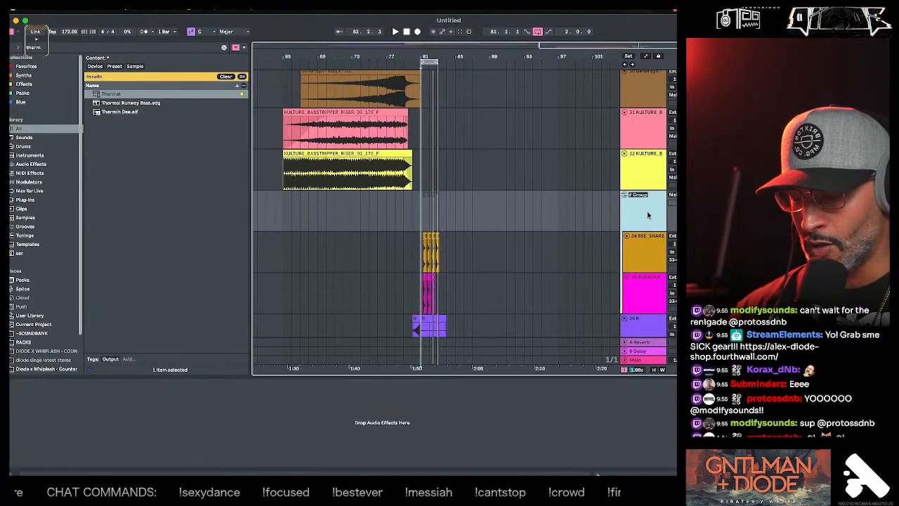
{"action": "type", "text": "sna"}
{"action": "key", "text": "BackSpace"}
{"action": "key", "text": "BackSpace"}
{"action": "key", "text": "BackSpace"}
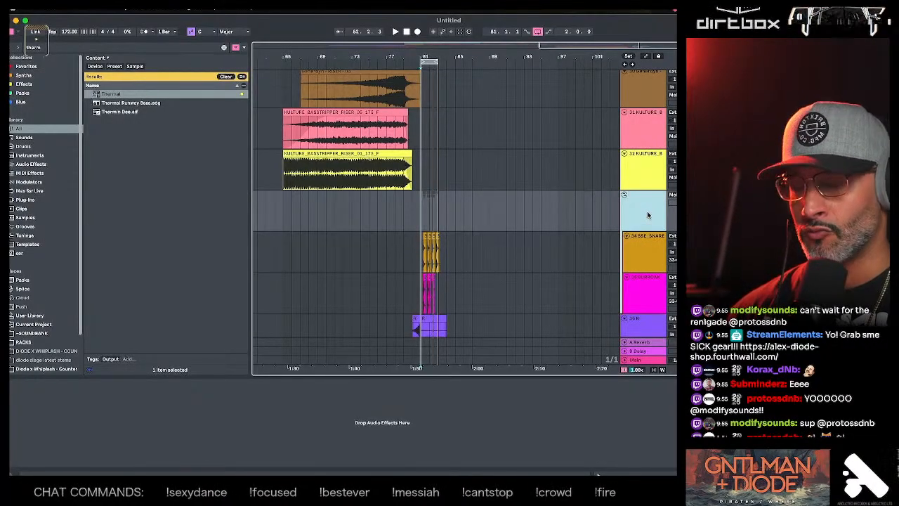
{"action": "type", "text": "sner"}
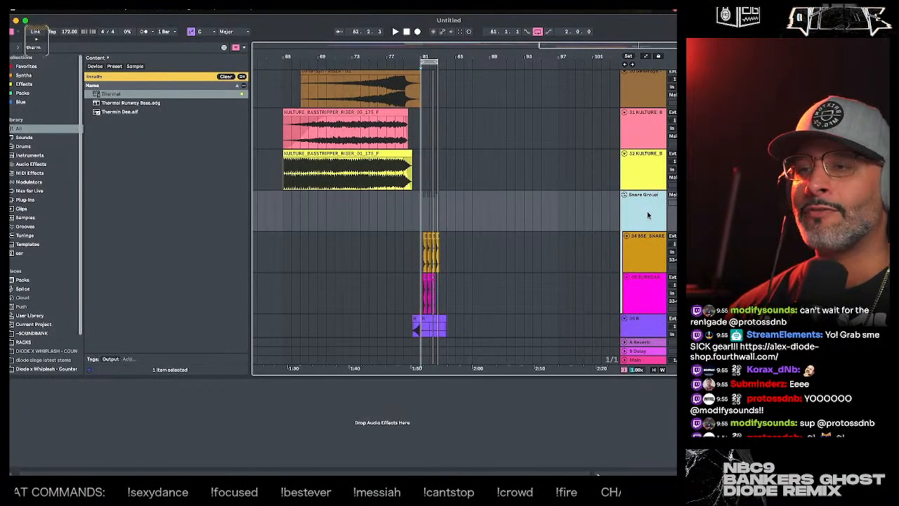
{"action": "left_click", "coordinate": [626, 196]}
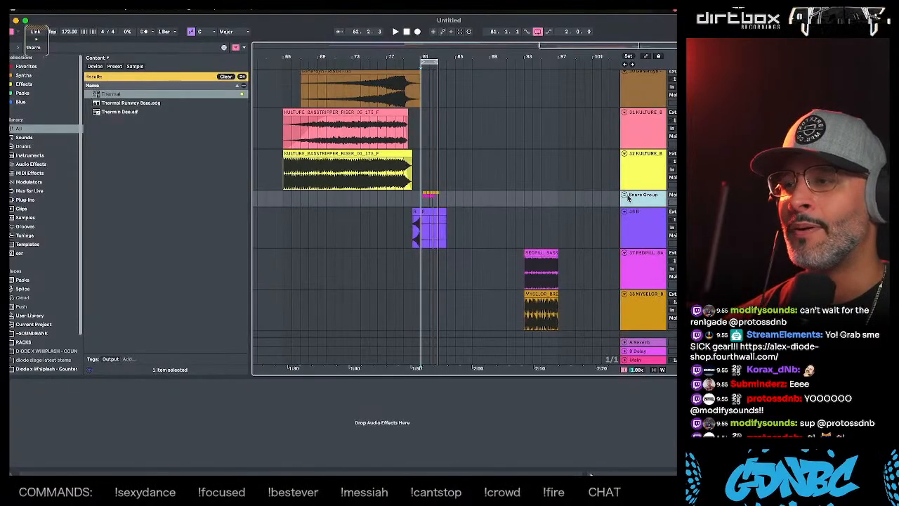
- Rename the KULTURE hat loop track, number 25, as Metal
{"action": "left_click", "coordinate": [635, 233]}
{"action": "left_click", "coordinate": [637, 265]}
{"action": "scroll", "coordinate": [636, 266], "scroll_direction": "up", "scroll_amount": 3}
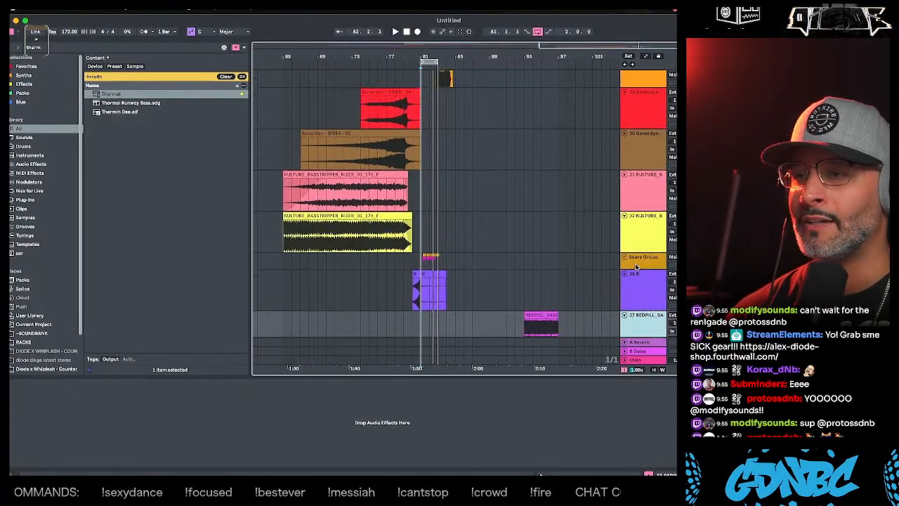
{"action": "scroll", "coordinate": [636, 266], "scroll_direction": "up", "scroll_amount": 5}
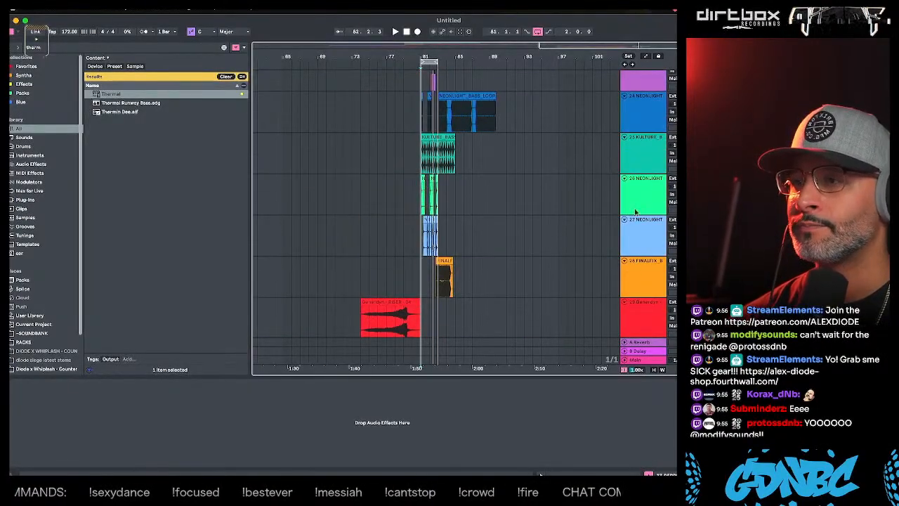
{"action": "left_click", "coordinate": [648, 169]}
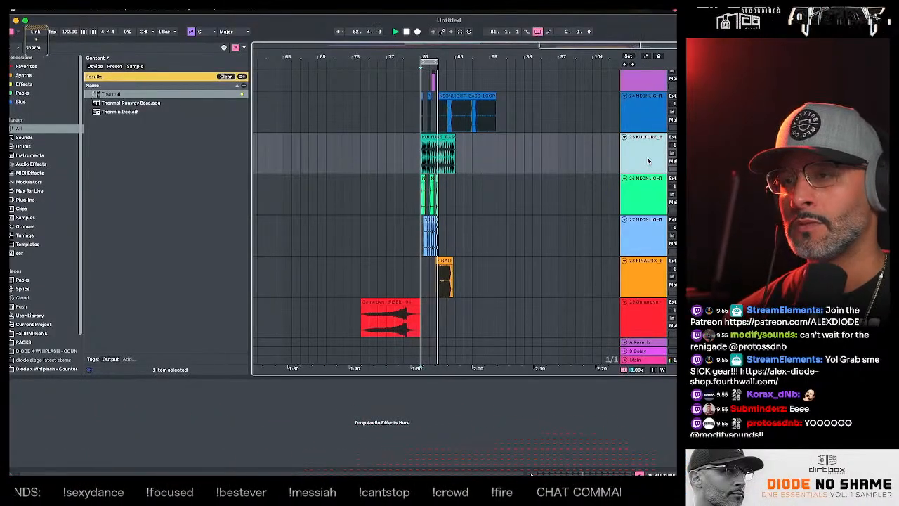
{"action": "key", "text": "super+r"}
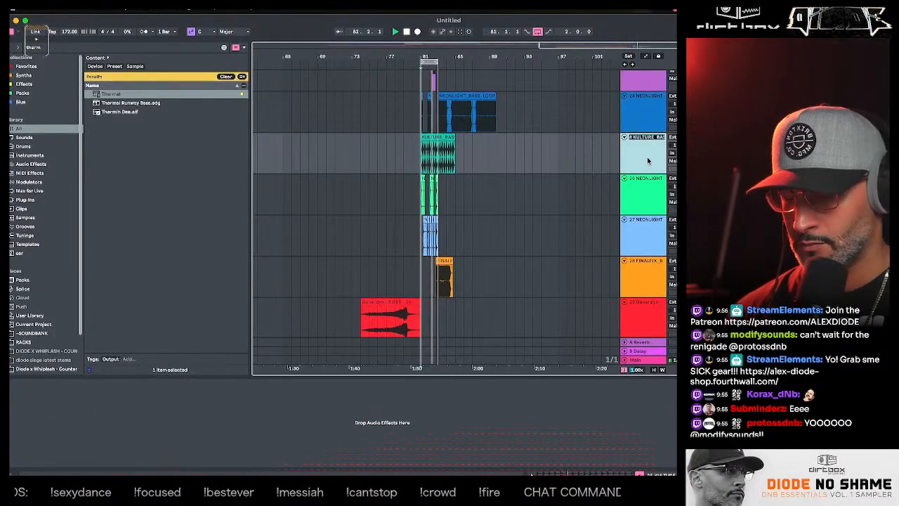
{"action": "type", "text": "metal"}
{"action": "left_click", "coordinate": [650, 184]}
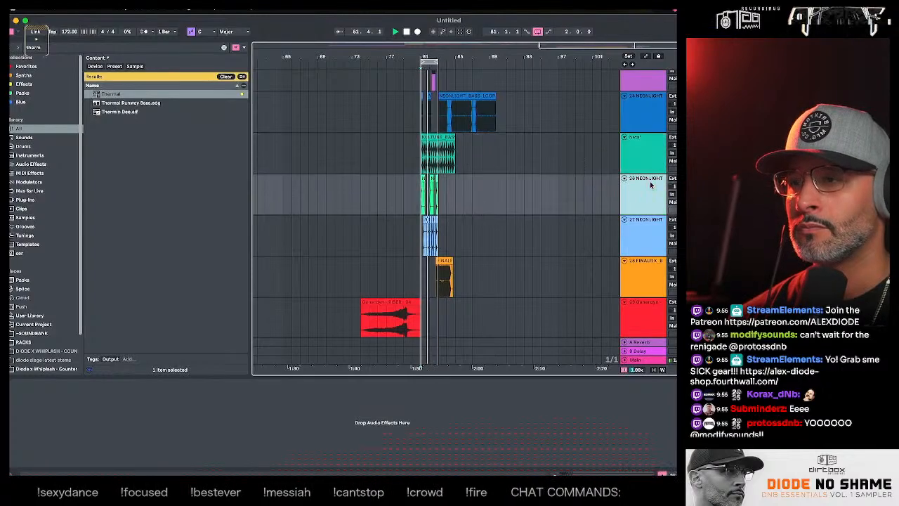
{"action": "key", "text": "space"}
- Move the light blue NEONLIGHT track, number 27, into the collapsed Snare Group further down the arrangement
{"action": "left_click", "coordinate": [642, 200]}
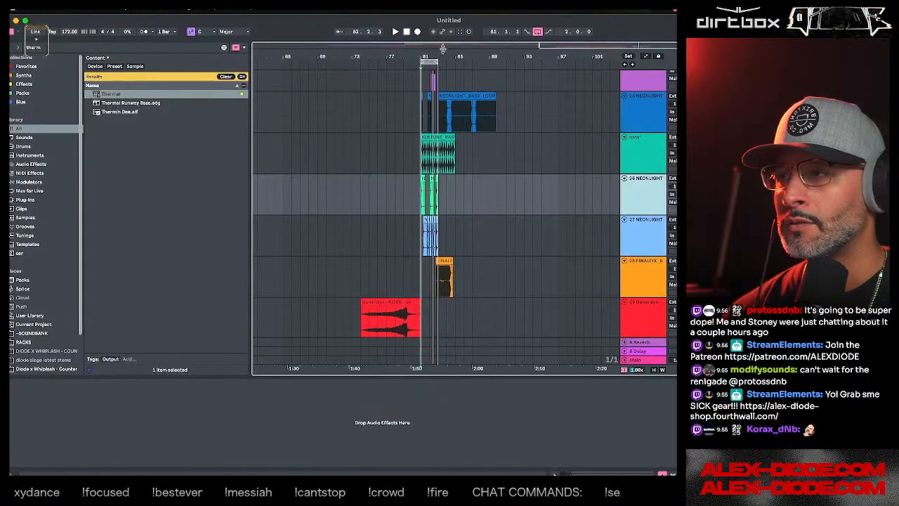
{"action": "left_click_drag", "start_coordinate": [443, 48], "coordinate": [435, 134]}
{"action": "left_click", "coordinate": [647, 243]}
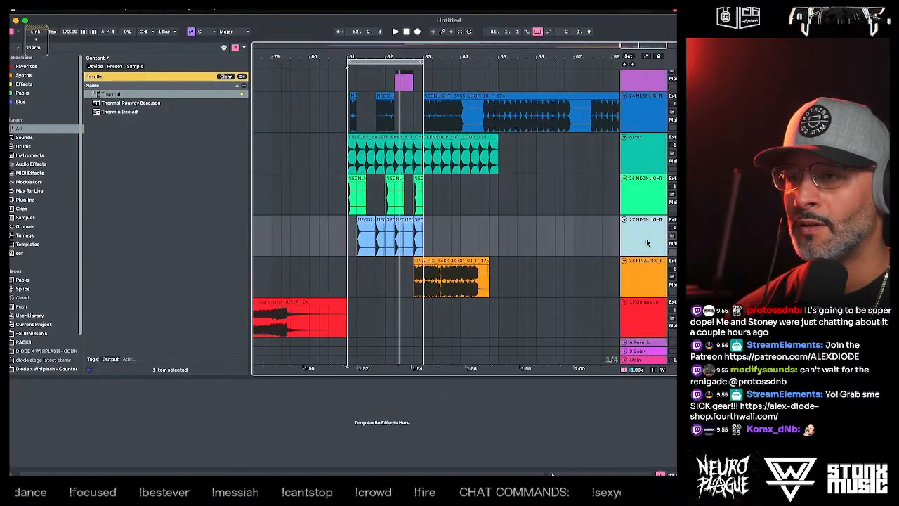
{"action": "scroll", "coordinate": [650, 296], "scroll_direction": "down", "scroll_amount": 3}
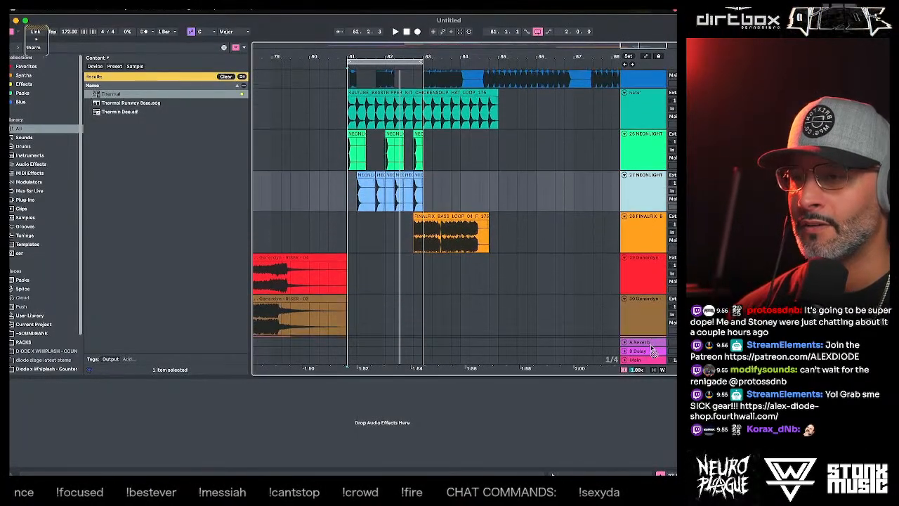
{"action": "scroll", "coordinate": [652, 349], "scroll_direction": "down", "scroll_amount": 10}
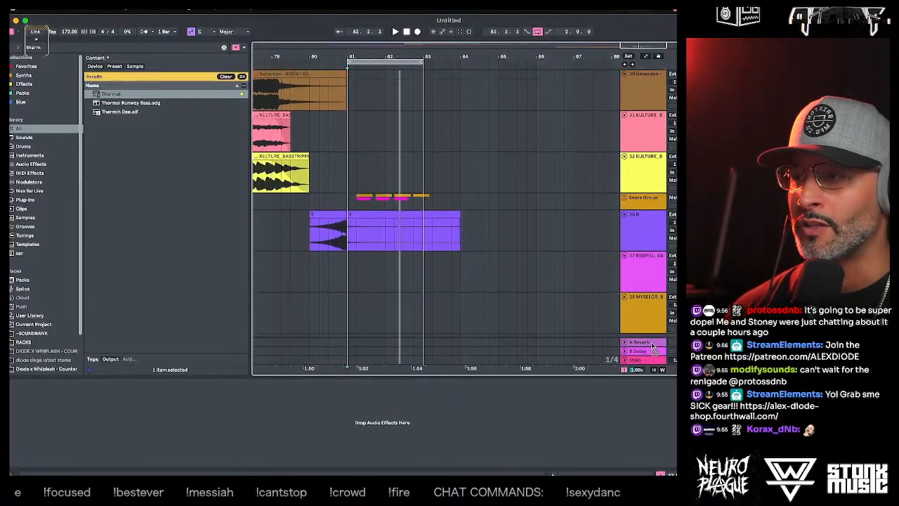
{"action": "left_click_drag", "start_coordinate": [652, 346], "coordinate": [638, 204]}
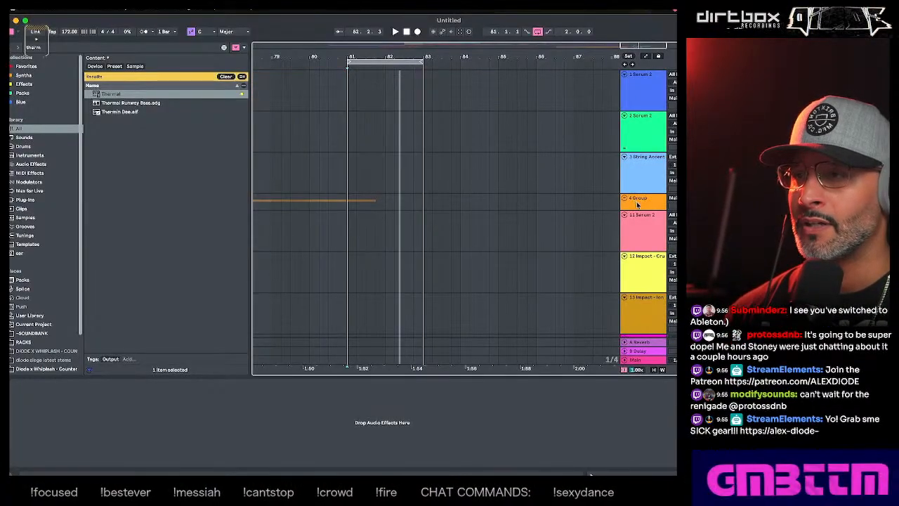
{"action": "left_click", "coordinate": [638, 205]}
{"action": "scroll", "coordinate": [643, 267], "scroll_direction": "down", "scroll_amount": 6}
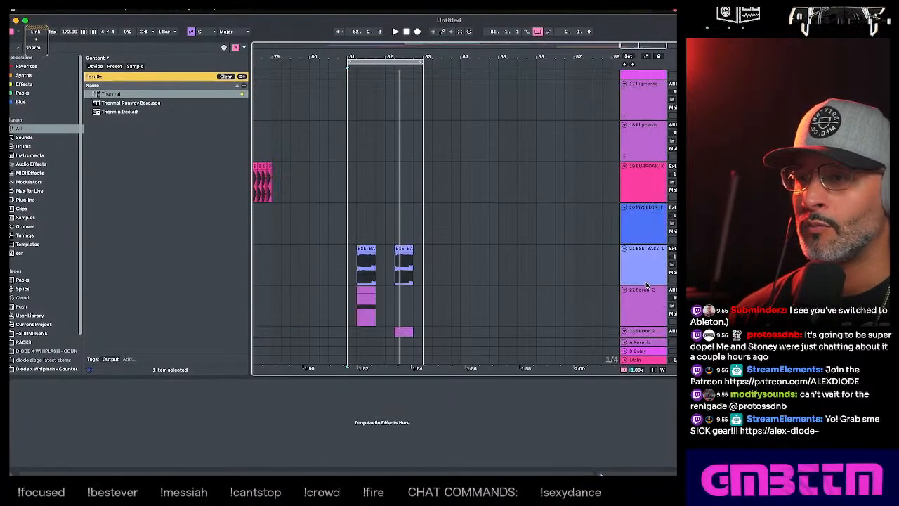
{"action": "scroll", "coordinate": [647, 284], "scroll_direction": "down", "scroll_amount": 10}
{"action": "scroll", "coordinate": [646, 287], "scroll_direction": "up", "scroll_amount": 3}
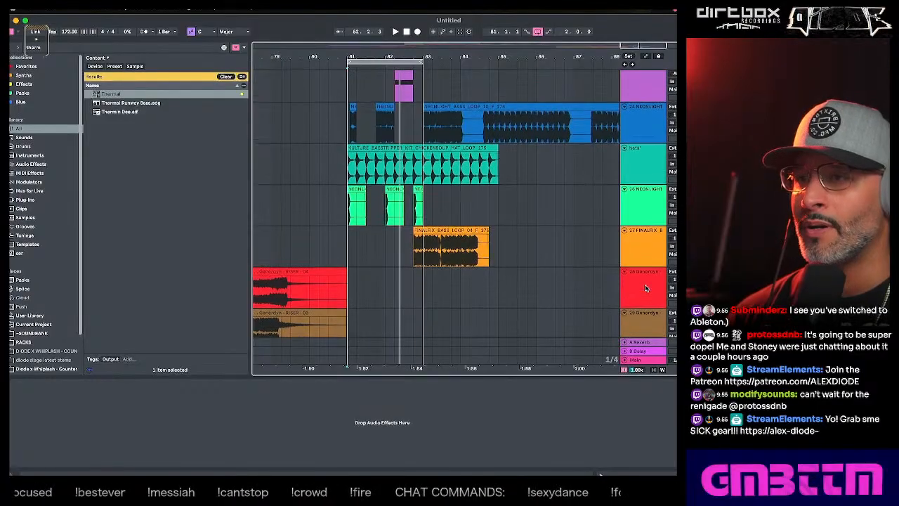
- Move the Snare Group directly below the orange FINALFIX bass loop track, above the two riser tracks
{"action": "scroll", "coordinate": [646, 288], "scroll_direction": "down", "scroll_amount": 5}
{"action": "left_click", "coordinate": [636, 183]}
{"action": "scroll", "coordinate": [635, 183], "scroll_direction": "up", "scroll_amount": 2}
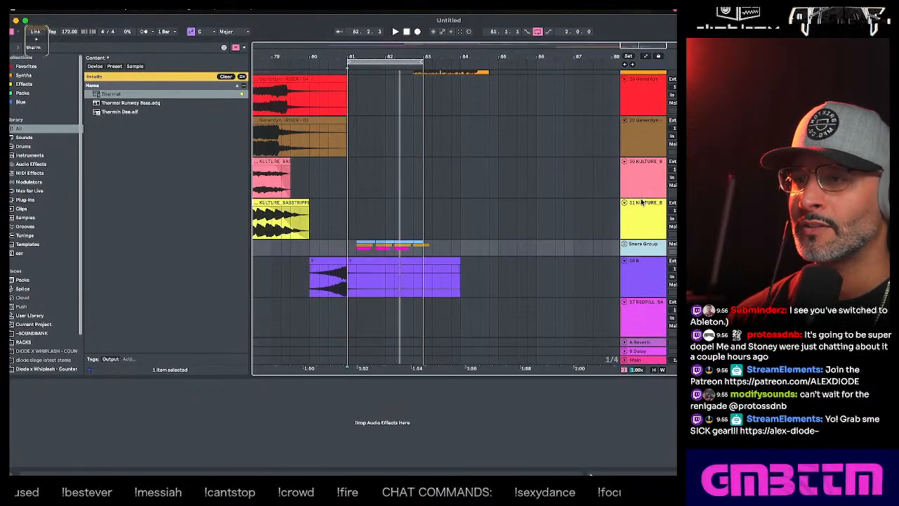
{"action": "scroll", "coordinate": [633, 111], "scroll_direction": "up", "scroll_amount": 15}
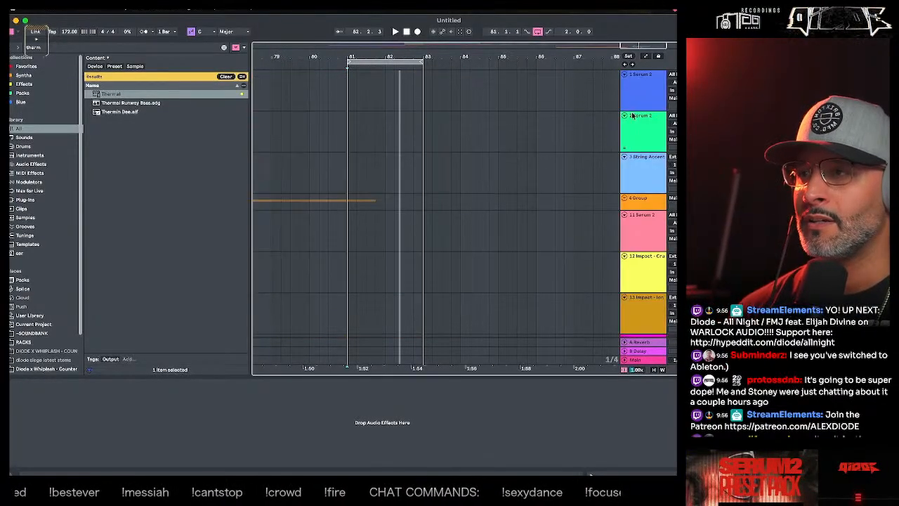
{"action": "scroll", "coordinate": [649, 192], "scroll_direction": "down", "scroll_amount": 1}
{"action": "scroll", "coordinate": [648, 193], "scroll_direction": "down", "scroll_amount": 14}
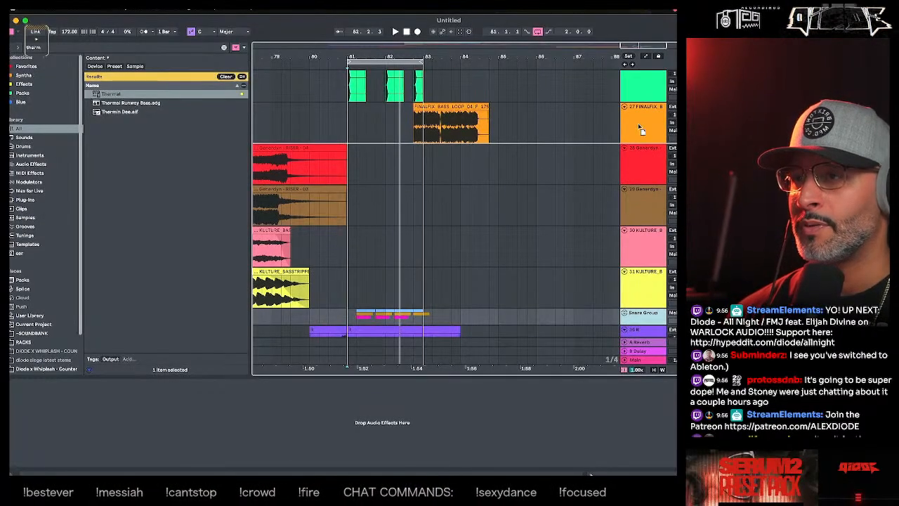
{"action": "scroll", "coordinate": [641, 133], "scroll_direction": "up", "scroll_amount": 15}
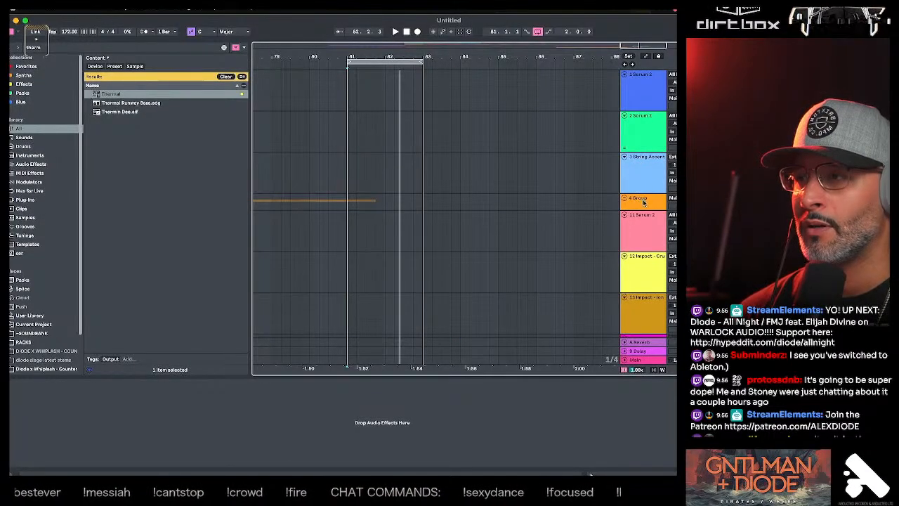
{"action": "scroll", "coordinate": [637, 213], "scroll_direction": "down", "scroll_amount": 8}
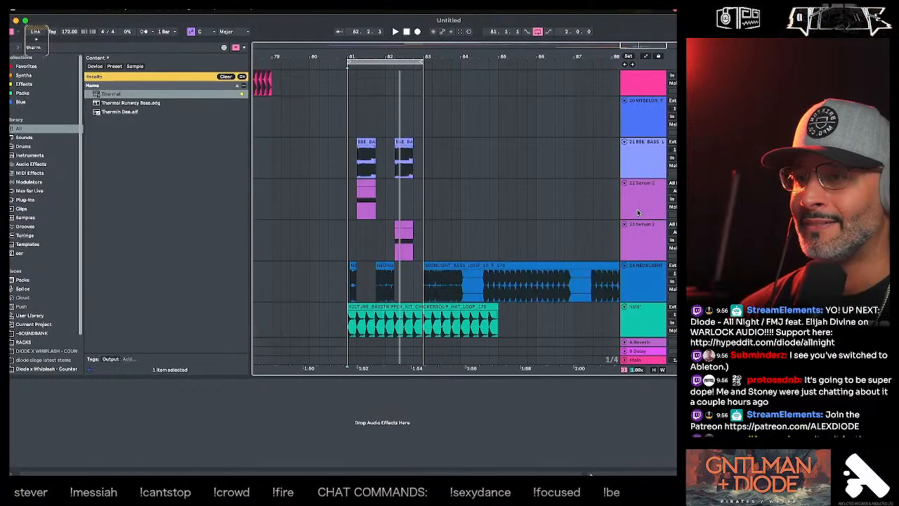
{"action": "scroll", "coordinate": [639, 236], "scroll_direction": "down", "scroll_amount": 4}
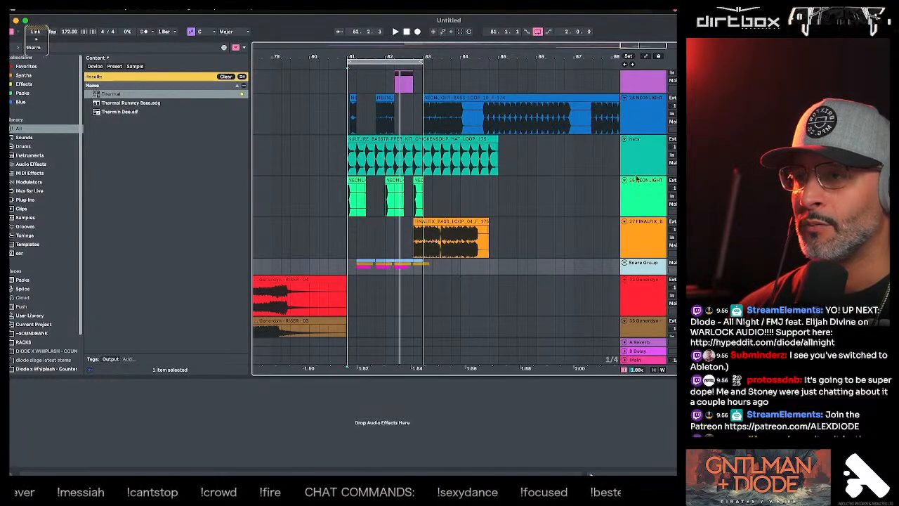
- Move the teal KULTURE hat loop track into the Snare Group
{"action": "left_click", "coordinate": [637, 174]}
{"action": "left_click", "coordinate": [639, 202]}
{"action": "left_click_drag", "start_coordinate": [644, 156], "coordinate": [645, 274]}
{"action": "scroll", "coordinate": [645, 236], "scroll_direction": "down", "scroll_amount": 1}
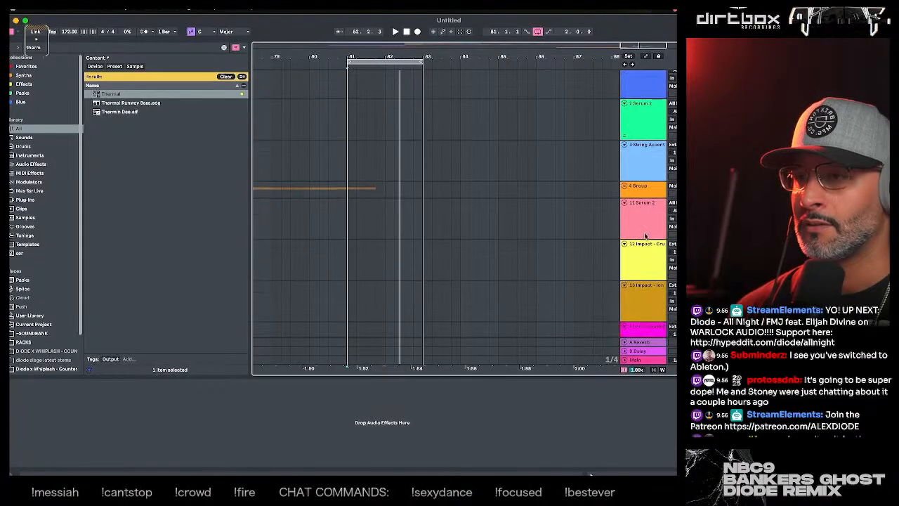
{"action": "scroll", "coordinate": [645, 236], "scroll_direction": "down", "scroll_amount": 10}
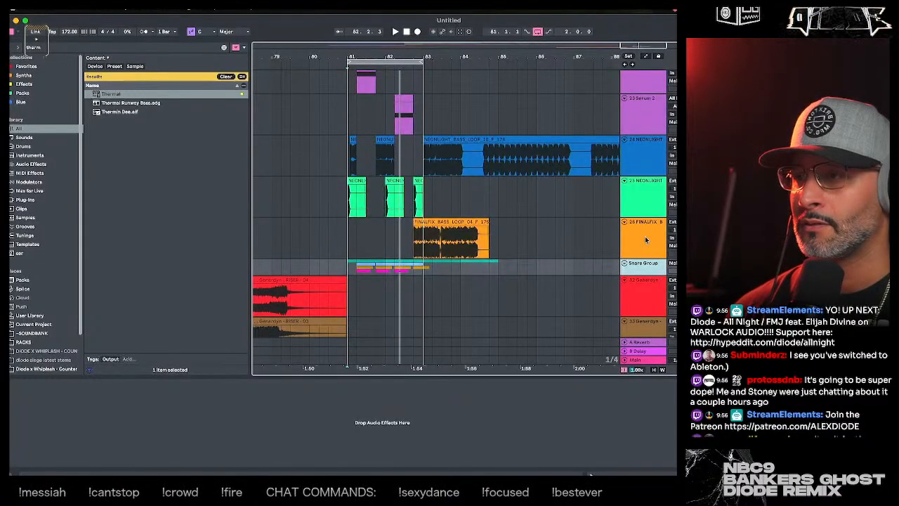
- Rename the green NEONLIGHT track, number 25, as kick and put it in a new group
{"action": "left_click", "coordinate": [631, 200]}
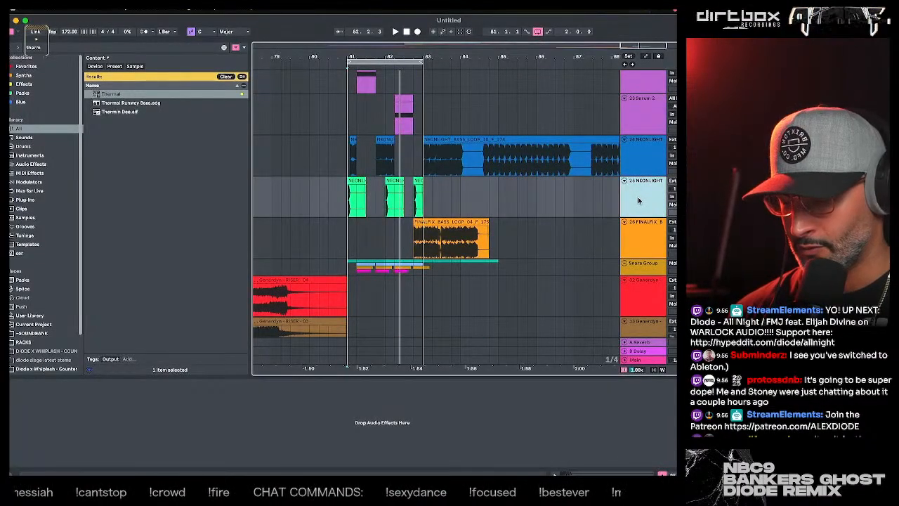
{"action": "key", "text": "super+r"}
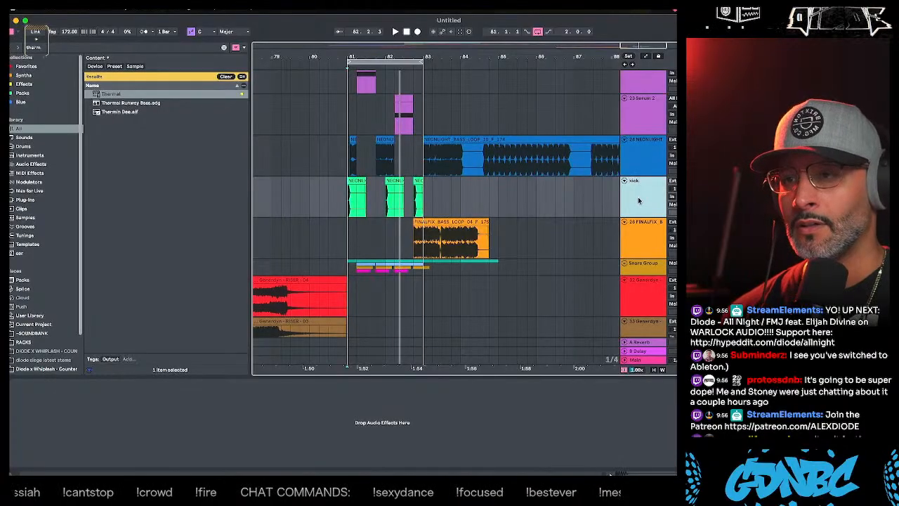
{"action": "key", "text": "super+g"}
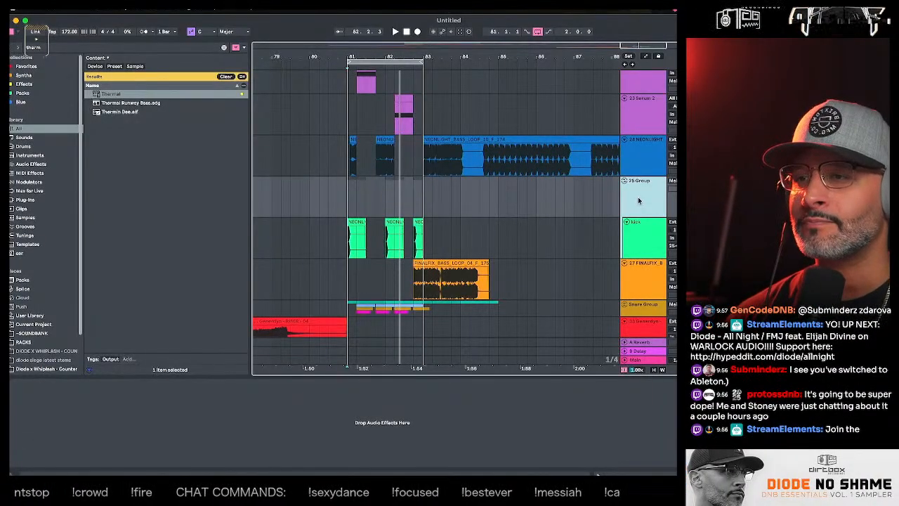
- Rename the group around the kick track as Kick Group and collapse it
{"action": "left_click", "coordinate": [639, 172]}
{"action": "left_click", "coordinate": [642, 190]}
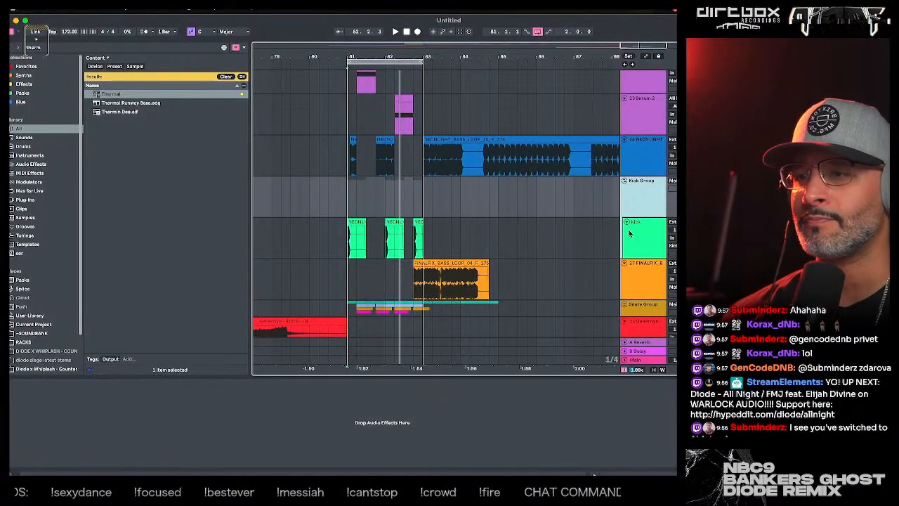
{"action": "left_click", "coordinate": [624, 181]}
- Move the Kick Group below the FINALFIX bass loop track so it sits directly above the Snare Group
{"action": "left_click", "coordinate": [623, 220]}
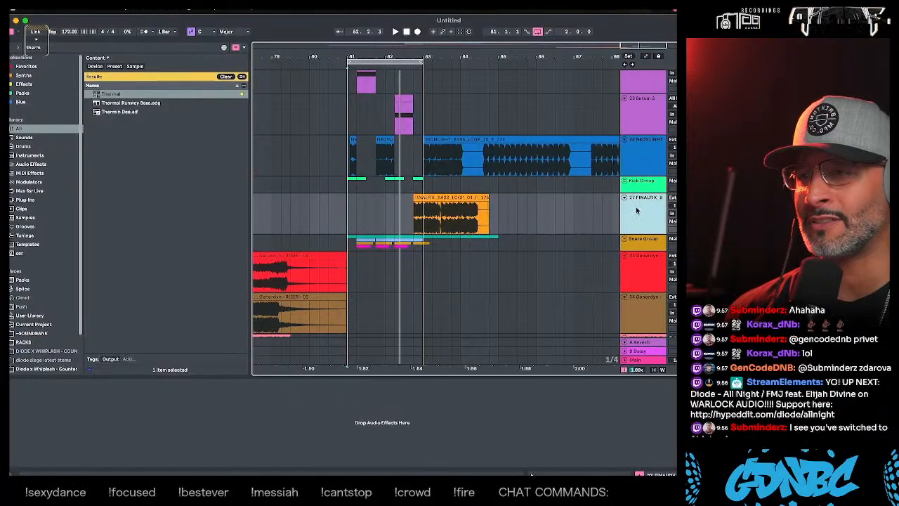
{"action": "left_click", "coordinate": [638, 187]}
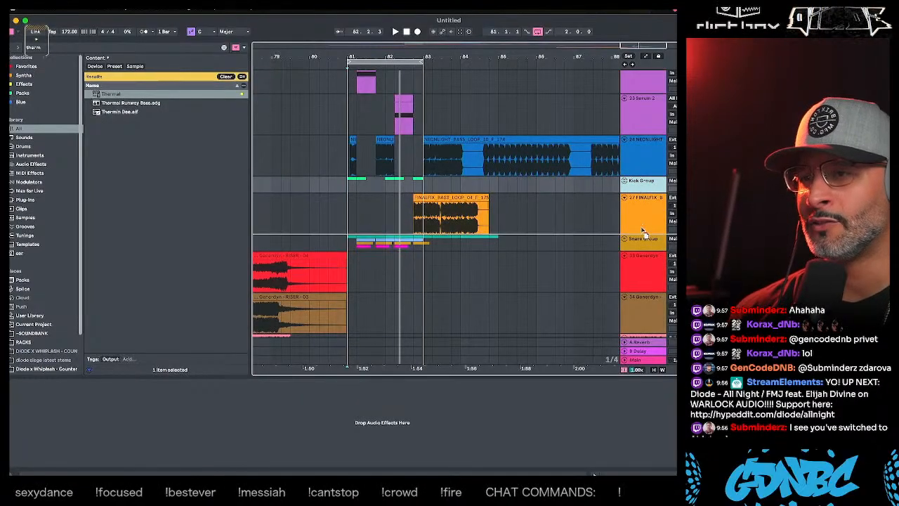
{"action": "scroll", "coordinate": [641, 230], "scroll_direction": "up", "scroll_amount": 10}
{"action": "scroll", "coordinate": [640, 223], "scroll_direction": "down", "scroll_amount": 10}
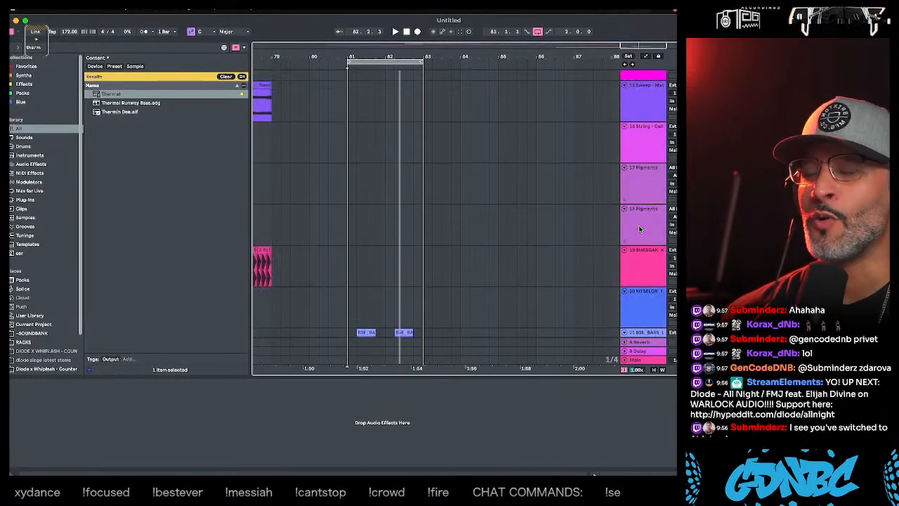
{"action": "scroll", "coordinate": [638, 225], "scroll_direction": "down", "scroll_amount": 3}
{"action": "scroll", "coordinate": [639, 226], "scroll_direction": "up", "scroll_amount": 5}
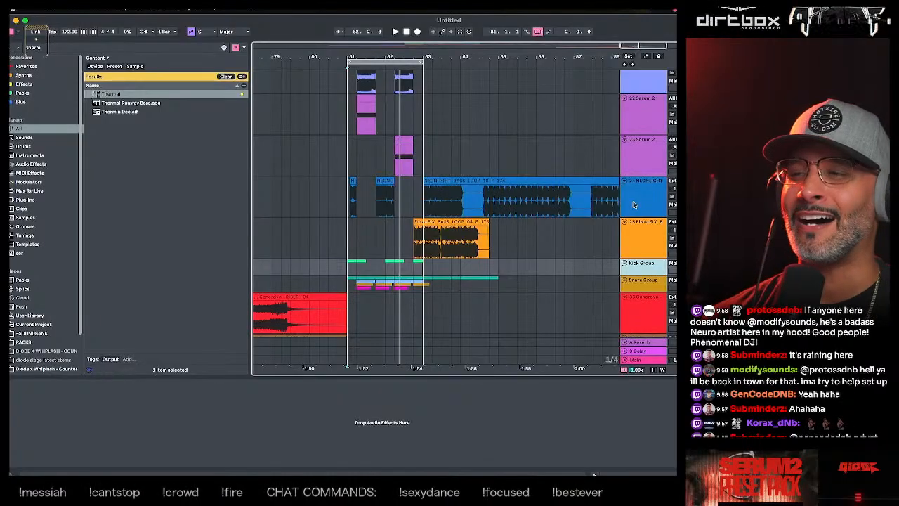
- Select the Kick Group and the Snare Group together
{"action": "left_click", "coordinate": [632, 205]}
{"action": "scroll", "coordinate": [636, 211], "scroll_direction": "down", "scroll_amount": 1}
{"action": "left_click", "coordinate": [642, 228]}
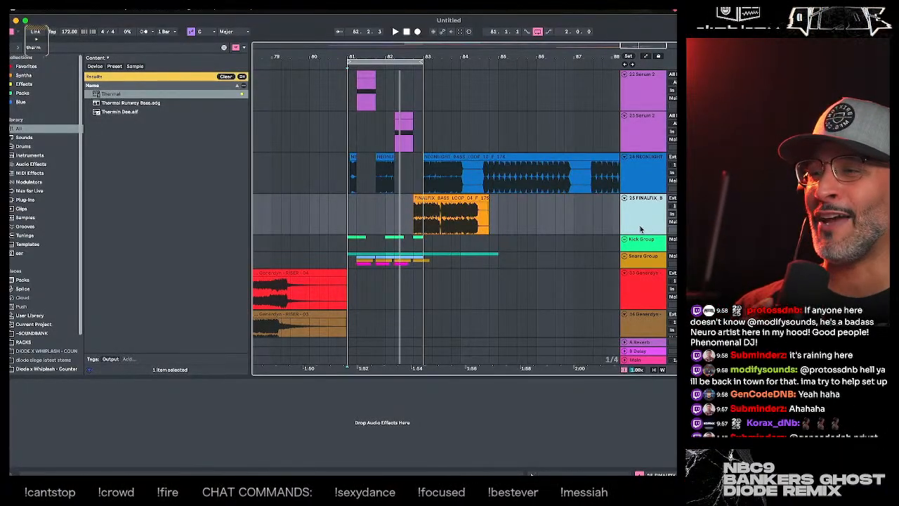
{"action": "left_click", "coordinate": [642, 240]}
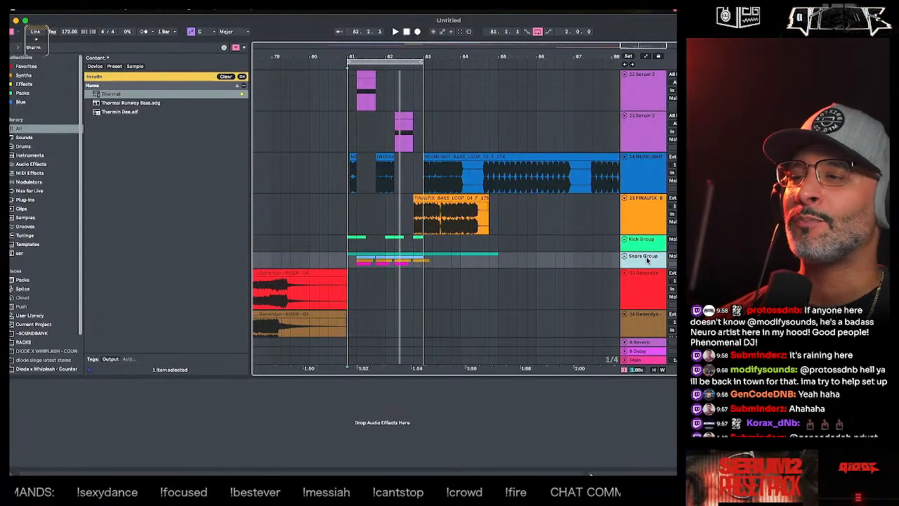
{"action": "left_click", "coordinate": [647, 259]}
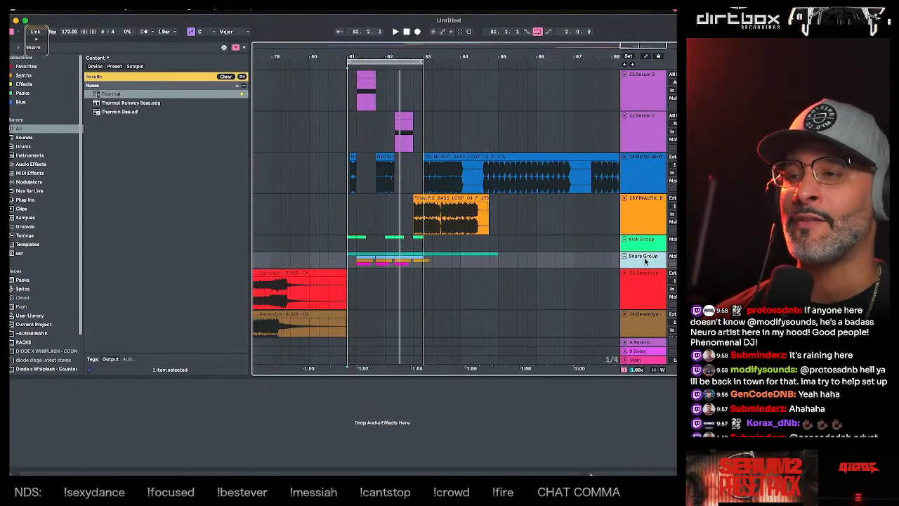
{"action": "left_click", "coordinate": [649, 246]}
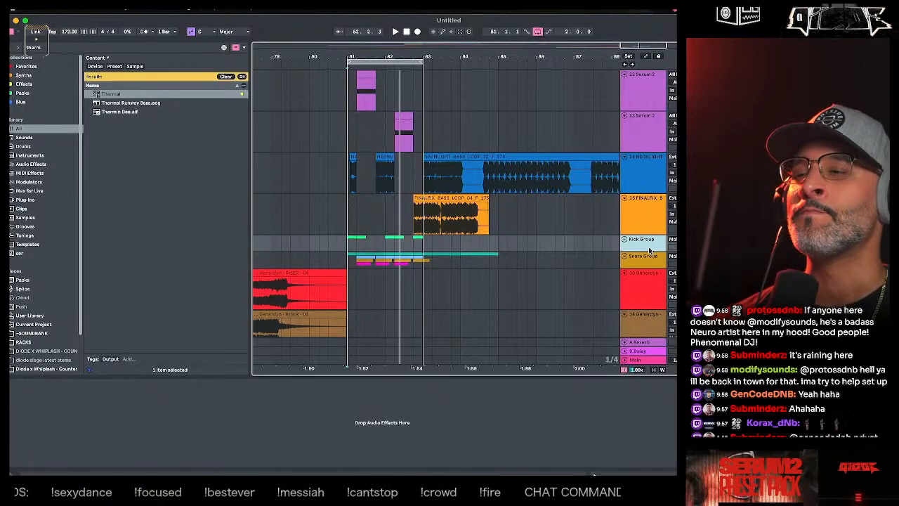
{"action": "left_click", "coordinate": [649, 257]}
{"action": "left_click", "coordinate": [649, 248]}
{"action": "left_click", "coordinate": [649, 256]}
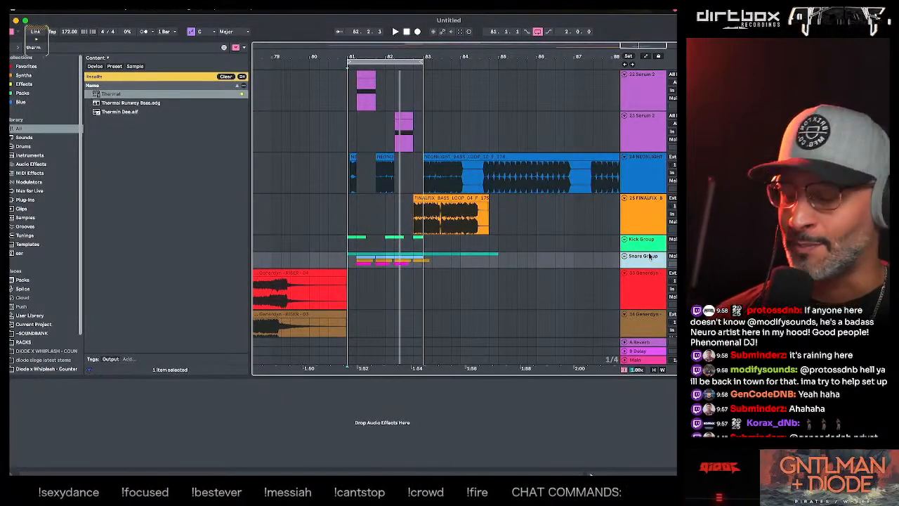
{"action": "left_click", "coordinate": [646, 248]}
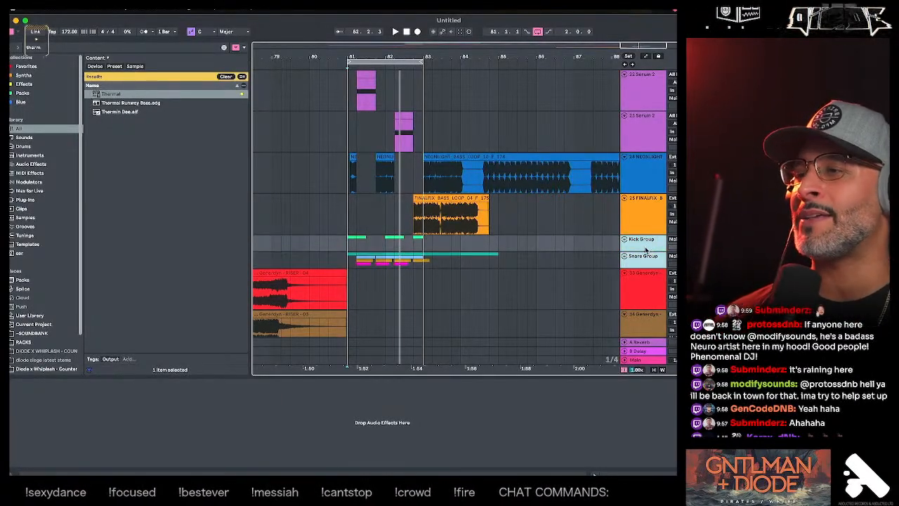
{"action": "scroll", "coordinate": [645, 247], "scroll_direction": "up", "scroll_amount": 1}
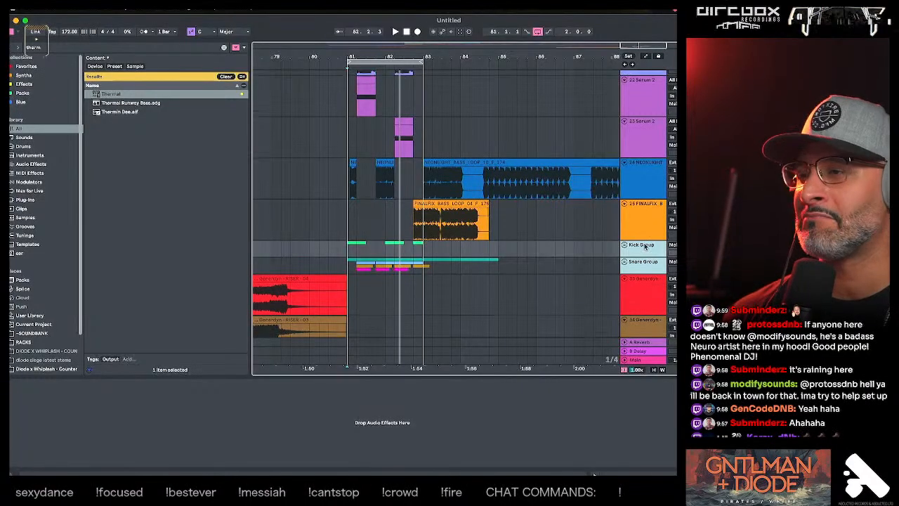
{"action": "scroll", "coordinate": [643, 246], "scroll_direction": "up", "scroll_amount": 5}
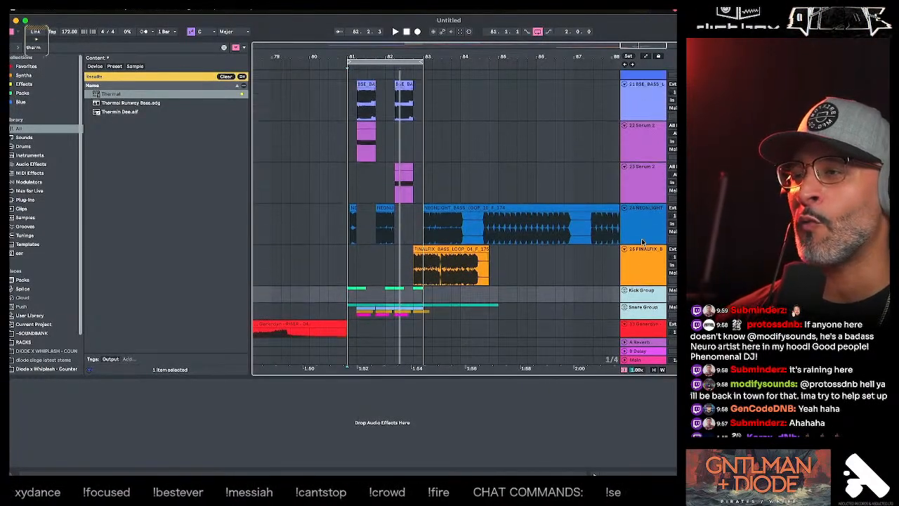
{"action": "scroll", "coordinate": [641, 239], "scroll_direction": "up", "scroll_amount": 10}
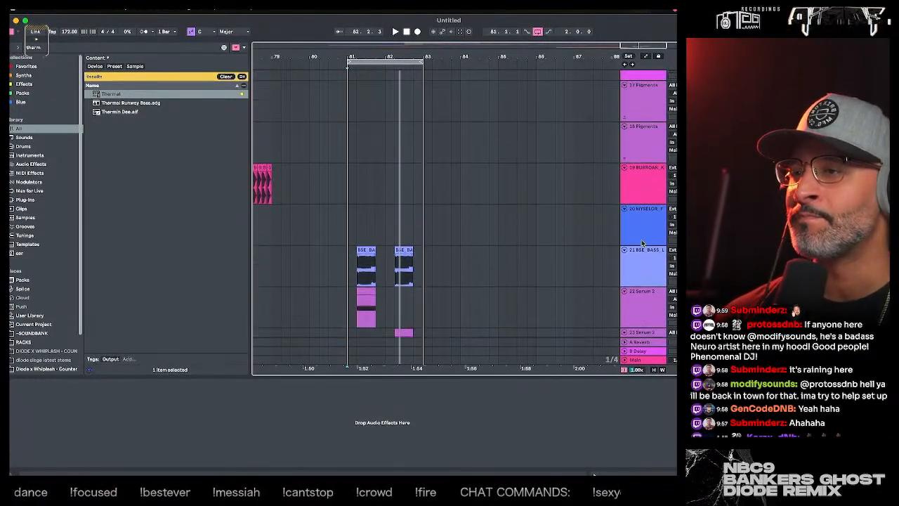
{"action": "scroll", "coordinate": [641, 241], "scroll_direction": "up", "scroll_amount": 20}
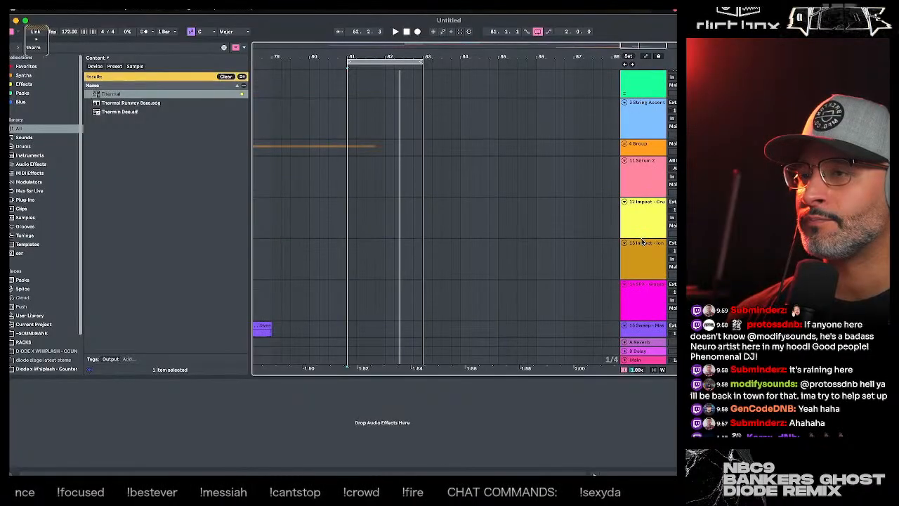
{"action": "scroll", "coordinate": [642, 239], "scroll_direction": "down", "scroll_amount": 12}
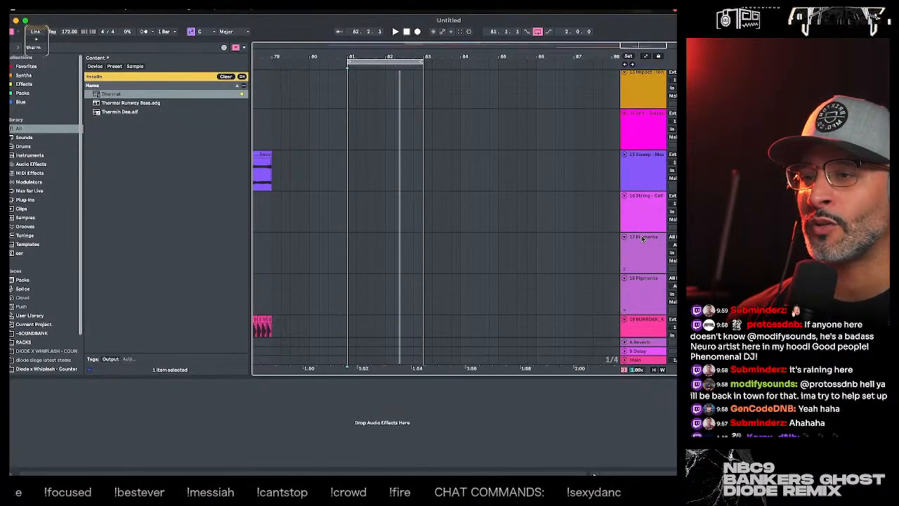
{"action": "scroll", "coordinate": [641, 239], "scroll_direction": "down", "scroll_amount": 20}
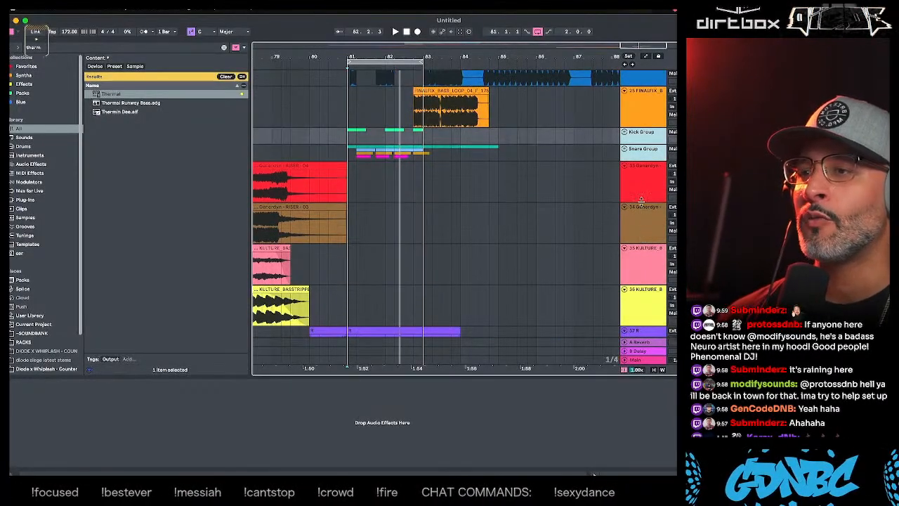
{"action": "left_click", "coordinate": [639, 210]}
{"action": "scroll", "coordinate": [639, 223], "scroll_direction": "down", "scroll_amount": 6}
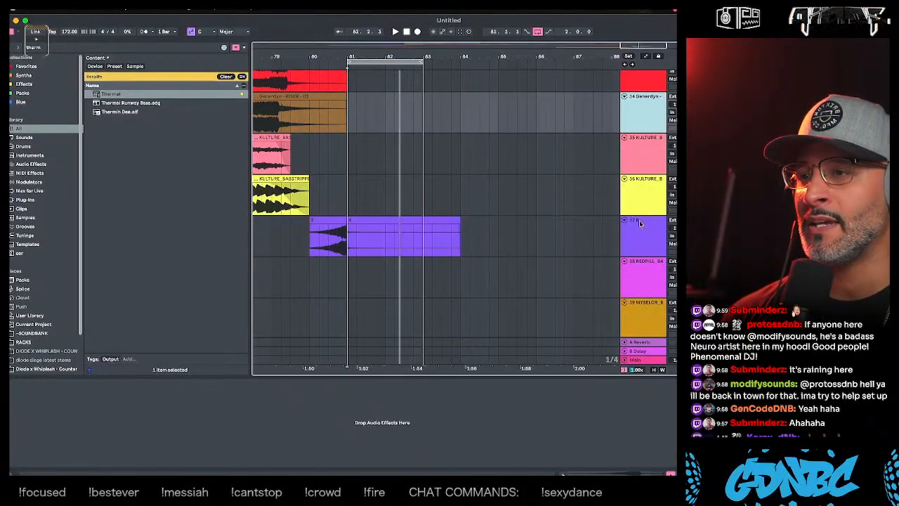
{"action": "left_click", "coordinate": [395, 232]}
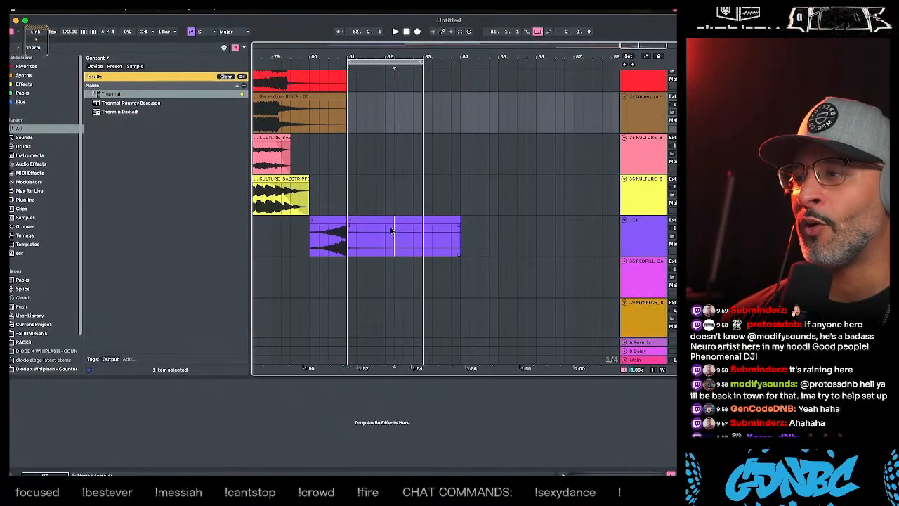
{"action": "left_click", "coordinate": [638, 242]}
{"action": "scroll", "coordinate": [638, 242], "scroll_direction": "down", "scroll_amount": 1}
{"action": "scroll", "coordinate": [638, 241], "scroll_direction": "down", "scroll_amount": 2}
{"action": "scroll", "coordinate": [637, 241], "scroll_direction": "up", "scroll_amount": 10}
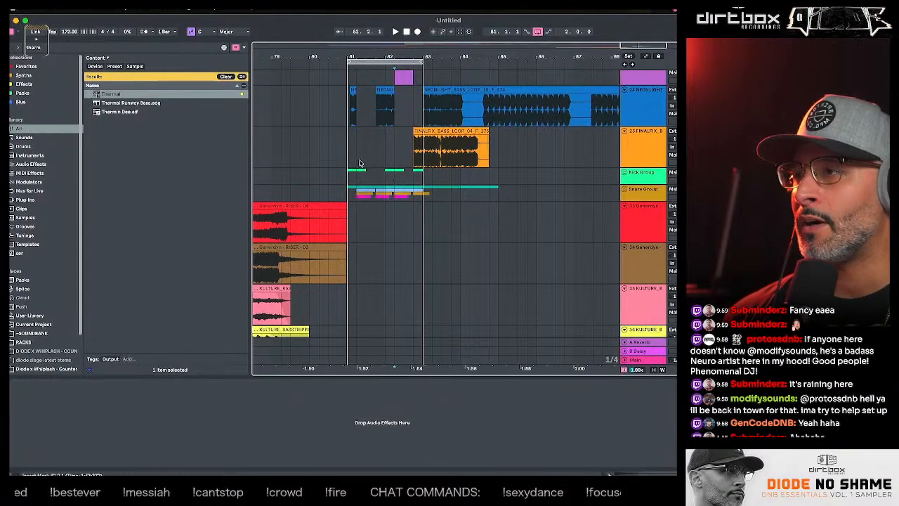
{"action": "left_click", "coordinate": [352, 160]}
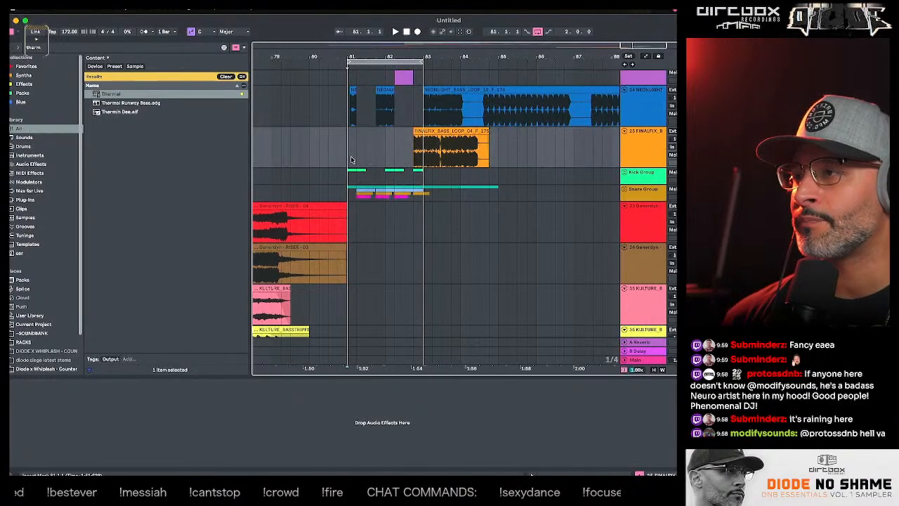
- Move the hats track out of the Snare Group to directly above it, then collapse the Snare Group and the hats track
{"action": "left_click", "coordinate": [638, 179]}
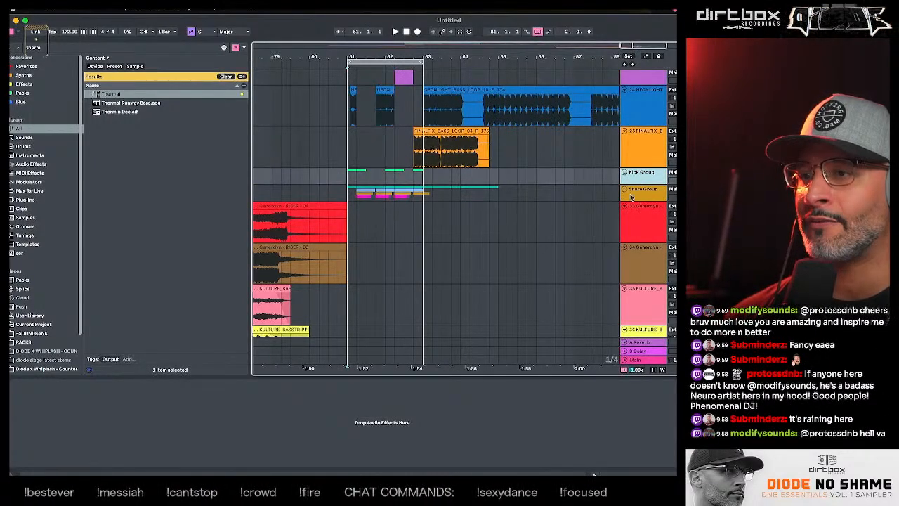
{"action": "left_click", "coordinate": [625, 190]}
{"action": "left_click", "coordinate": [632, 244]}
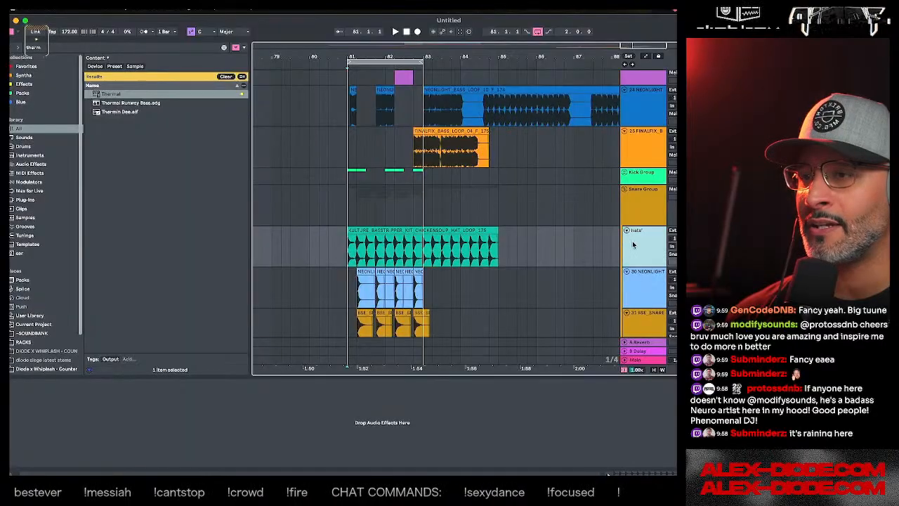
{"action": "left_click_drag", "start_coordinate": [632, 245], "coordinate": [641, 197]}
{"action": "left_click", "coordinate": [624, 231]}
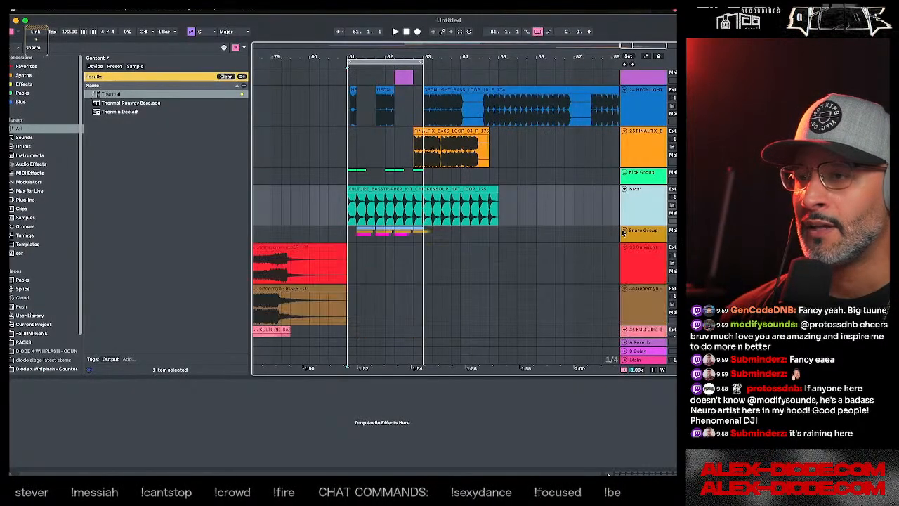
{"action": "left_click", "coordinate": [625, 191]}
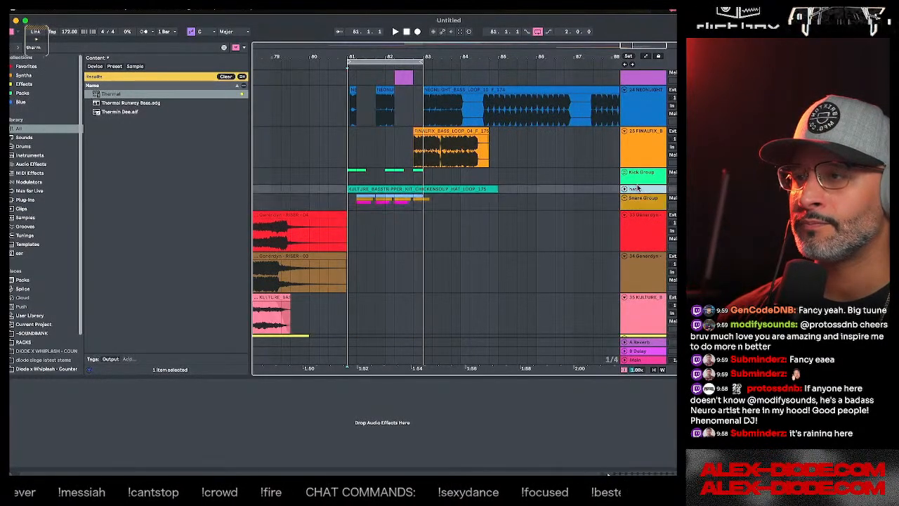
{"action": "left_click", "coordinate": [642, 180]}
{"action": "left_click", "coordinate": [644, 206], "text": "shift"}
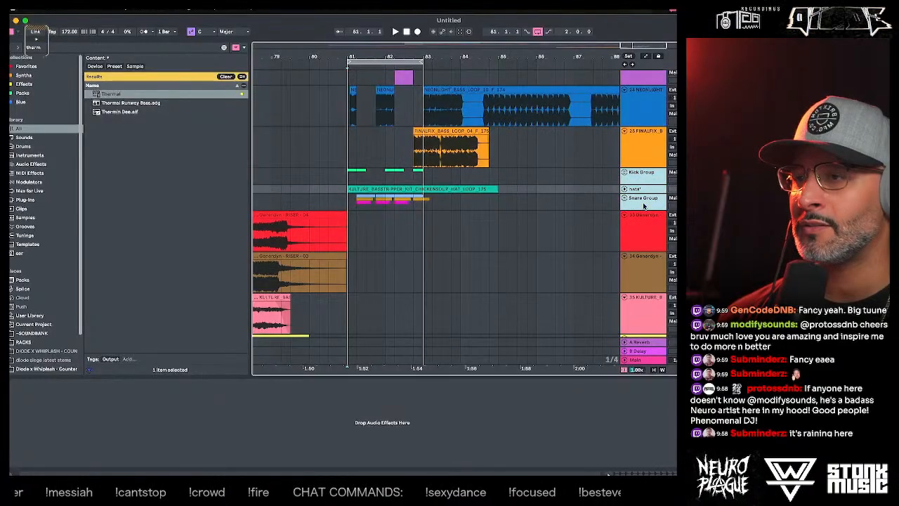
{"action": "left_click", "coordinate": [642, 180]}
- Group tracks 21 to 25, from the BSE_BASS track down to the FINALFIX bass loop track
{"action": "left_click", "coordinate": [641, 151]}
{"action": "scroll", "coordinate": [642, 147], "scroll_direction": "up", "scroll_amount": 5}
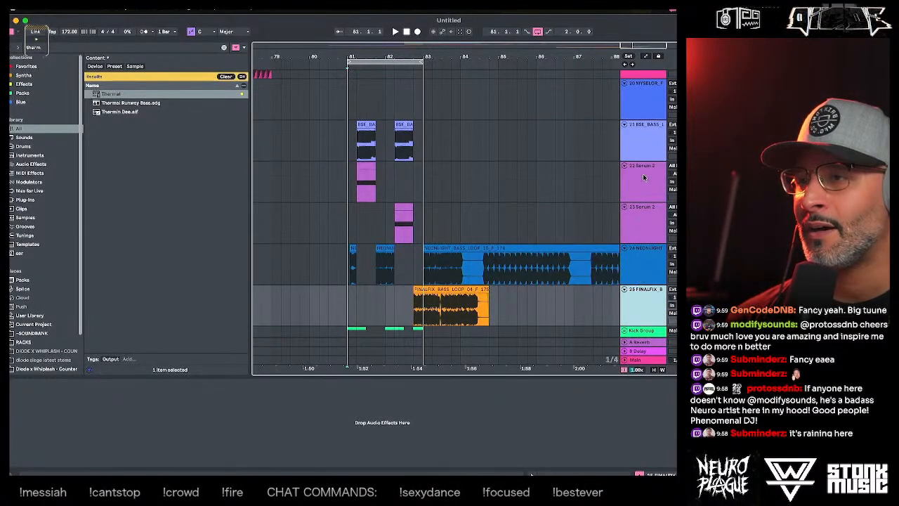
{"action": "scroll", "coordinate": [642, 165], "scroll_direction": "up", "scroll_amount": 1}
{"action": "left_click", "coordinate": [644, 148]}
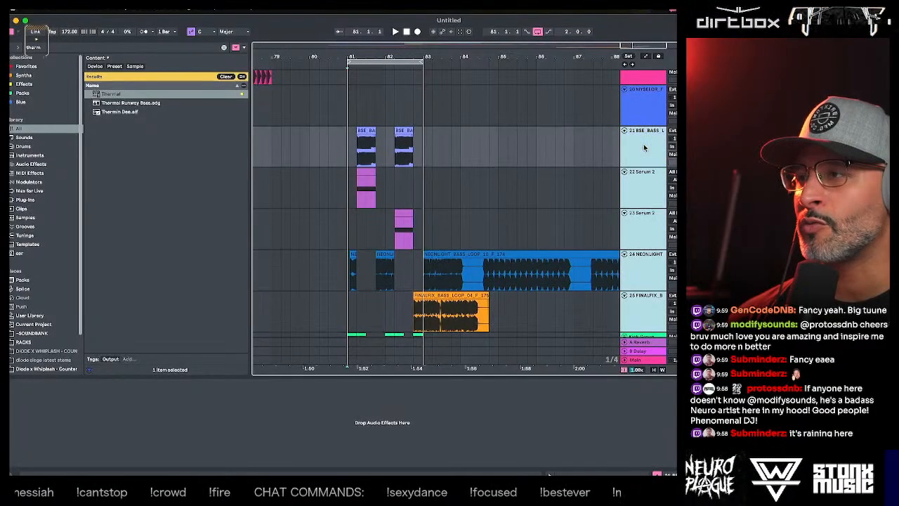
{"action": "key", "text": "space"}
{"action": "key", "text": "ctrl+g"}
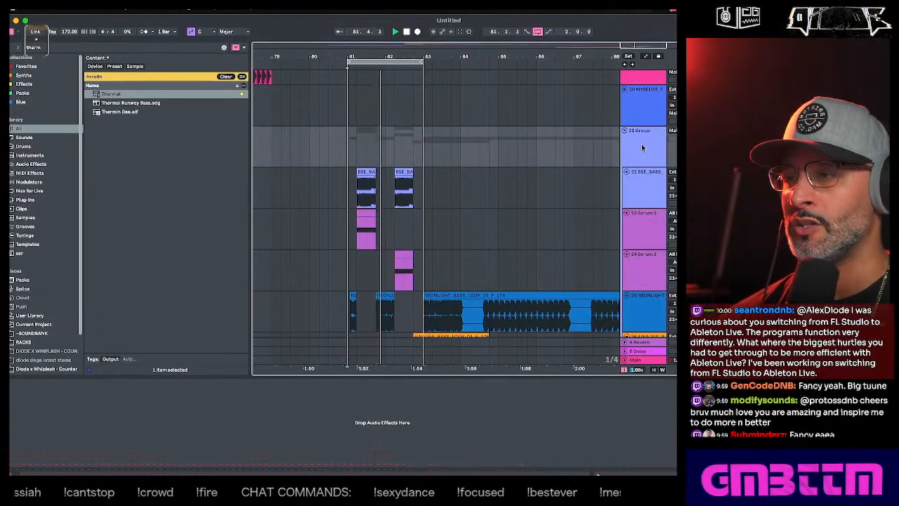
- Rename the new group around the bass tracks as Bass Group and collapse it
{"action": "left_click", "coordinate": [642, 149]}
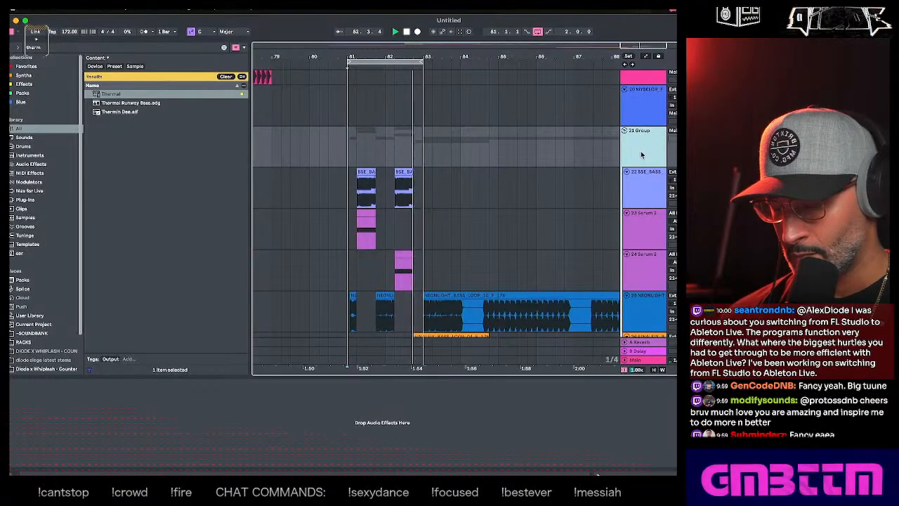
{"action": "key", "text": "super+r"}
{"action": "type", "text": "Bass"}
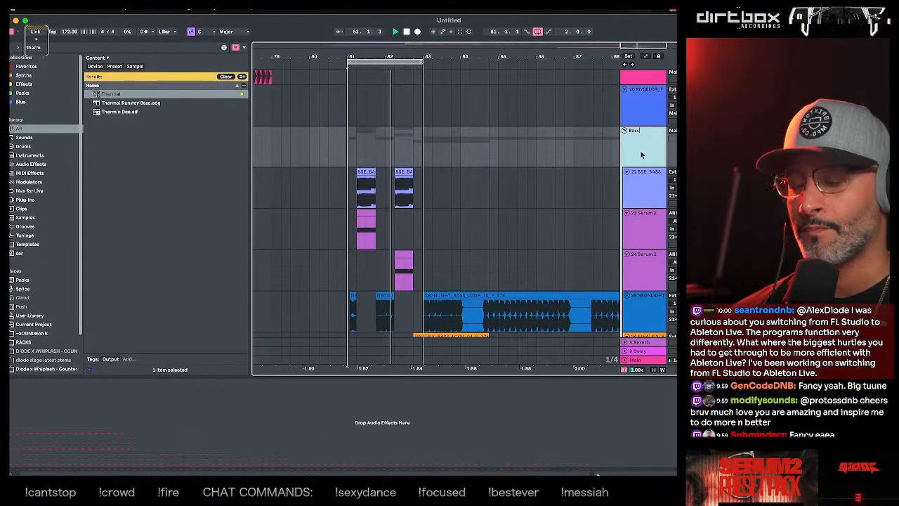
{"action": "type", "text": " Group"}
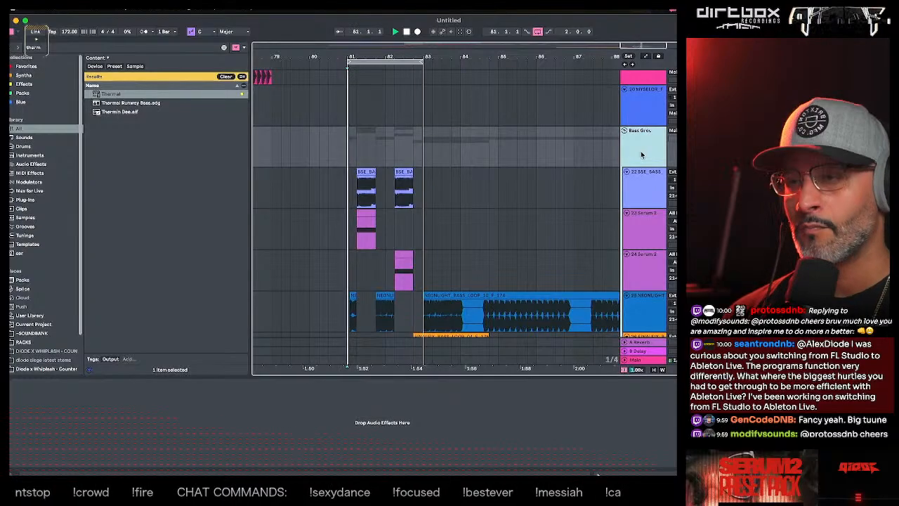
{"action": "key", "text": "Return"}
{"action": "key", "text": "space"}
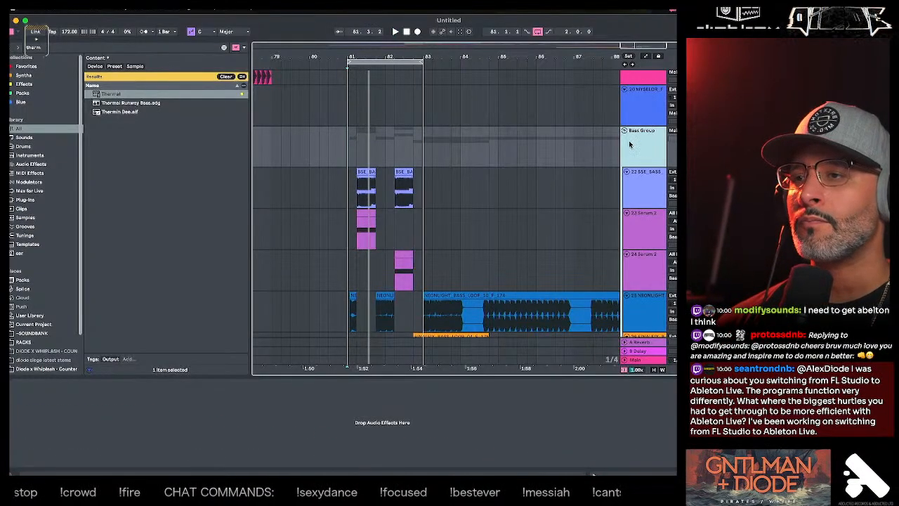
{"action": "left_click", "coordinate": [624, 132]}
- Move the Bass Group below the Snare Group so it sits directly above the red Generdyn riser track
{"action": "left_click", "coordinate": [634, 152]}
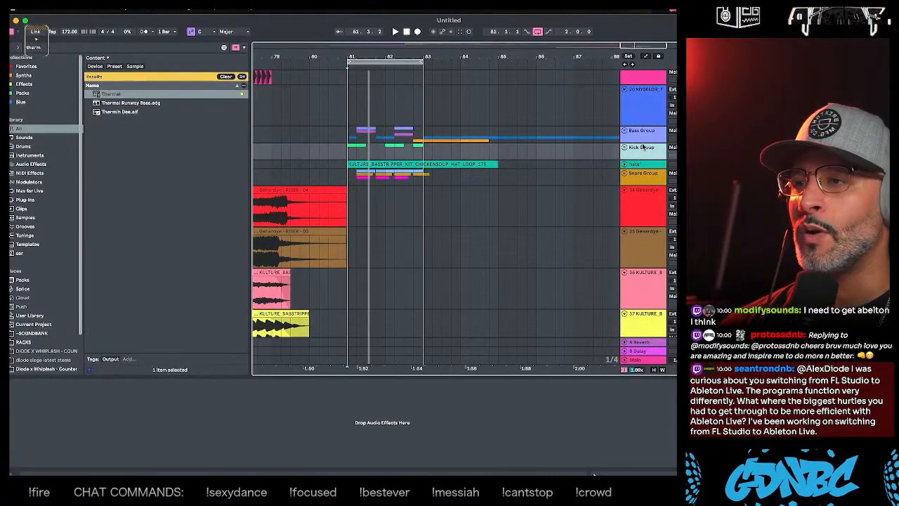
{"action": "left_click", "coordinate": [643, 135]}
{"action": "left_click", "coordinate": [645, 148]}
{"action": "left_click_drag", "start_coordinate": [648, 135], "coordinate": [641, 189]}
{"action": "scroll", "coordinate": [641, 189], "scroll_direction": "down", "scroll_amount": 10}
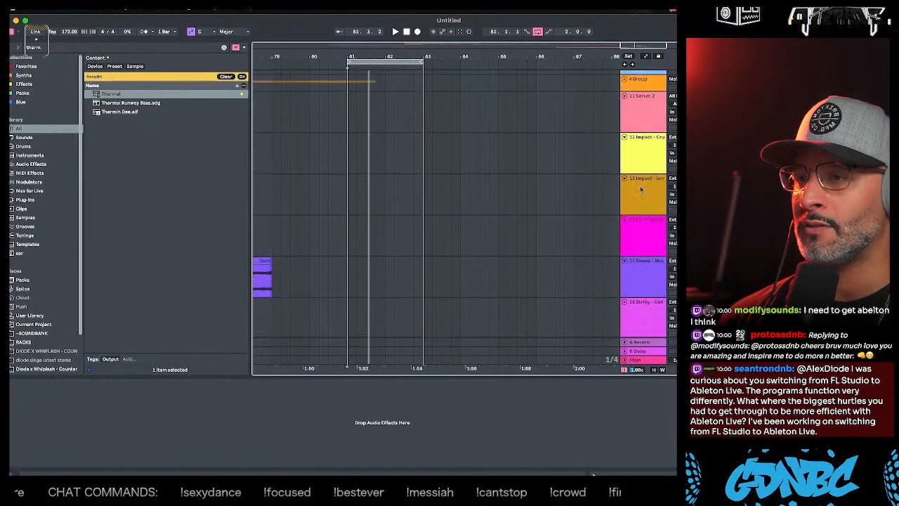
{"action": "left_click", "coordinate": [647, 200]}
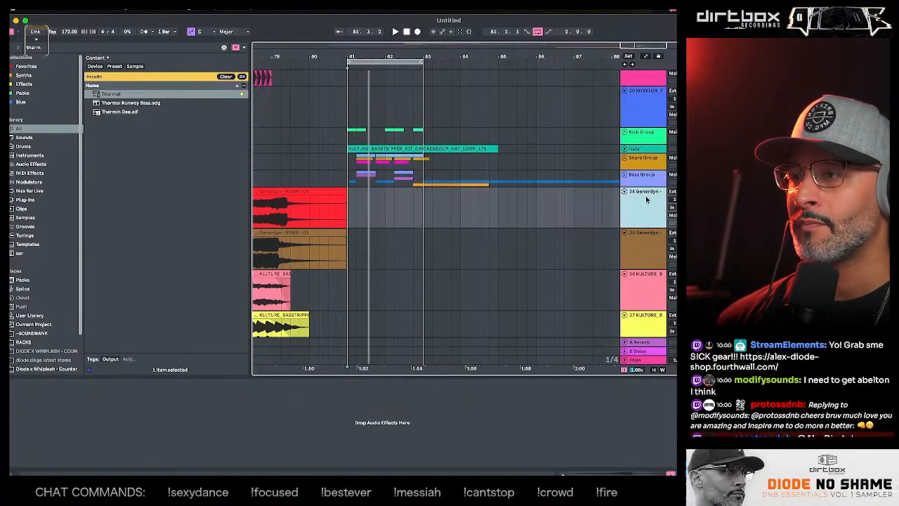
- Move the Snare Group above the hats track so it sits directly below the Kick Group
{"action": "left_click", "coordinate": [648, 183]}
{"action": "left_click", "coordinate": [642, 166]}
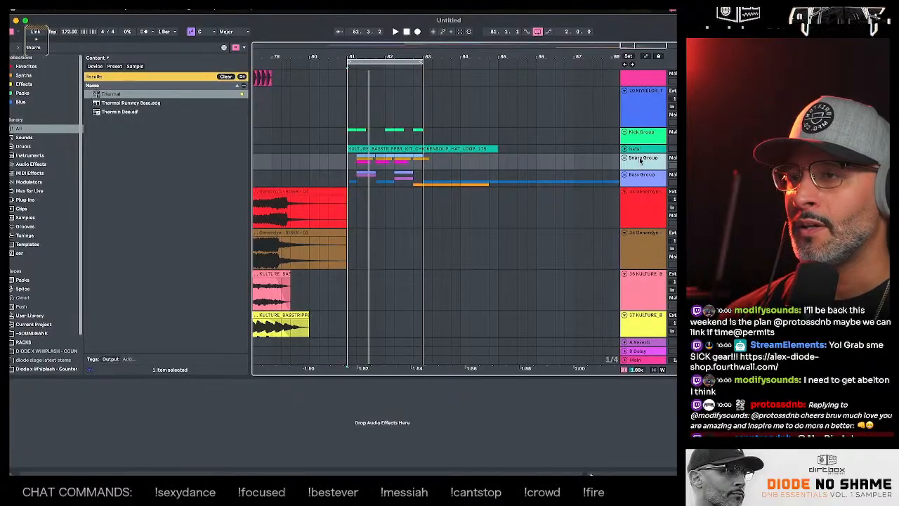
{"action": "left_click", "coordinate": [642, 149]}
{"action": "scroll", "coordinate": [642, 147], "scroll_direction": "up", "scroll_amount": 10}
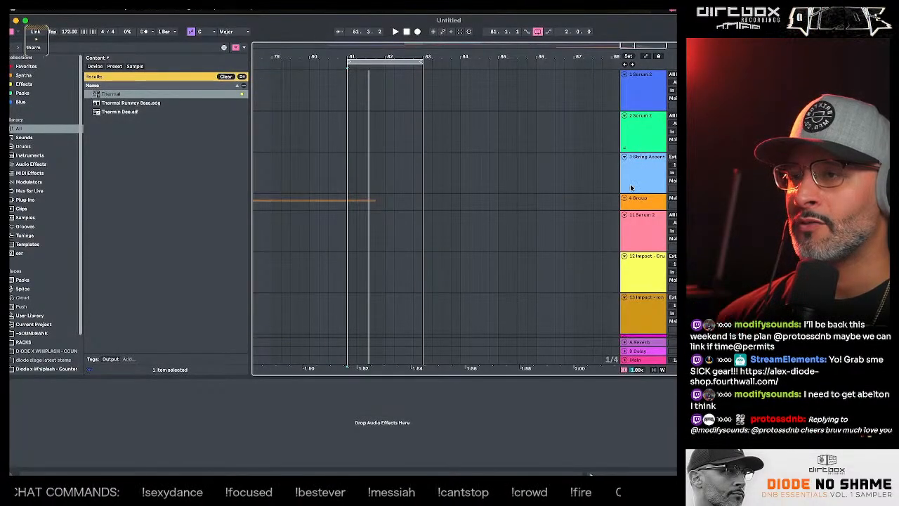
- Group the Kick Group and the Snare Group together and name the new parent group breaks
{"action": "scroll", "coordinate": [631, 187], "scroll_direction": "down", "scroll_amount": 10}
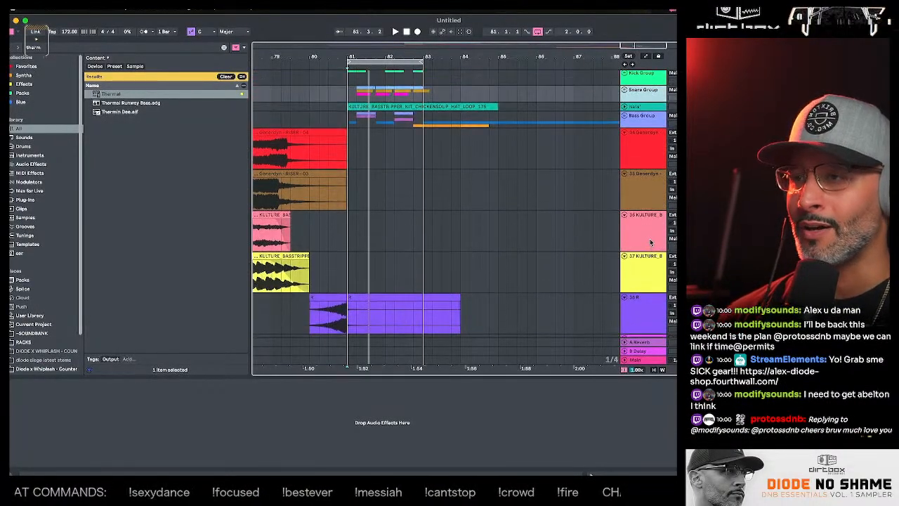
{"action": "scroll", "coordinate": [651, 243], "scroll_direction": "up", "scroll_amount": 3}
{"action": "left_click", "coordinate": [647, 184]}
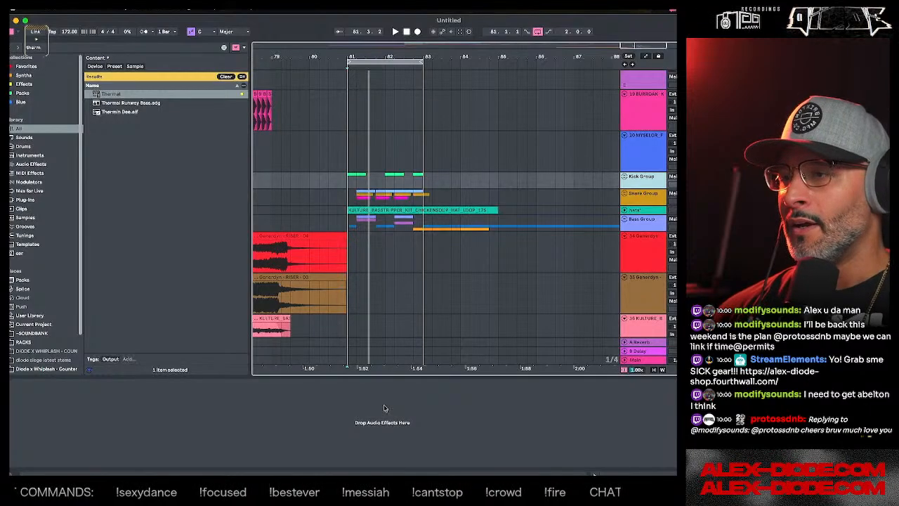
{"action": "left_click", "coordinate": [641, 200]}
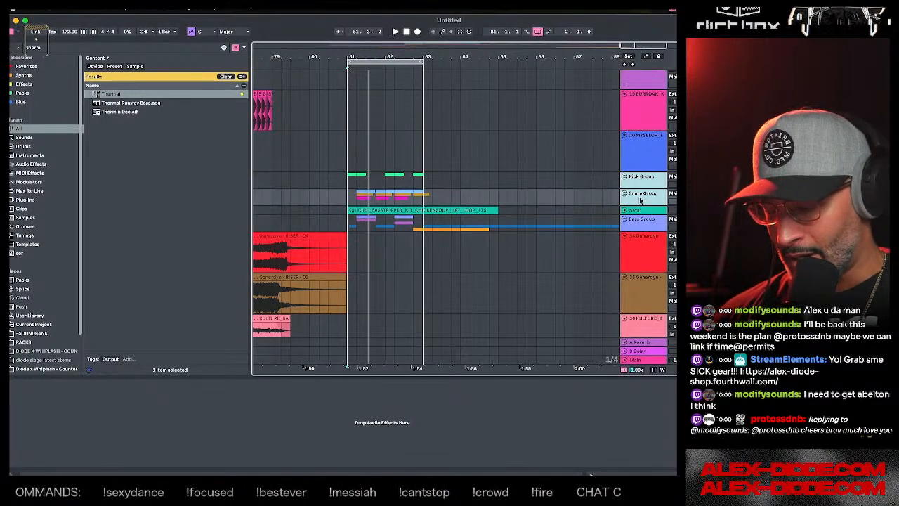
{"action": "key", "text": "super+g"}
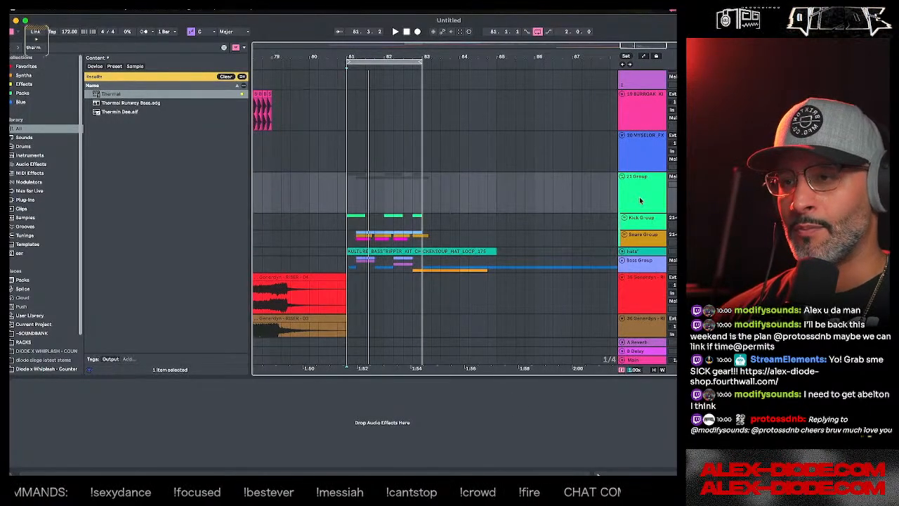
{"action": "key", "text": "super+r"}
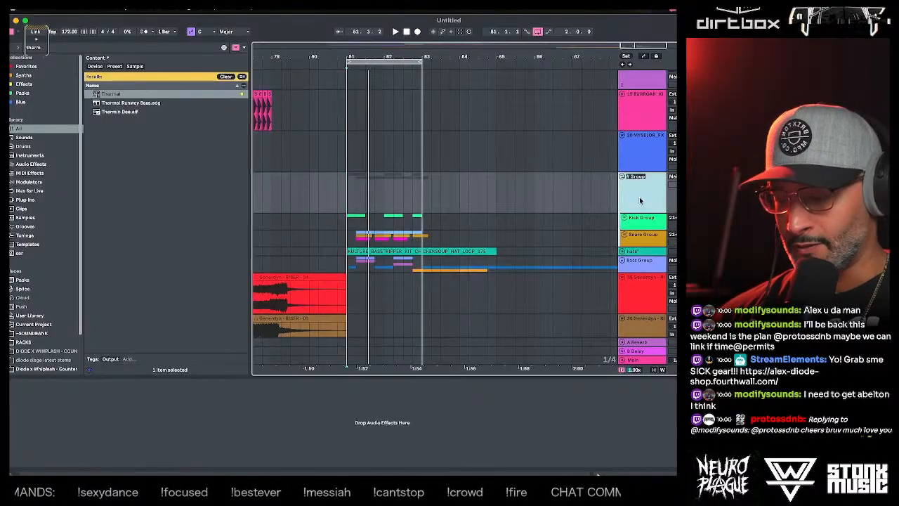
{"action": "type", "text": "breaks"}
{"action": "key", "text": "Return"}
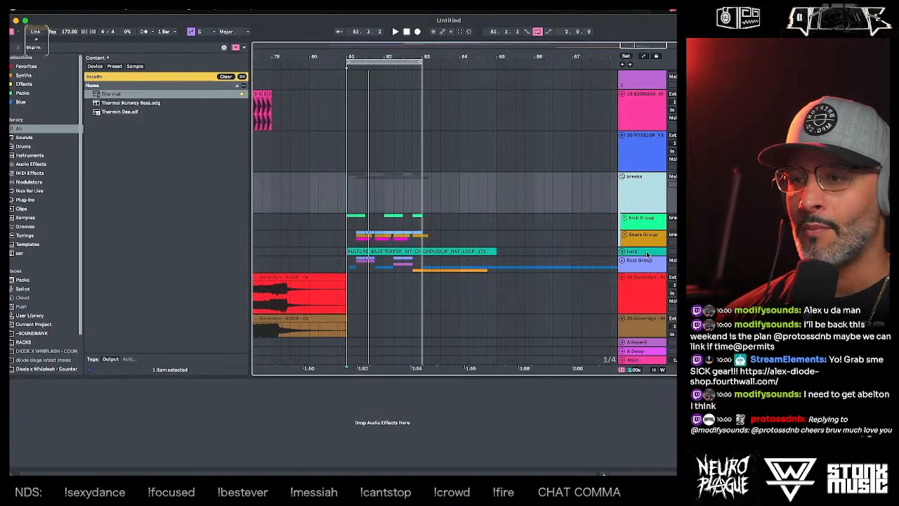
- Group the breaks group and the hats track together in a new parent group
{"action": "left_click", "coordinate": [645, 253]}
{"action": "left_click", "coordinate": [645, 201]}
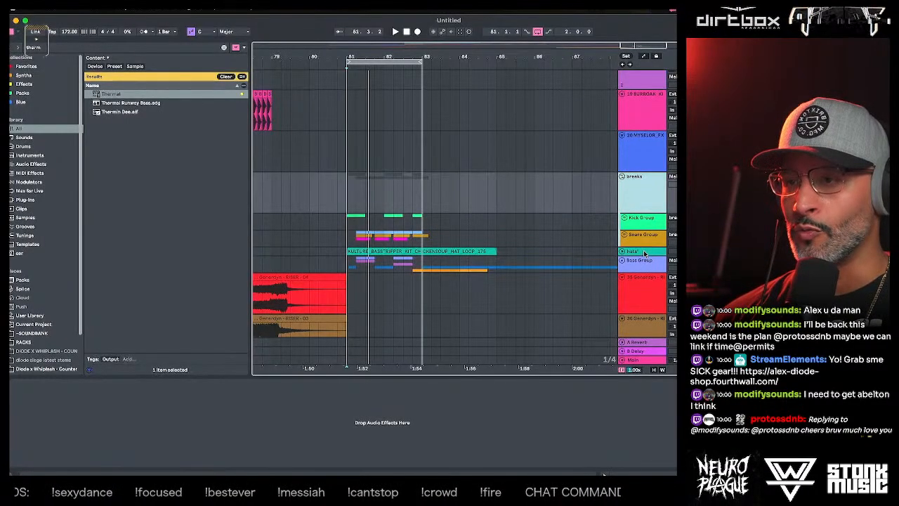
{"action": "left_click", "coordinate": [645, 253]}
{"action": "left_click", "coordinate": [645, 261]}
{"action": "left_click", "coordinate": [645, 253]}
{"action": "left_click", "coordinate": [645, 204]}
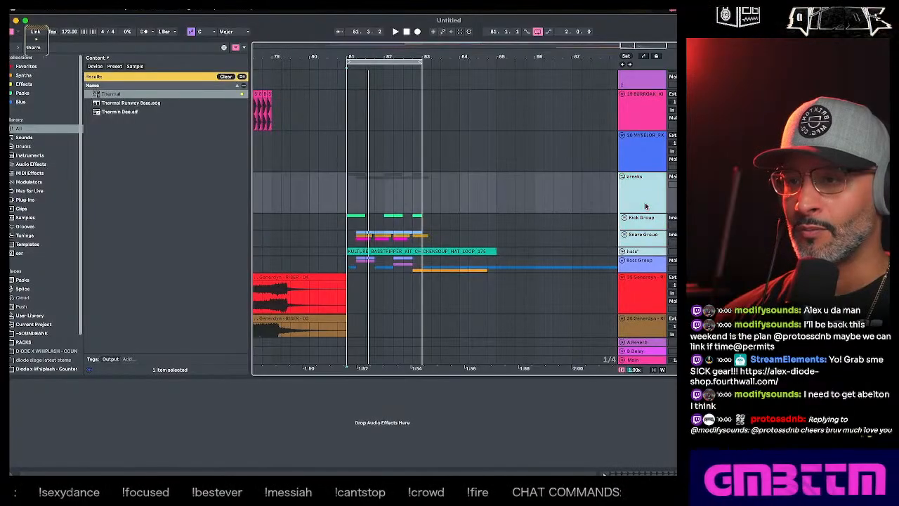
{"action": "key", "text": "super+g"}
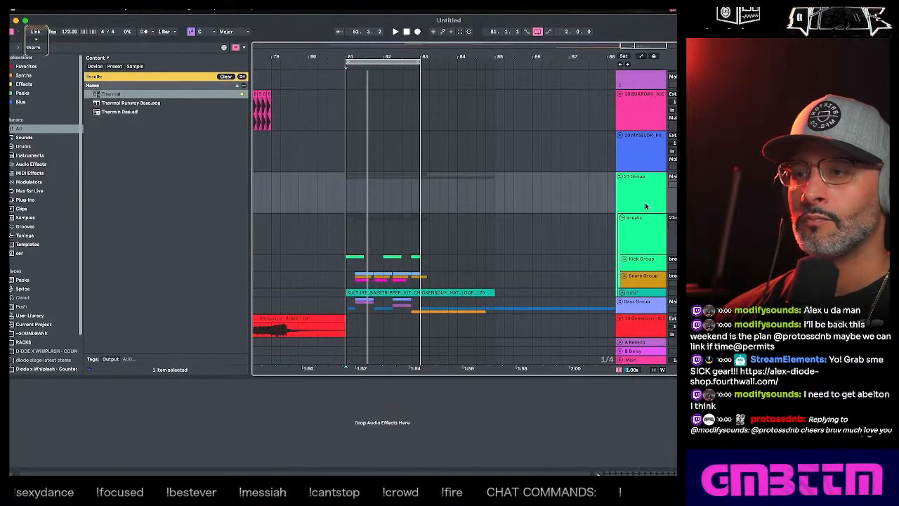
- Rename the parent group around breaks and hats as Drums Bus
{"action": "left_click", "coordinate": [644, 202]}
{"action": "key", "text": "super+r"}
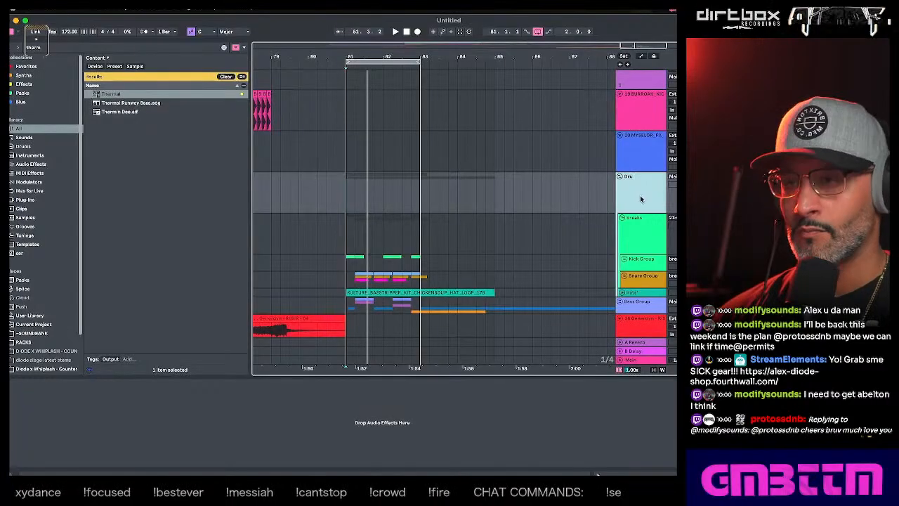
{"action": "type", "text": "Drums Bus"}
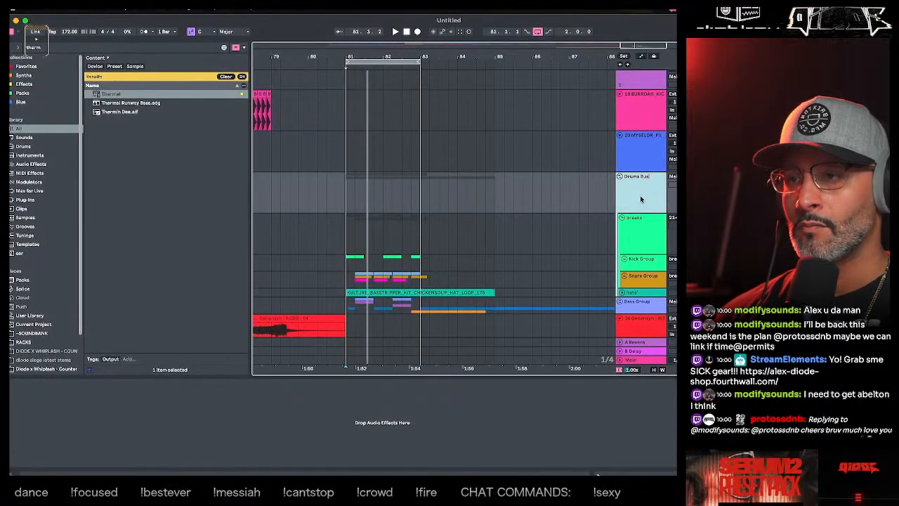
- Put the hats track in its own group inside Drums Bus and name that group Tops
{"action": "scroll", "coordinate": [642, 224], "scroll_direction": "down", "scroll_amount": 2}
{"action": "left_click", "coordinate": [643, 244]}
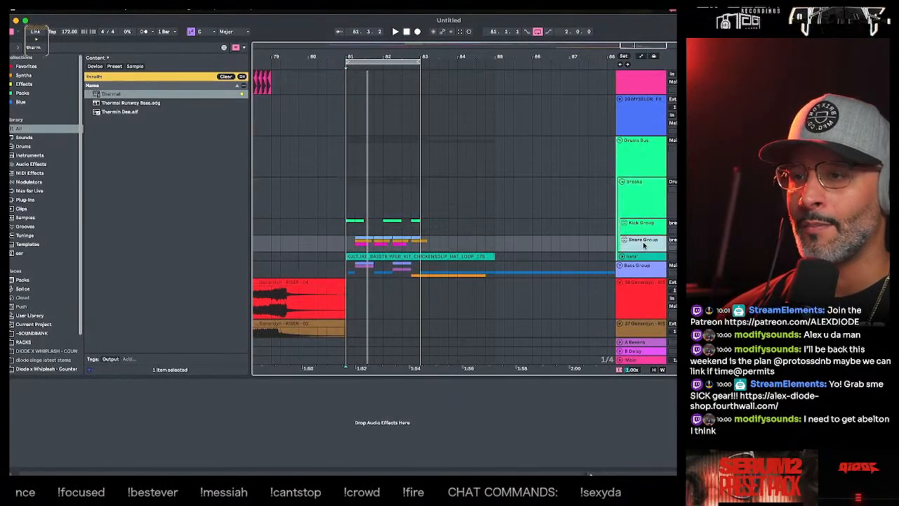
{"action": "left_click", "coordinate": [641, 256]}
{"action": "key", "text": "super+g"}
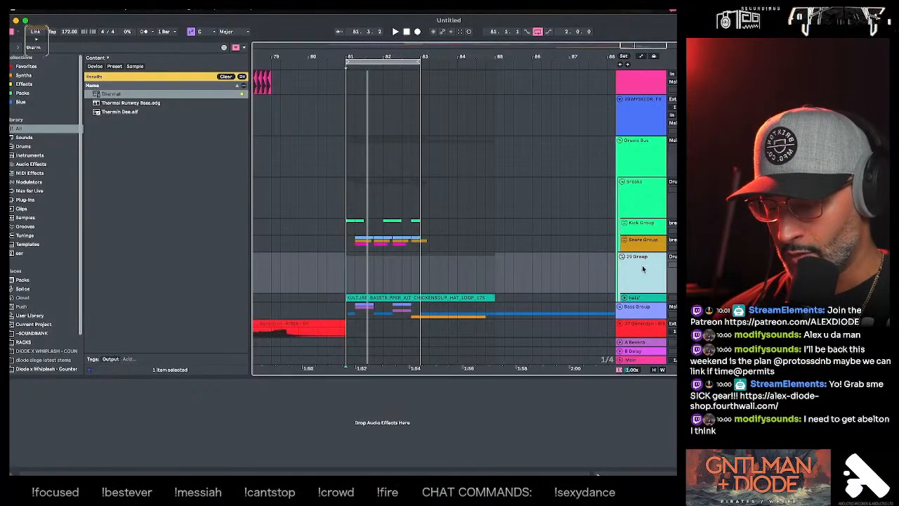
{"action": "type", "text": "Tlops"}
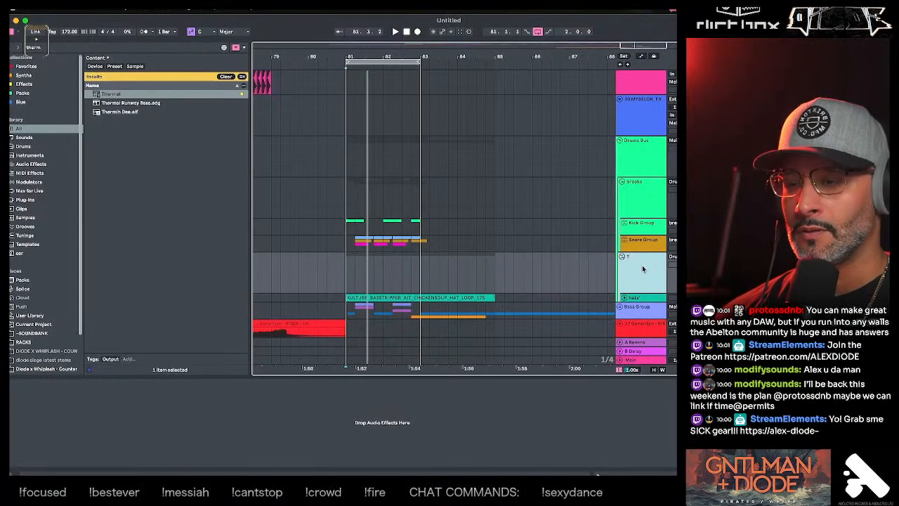
- Fold the Drums Bus group and add the Duck plug-in to the Bass Group
{"action": "left_click", "coordinate": [620, 142]}
{"action": "left_click", "coordinate": [628, 160]}
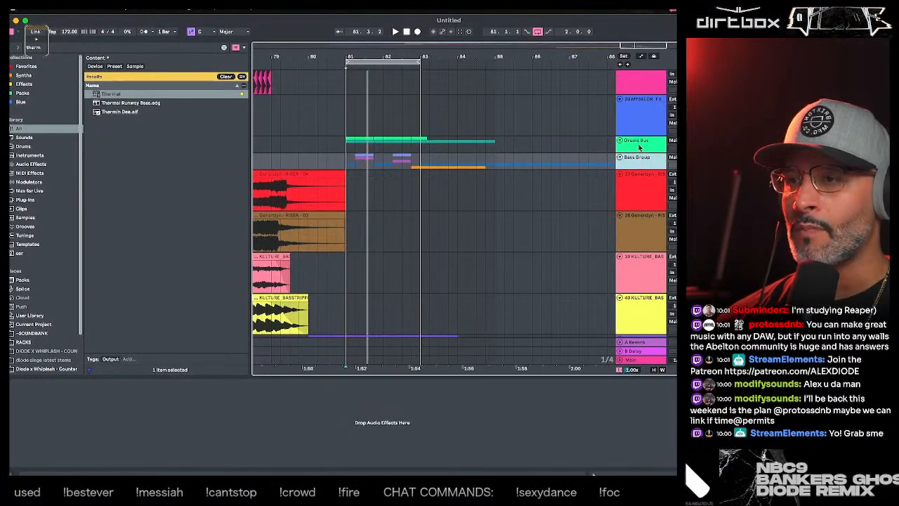
{"action": "left_click", "coordinate": [41, 50]}
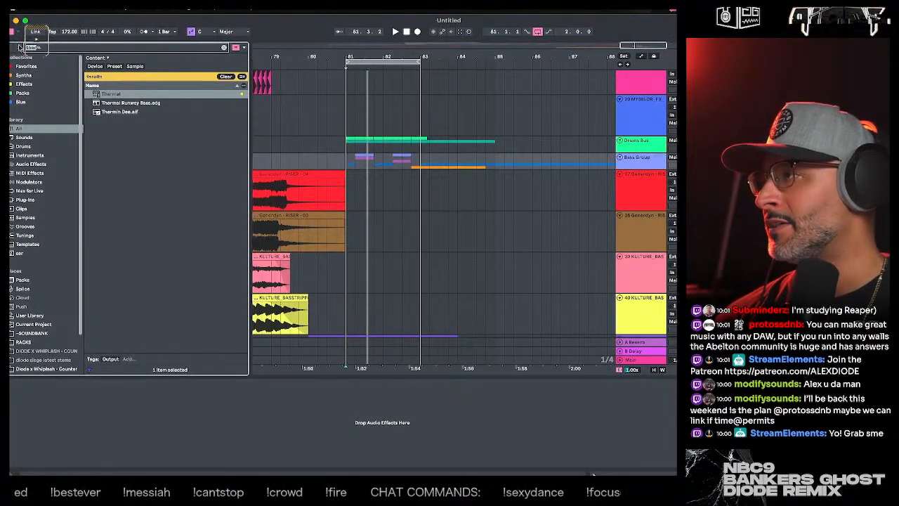
{"action": "type", "text": "duck"}
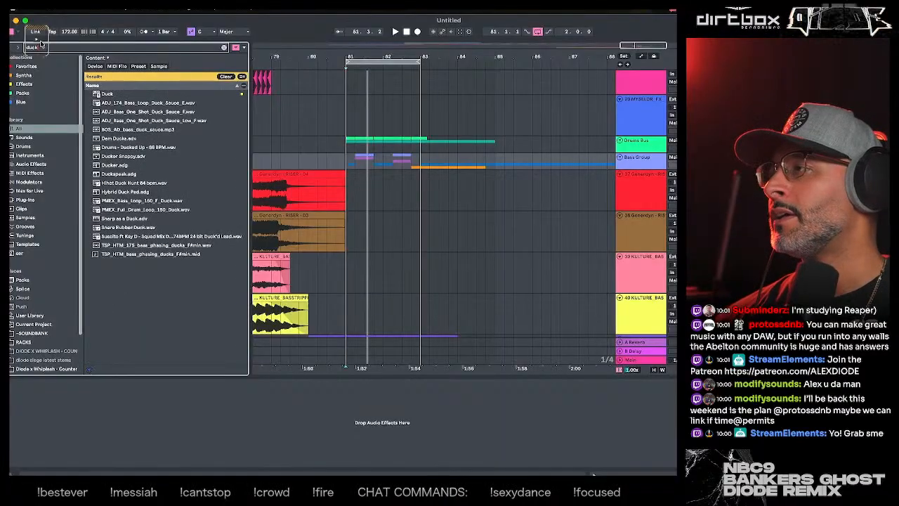
{"action": "key", "text": "Down"}
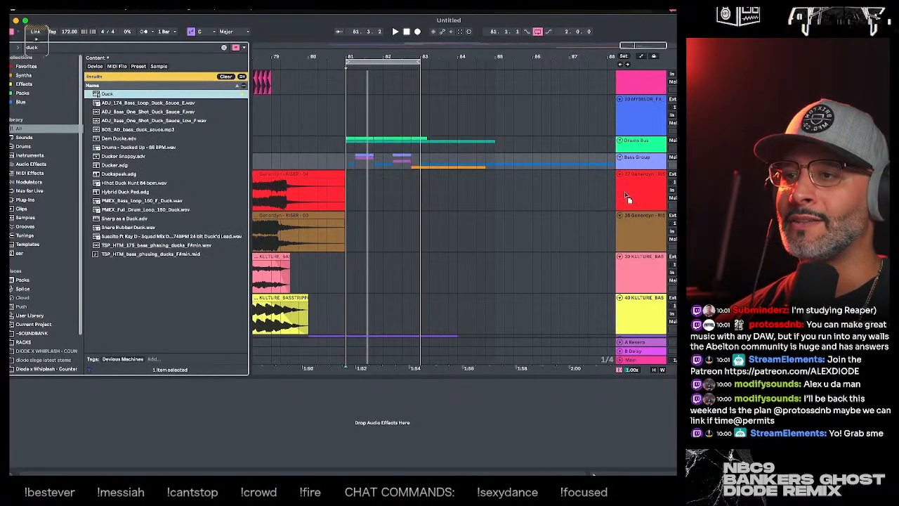
{"action": "left_click", "coordinate": [647, 148]}
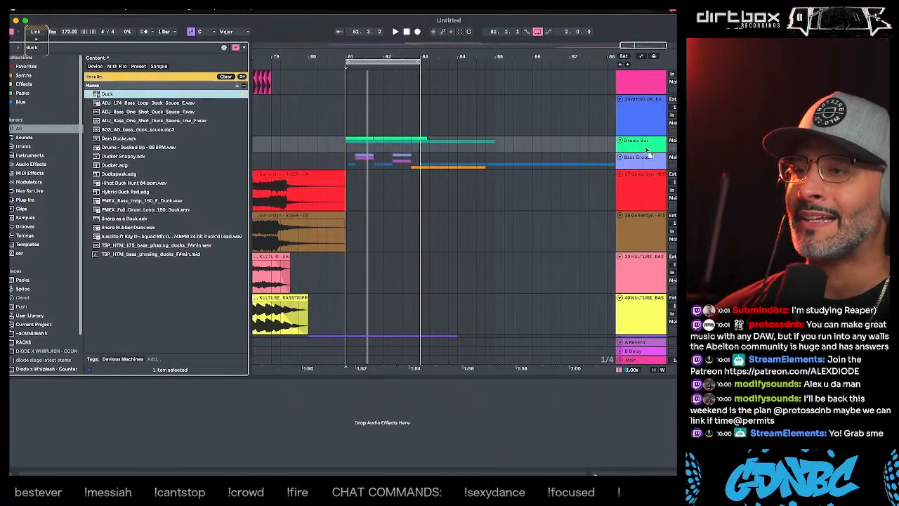
{"action": "left_click", "coordinate": [647, 165]}
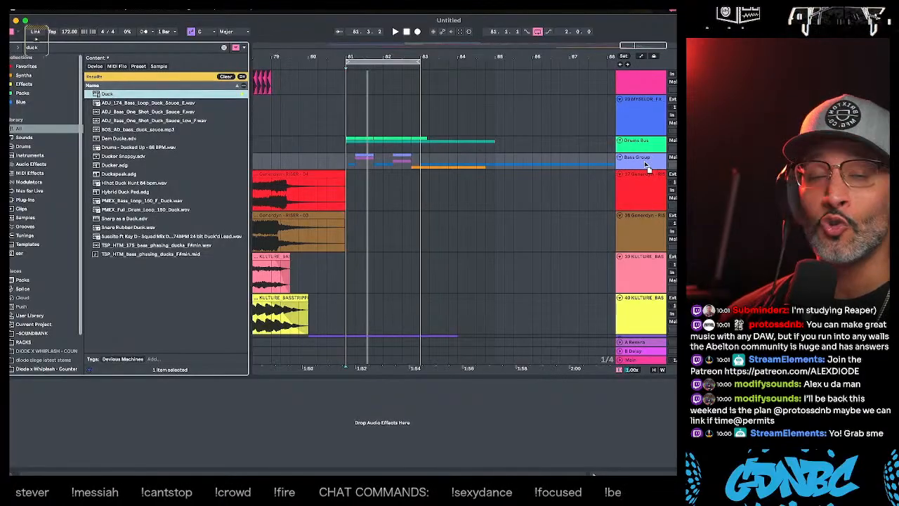
{"action": "key", "text": "Return"}
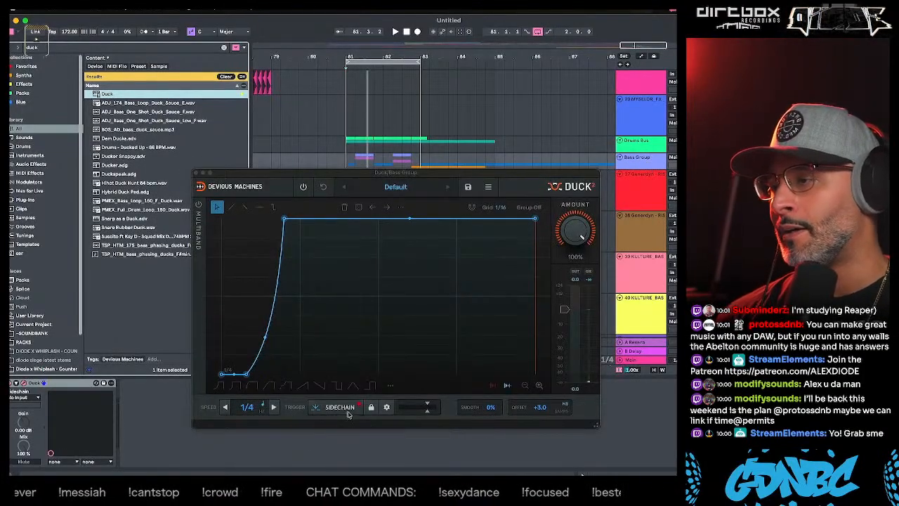
- Set the Bass Group Duck's sidechain source to the Kick Group
{"action": "left_click", "coordinate": [34, 397]}
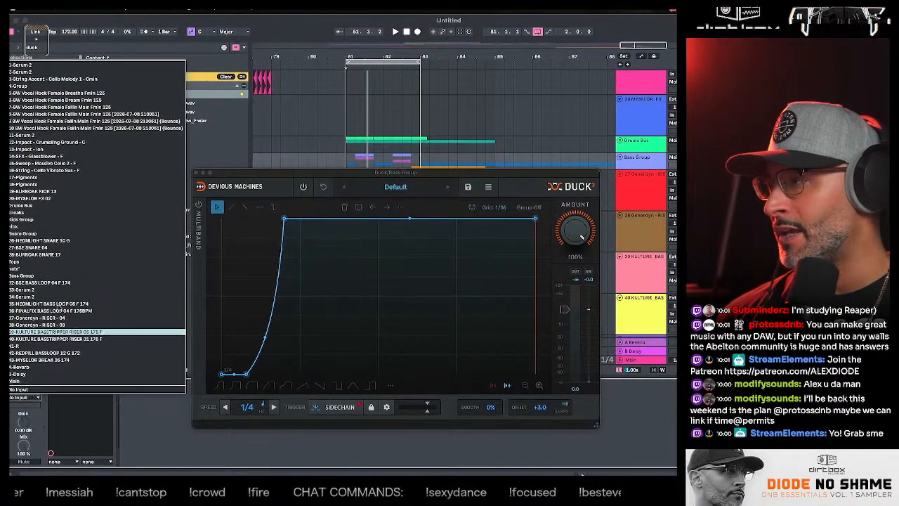
{"action": "left_click", "coordinate": [57, 137]}
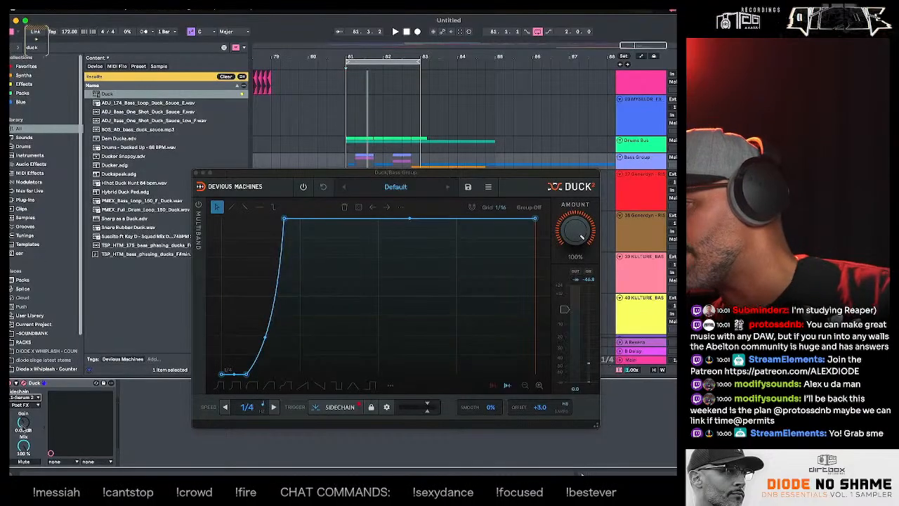
{"action": "left_click", "coordinate": [27, 405]}
{"action": "left_click", "coordinate": [34, 419]}
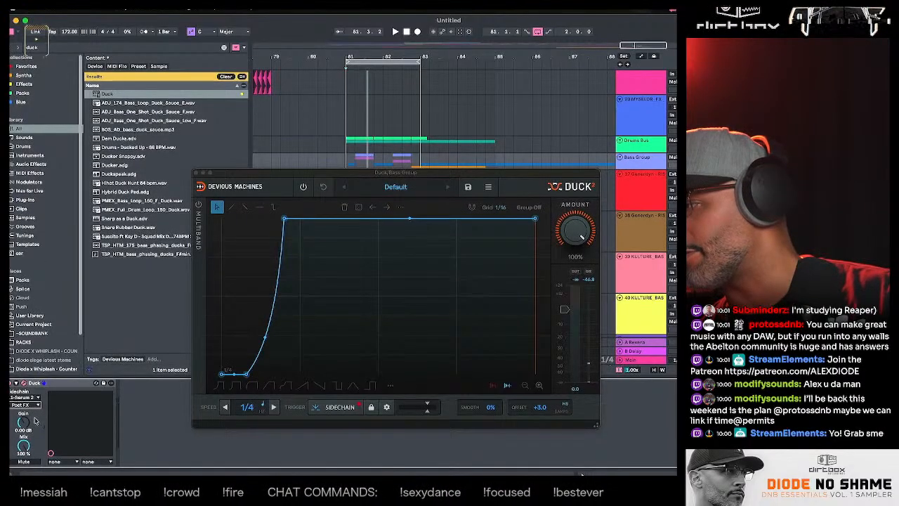
{"action": "left_click", "coordinate": [29, 398]}
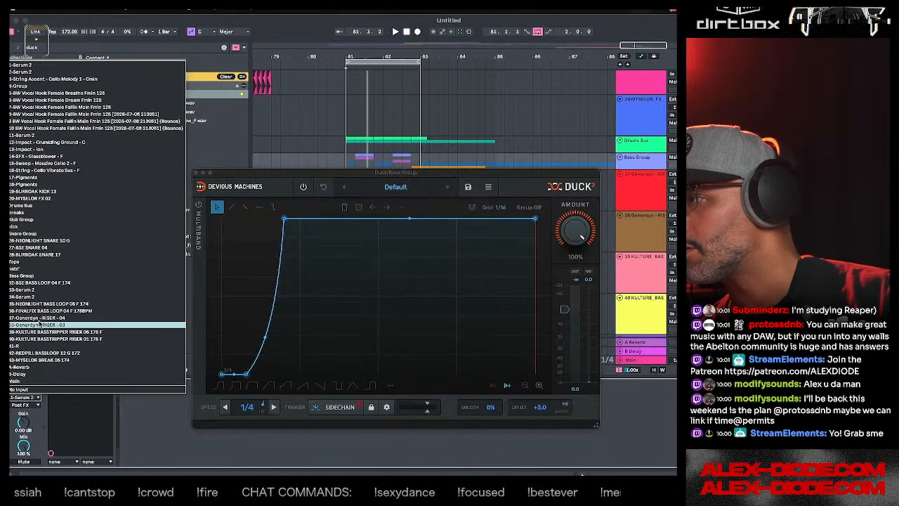
{"action": "left_click", "coordinate": [35, 219]}
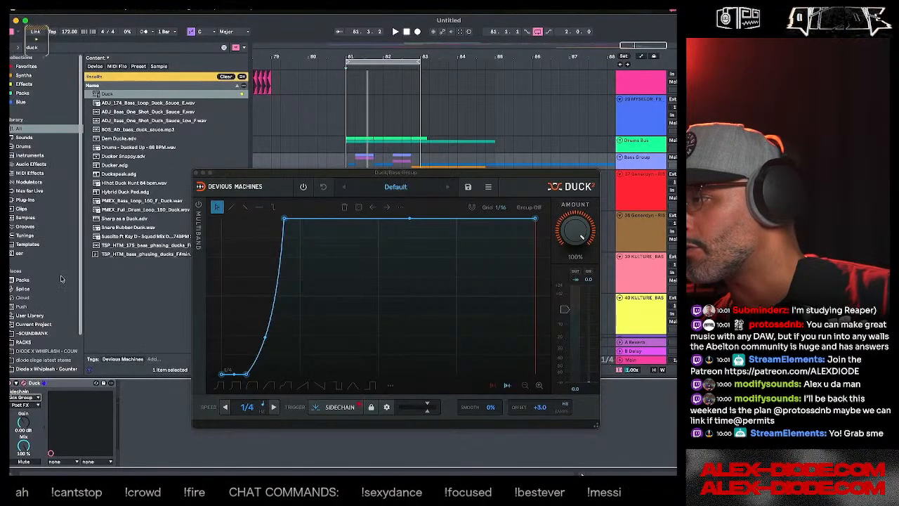
- Duplicate Duck on the Bass Group and set the copy's sidechain source to the Snare Group
{"action": "left_click_drag", "start_coordinate": [61, 387], "coordinate": [155, 388]}
{"action": "left_click", "coordinate": [141, 397]}
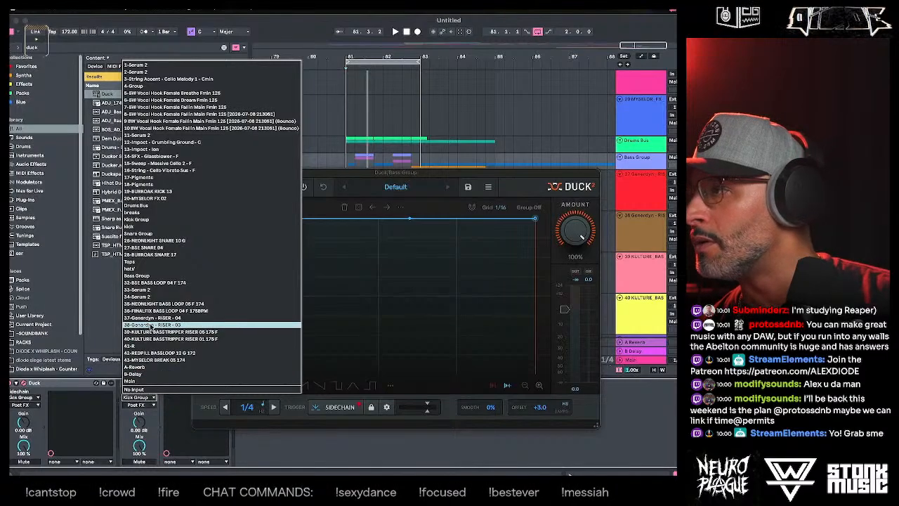
{"action": "left_click", "coordinate": [149, 233]}
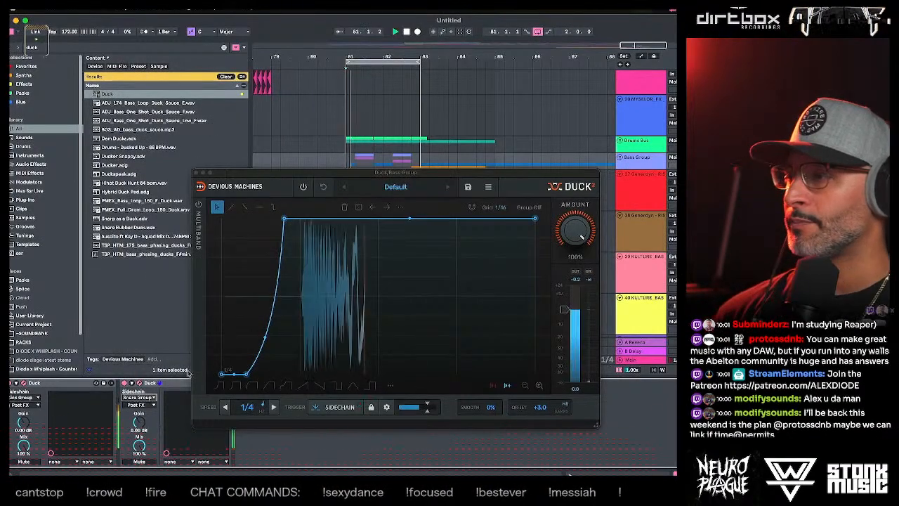
- Lengthen the ducking curve's recovery in the open Duck window, add a point along its floor, and close the window
{"action": "left_click", "coordinate": [58, 402]}
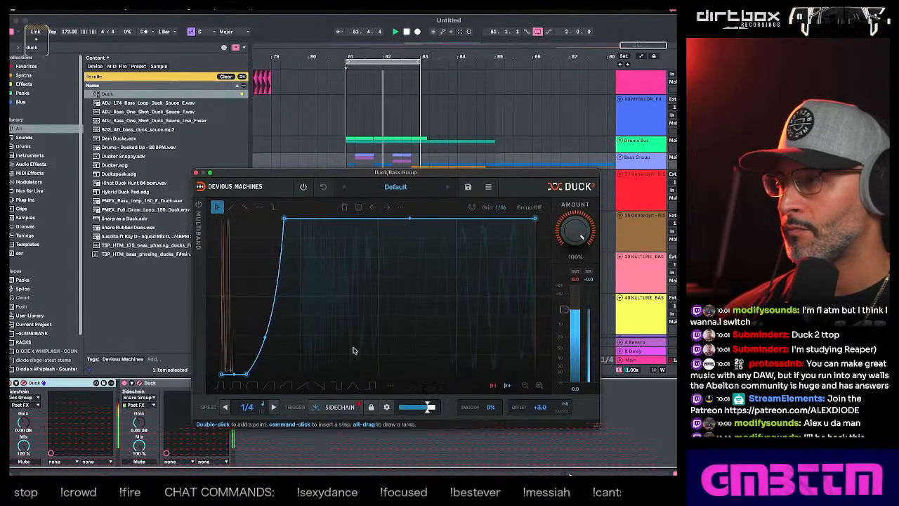
{"action": "left_click_drag", "start_coordinate": [284, 219], "coordinate": [290, 219]}
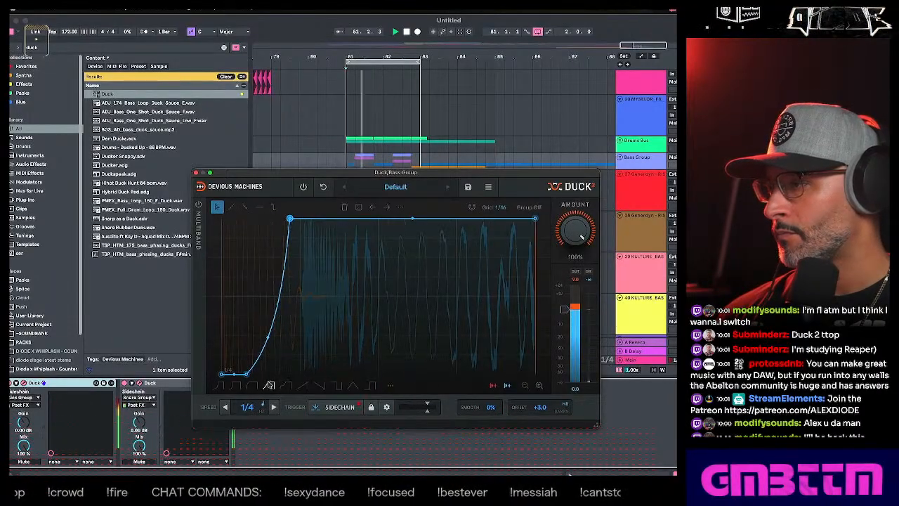
{"action": "double_click", "coordinate": [263, 373]}
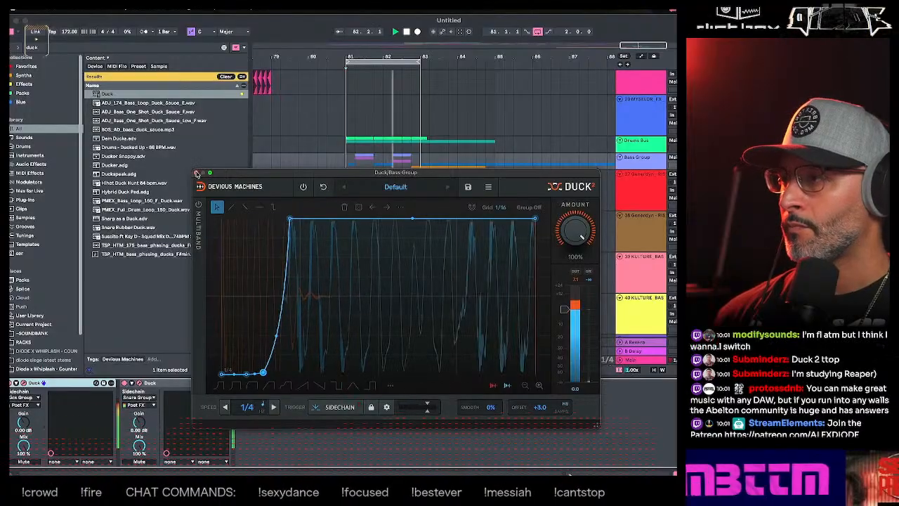
{"action": "left_click", "coordinate": [196, 173]}
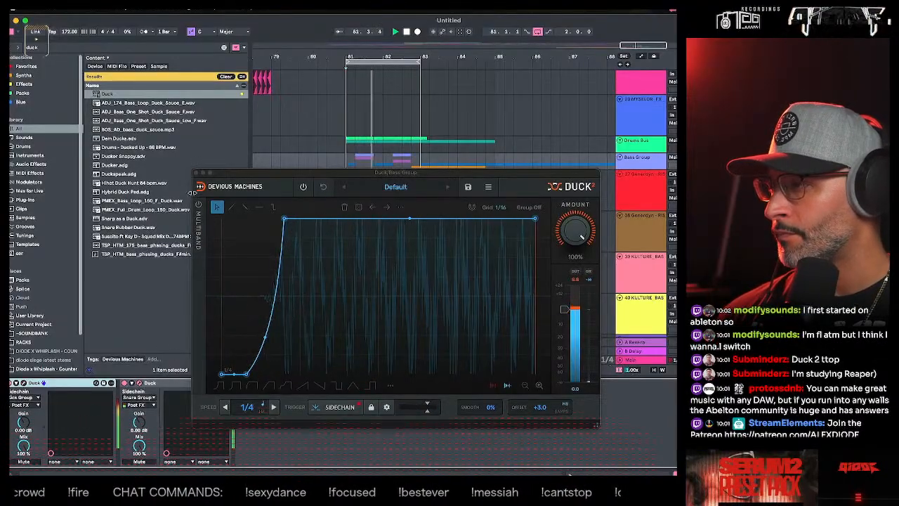
- Shorten the recovery of the other Duck's curve by moving its peak point slightly earlier, and close its window
{"action": "left_click", "coordinate": [142, 384]}
{"action": "left_click", "coordinate": [143, 383]}
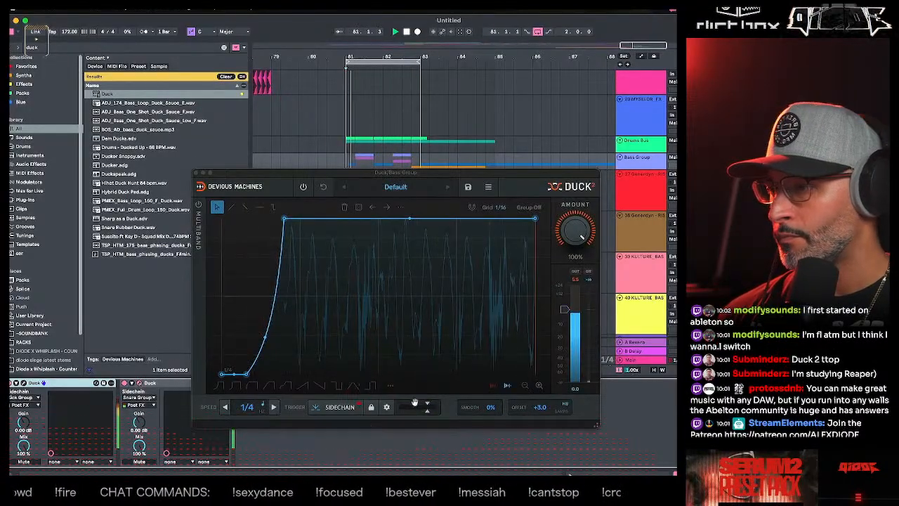
{"action": "left_click", "coordinate": [493, 385]}
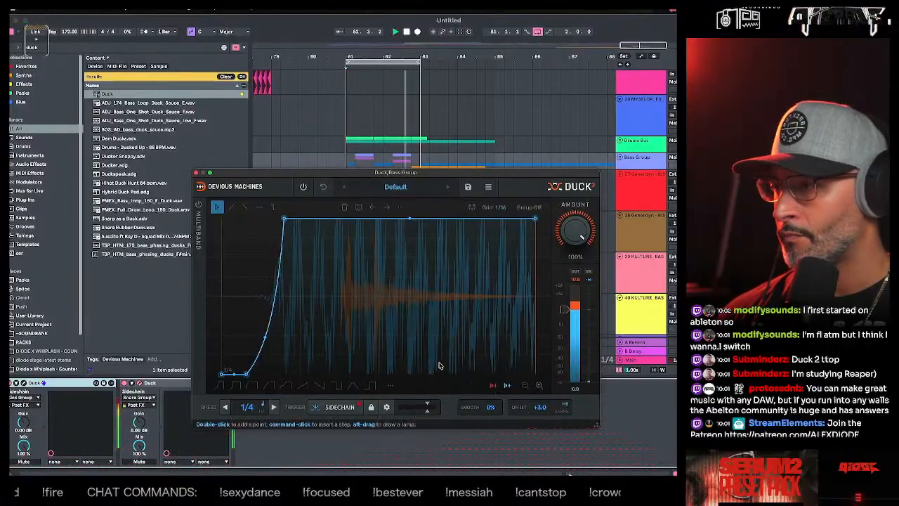
{"action": "left_click_drag", "start_coordinate": [284, 219], "coordinate": [274, 220]}
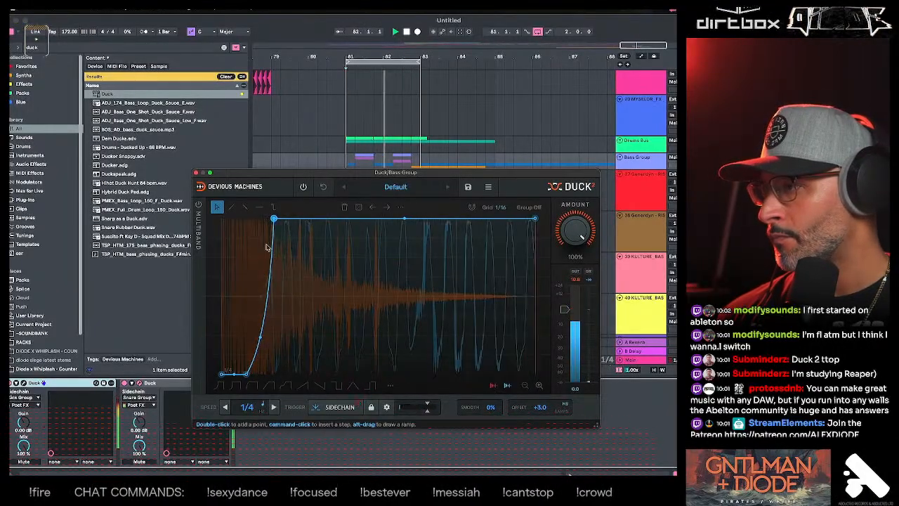
{"action": "left_click", "coordinate": [196, 173]}
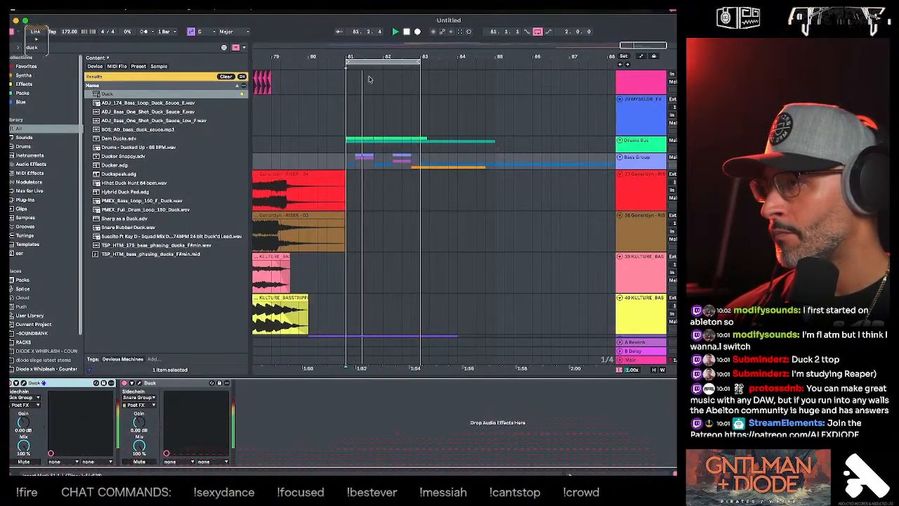
- Stop the drop loop and listen through the arrangement from bar 17
{"action": "key", "text": "minus"}
{"action": "key", "text": "minus"}
{"action": "key", "text": "space"}
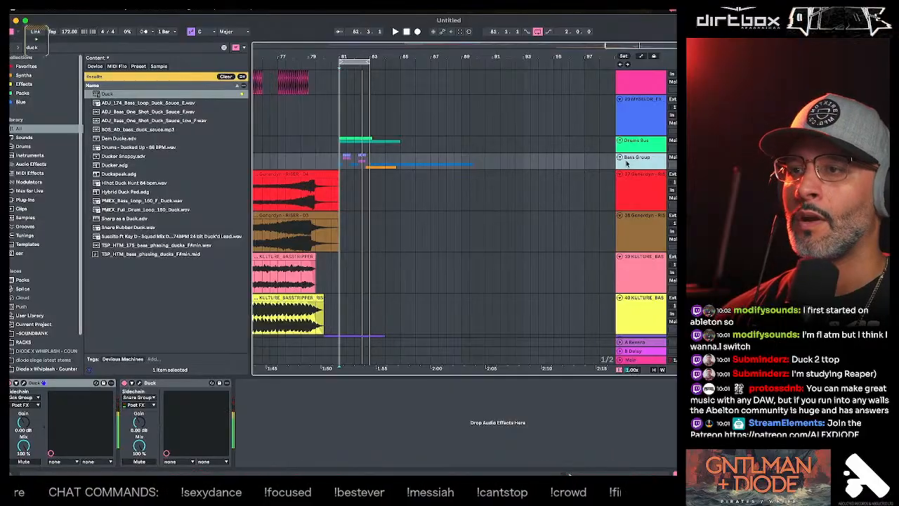
{"action": "left_click", "coordinate": [278, 130]}
{"action": "left_click_drag", "start_coordinate": [327, 59], "coordinate": [331, 31]}
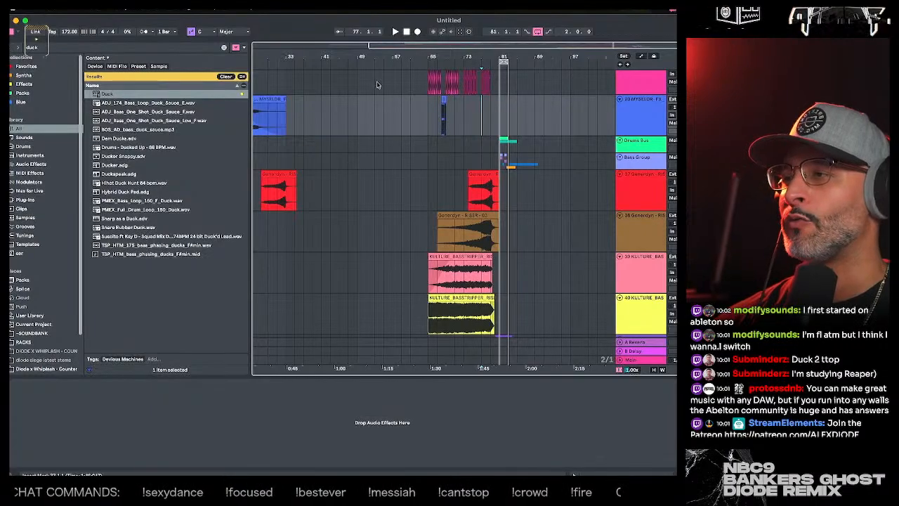
{"action": "mouse_move", "coordinate": [357, 58]}
{"action": "left_mouse_down"}
{"action": "mouse_move", "coordinate": [364, 87]}
{"action": "mouse_move", "coordinate": [428, 60]}
{"action": "left_mouse_up"}
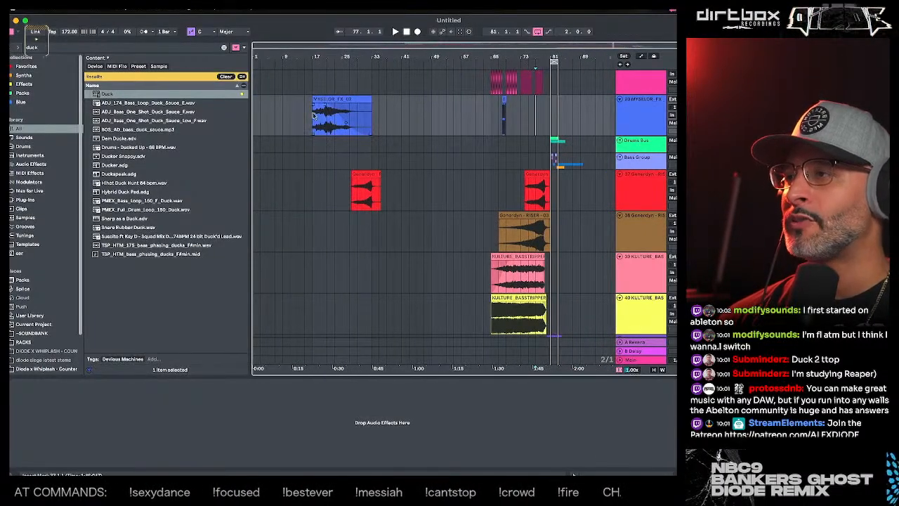
{"action": "left_click", "coordinate": [297, 80]}
{"action": "scroll", "coordinate": [302, 191], "scroll_direction": "up", "scroll_amount": 7}
{"action": "scroll", "coordinate": [302, 188], "scroll_direction": "up", "scroll_amount": 6}
{"action": "left_click", "coordinate": [318, 173]}
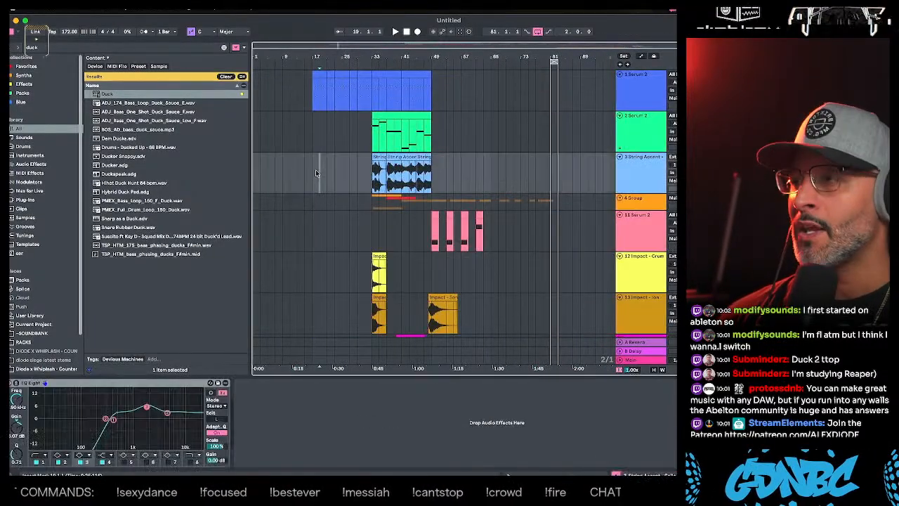
{"action": "left_click", "coordinate": [310, 178]}
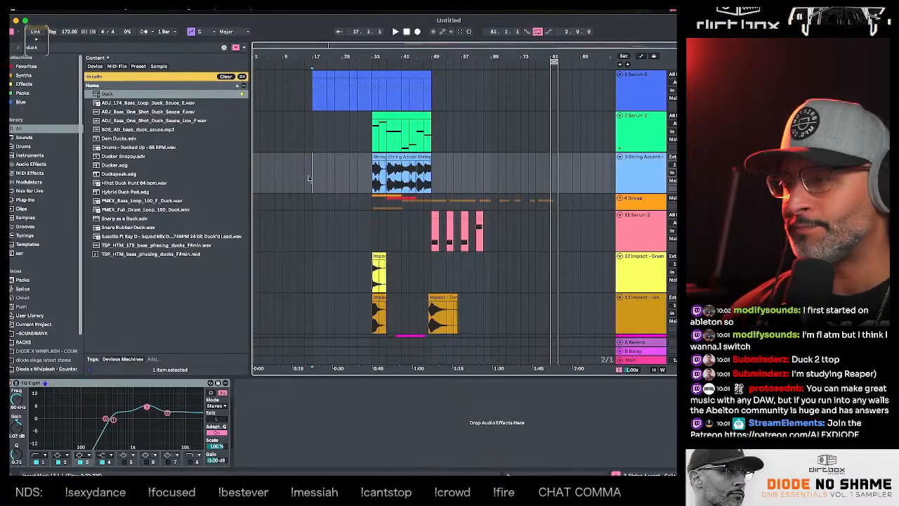
{"action": "key", "text": "space"}
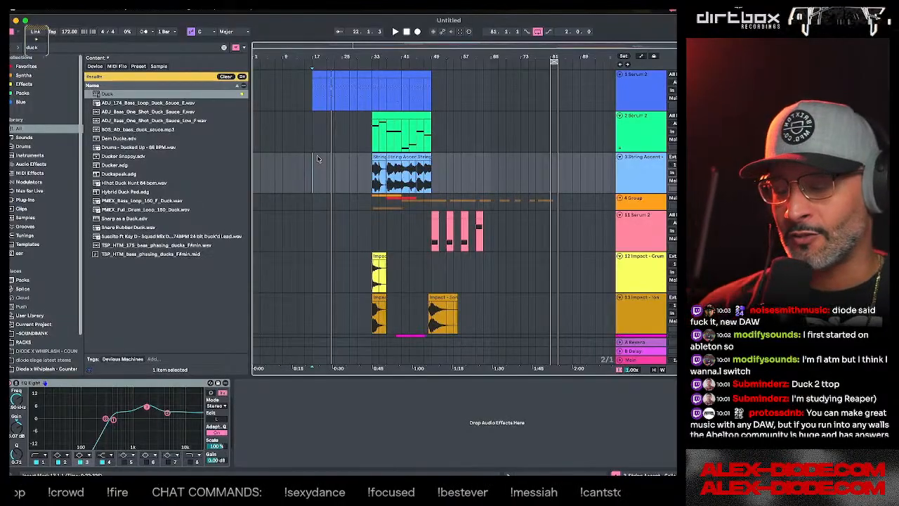
{"action": "left_click", "coordinate": [316, 254]}
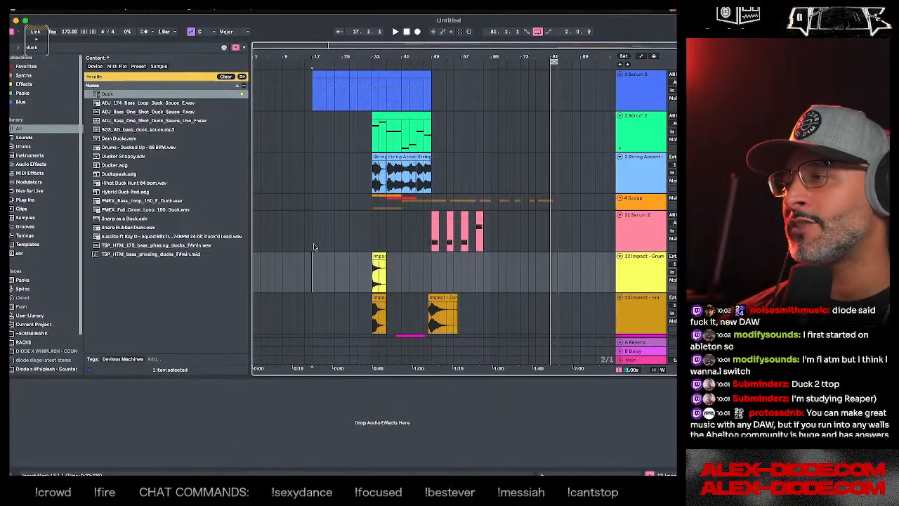
{"action": "left_click", "coordinate": [313, 243]}
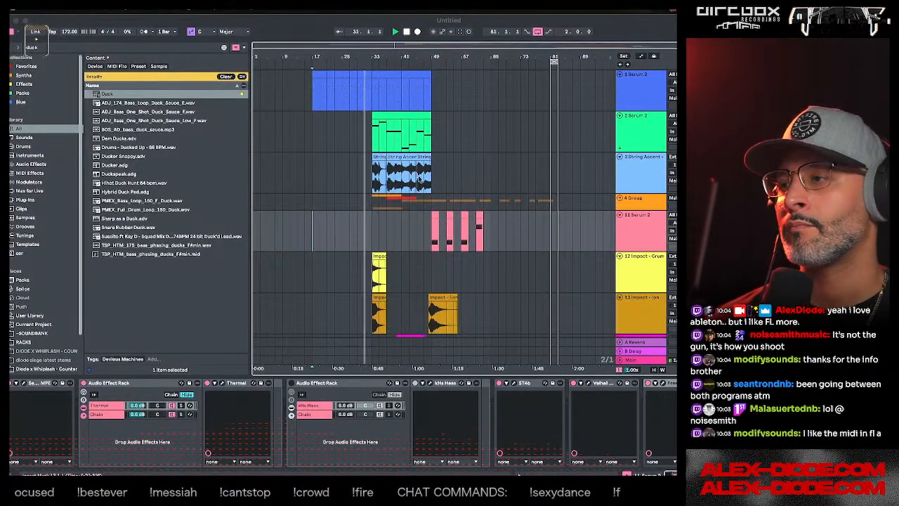
{"action": "left_click", "coordinate": [364, 184]}
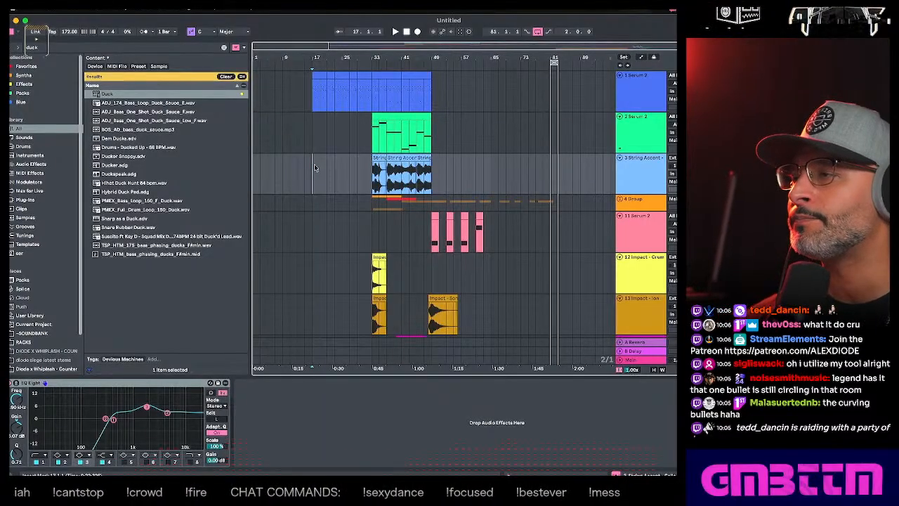
{"action": "key", "text": "space"}
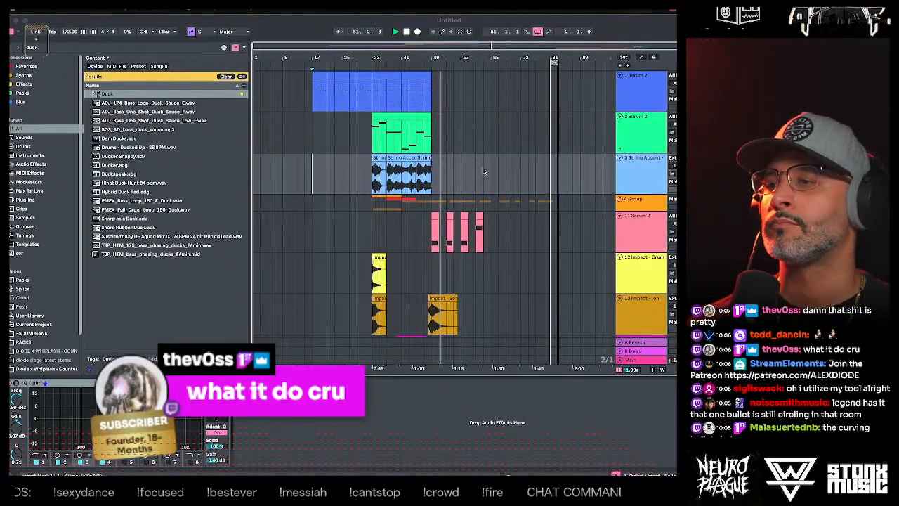
- Add Utility to the end of the 11 Serum 2 track's effect chain and enable Bass Mono at 207 Hz
{"action": "left_click", "coordinate": [628, 234]}
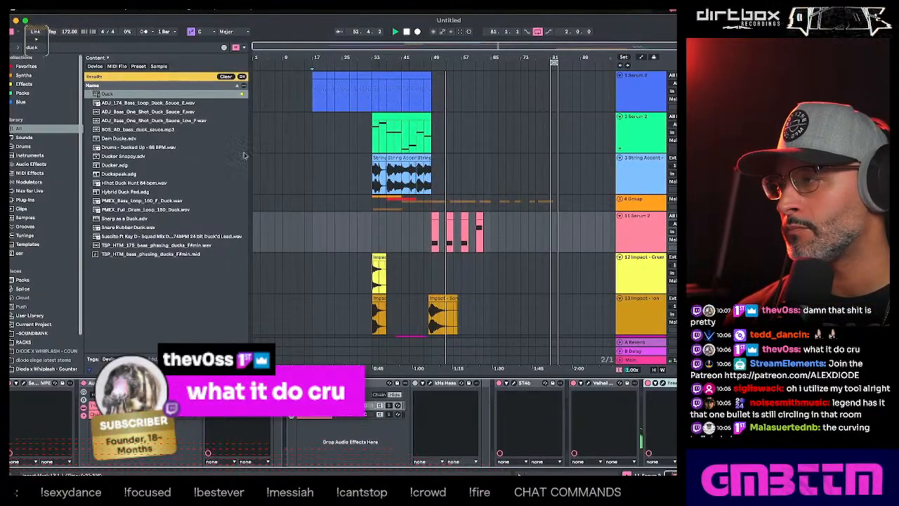
{"action": "left_click_drag", "start_coordinate": [42, 48], "coordinate": [17, 48]}
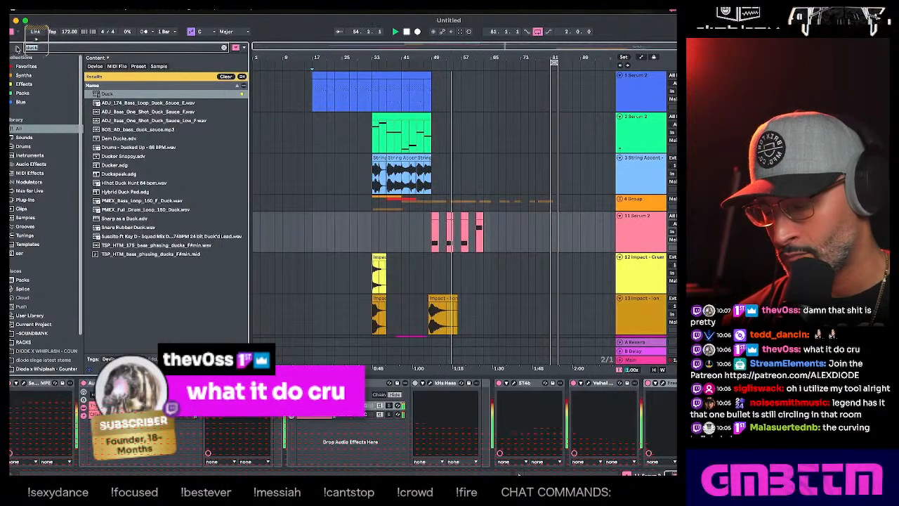
{"action": "type", "text": "ut"}
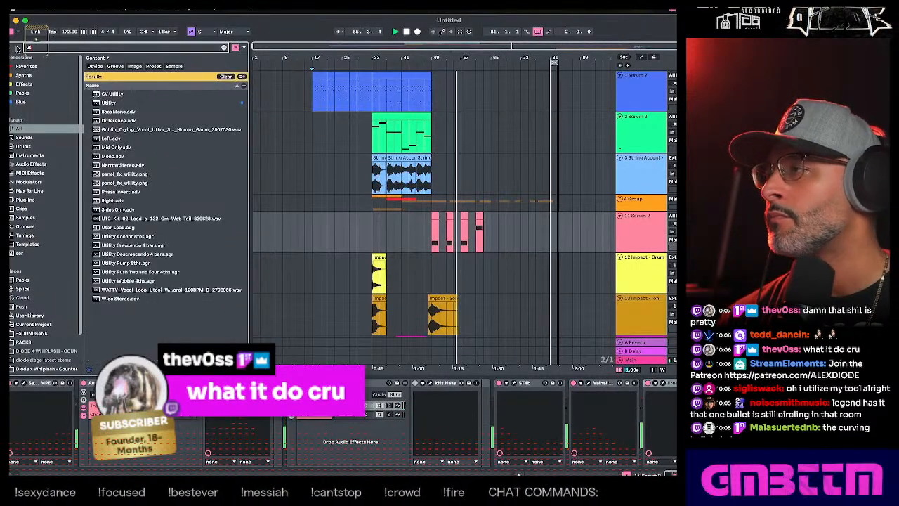
{"action": "left_click_drag", "start_coordinate": [156, 104], "coordinate": [639, 411]}
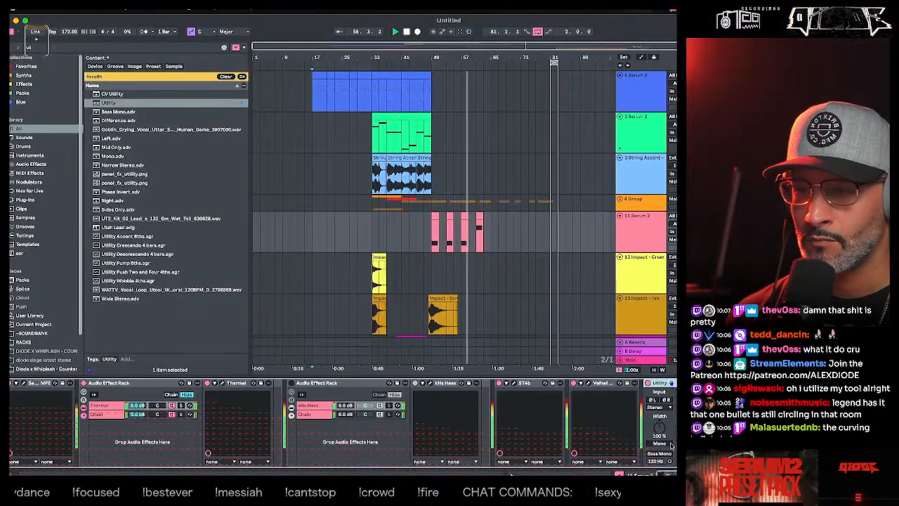
{"action": "left_click", "coordinate": [659, 455]}
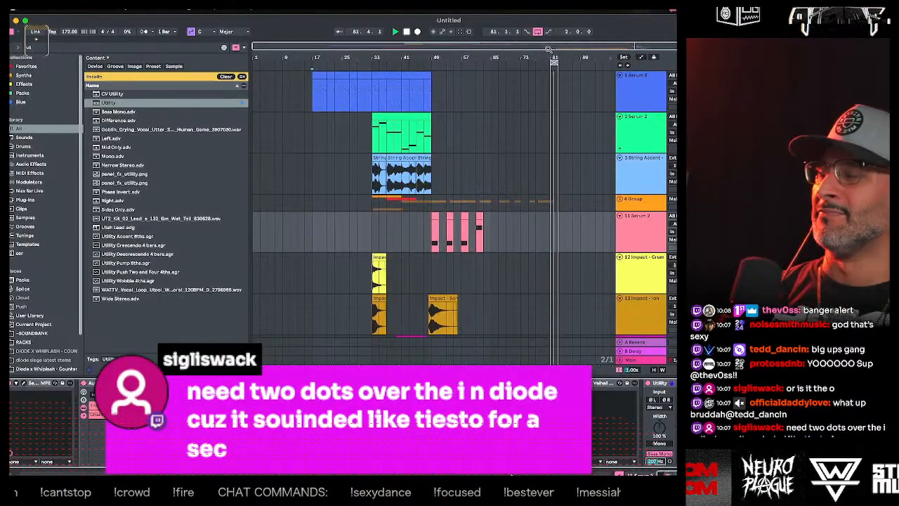
- Unfold the Drums Bus group and select the Snare Group inside it
{"action": "left_click_drag", "start_coordinate": [578, 47], "coordinate": [624, 46]}
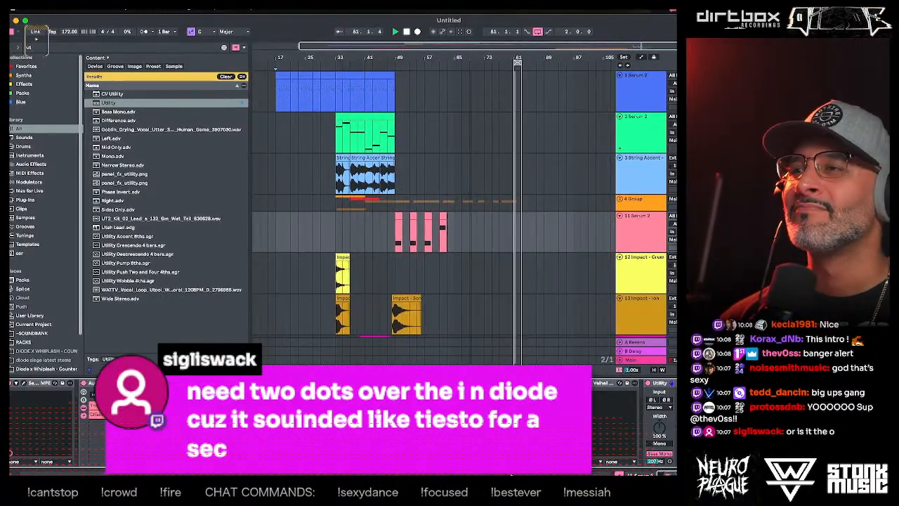
{"action": "scroll", "coordinate": [639, 241], "scroll_direction": "down", "scroll_amount": 5}
{"action": "scroll", "coordinate": [638, 241], "scroll_direction": "up", "scroll_amount": 3}
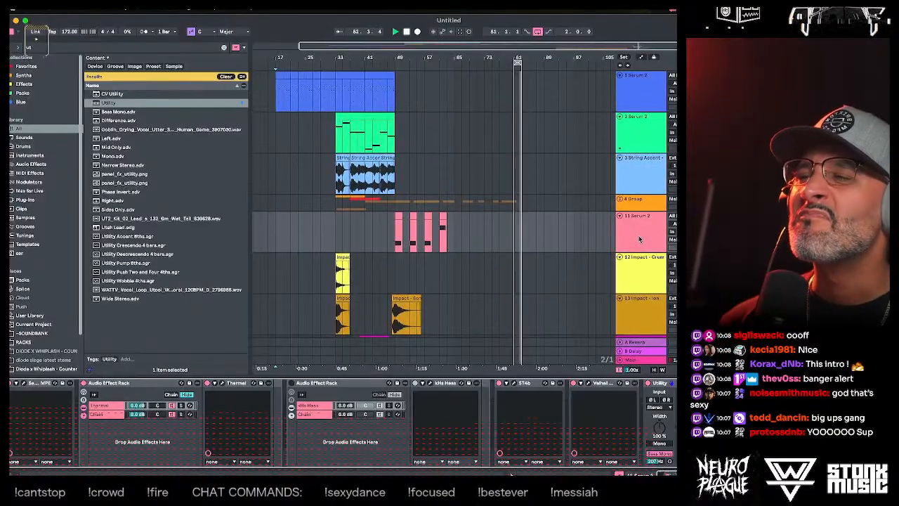
{"action": "scroll", "coordinate": [639, 237], "scroll_direction": "down", "scroll_amount": 12}
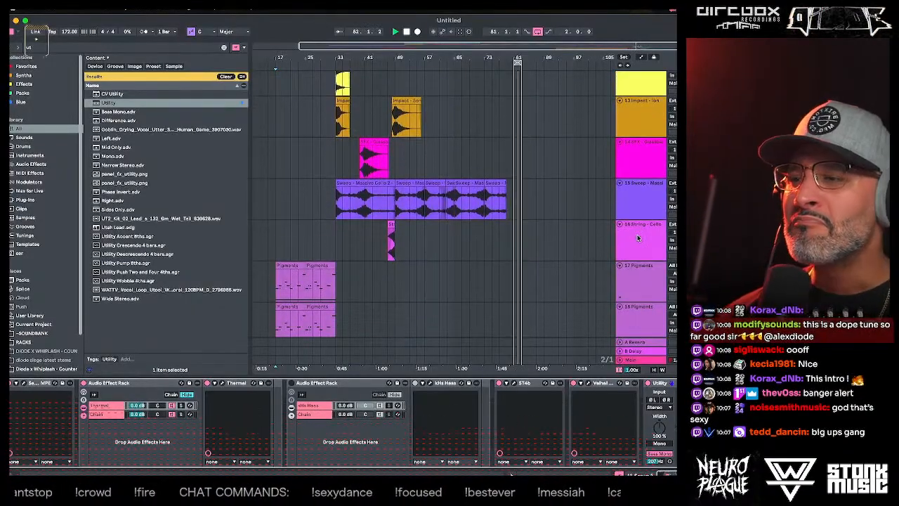
{"action": "scroll", "coordinate": [636, 234], "scroll_direction": "up", "scroll_amount": 6}
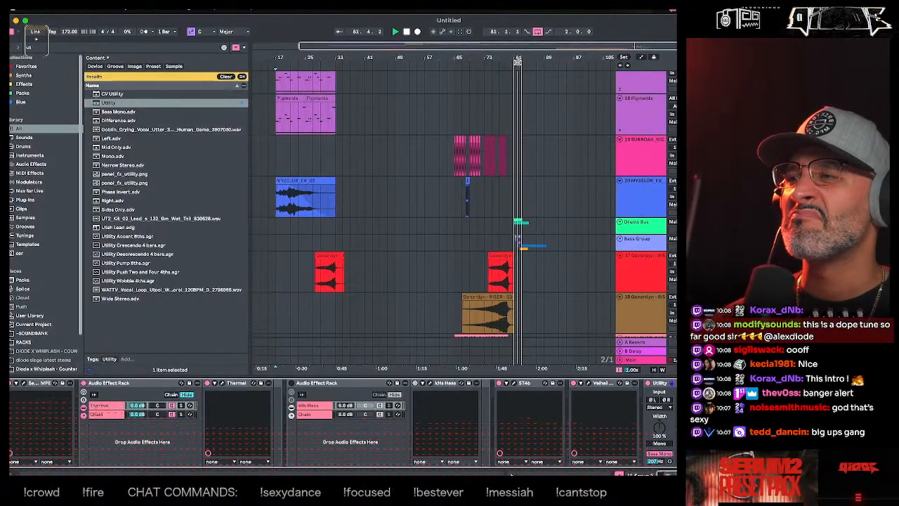
{"action": "left_click", "coordinate": [639, 228]}
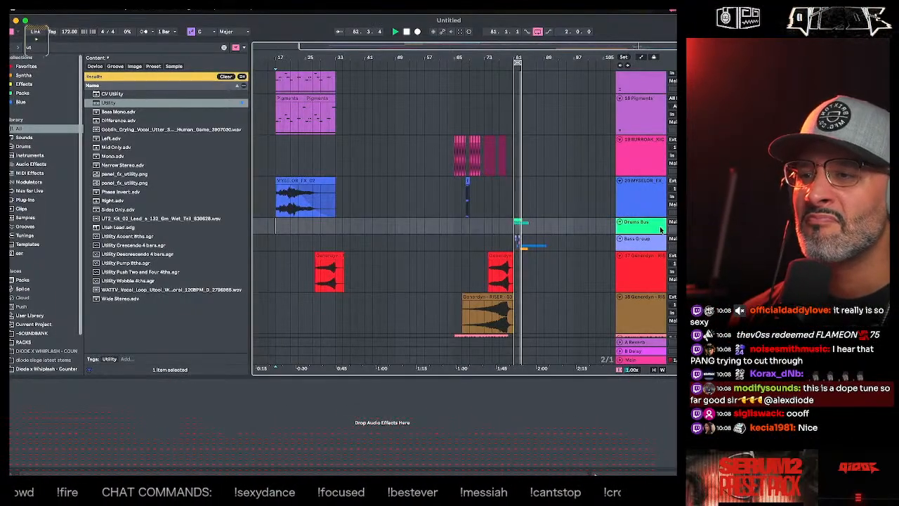
{"action": "left_click", "coordinate": [619, 222]}
{"action": "scroll", "coordinate": [641, 240], "scroll_direction": "down", "scroll_amount": 3}
{"action": "left_click", "coordinate": [631, 153]}
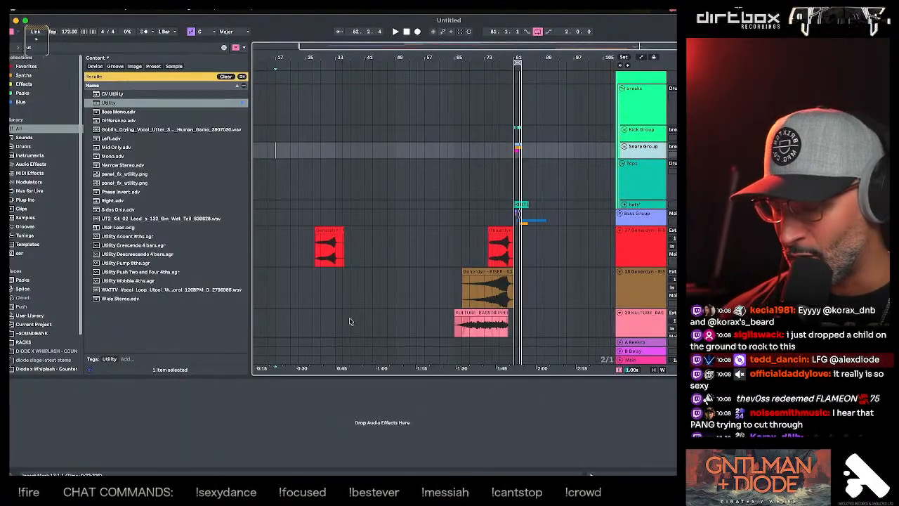
- Save the Live Set as "DIODE - FALLING" and delete the temporary project files
{"action": "key", "text": "super+s"}
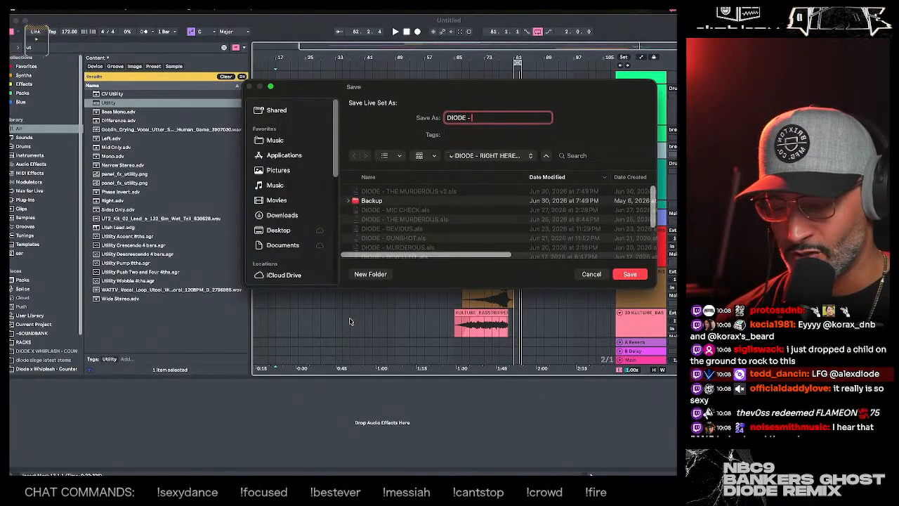
{"action": "type", "text": "DIODE - FALLING"}
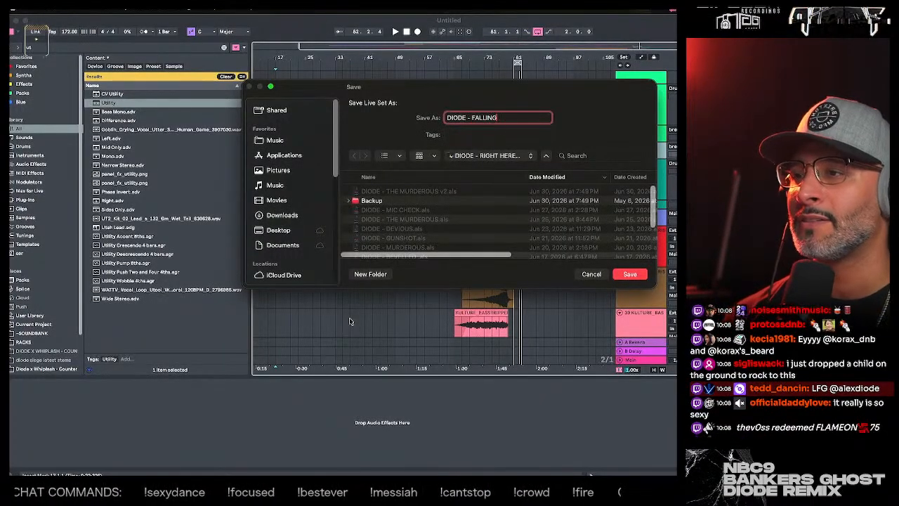
{"action": "key", "text": "Return"}
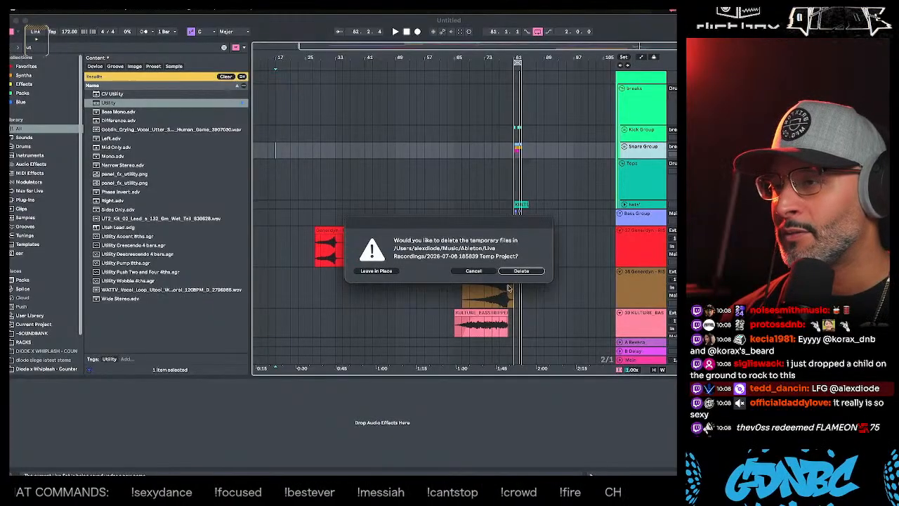
{"action": "left_click", "coordinate": [520, 271]}
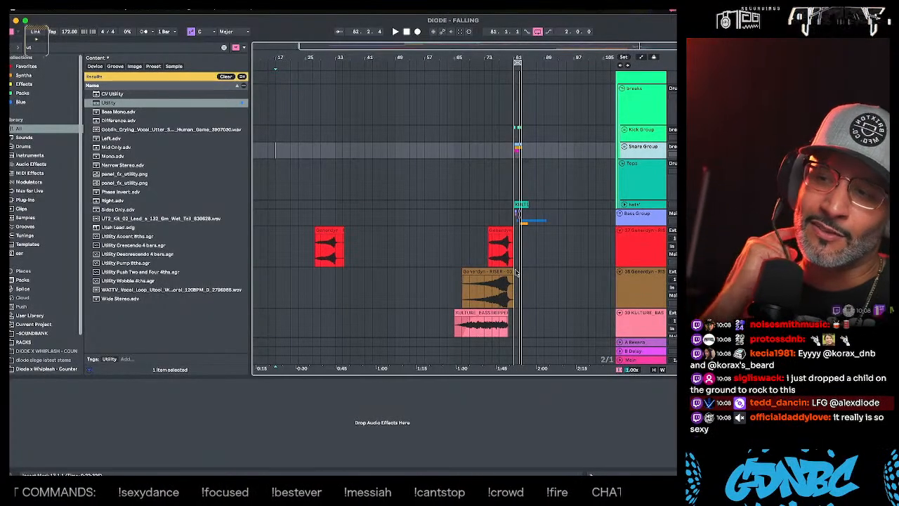